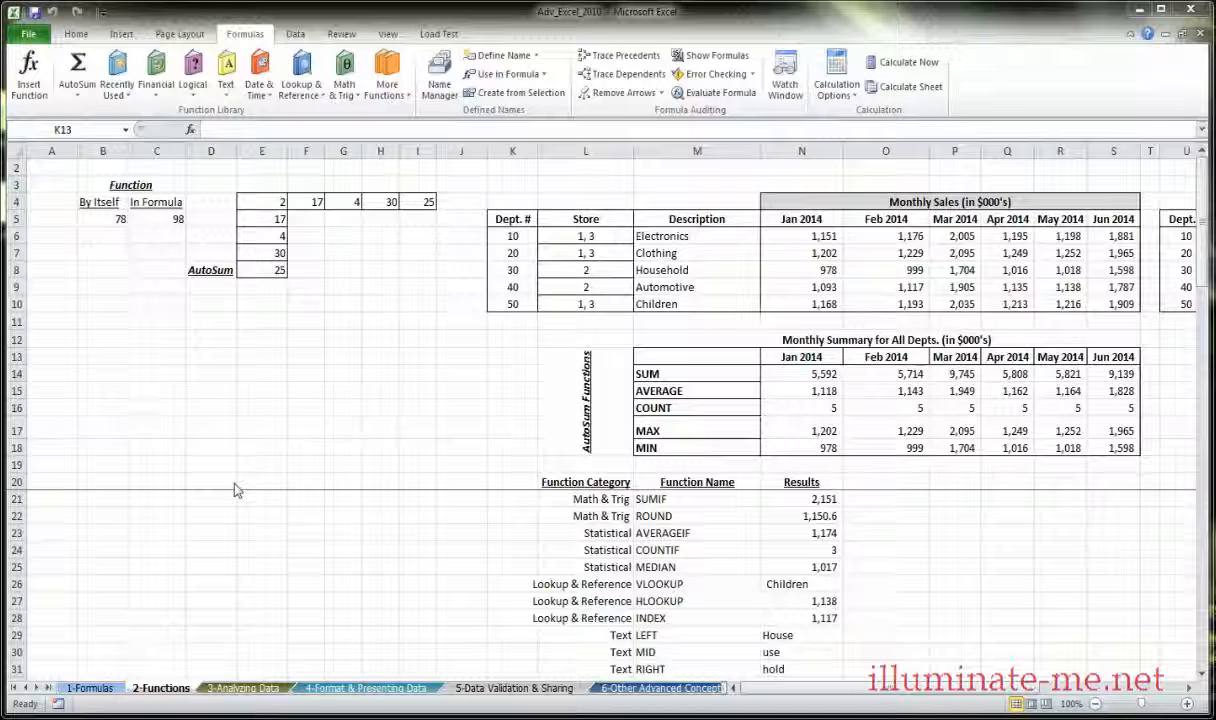
pyautogui.click(196, 330)
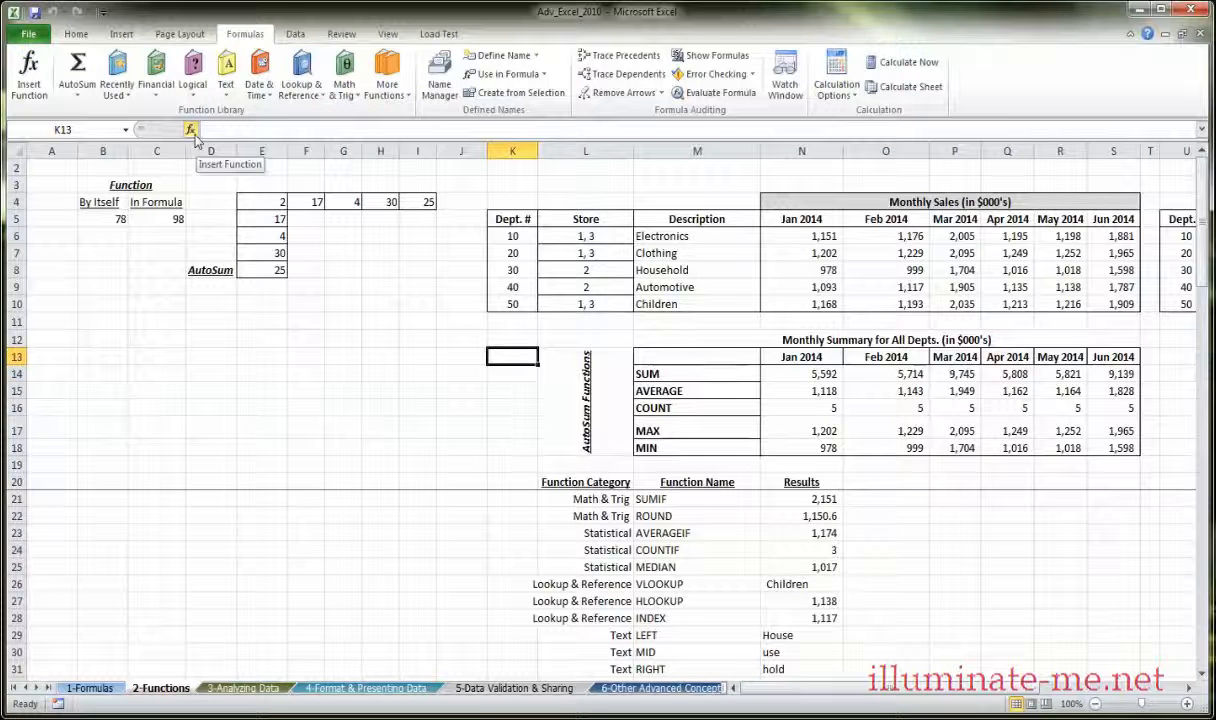
pyautogui.click(92, 36)
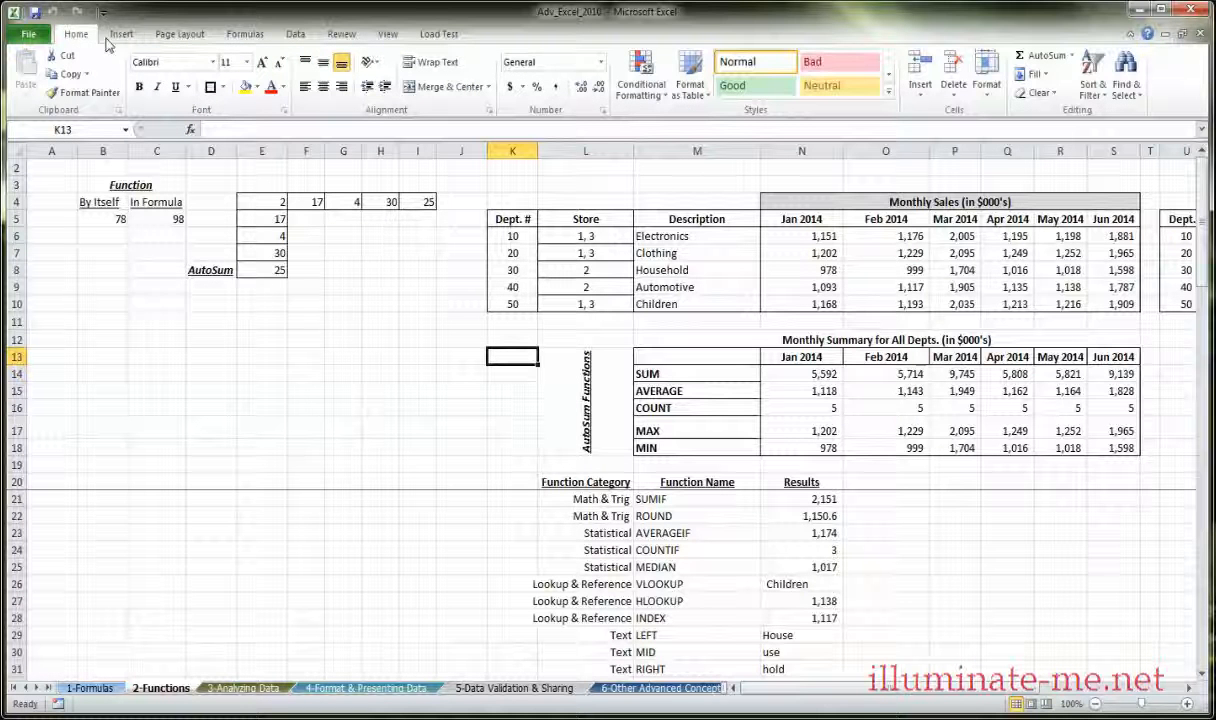
pyautogui.click(240, 36)
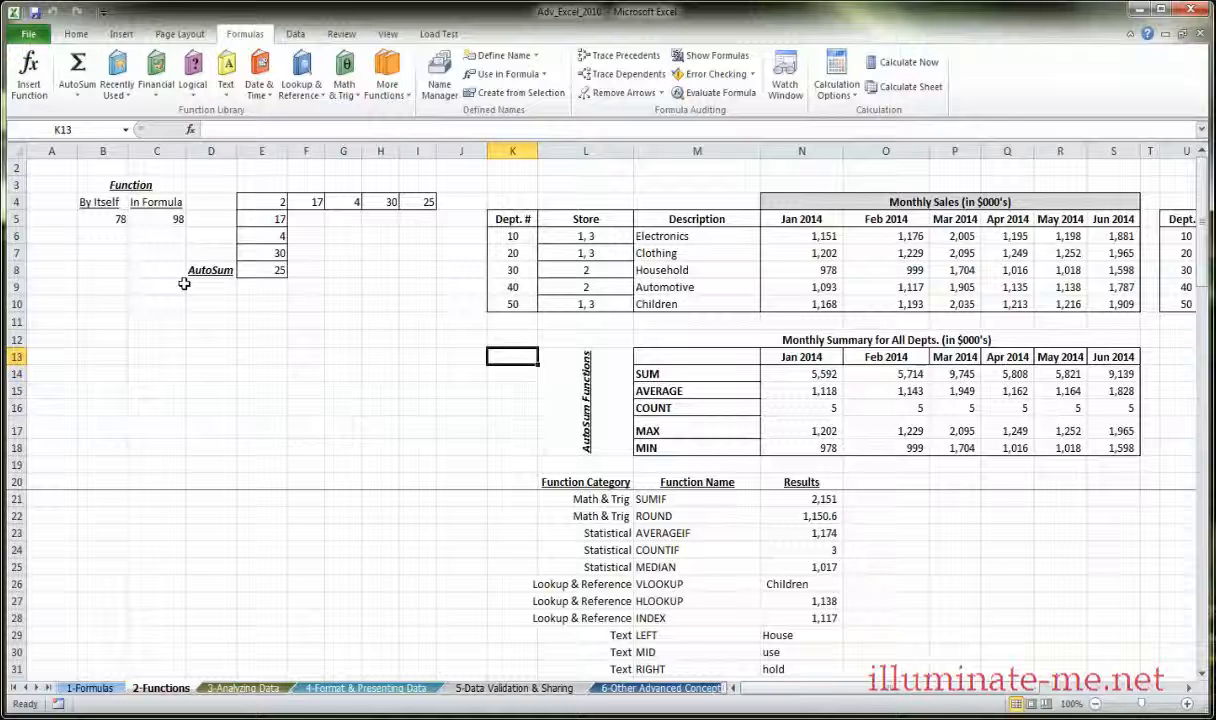
# Inspect the formulas in cells B5 and C5 to compare SUM used by itself and within a larger formula.
pyautogui.click(116, 221)
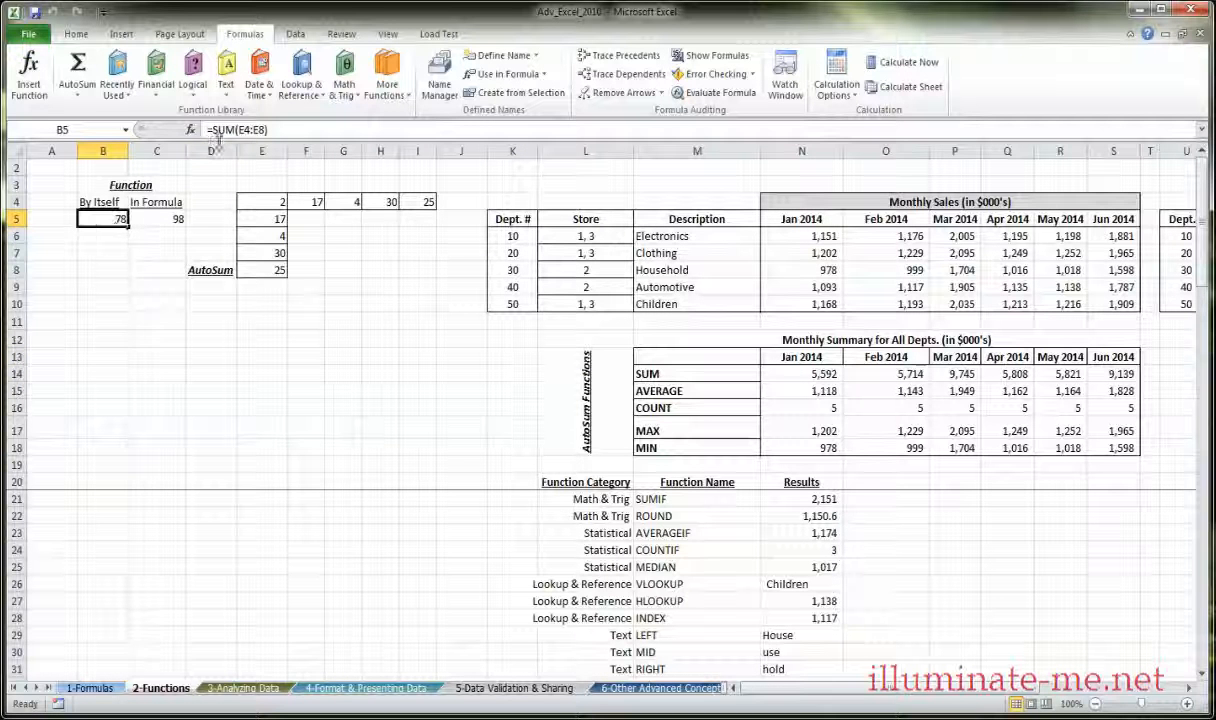
pyautogui.click(154, 220)
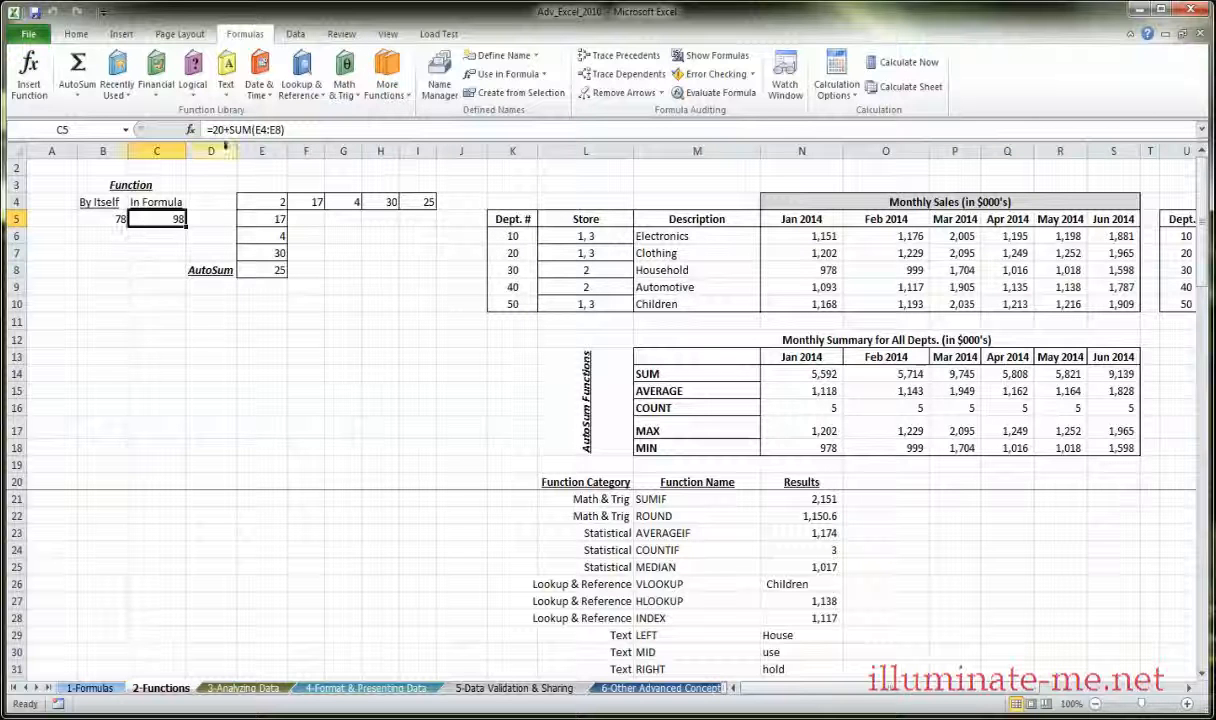
pyautogui.click(134, 252)
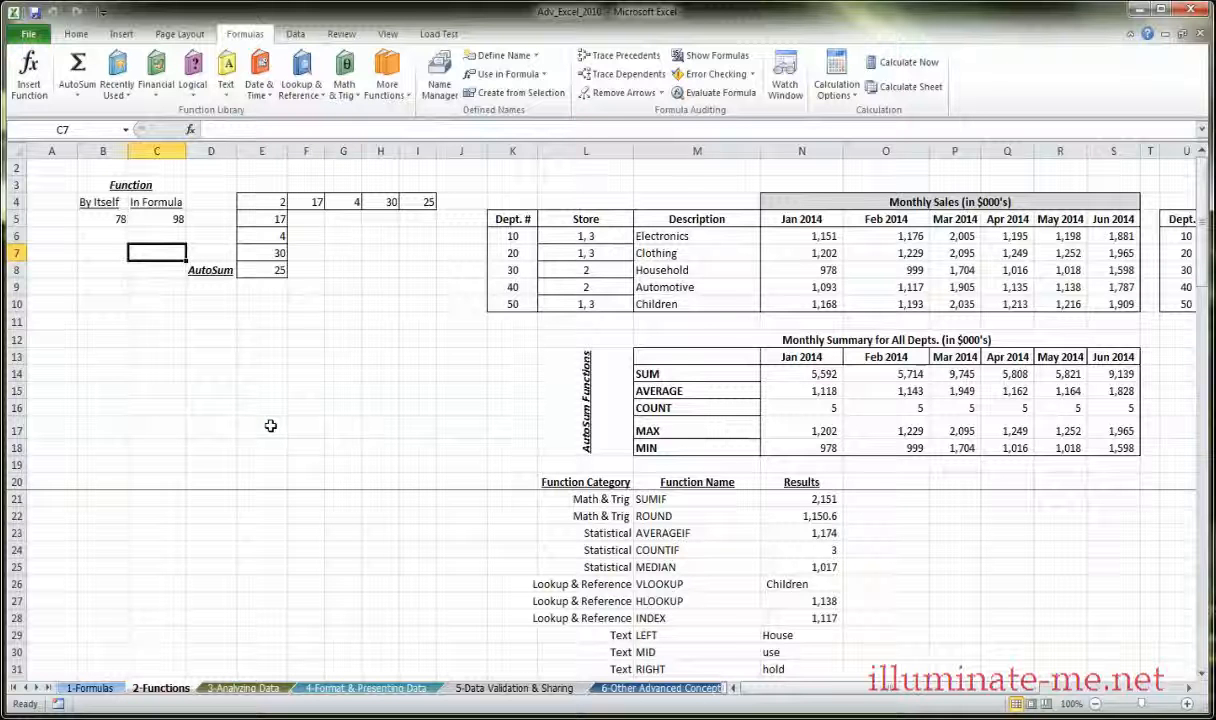
pyautogui.click(180, 342)
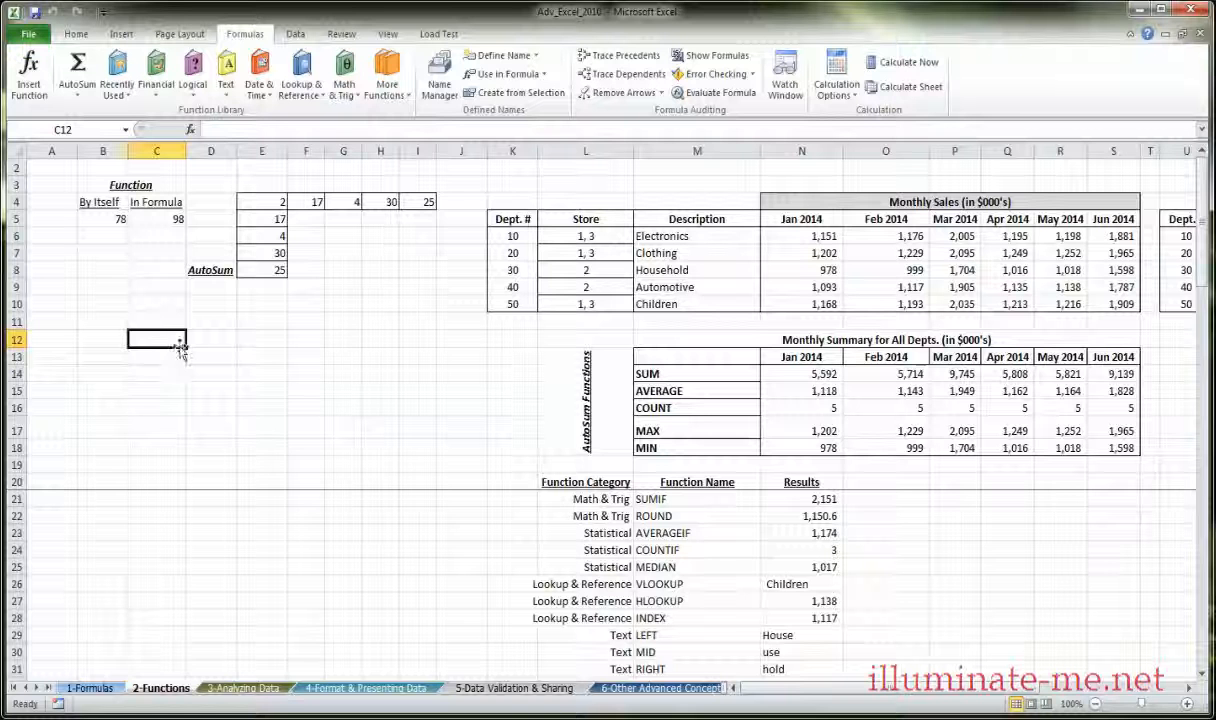
# Start inserting a function in cell B8 and list the functions of the Statistical category.
pyautogui.click(111, 267)
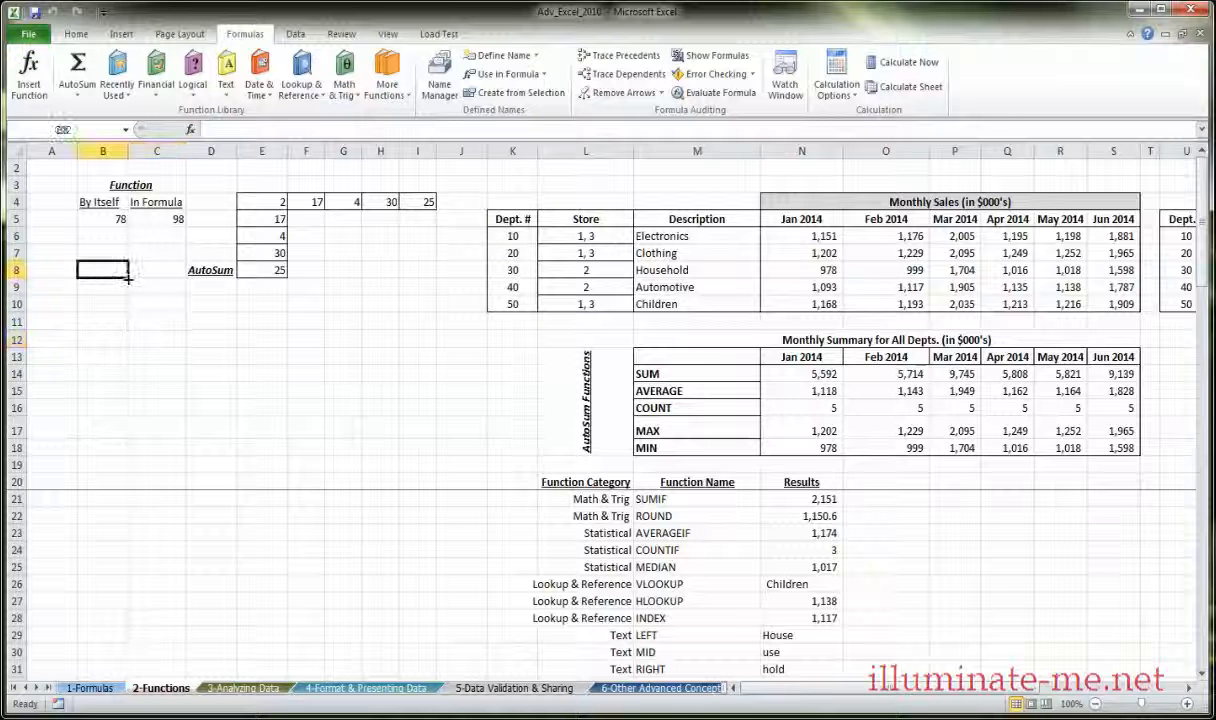
pyautogui.click(190, 131)
pyautogui.moveTo(476, 259); pyautogui.dragTo(190, 284)
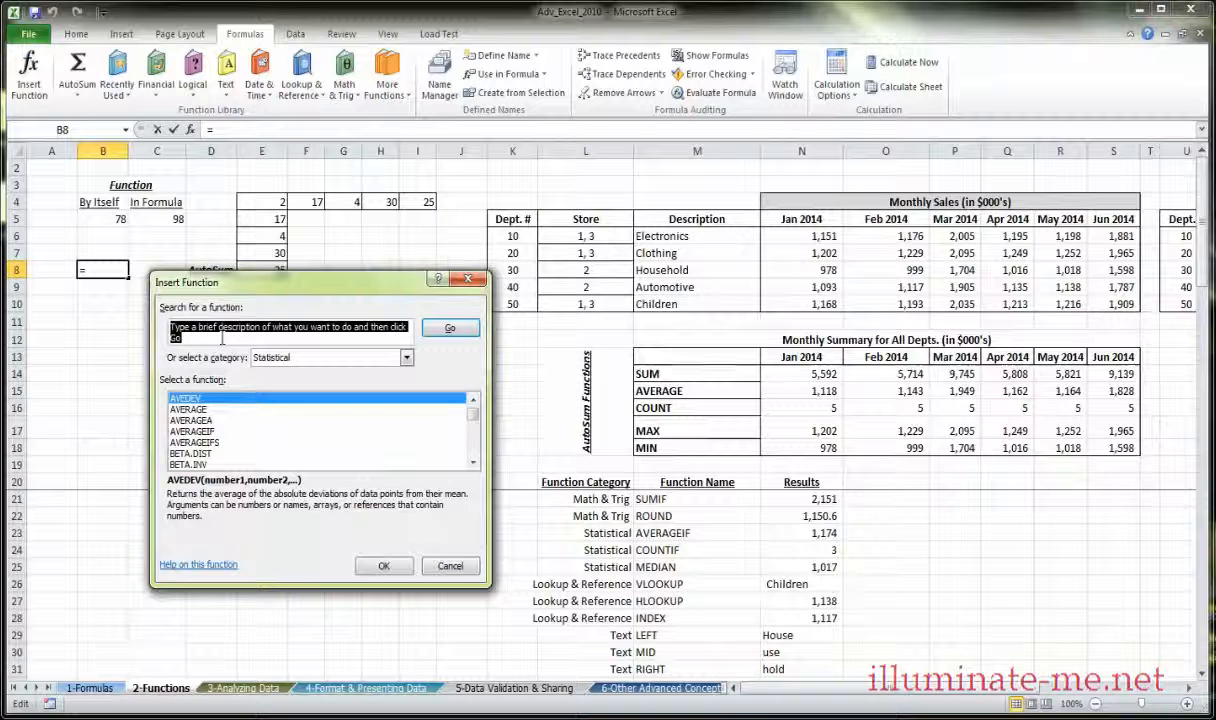
pyautogui.click(406, 357)
pyautogui.click(406, 357)
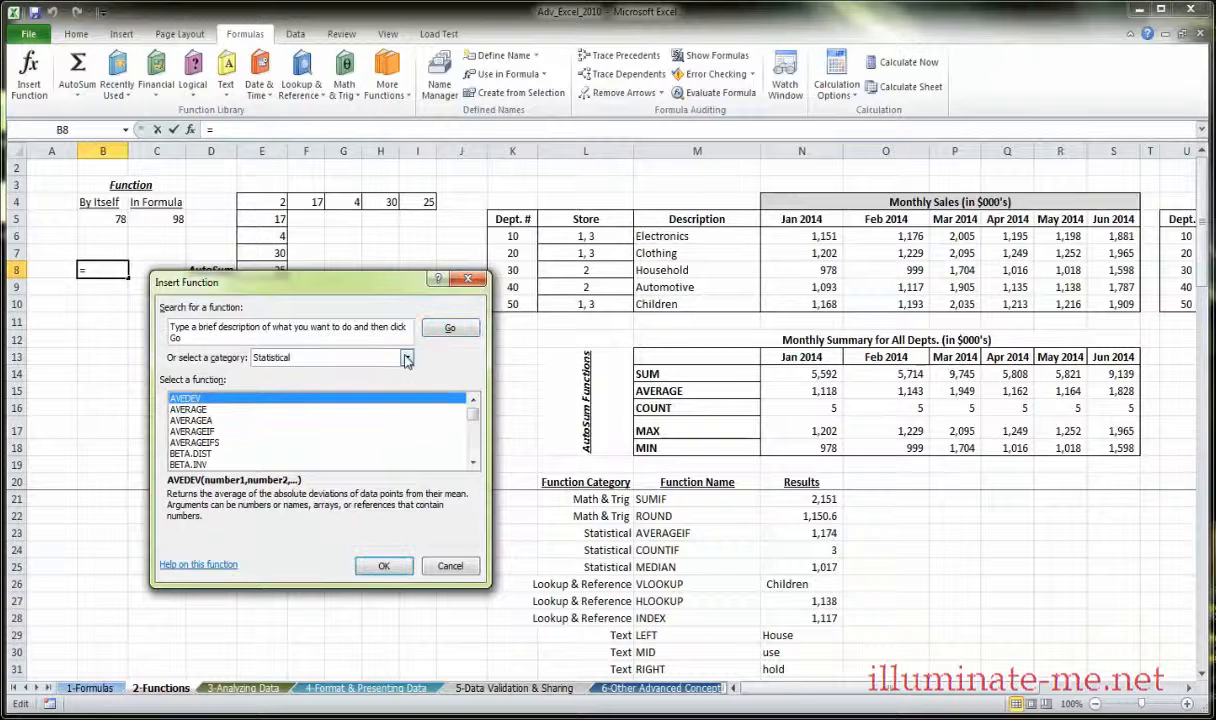
pyautogui.click(406, 357)
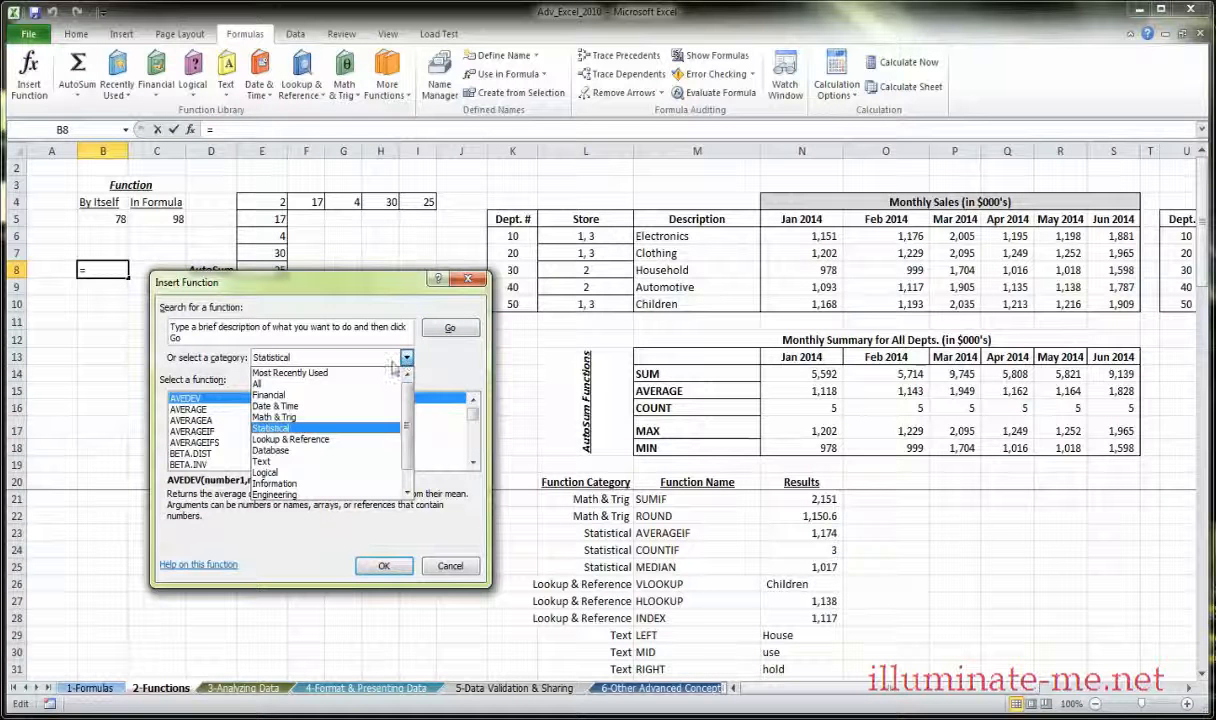
pyautogui.click(318, 429)
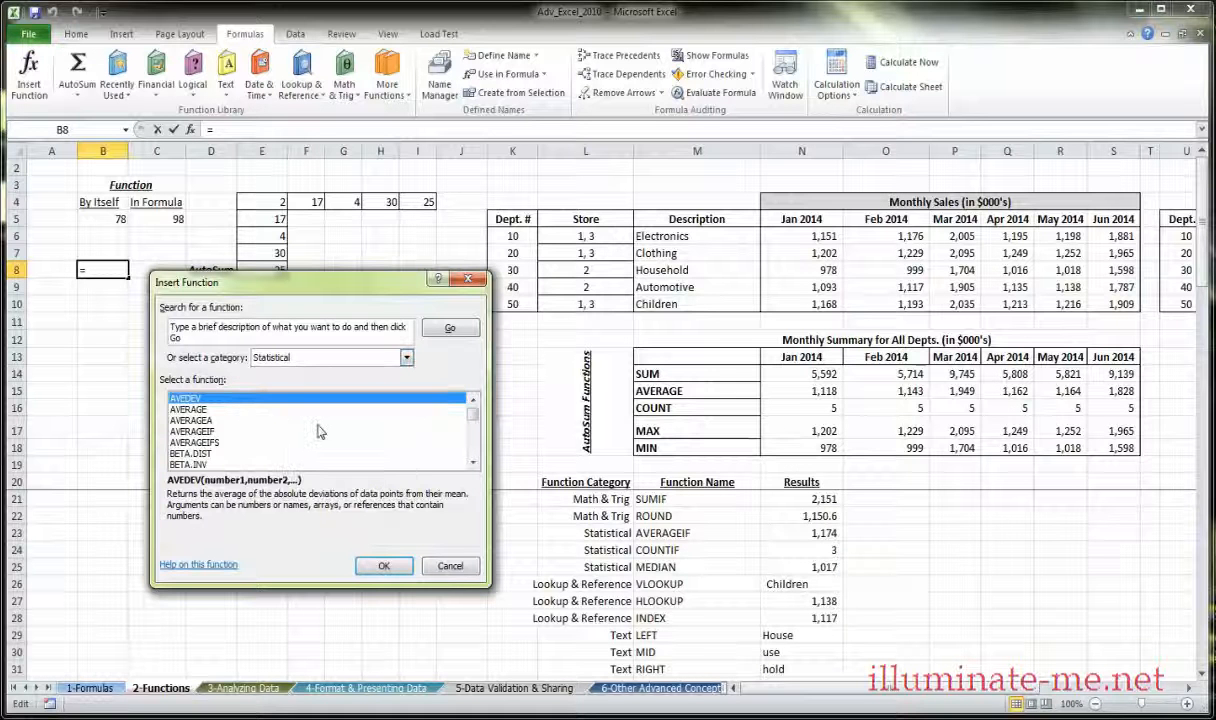
pyautogui.click(400, 357)
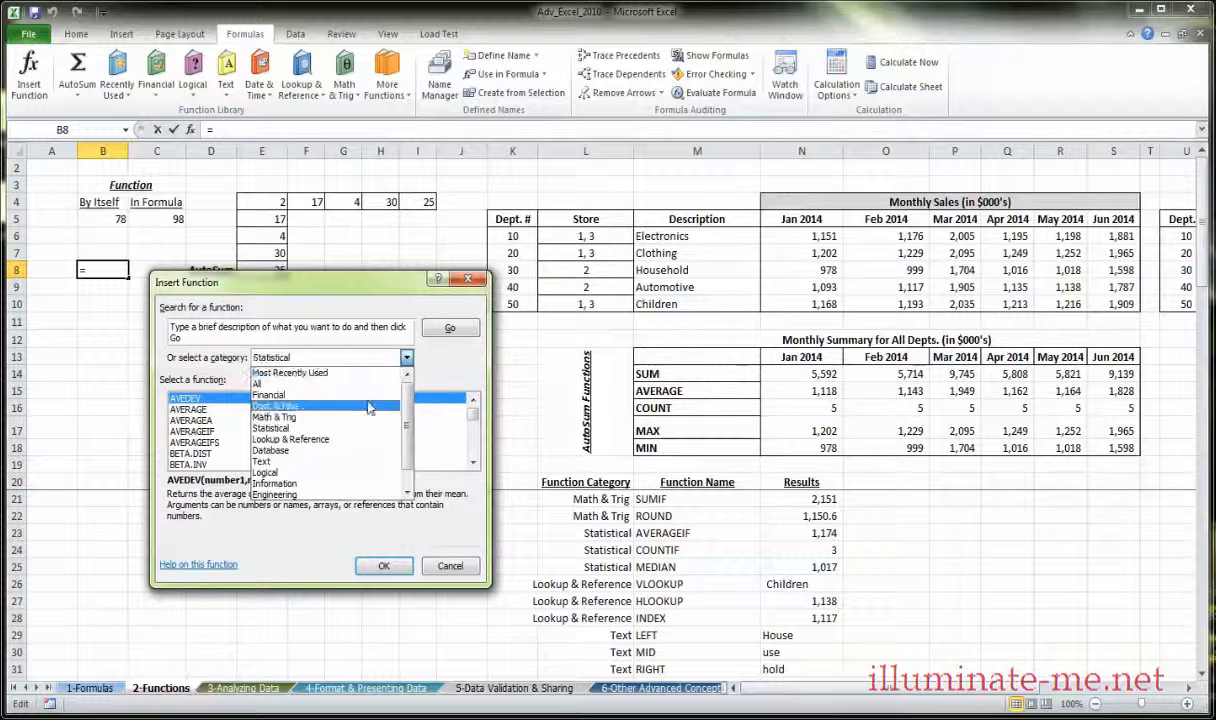
pyautogui.click(369, 395)
pyautogui.click(395, 357)
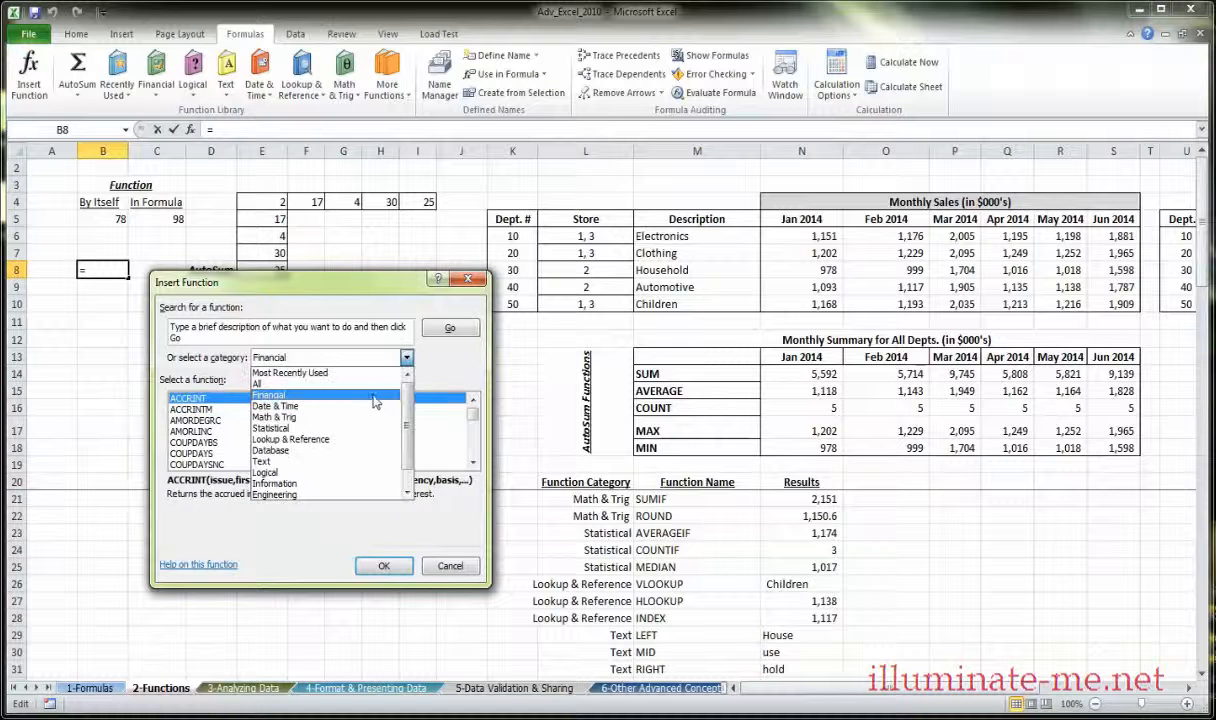
pyautogui.click(368, 428)
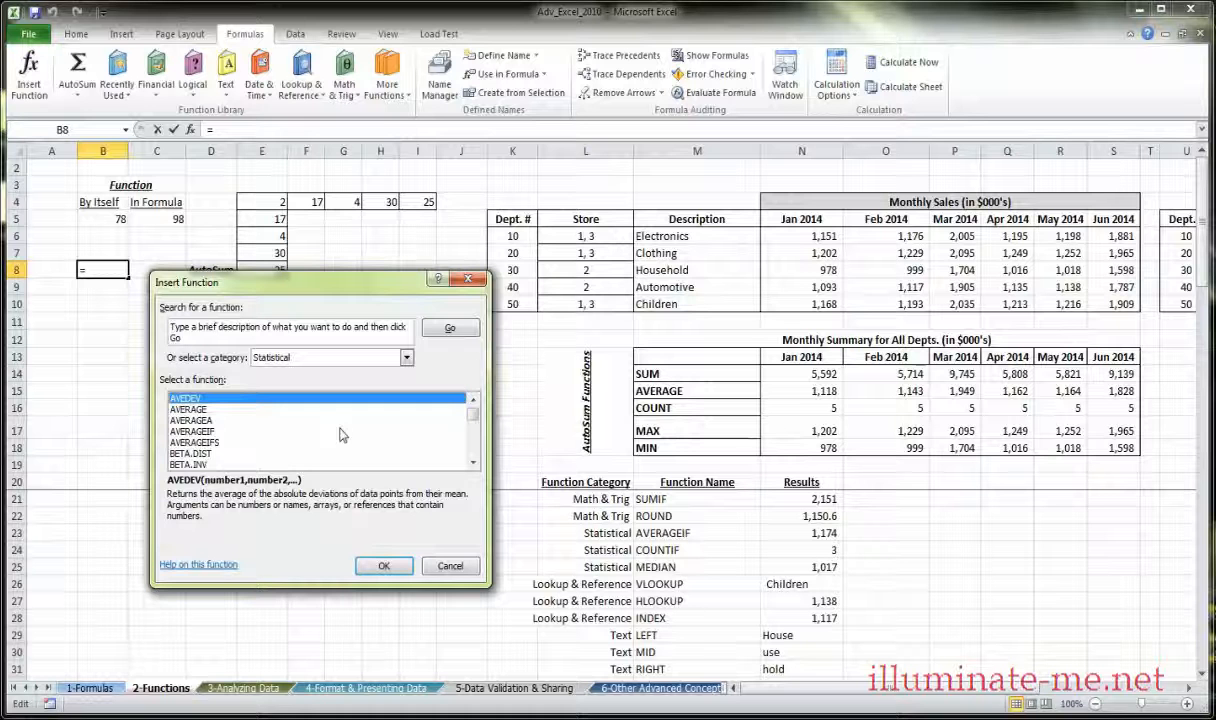
# Review the descriptions of the averaging functions and choose AVERAGE for cell B8.
pyautogui.click(213, 421)
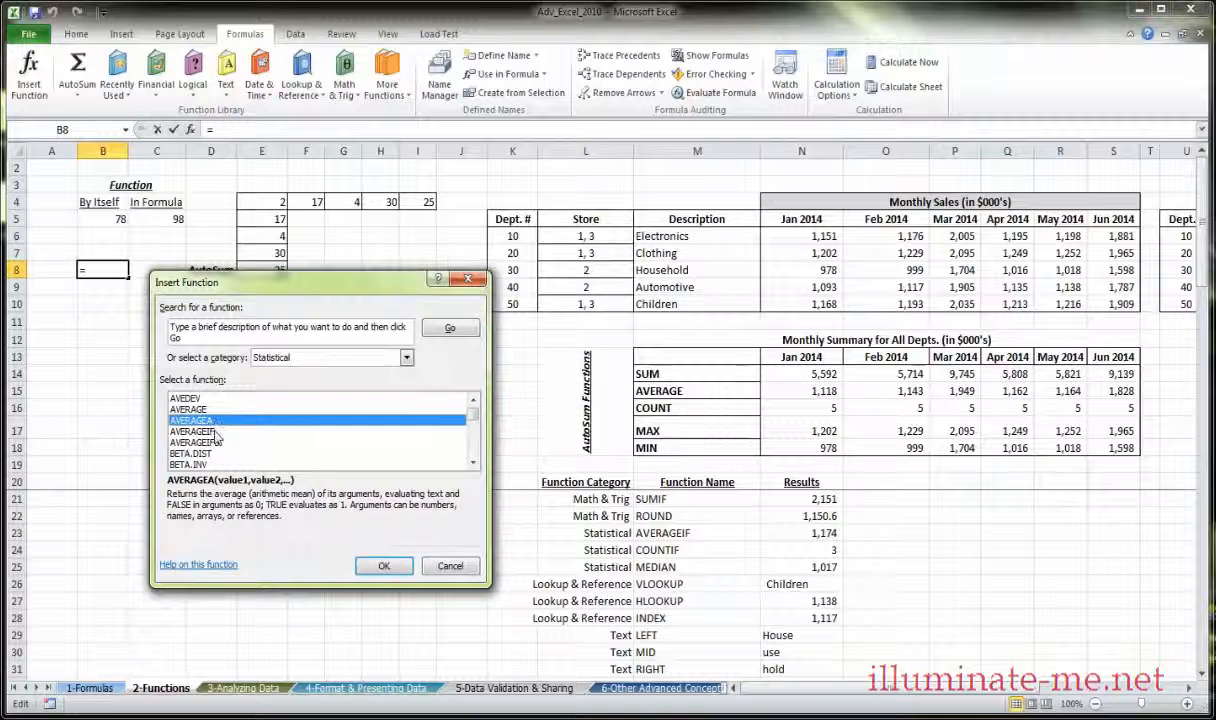
pyautogui.click(215, 432)
pyautogui.click(216, 442)
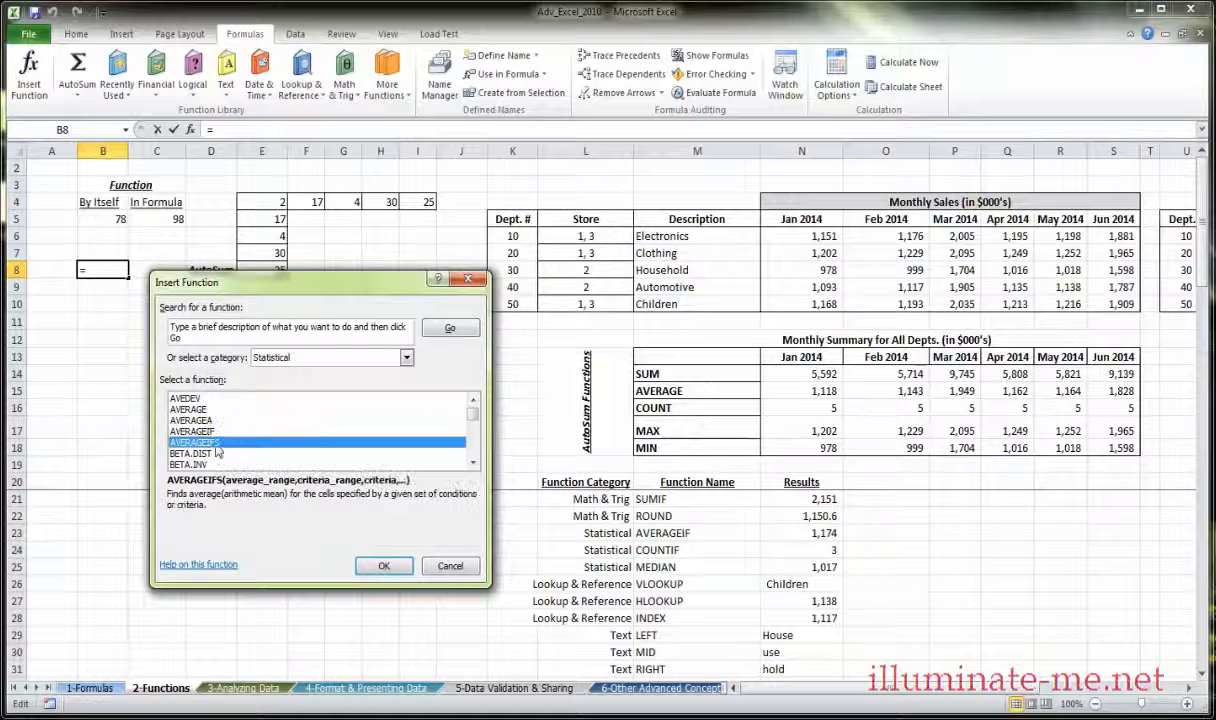
pyautogui.click(217, 454)
pyautogui.click(217, 443)
pyautogui.click(206, 420)
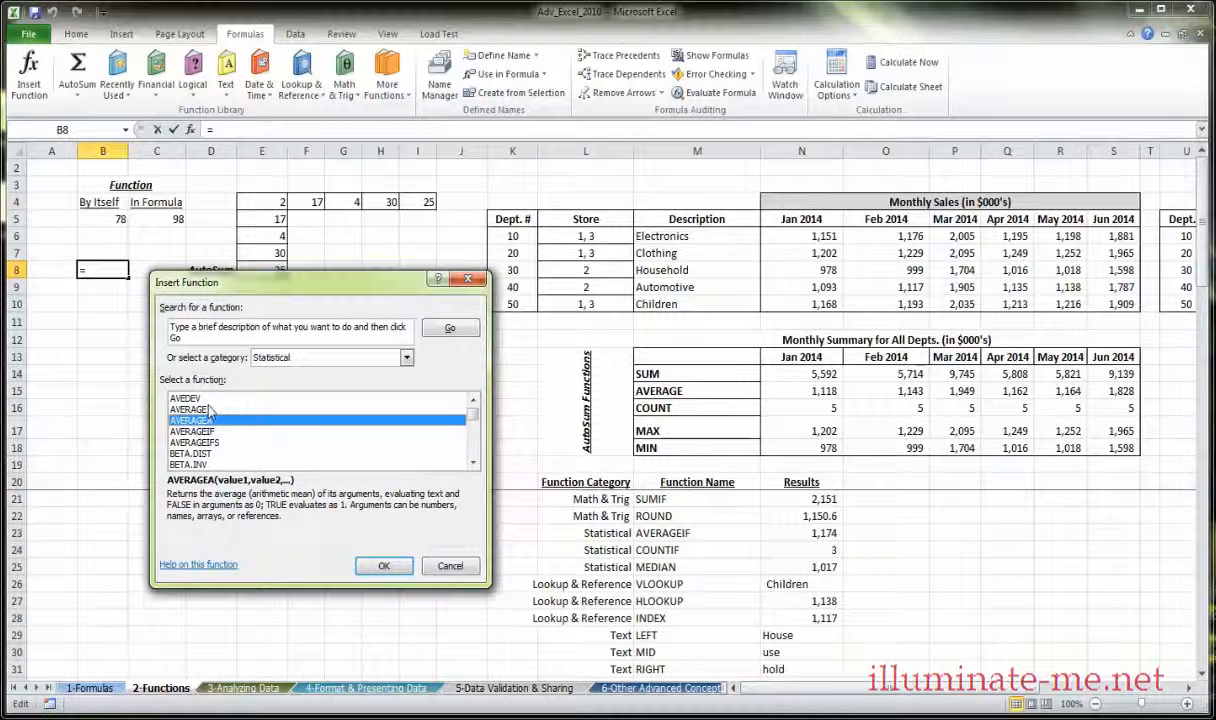
pyautogui.click(209, 410)
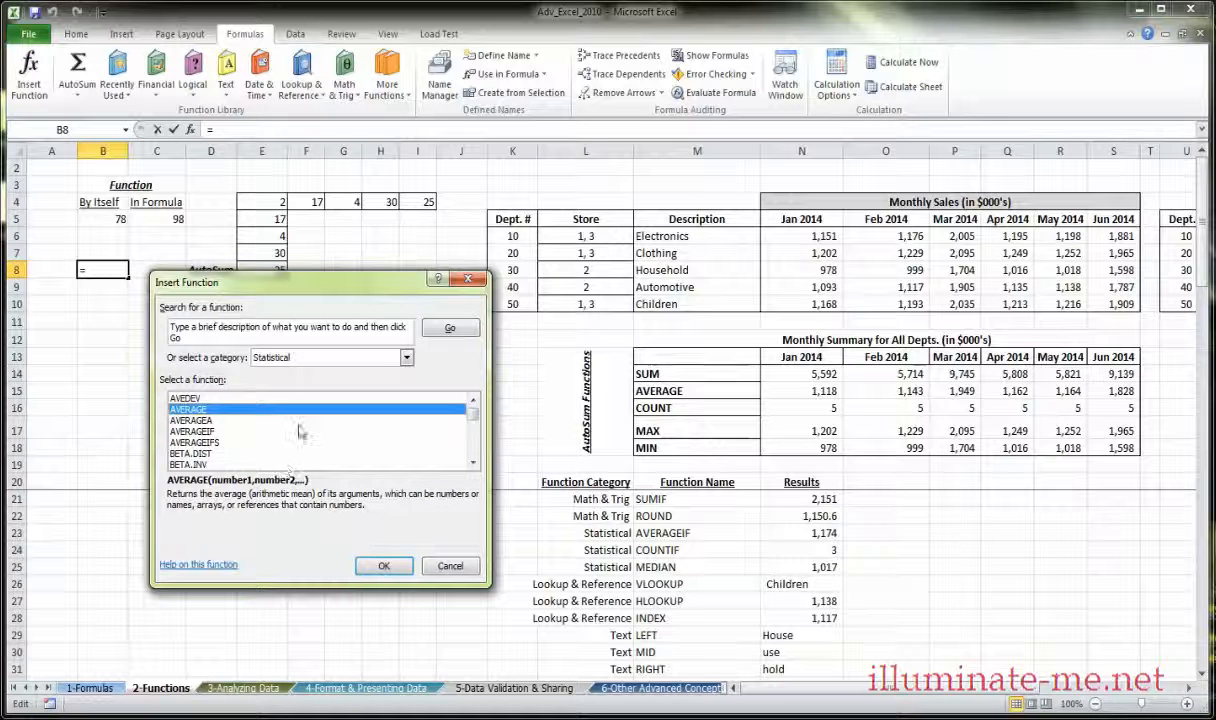
pyautogui.doubleClick(200, 409)
# Set the AVERAGE arguments to the number 20 and cell E4, and enter the function in B8.
pyautogui.moveTo(242, 295); pyautogui.dragTo(345, 318)
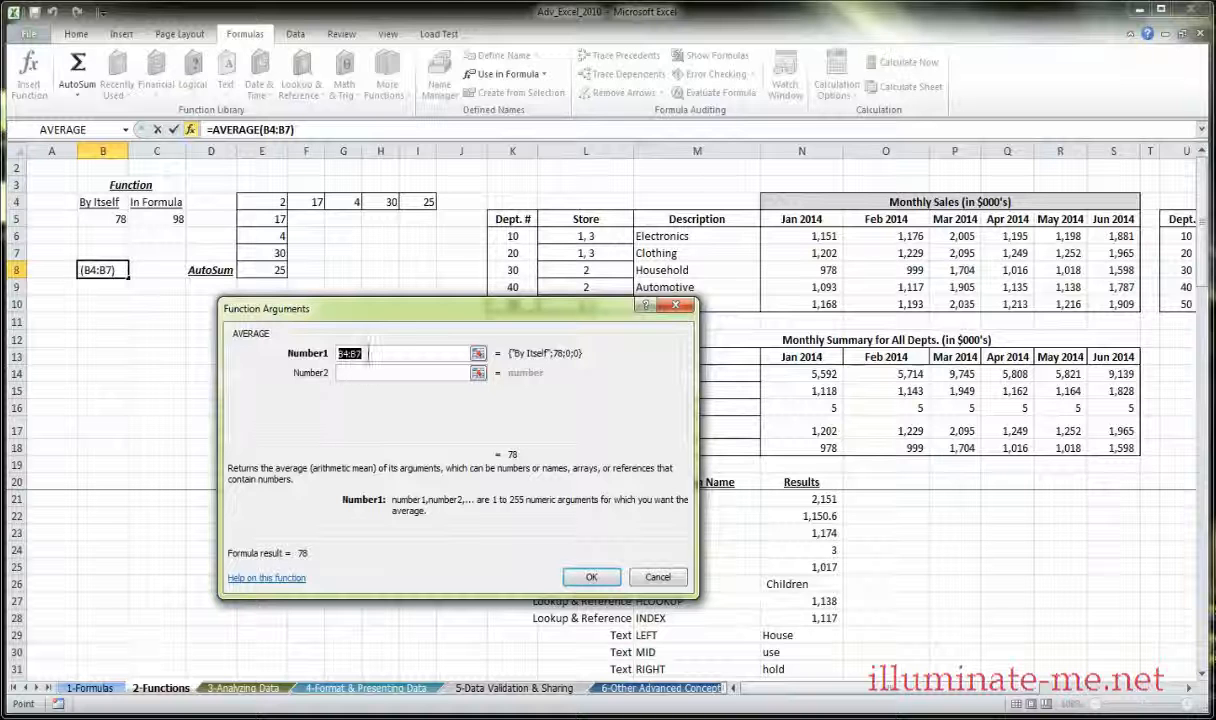
pyautogui.press('BackSpace')
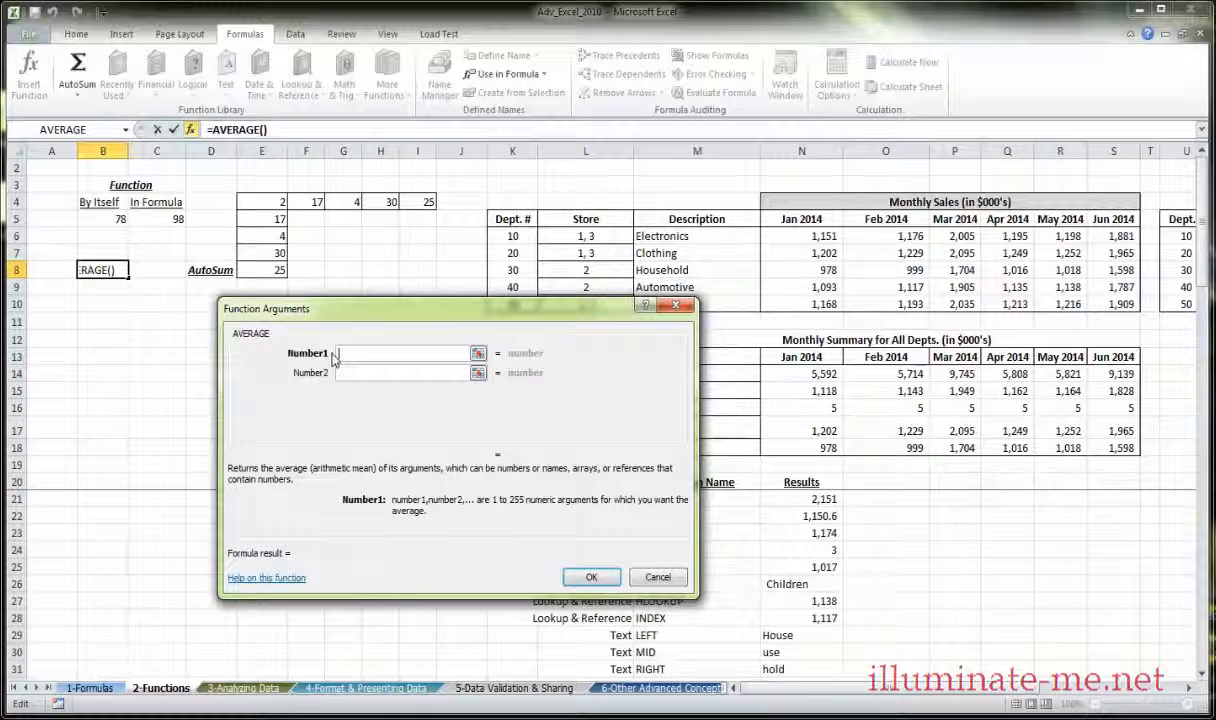
pyautogui.write('20')
pyautogui.click(358, 375)
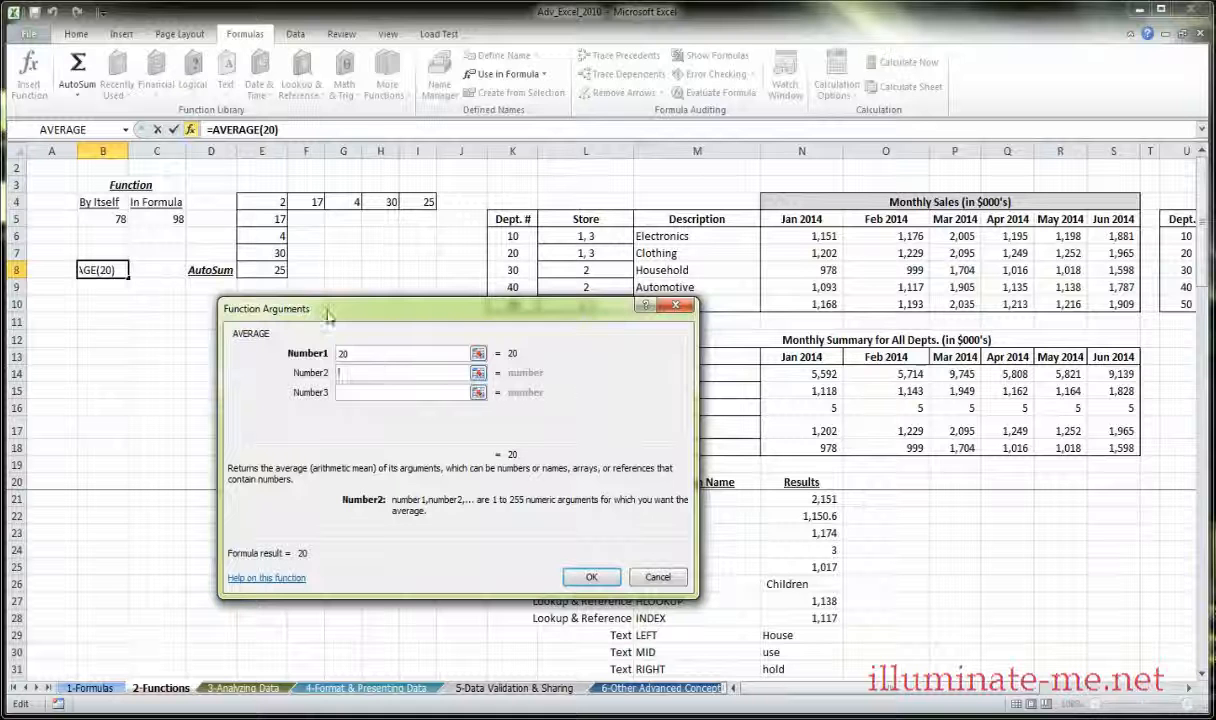
pyautogui.click(283, 205)
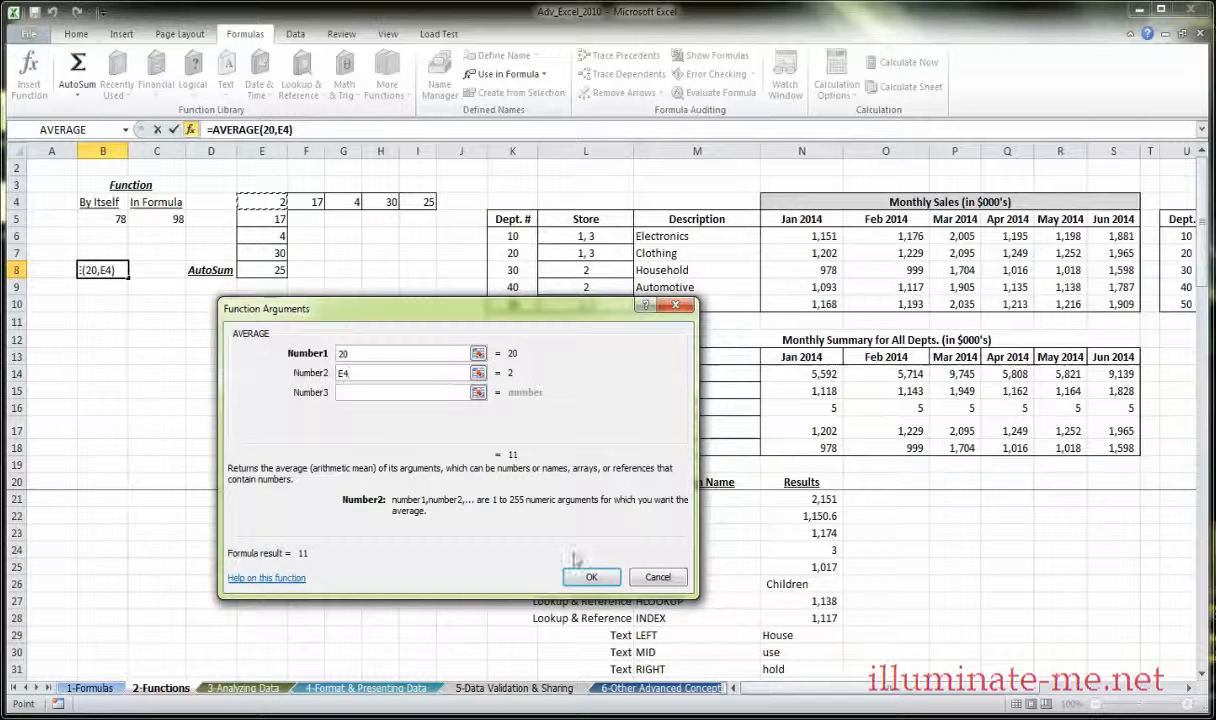
pyautogui.click(589, 578)
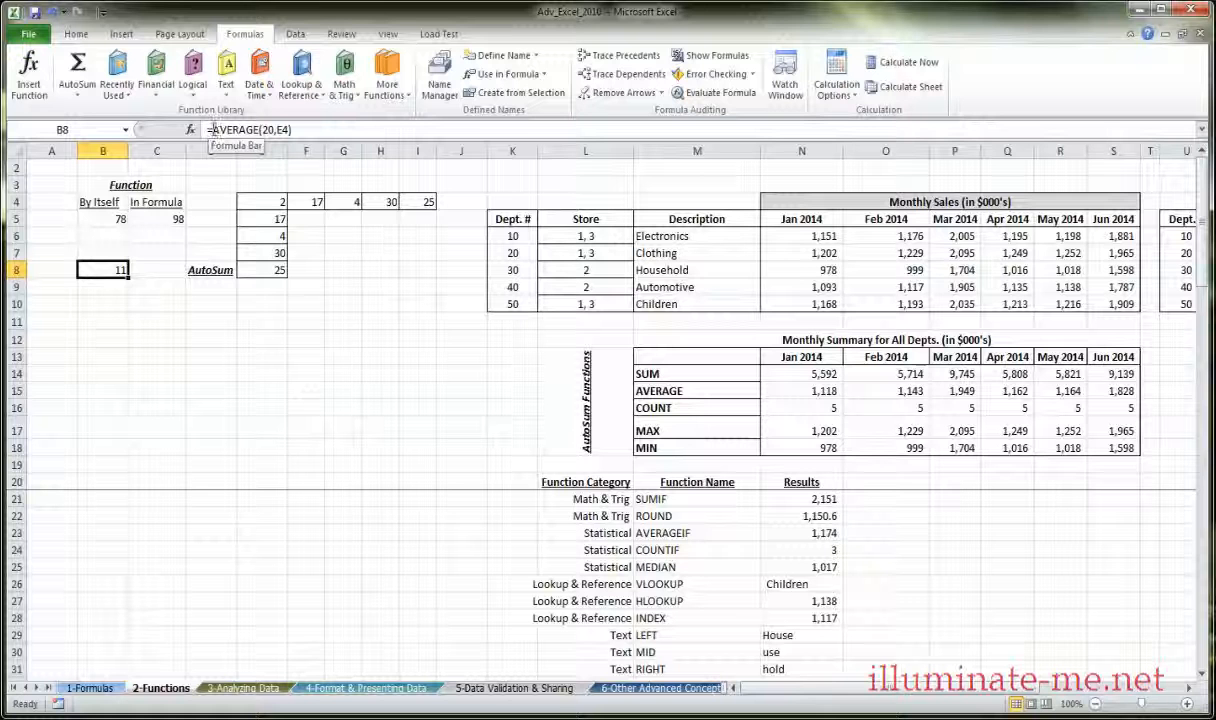
# Examine the function name and the individual arguments of the AVERAGE formula in B8, leaving the formula as it is.
pyautogui.moveTo(213, 129); pyautogui.dragTo(298, 129)
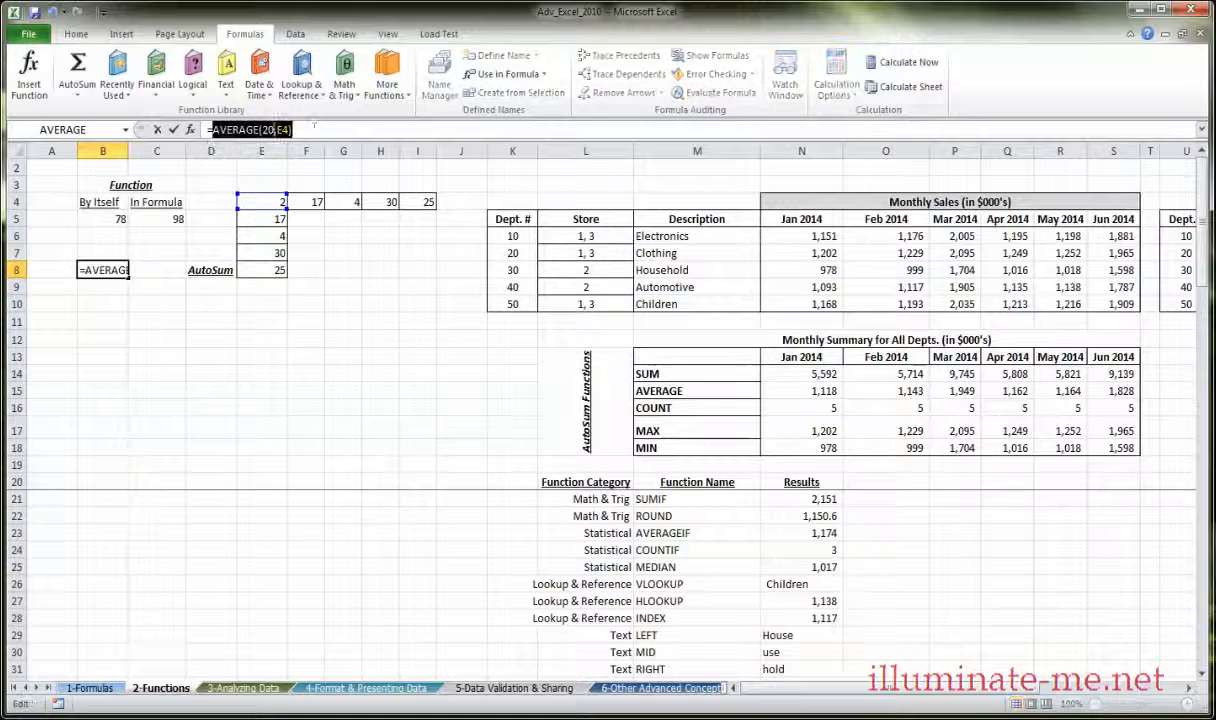
pyautogui.click(250, 129)
pyautogui.moveTo(212, 129); pyautogui.dragTo(258, 129)
pyautogui.click(264, 129)
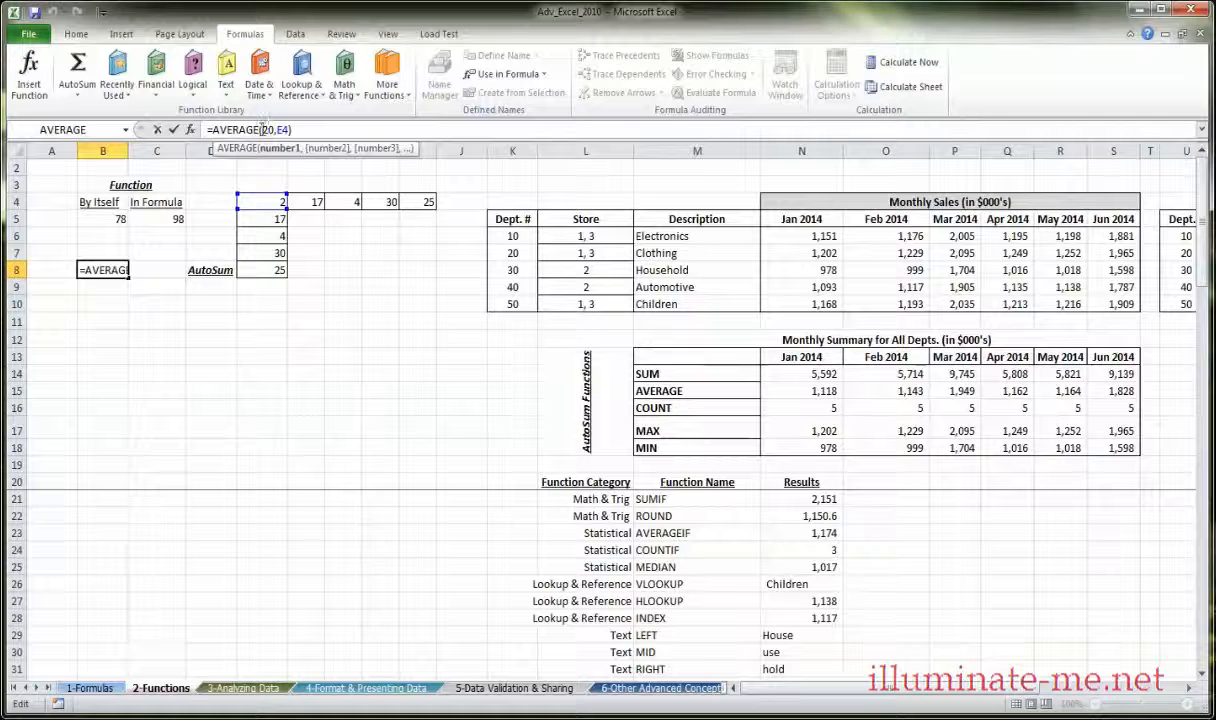
pyautogui.moveTo(263, 129); pyautogui.dragTo(289, 129)
pyautogui.click(289, 129)
pyautogui.write(')')
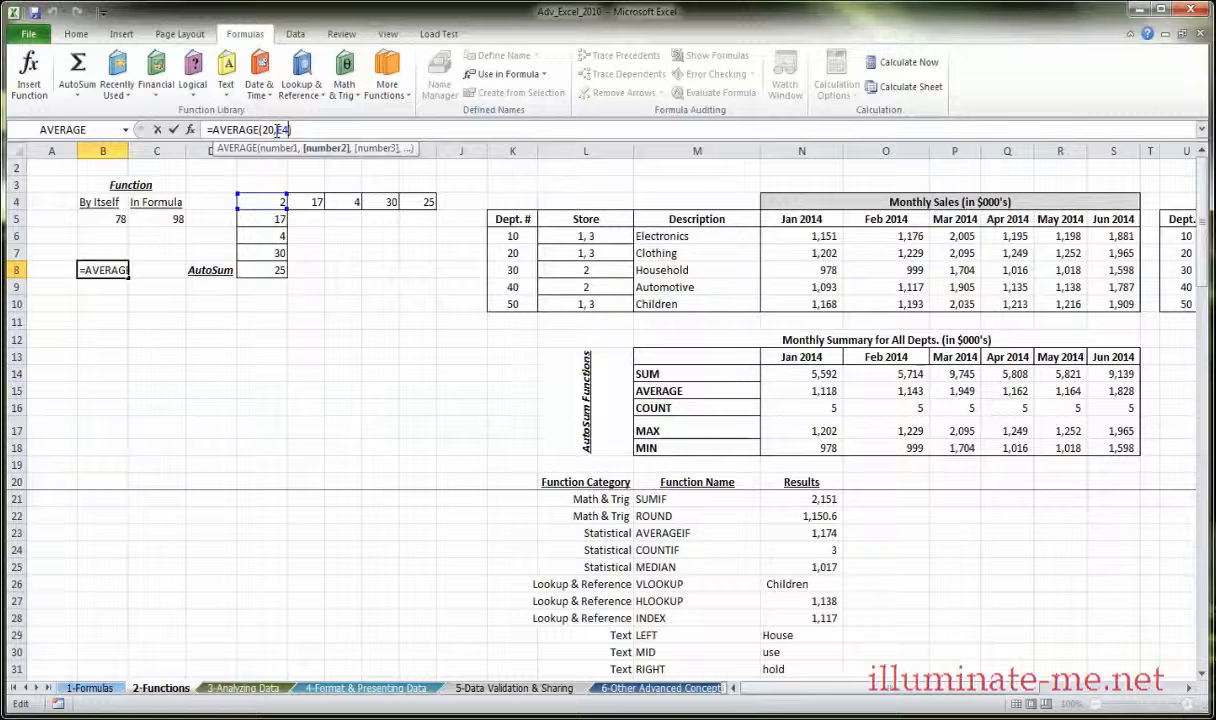
pyautogui.click(181, 268)
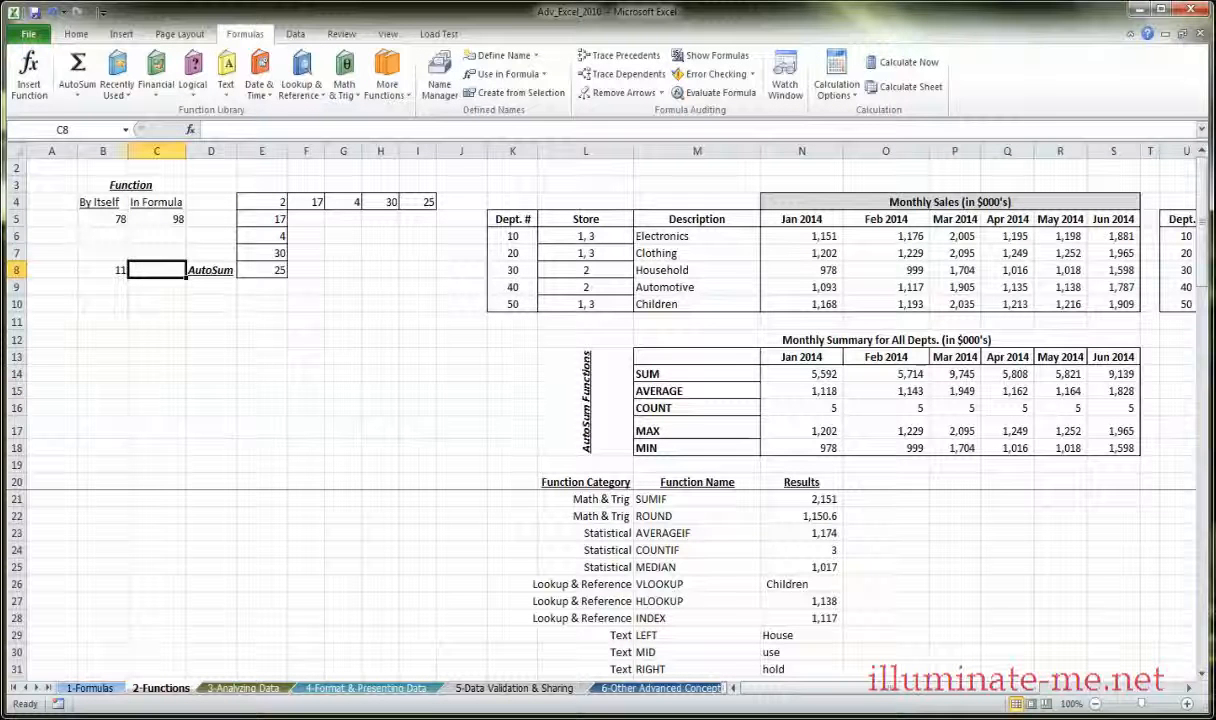
# Open the Insert Function dialog for empty cell D12 and dismiss it without choosing a function.
pyautogui.click(252, 374)
pyautogui.click(215, 338)
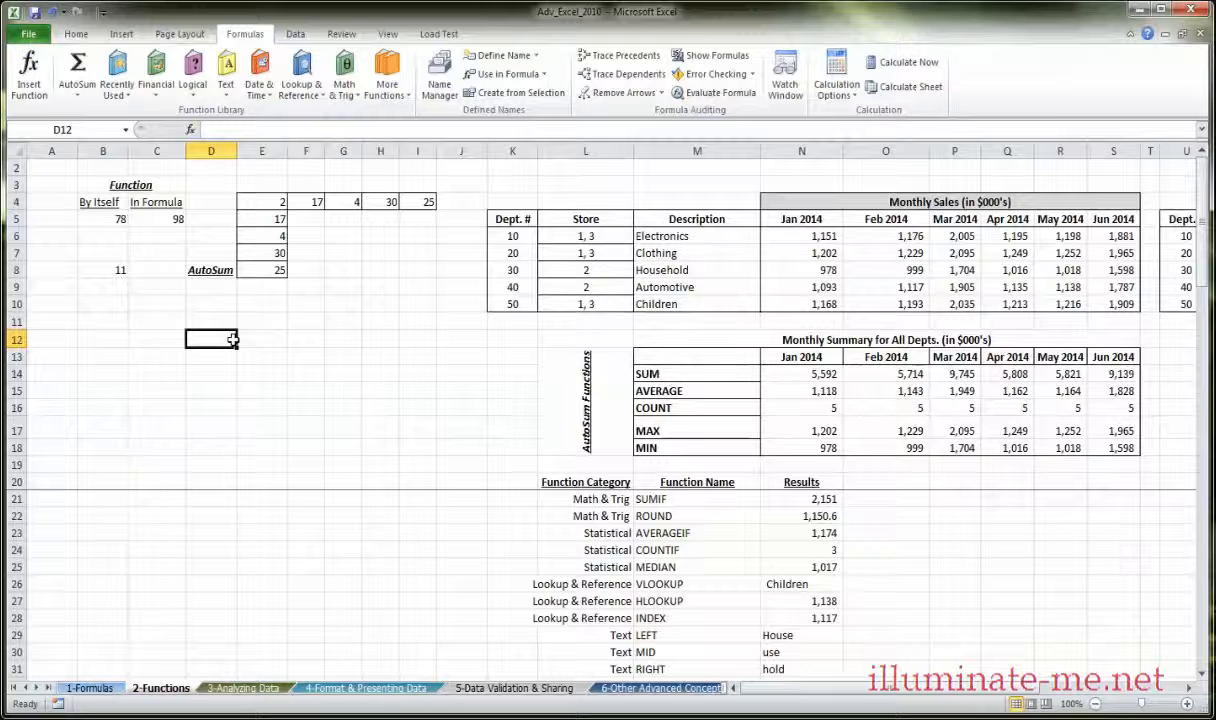
pyautogui.hotkey('shift', 'F3')
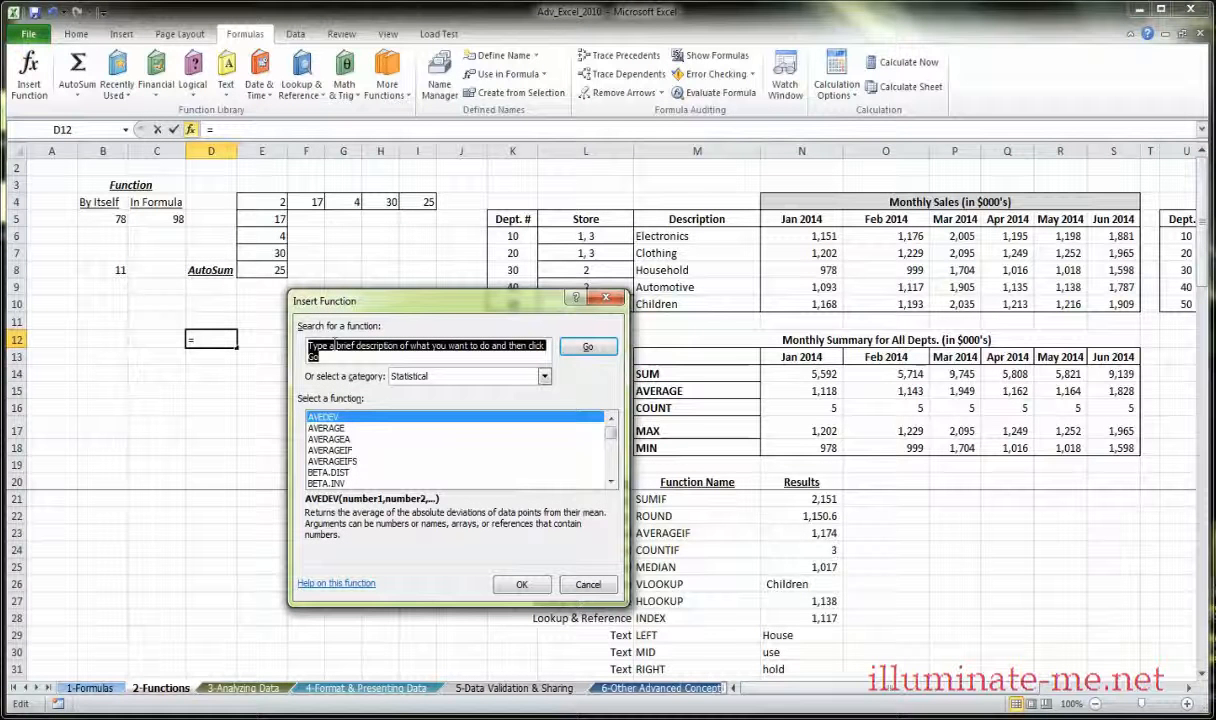
pyautogui.click(608, 299)
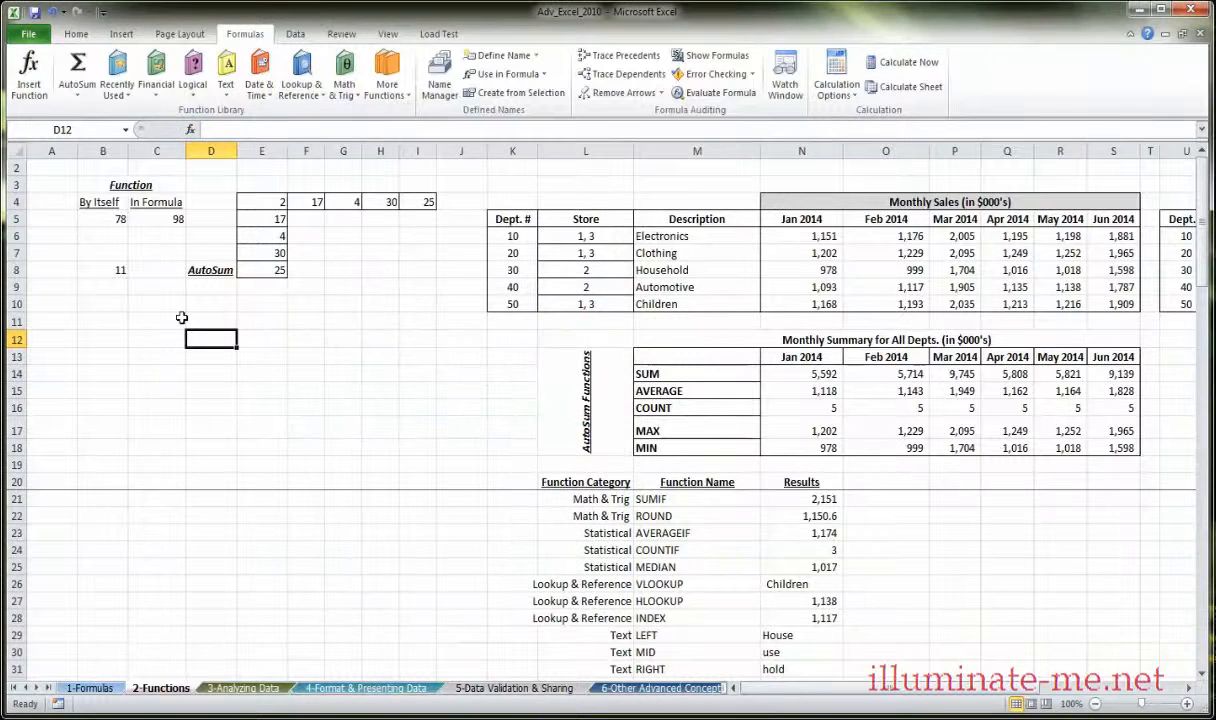
pyautogui.click(190, 129)
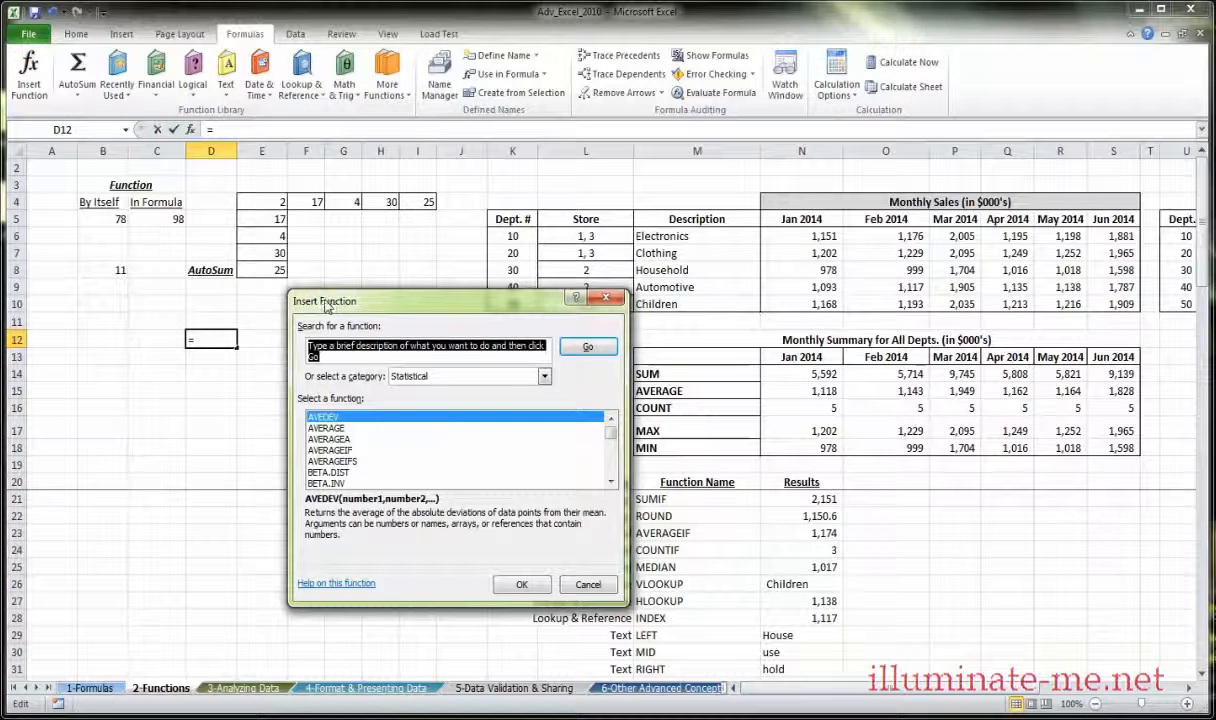
pyautogui.click(605, 298)
pyautogui.click(210, 320)
pyautogui.click(119, 302)
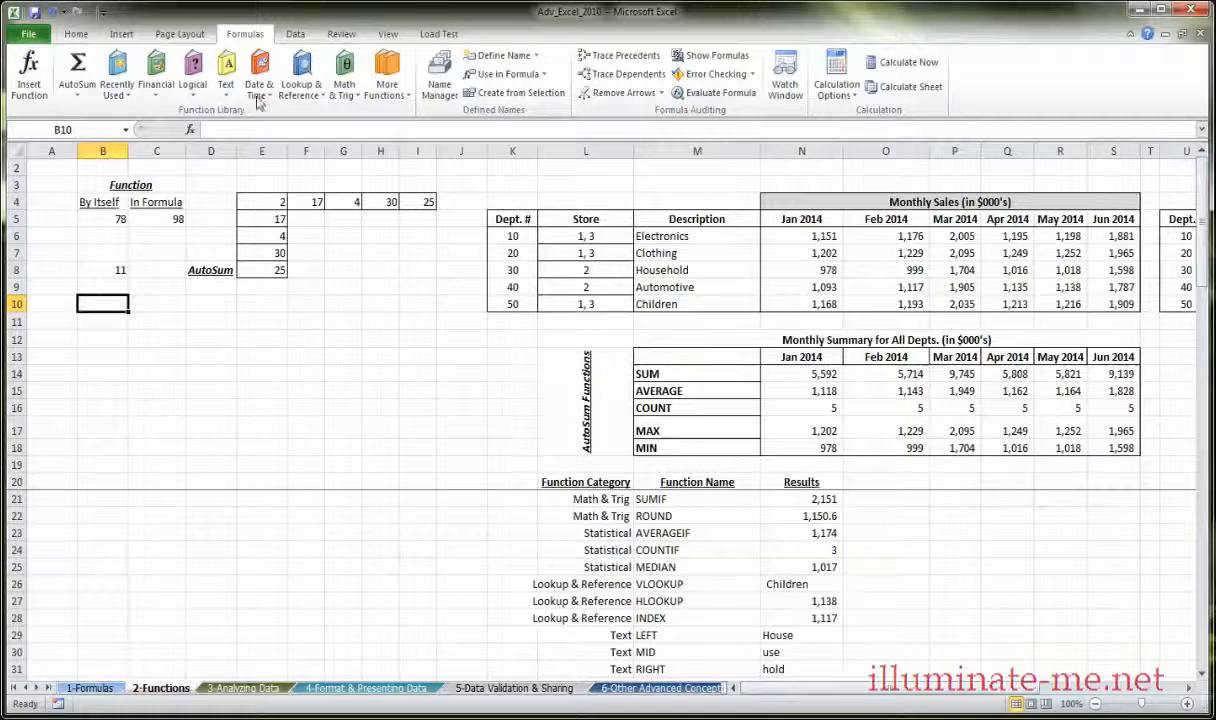
pyautogui.click(76, 33)
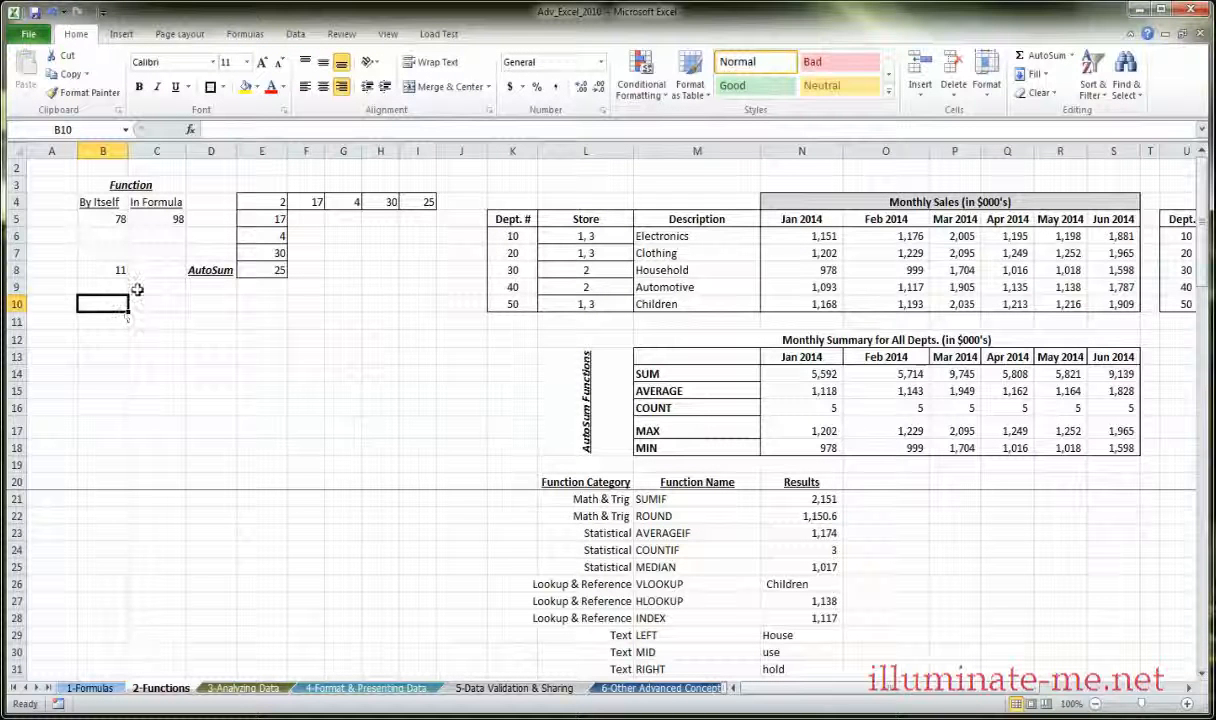
pyautogui.click(245, 33)
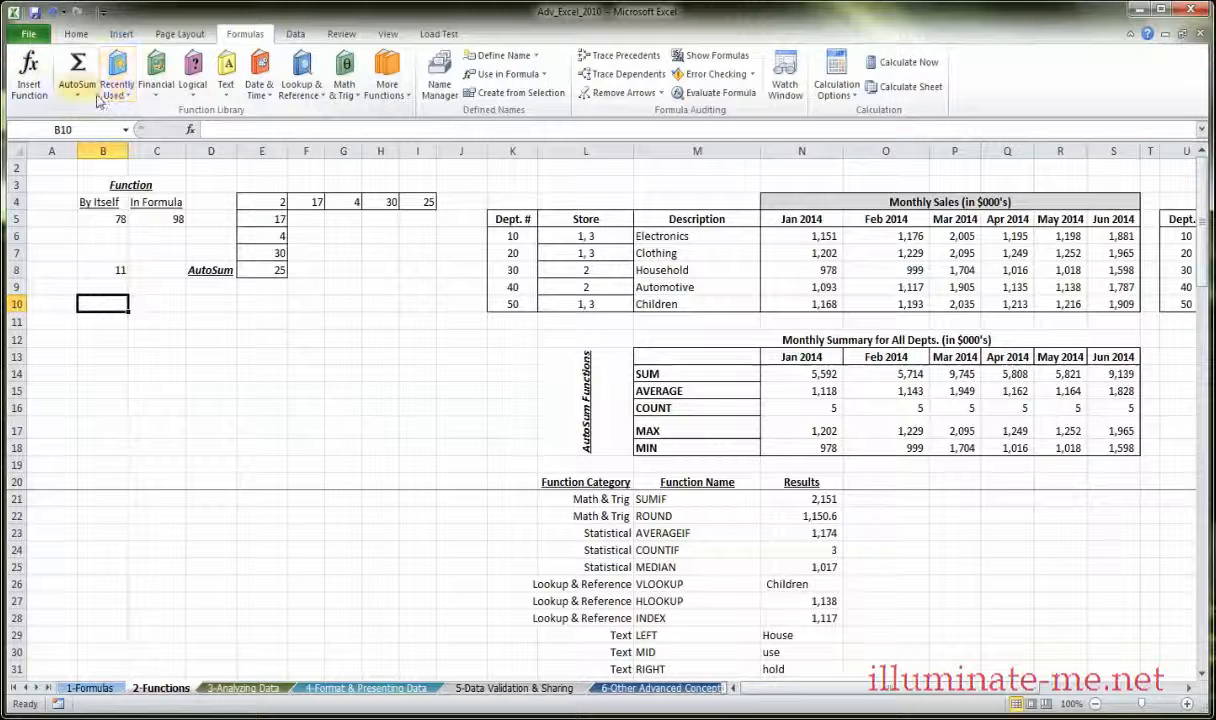
# Browse the recently used, financial and text functions, open the LEFT arguments for cell B10, and cancel without inserting the function.
pyautogui.click(128, 97)
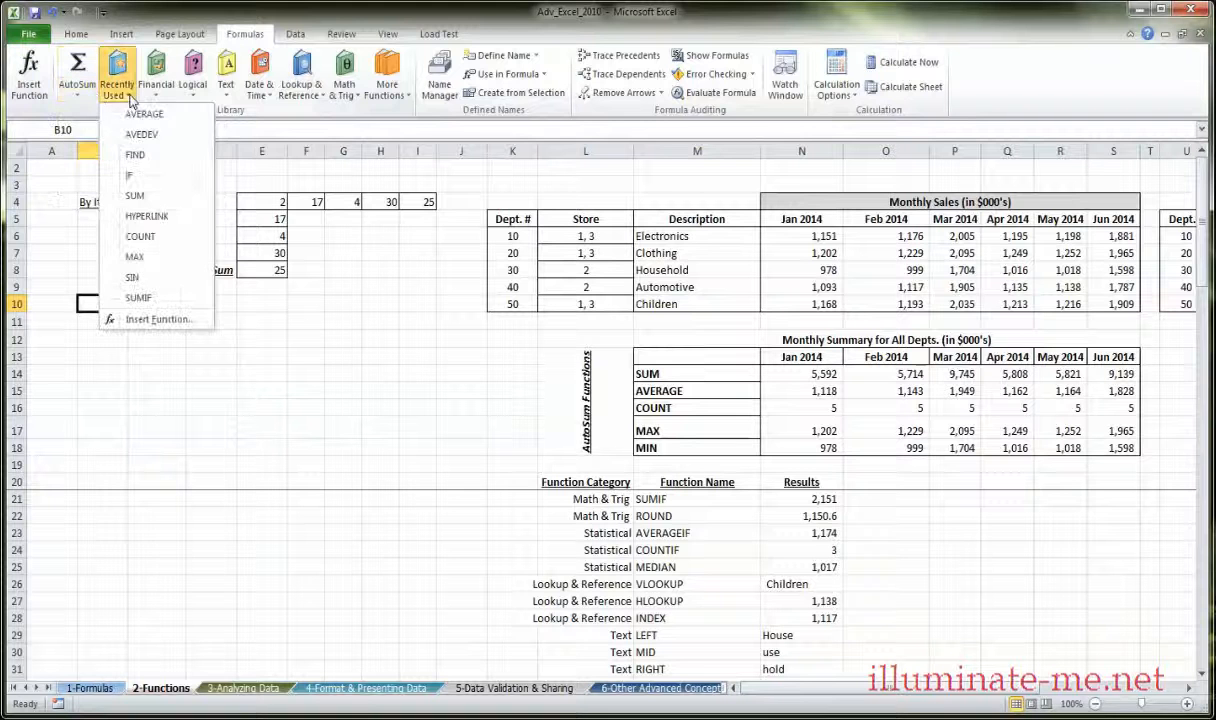
pyautogui.click(124, 90)
pyautogui.click(155, 80)
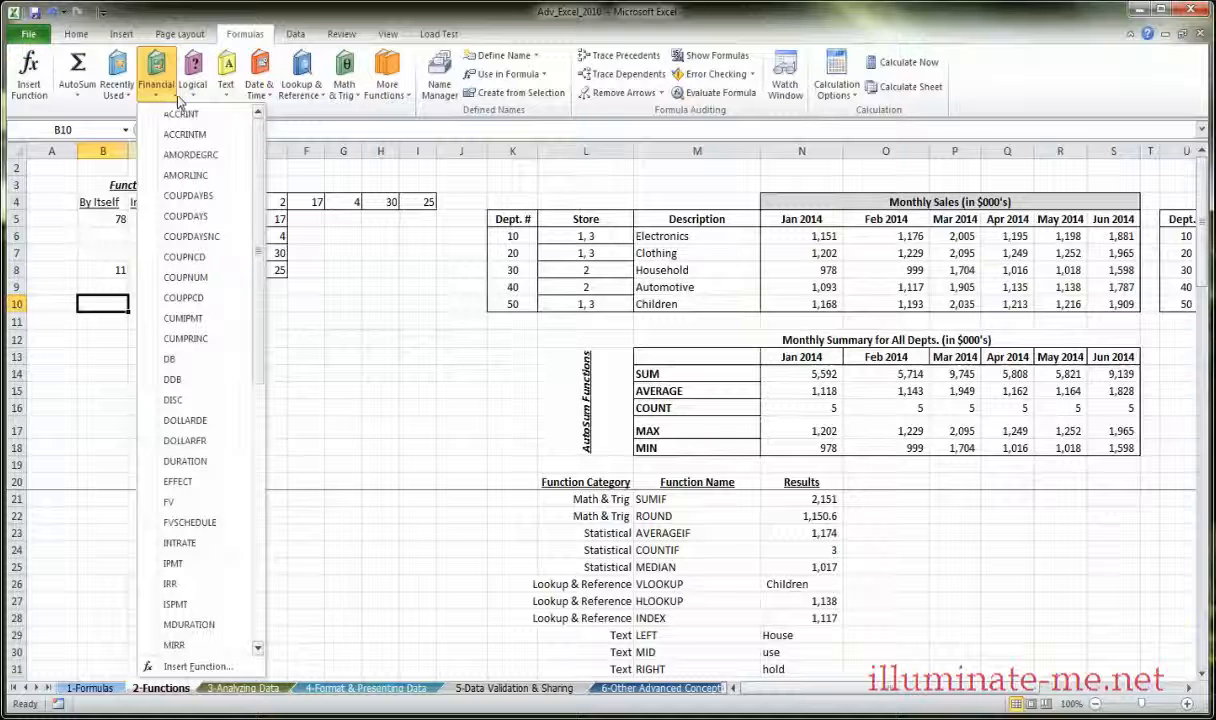
pyautogui.click(226, 88)
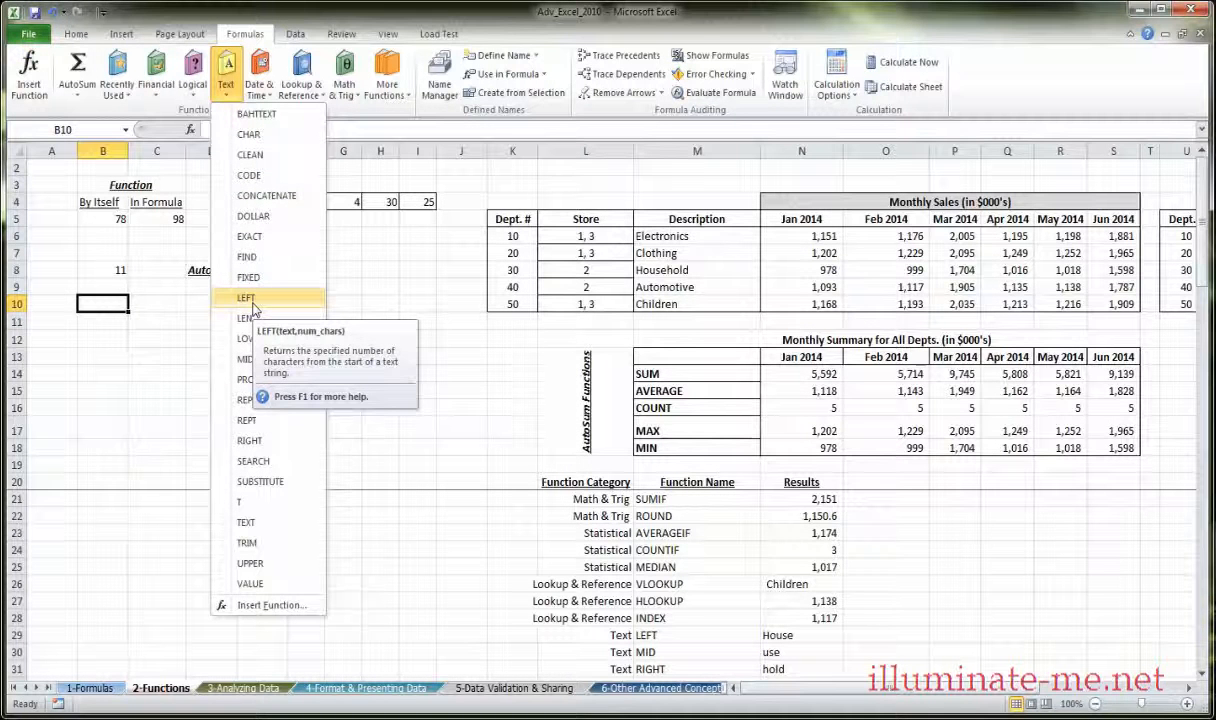
pyautogui.click(250, 300)
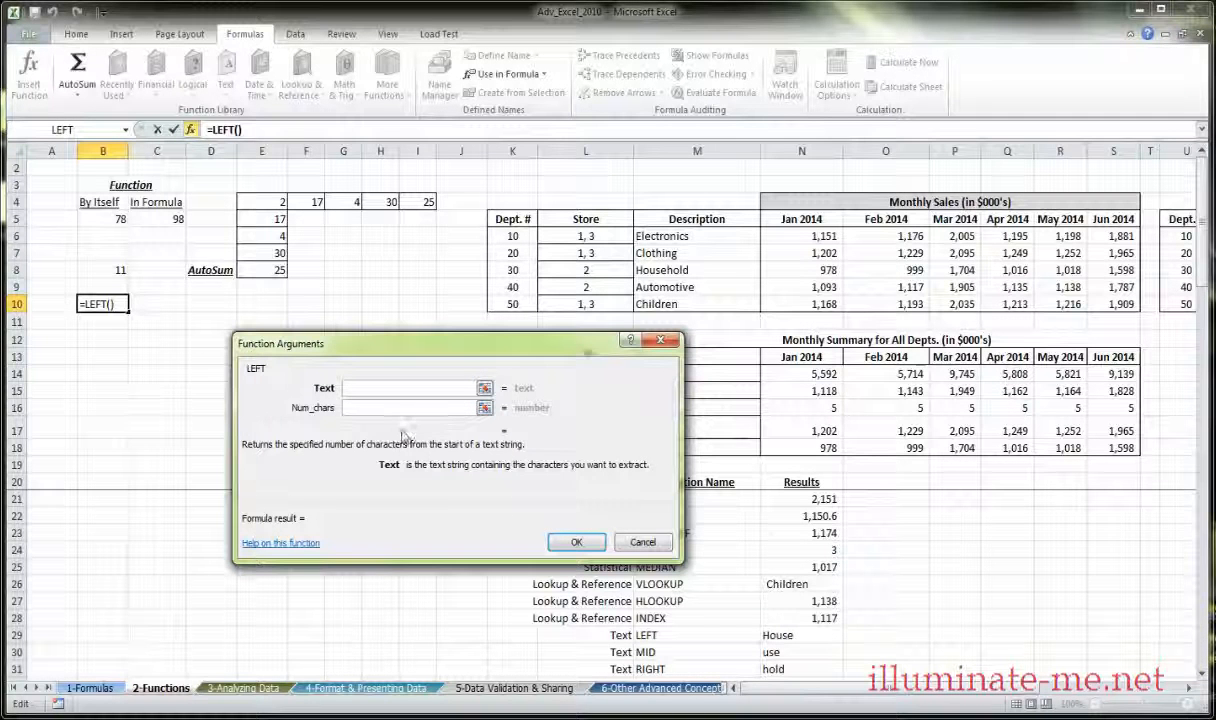
pyautogui.click(642, 540)
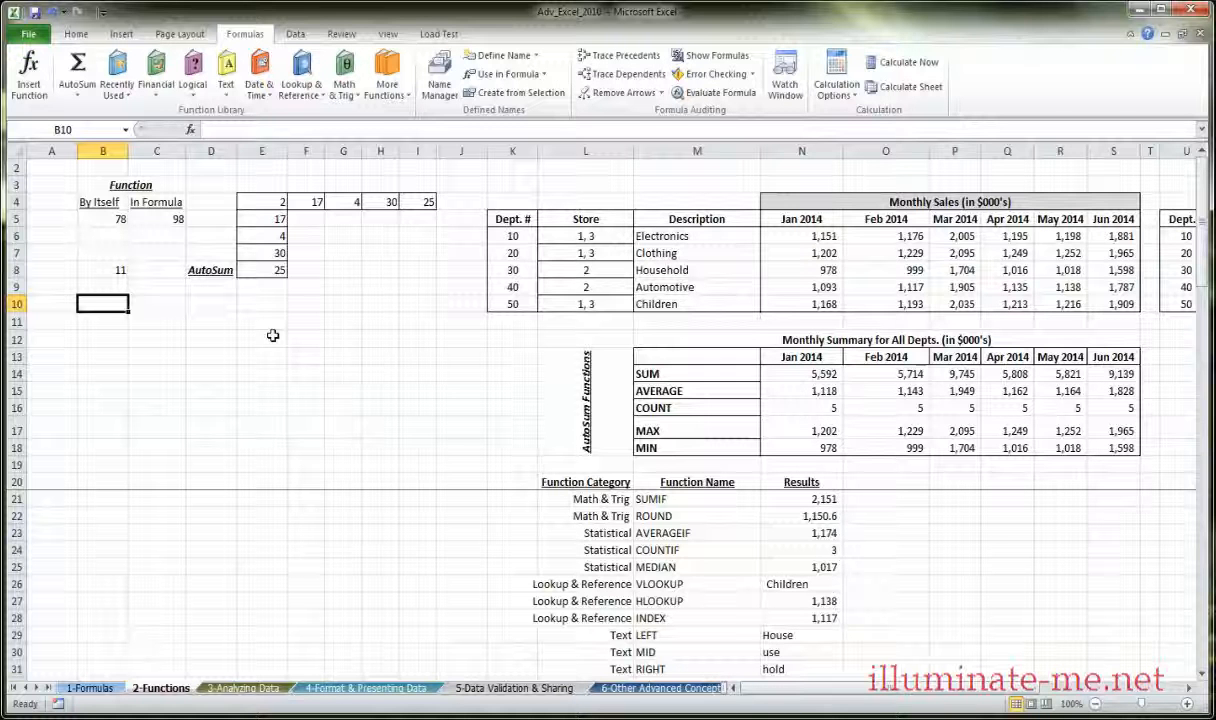
# Start a formula in B10 with the function name COUNT, and erase the name back to the equals sign.
pyautogui.click(76, 33)
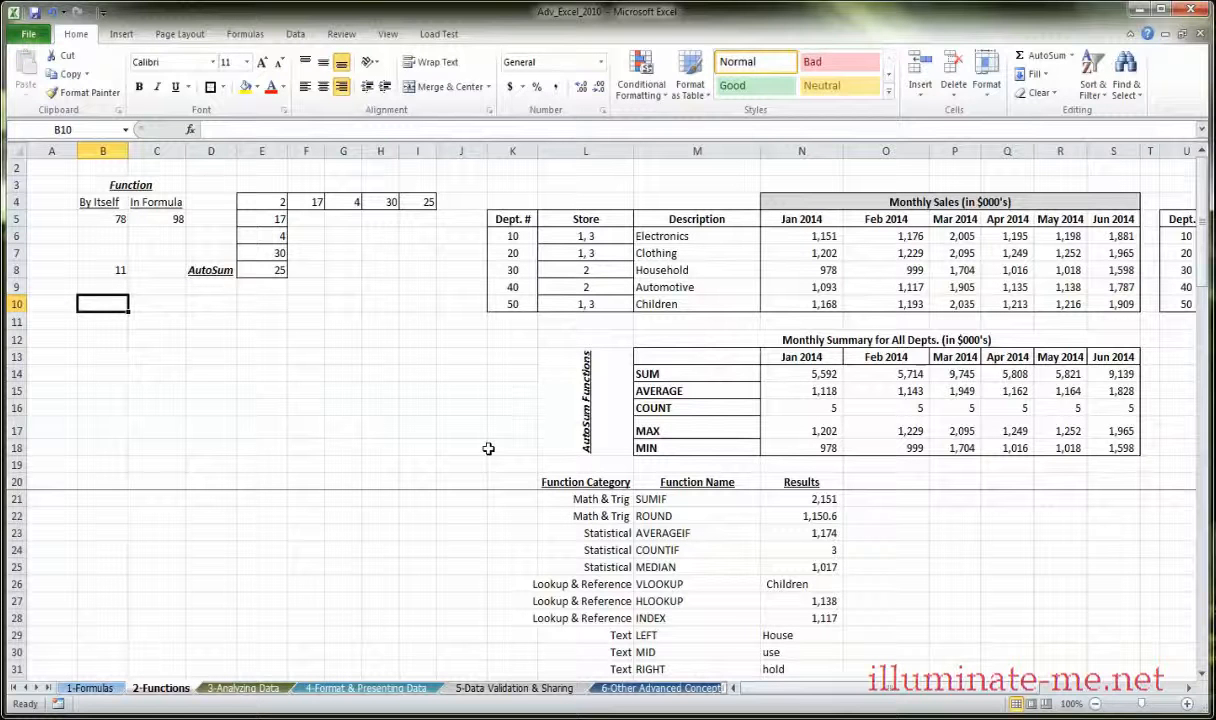
pyautogui.write('=')
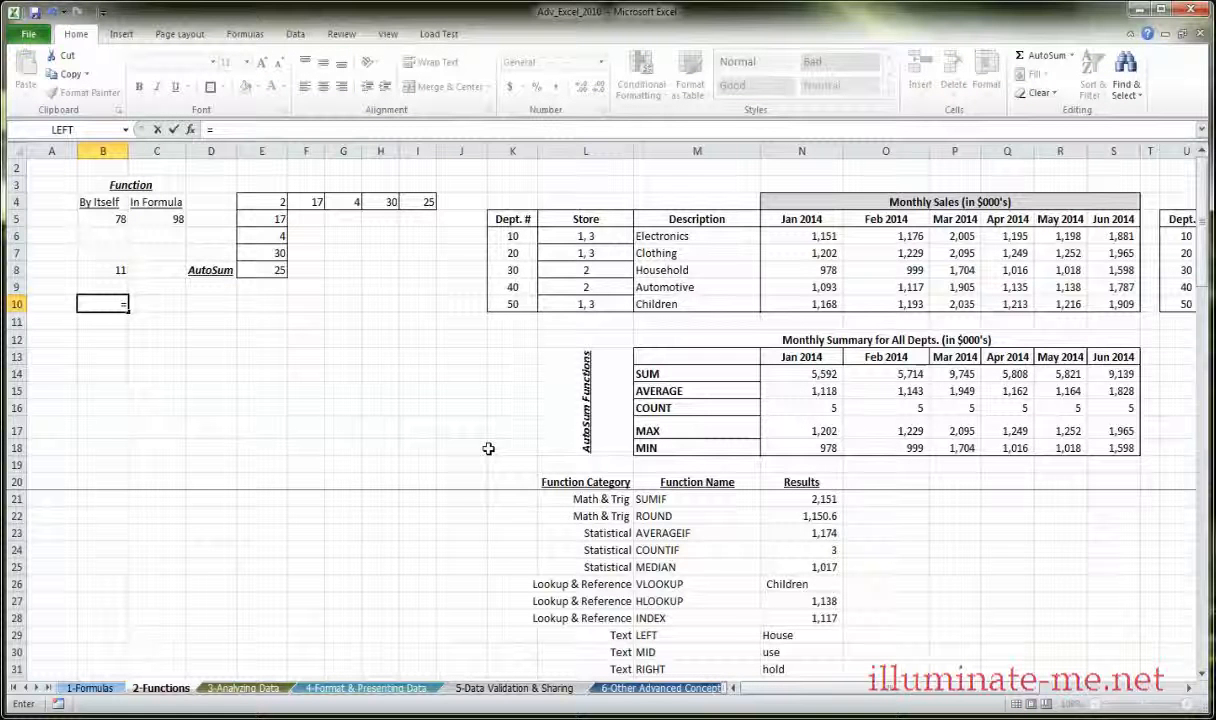
pyautogui.write('COUNT')
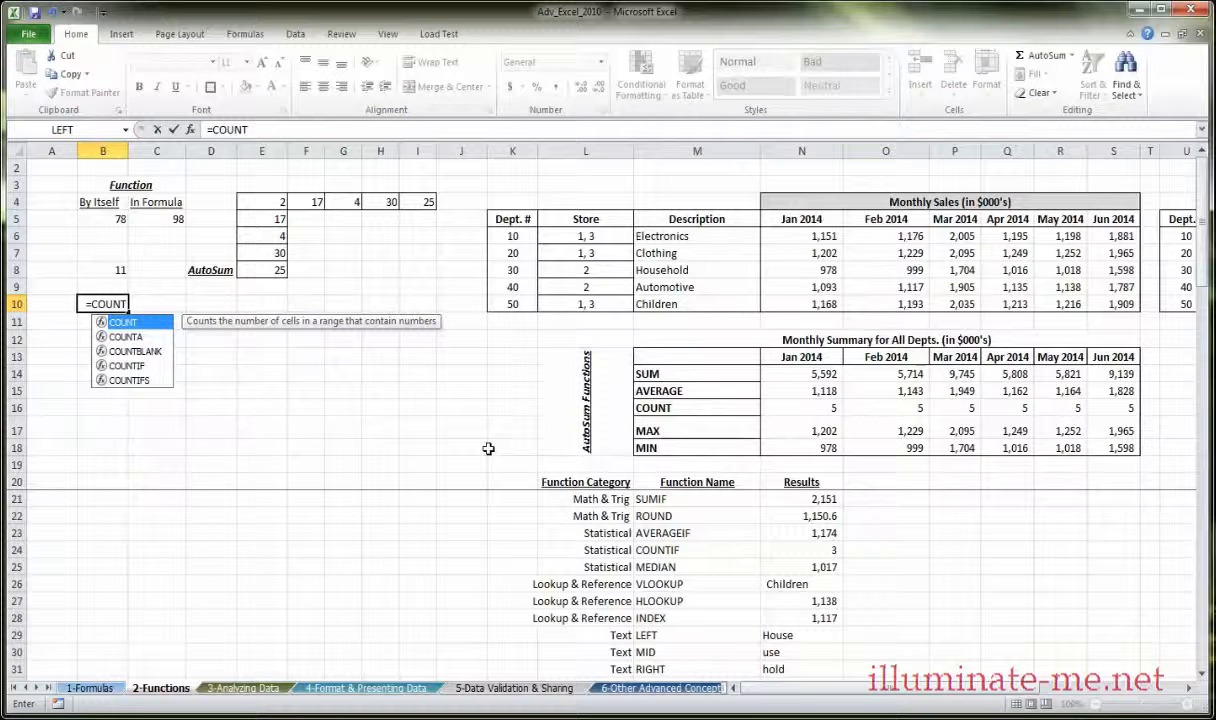
pyautogui.press('BackSpace')
pyautogui.press('BackSpace')
pyautogui.press('BackSpace')
pyautogui.press('BackSpace')
pyautogui.press('BackSpace')
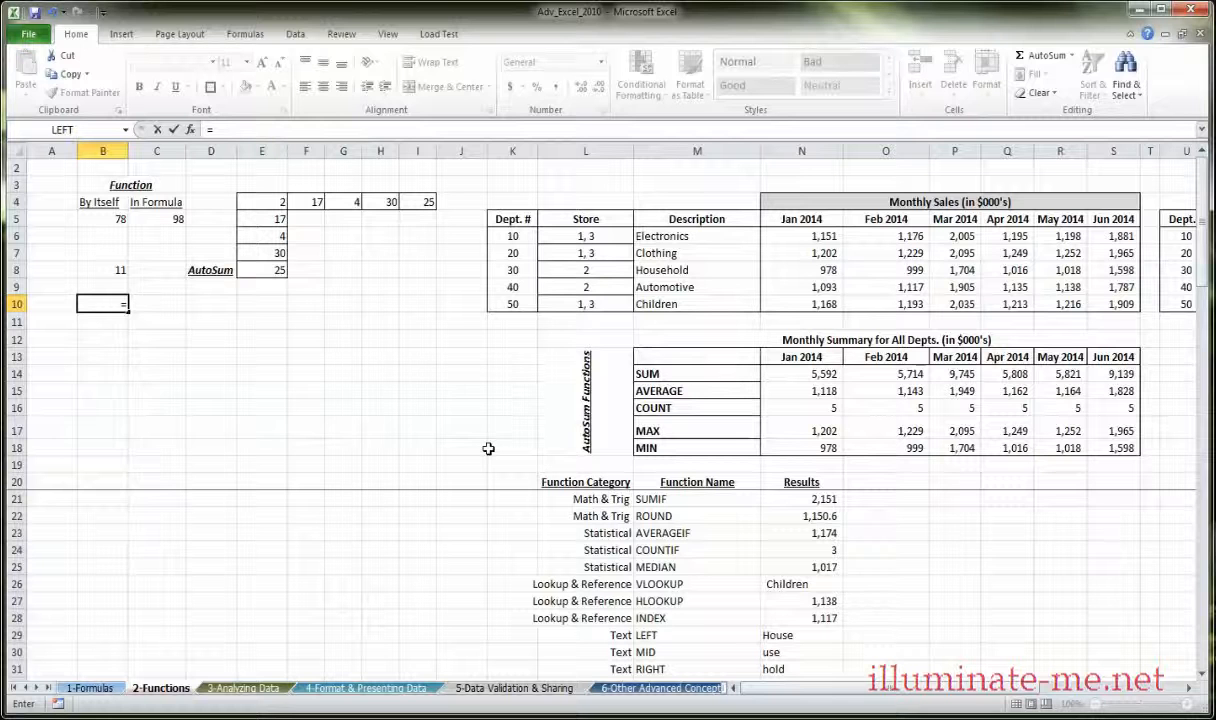
# Narrow the function suggestions in B10 with COU, choose COUNT, view its function arguments, and cancel the entry.
pyautogui.write('C')
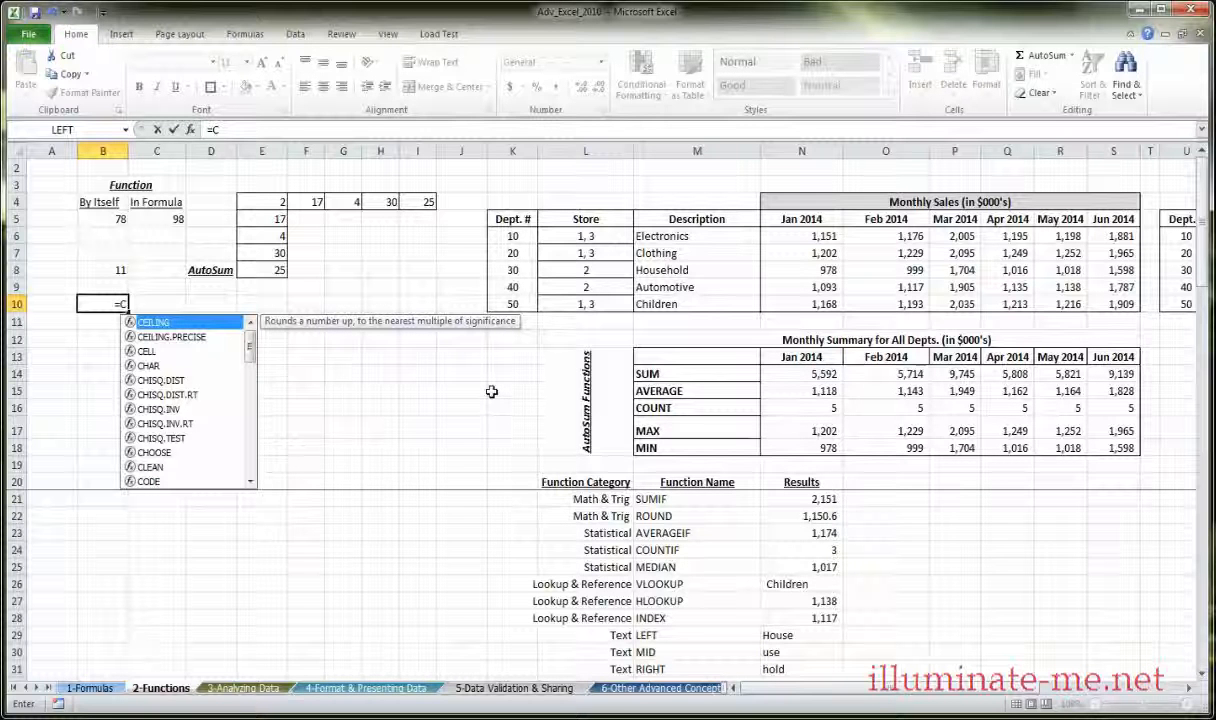
pyautogui.write('O')
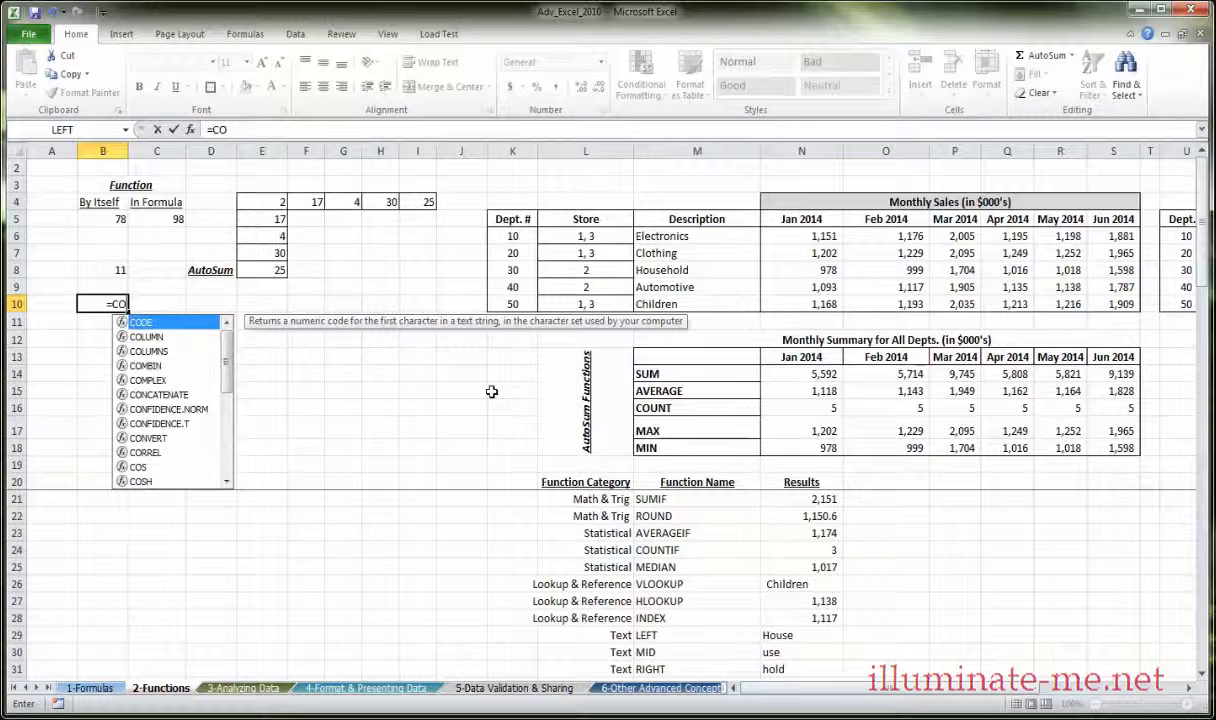
pyautogui.write('U')
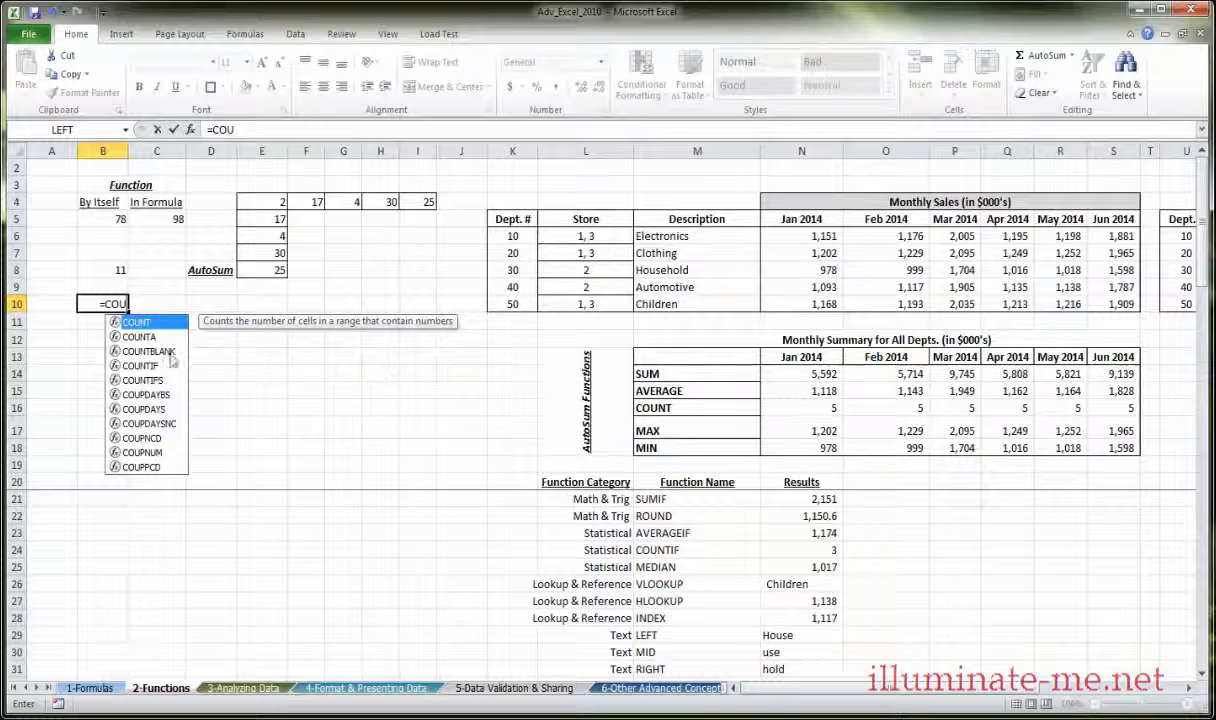
pyautogui.doubleClick(140, 322)
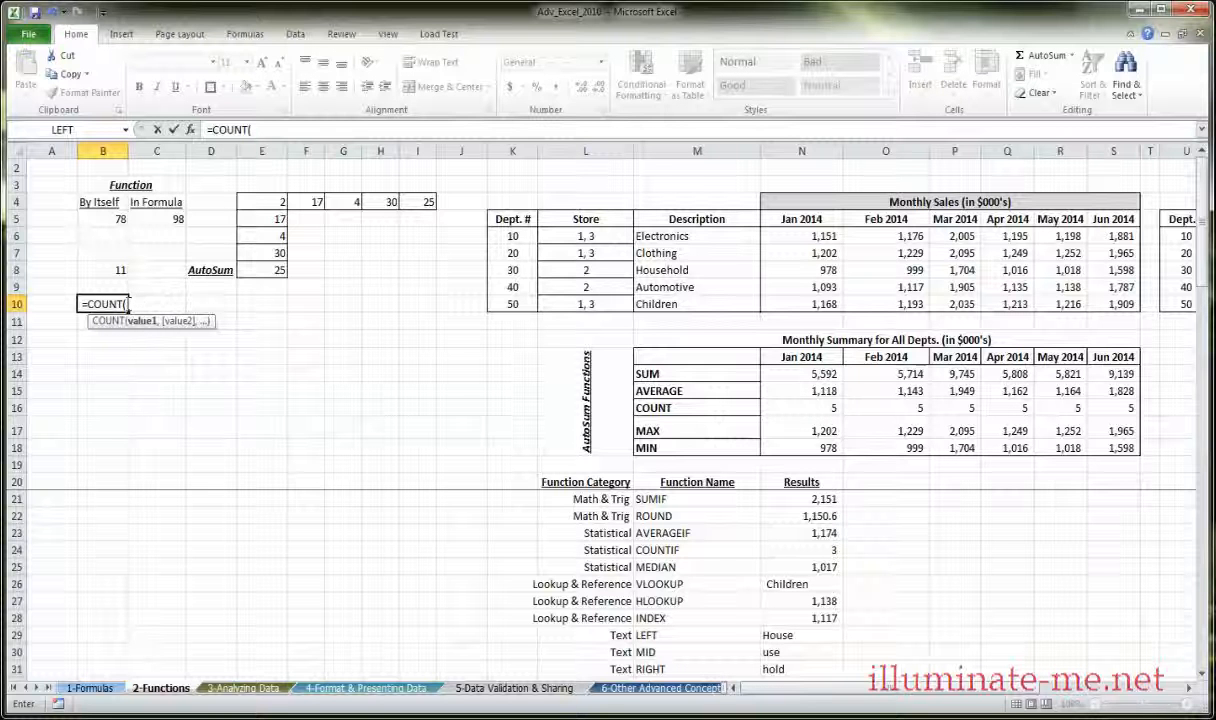
pyautogui.click(190, 130)
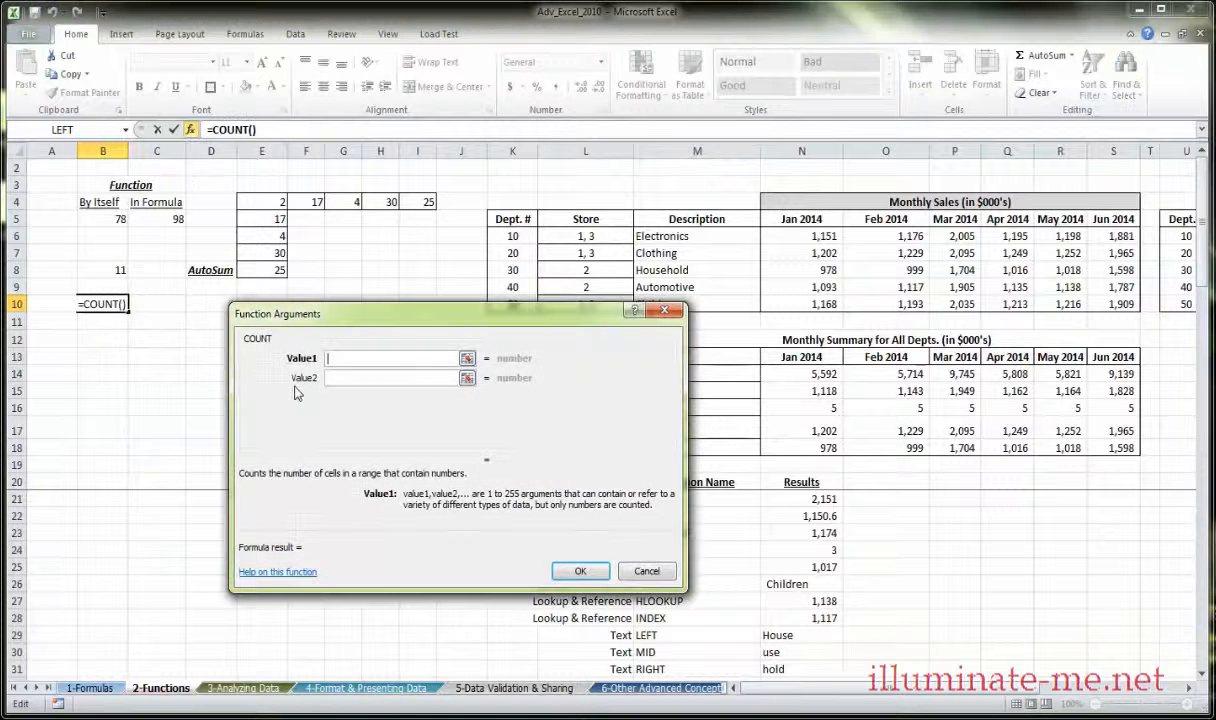
pyautogui.moveTo(318, 327); pyautogui.dragTo(248, 311)
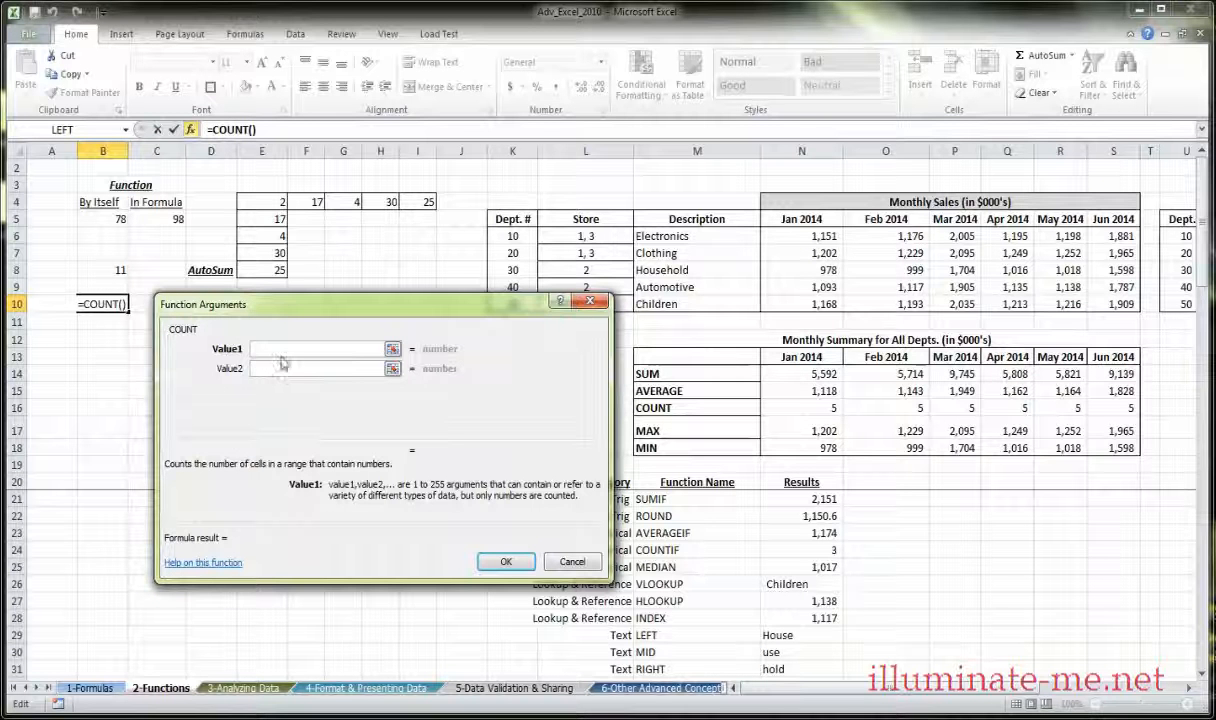
pyautogui.click(572, 561)
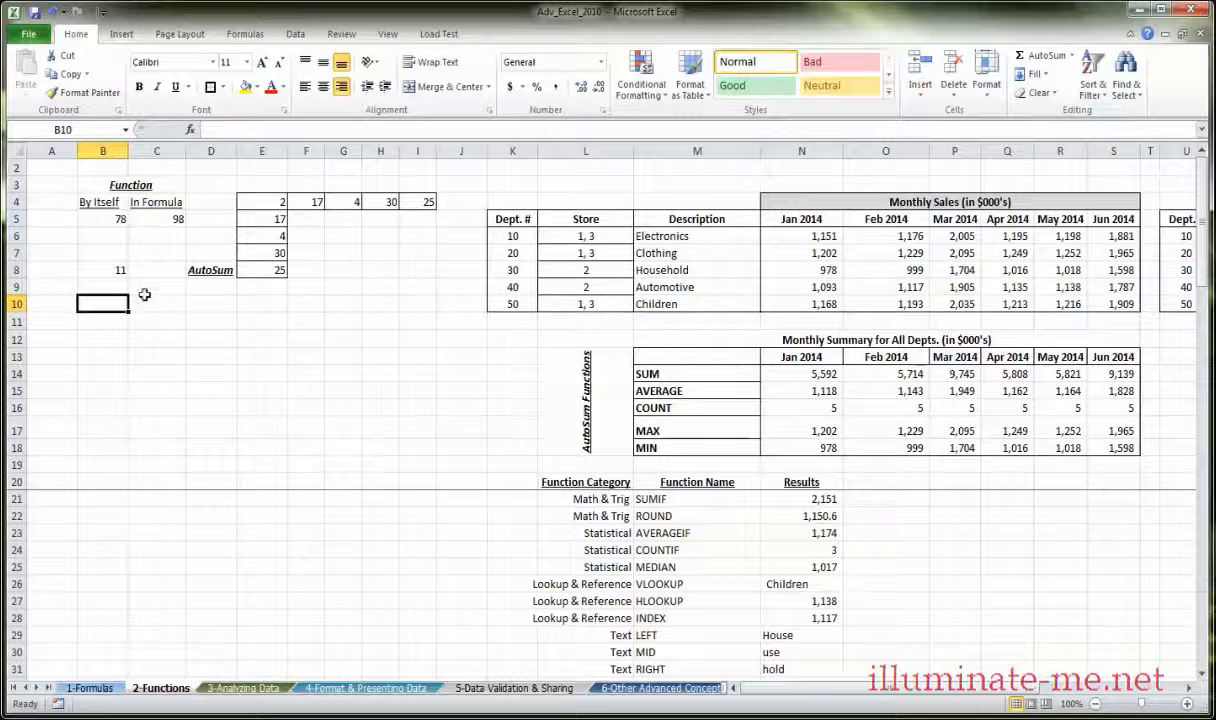
# Review the function arguments of the AVERAGE formula in B8 and close them without making changes.
pyautogui.click(122, 269)
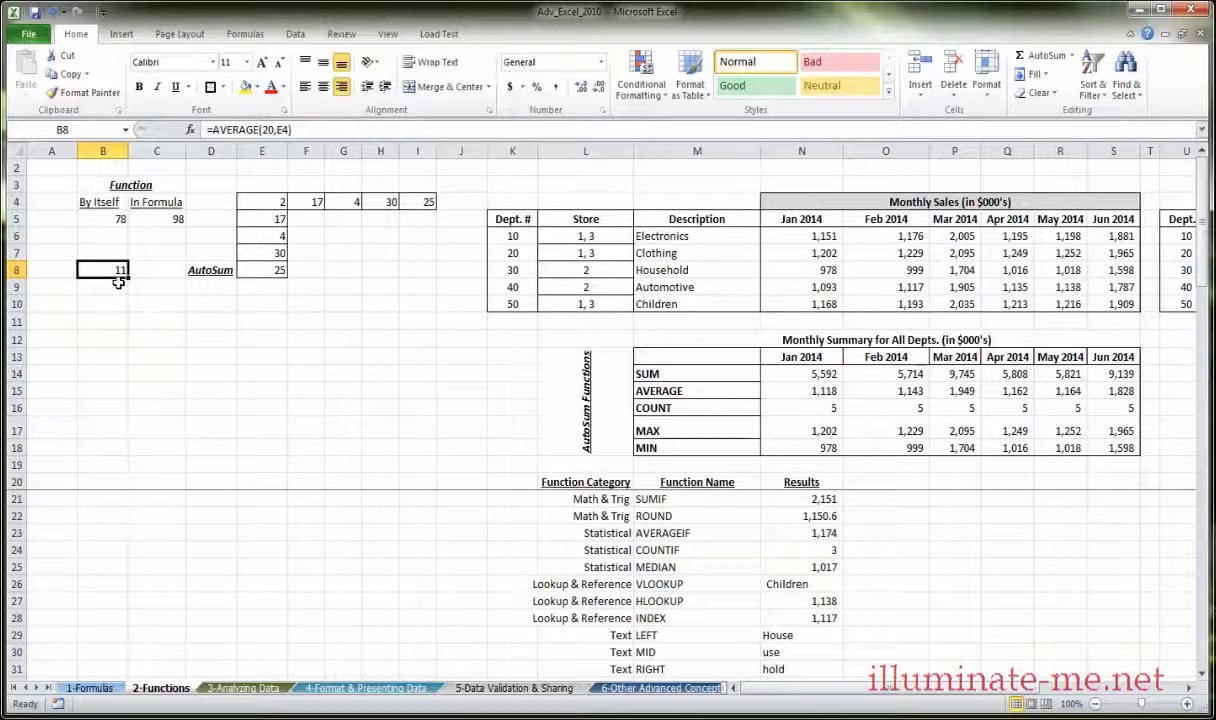
pyautogui.click(191, 131)
pyautogui.moveTo(253, 310); pyautogui.dragTo(306, 313)
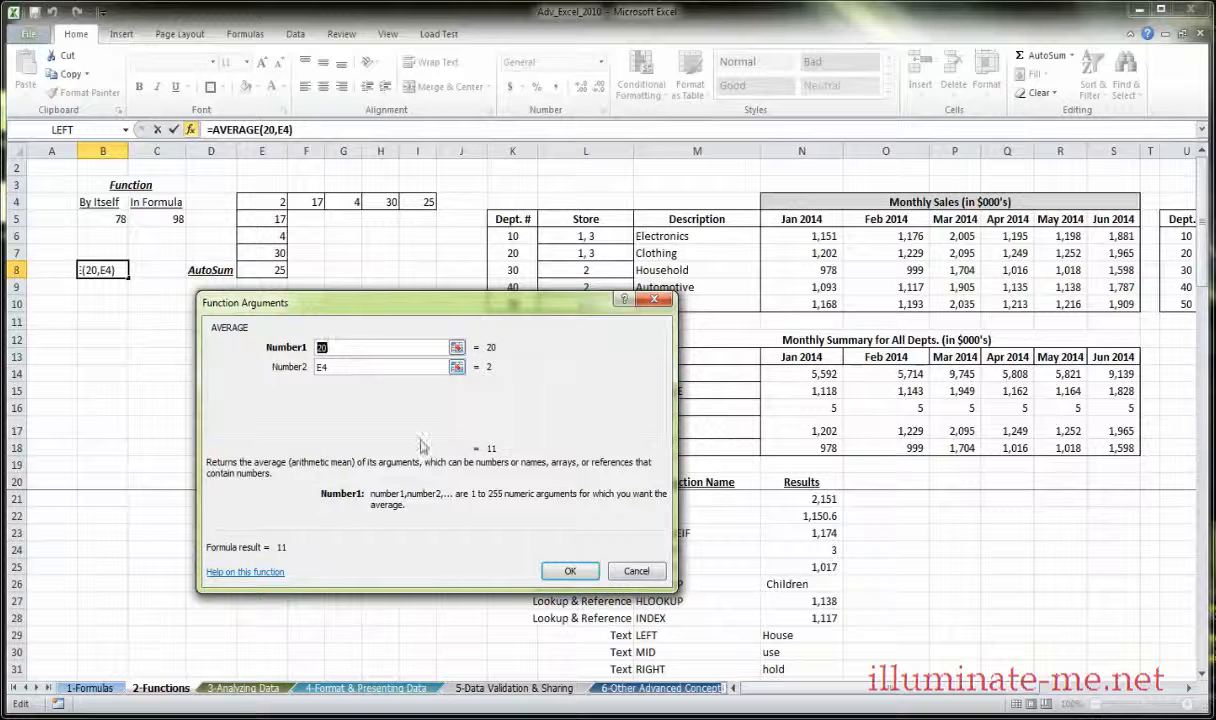
pyautogui.click(637, 571)
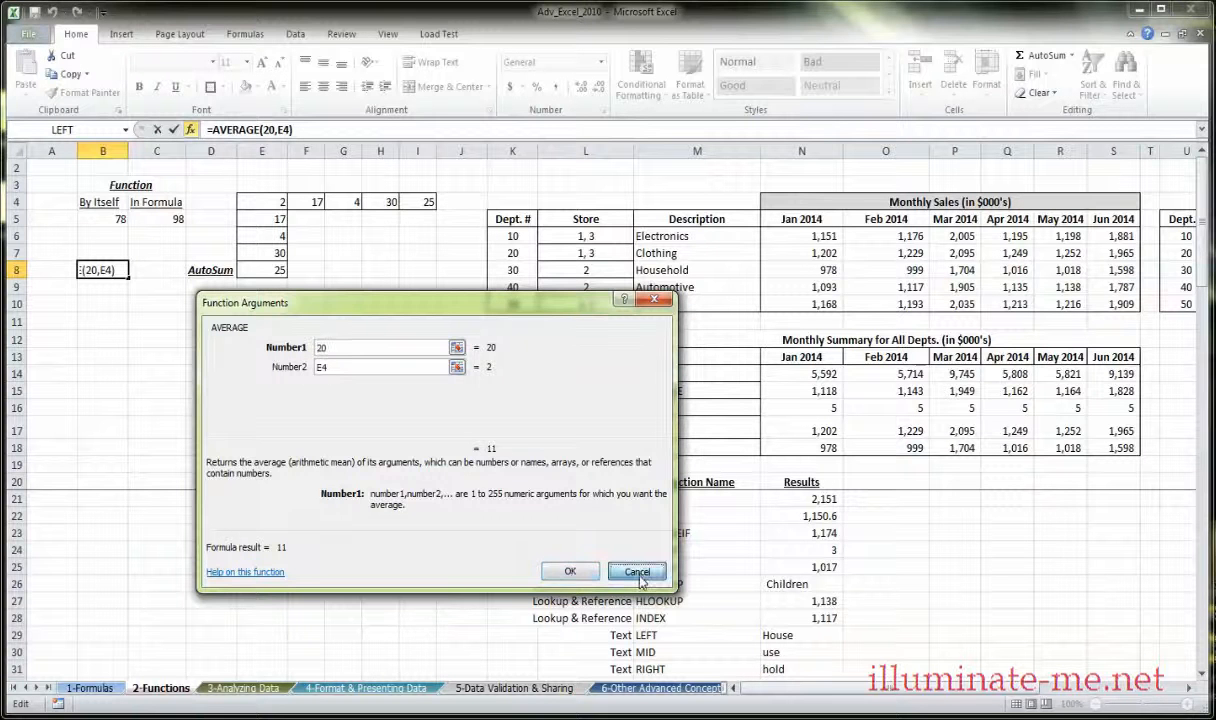
pyautogui.click(160, 320)
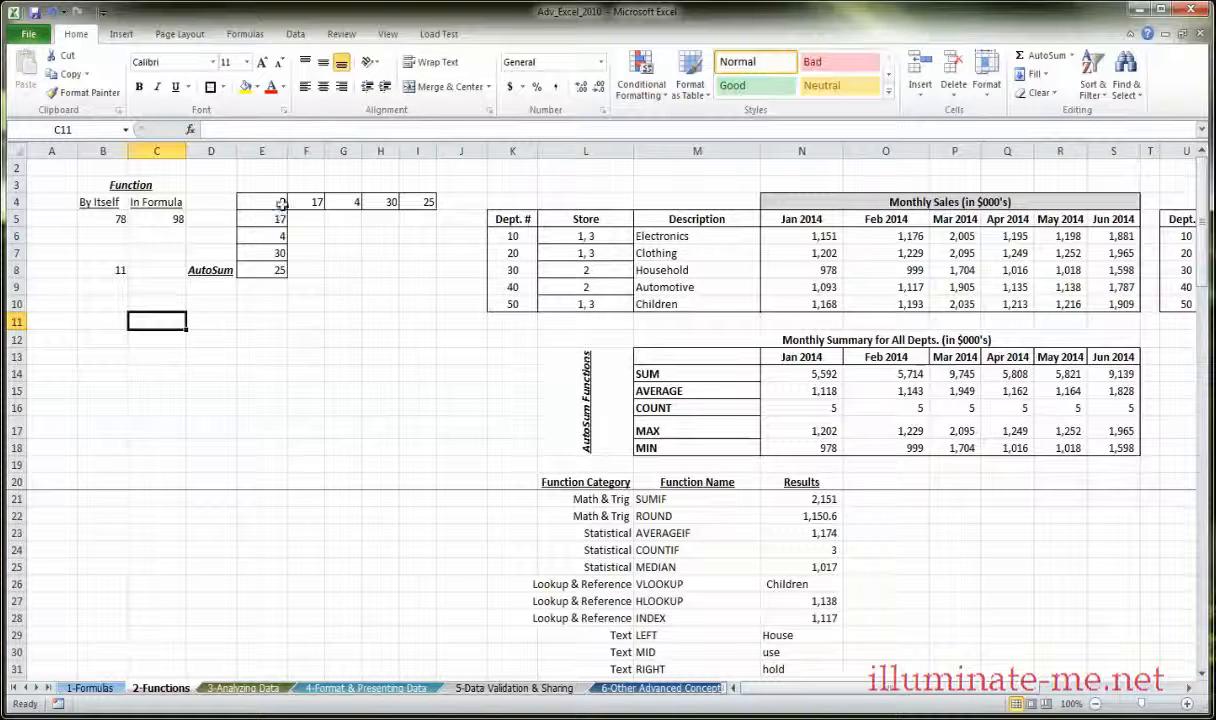
# Examine the vertical number range E4:E8 and the horizontal number range E4:I4 as candidates for AutoSum.
pyautogui.moveTo(272, 202); pyautogui.dragTo(282, 268)
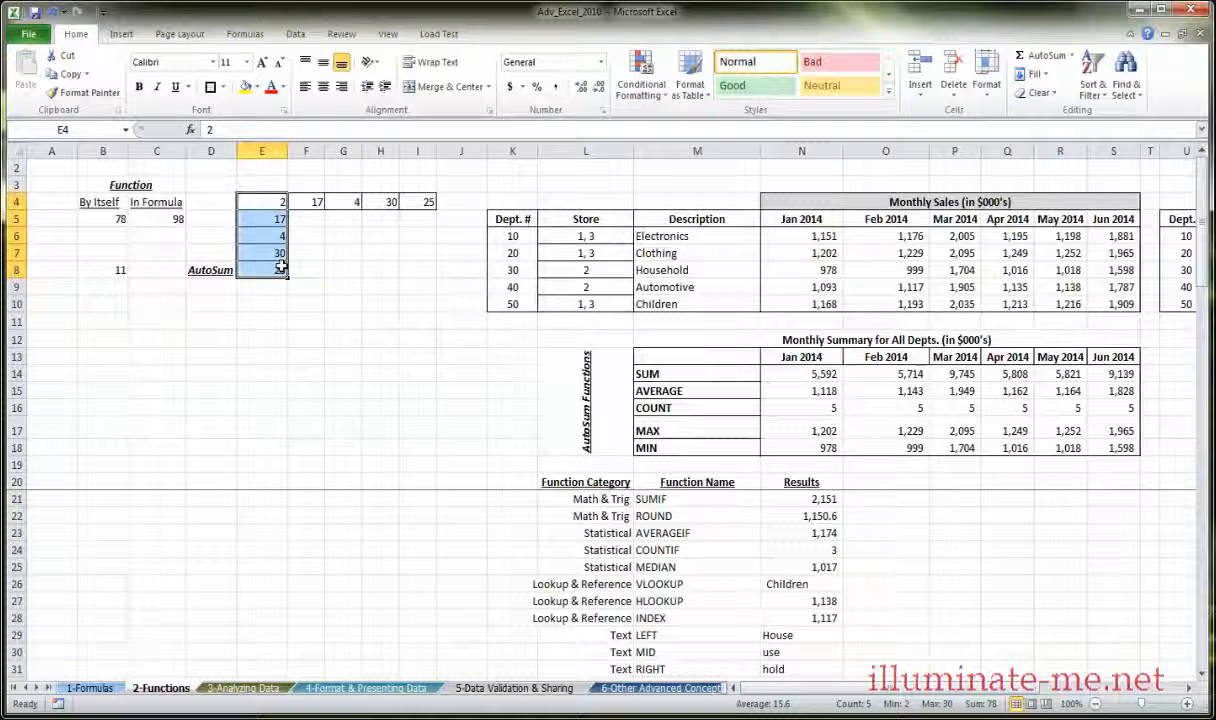
pyautogui.moveTo(277, 200); pyautogui.dragTo(272, 270)
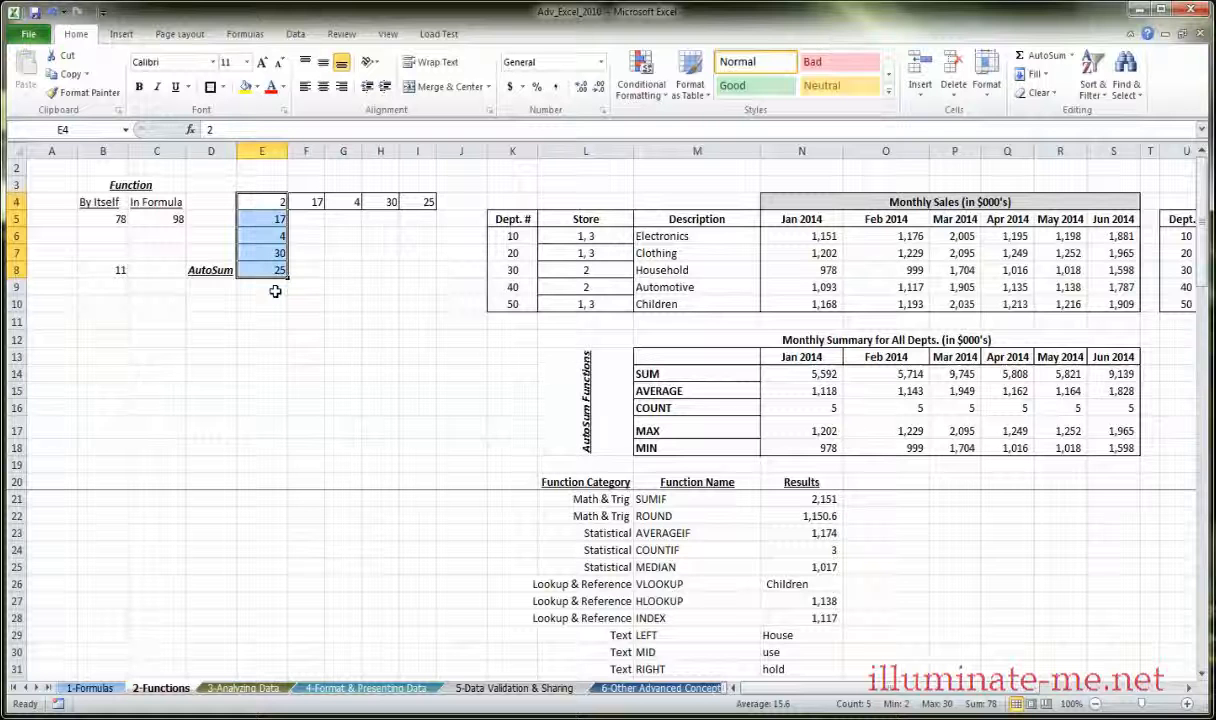
pyautogui.click(275, 290)
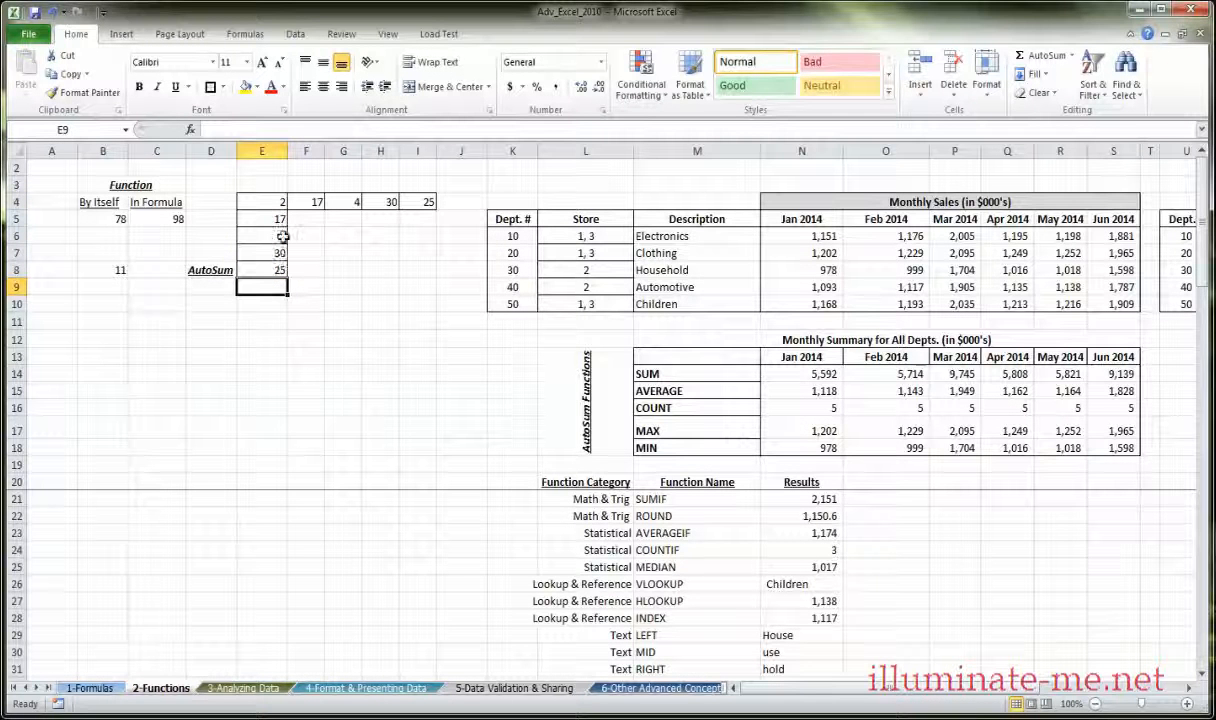
pyautogui.moveTo(279, 203); pyautogui.dragTo(422, 203)
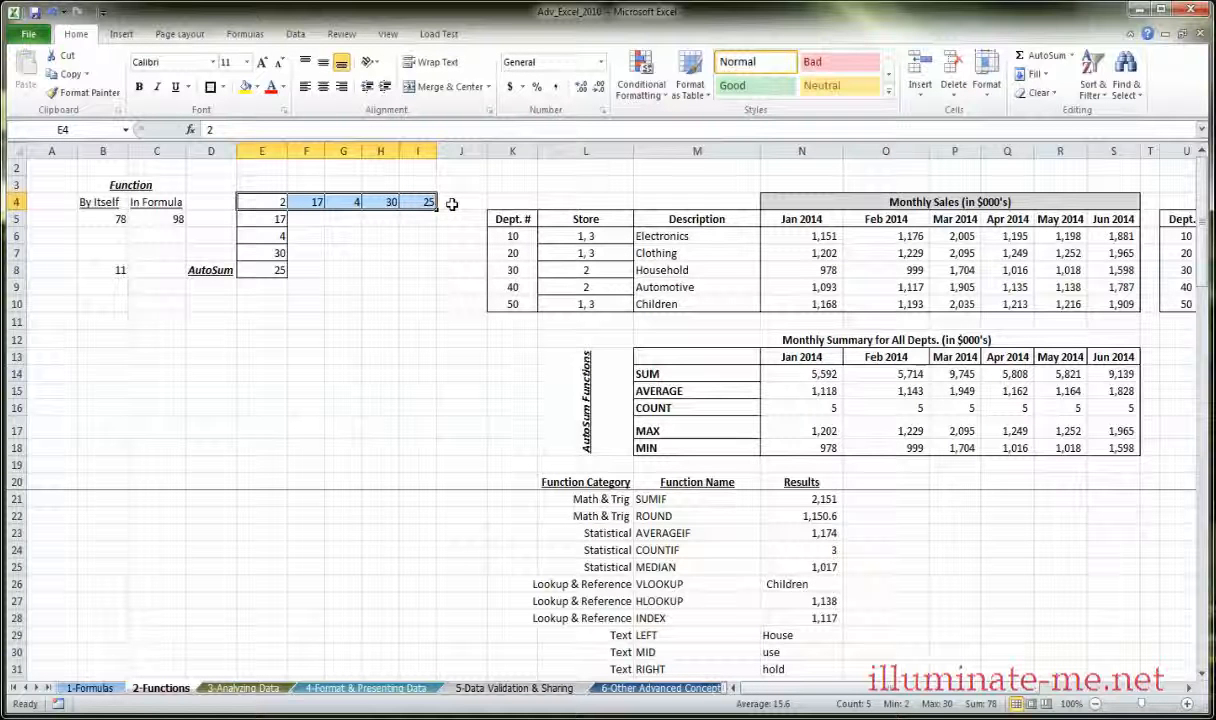
# Use AutoSum to enter the average of E4:I4 in cell J4, and check the resulting formula.
pyautogui.click(452, 204)
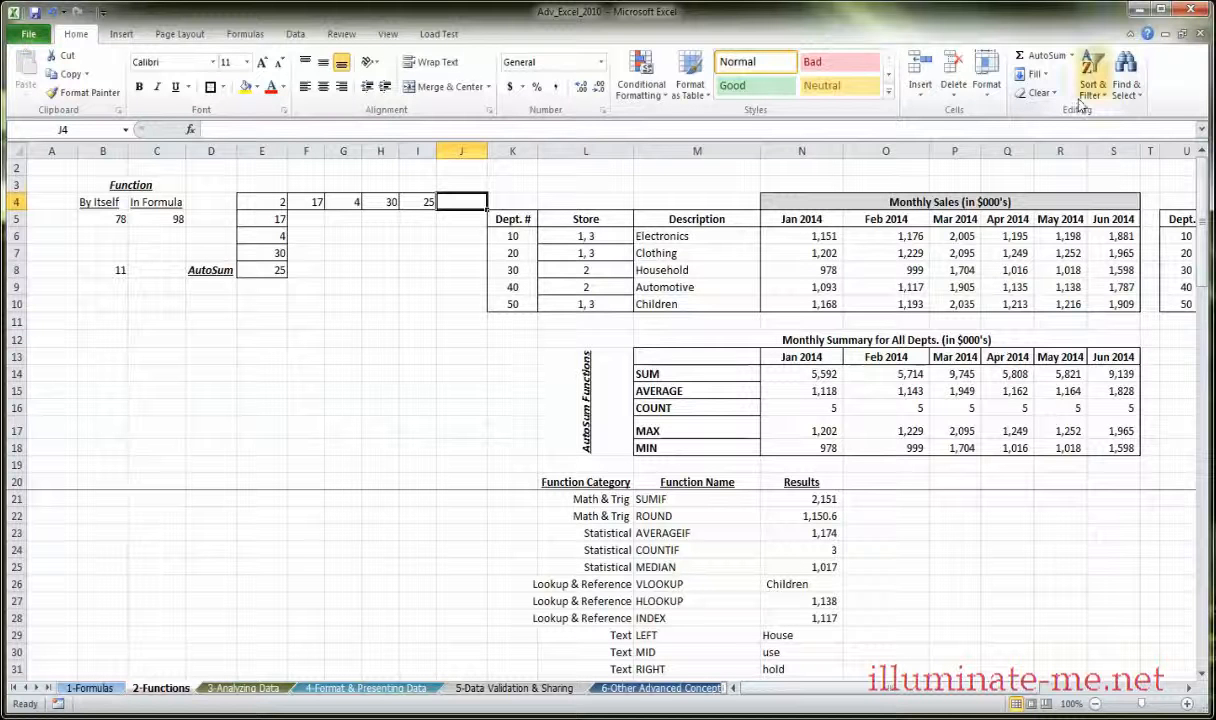
pyautogui.click(1073, 57)
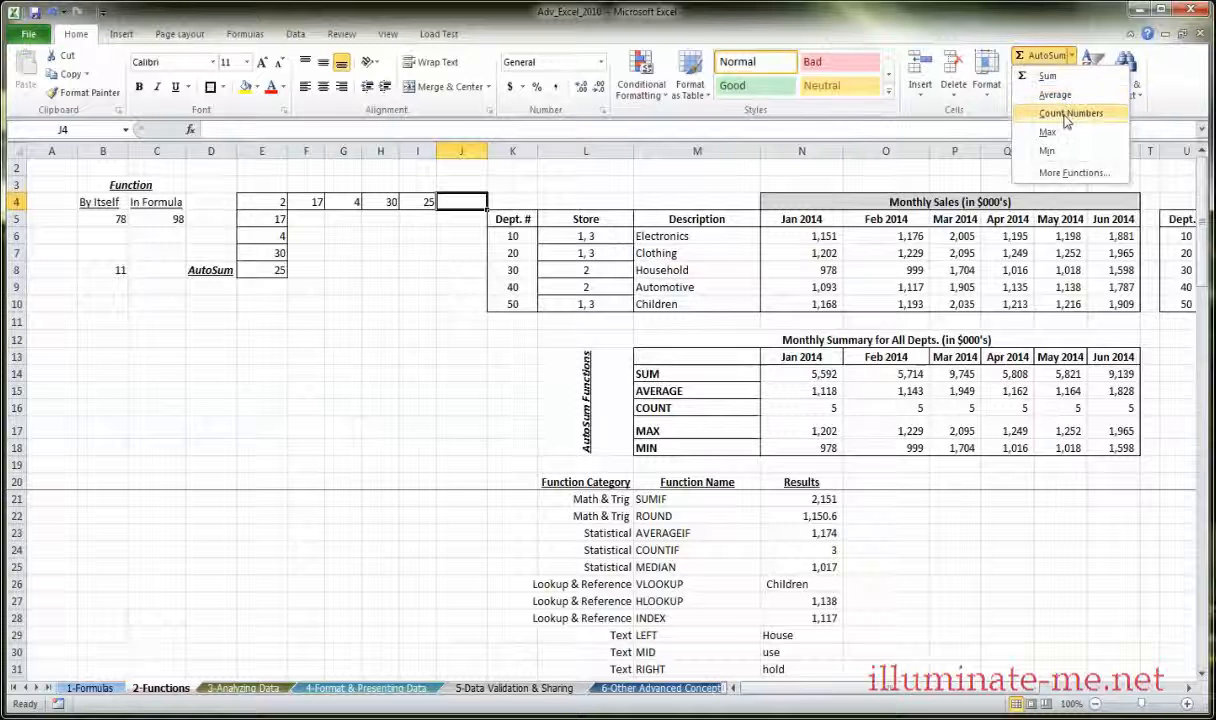
pyautogui.click(1054, 94)
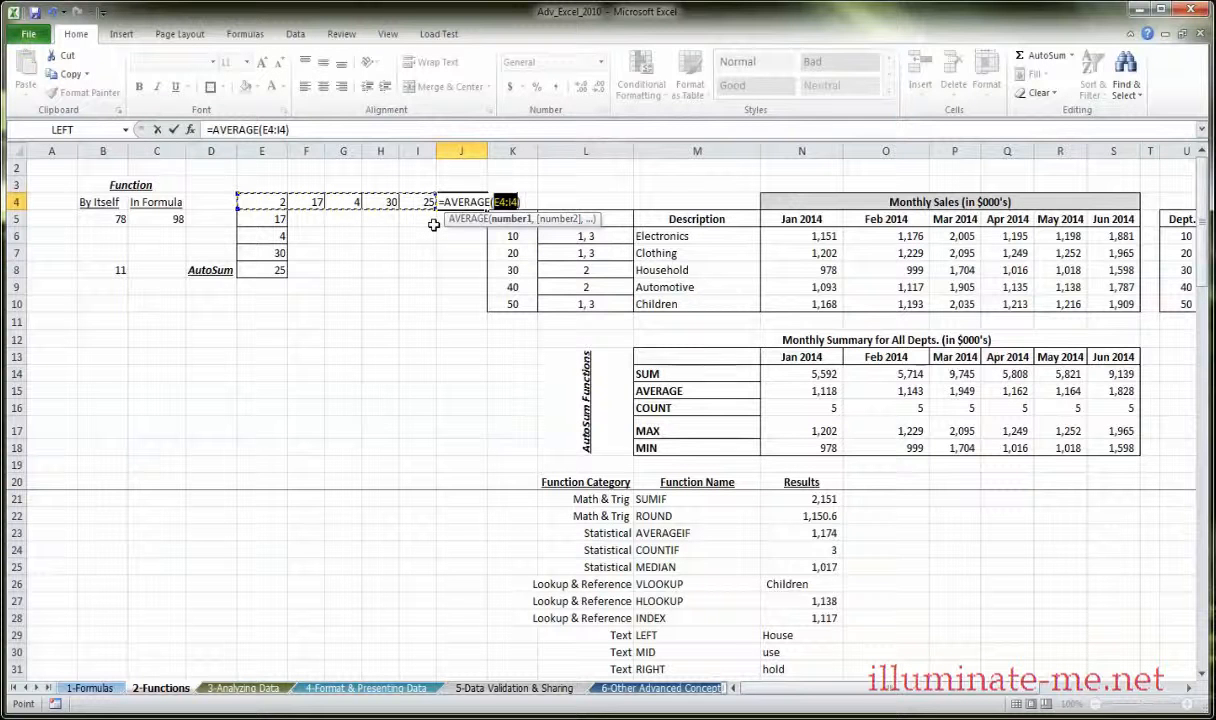
pyautogui.press('Return')
pyautogui.click(469, 202)
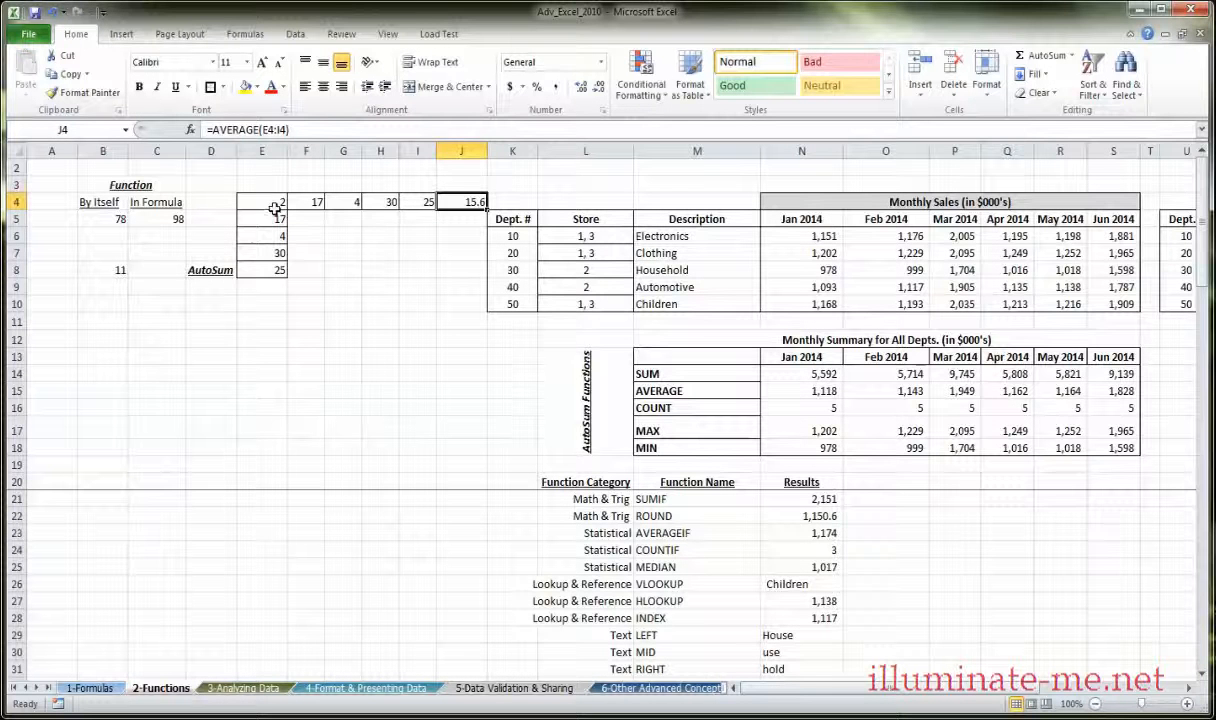
# Use AutoSum on the selected range E4:E8 to enter its sum in E9, and check the resulting formula.
pyautogui.moveTo(276, 202); pyautogui.dragTo(272, 270)
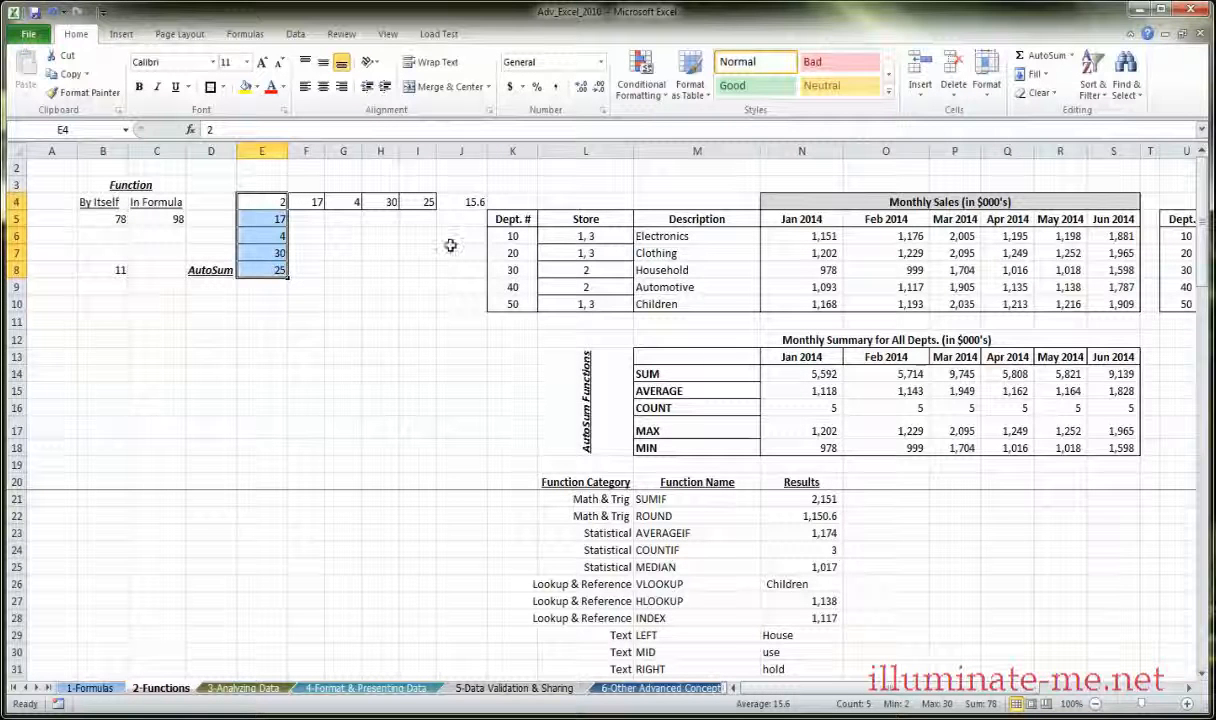
pyautogui.click(1073, 57)
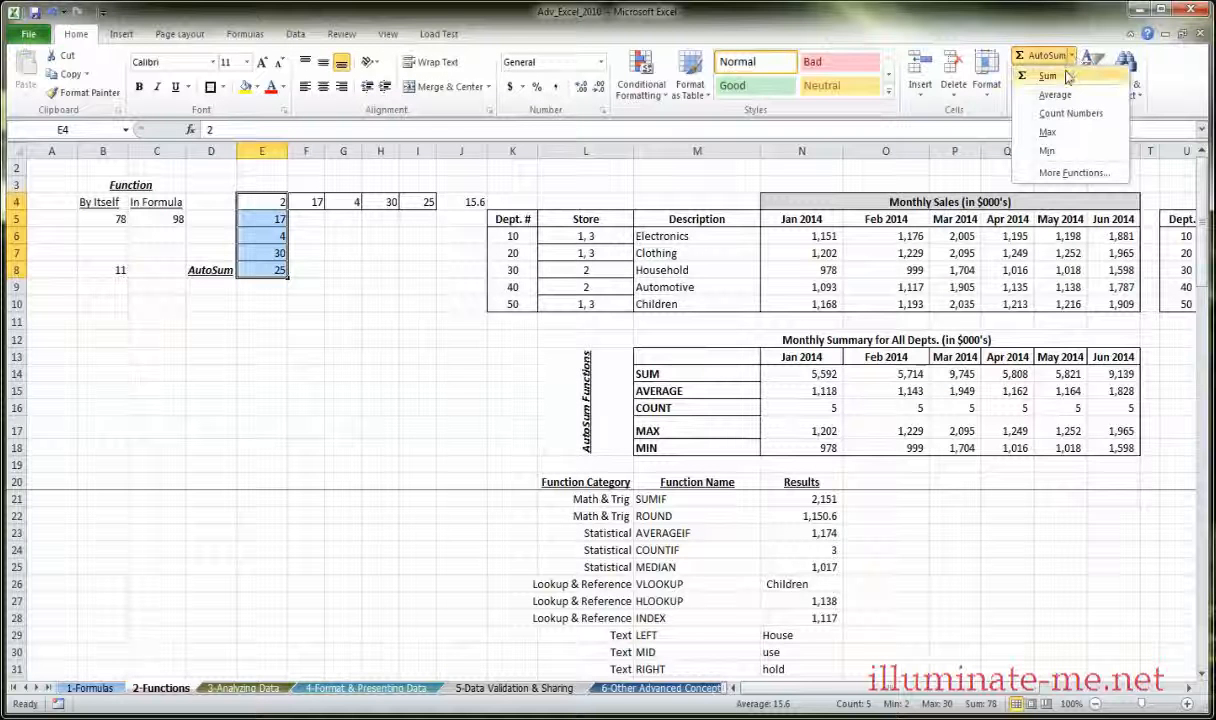
pyautogui.click(1052, 80)
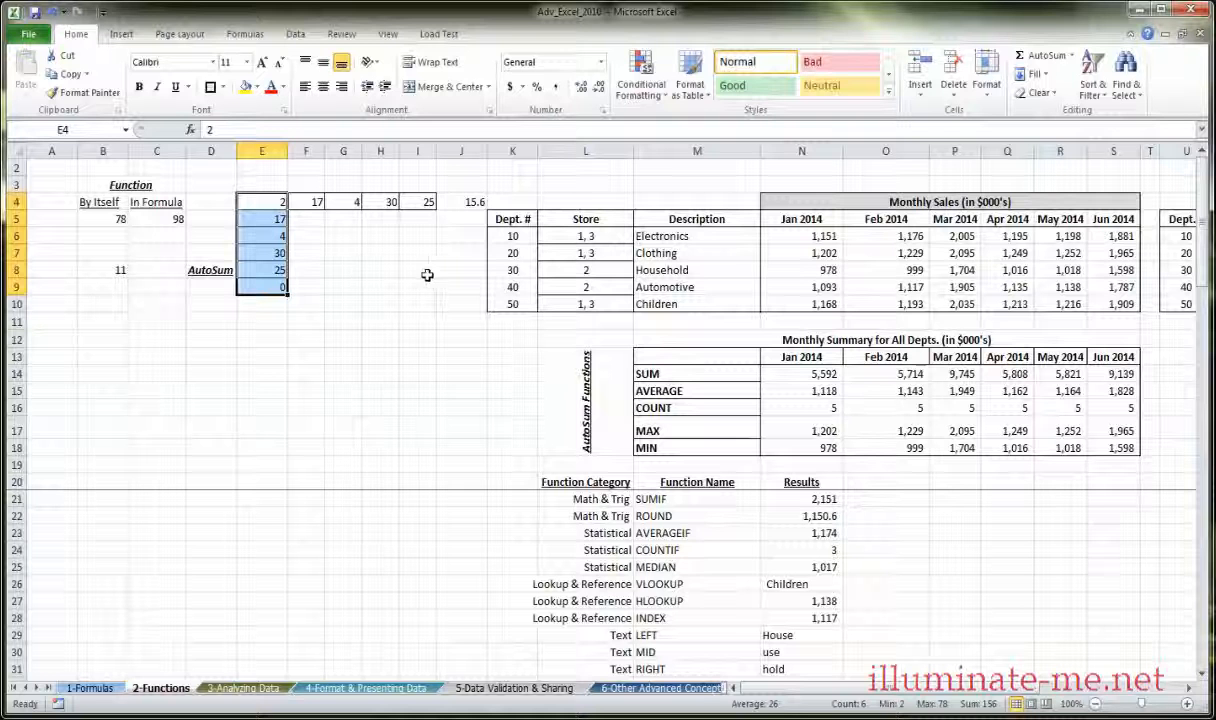
pyautogui.click(266, 287)
pyautogui.doubleClick(266, 287)
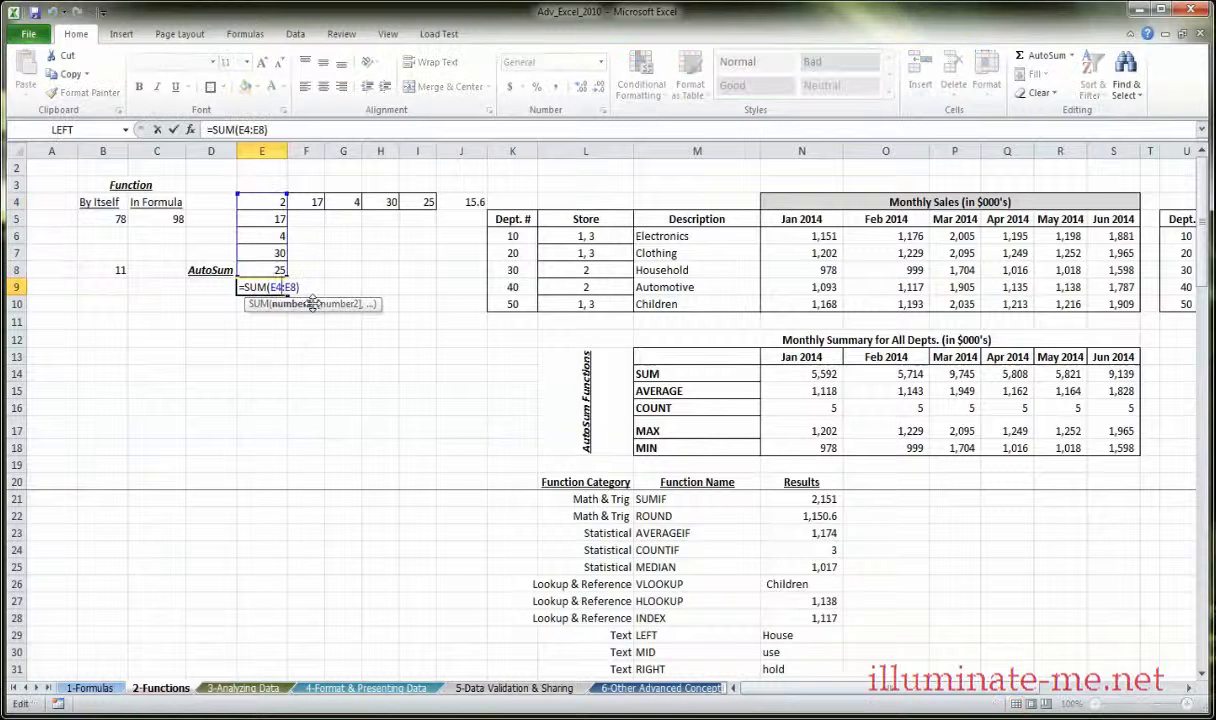
pyautogui.press('Return')
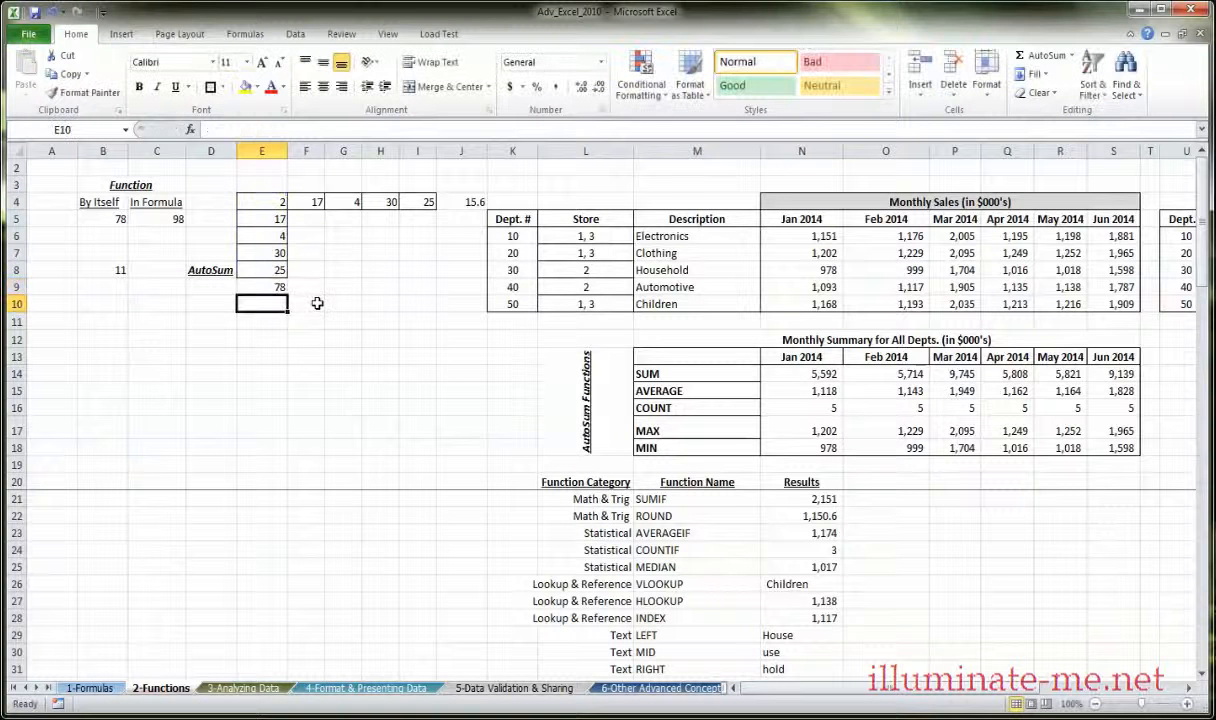
pyautogui.click(343, 357)
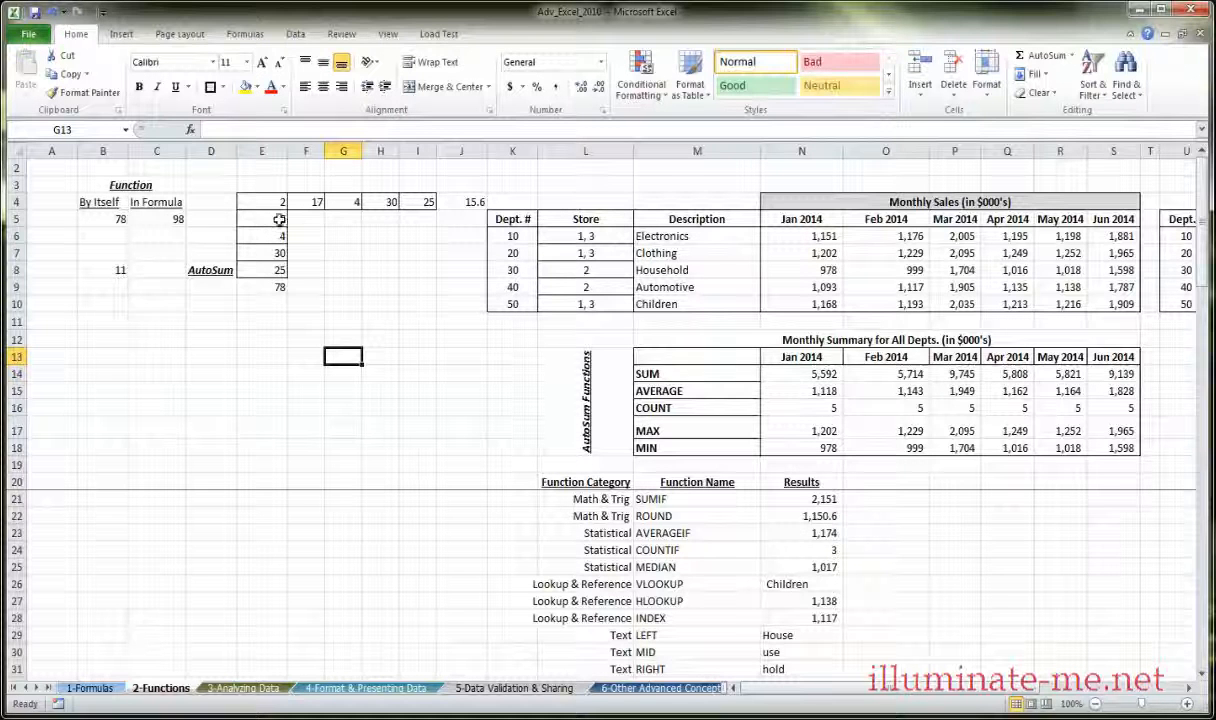
pyautogui.click(284, 289)
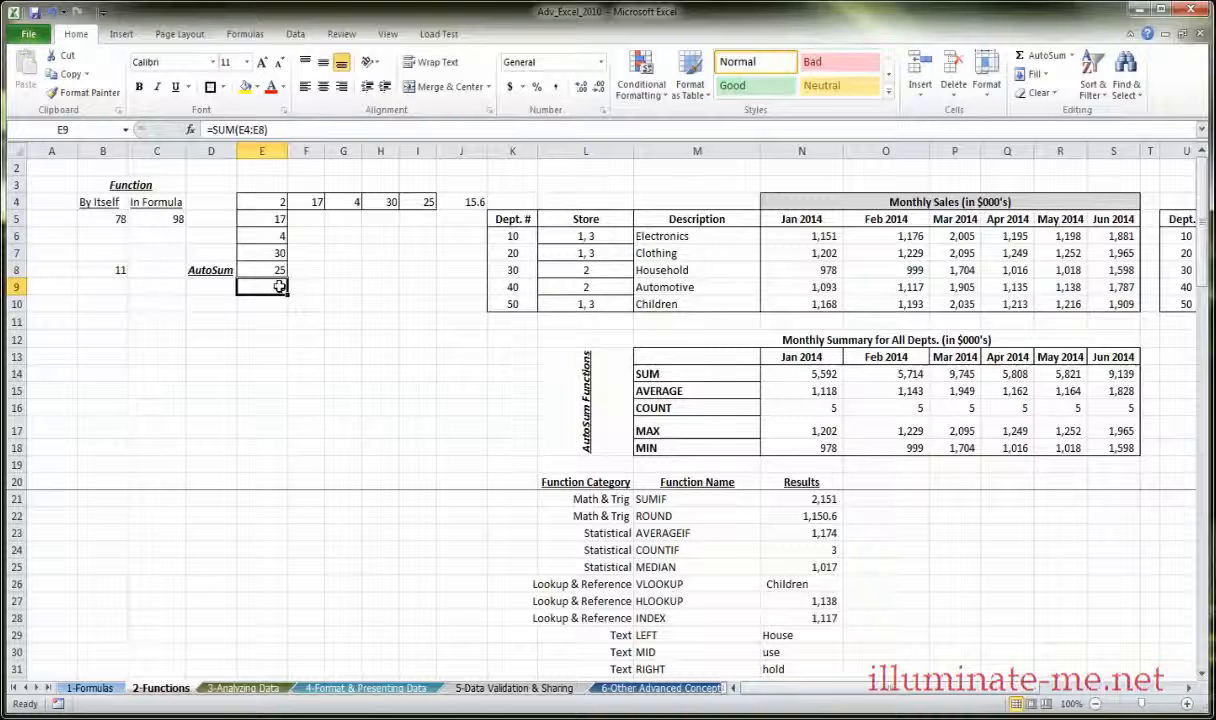
# Check the SUM formula in E9, and clear the AutoSum results from E9 and J4.
pyautogui.doubleClick(280, 287)
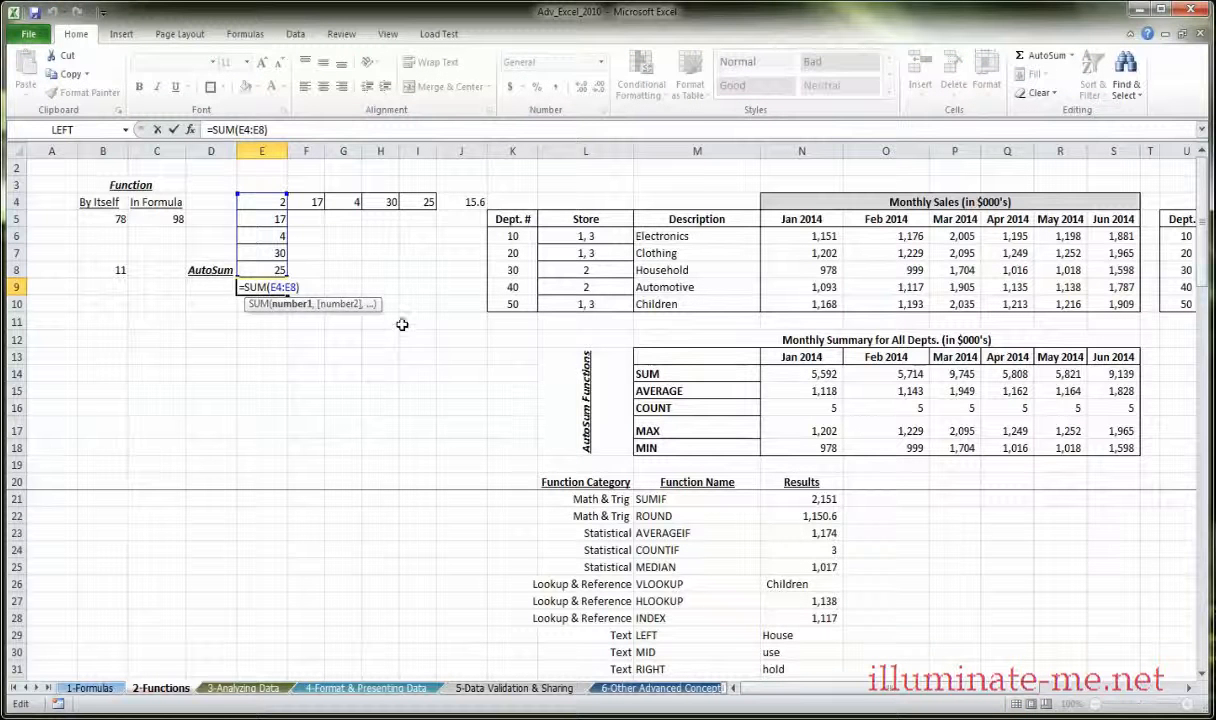
pyautogui.press('Escape')
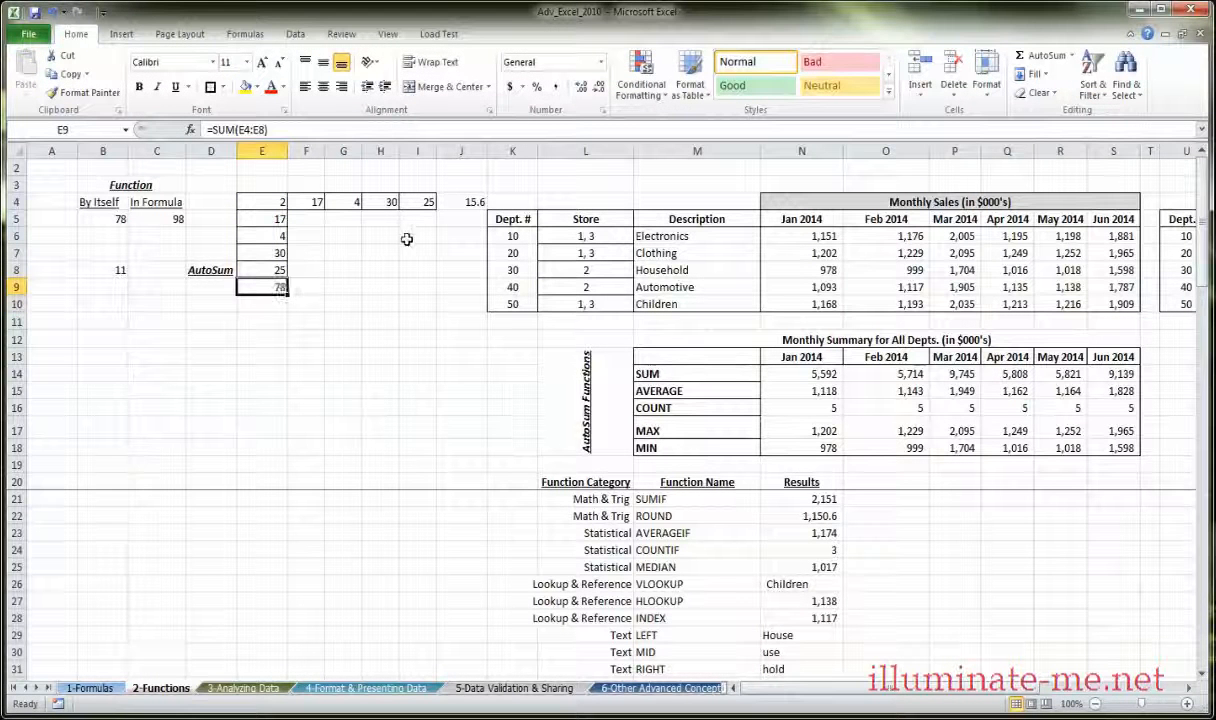
pyautogui.press('Delete')
pyautogui.click(450, 198)
pyautogui.press('Delete')
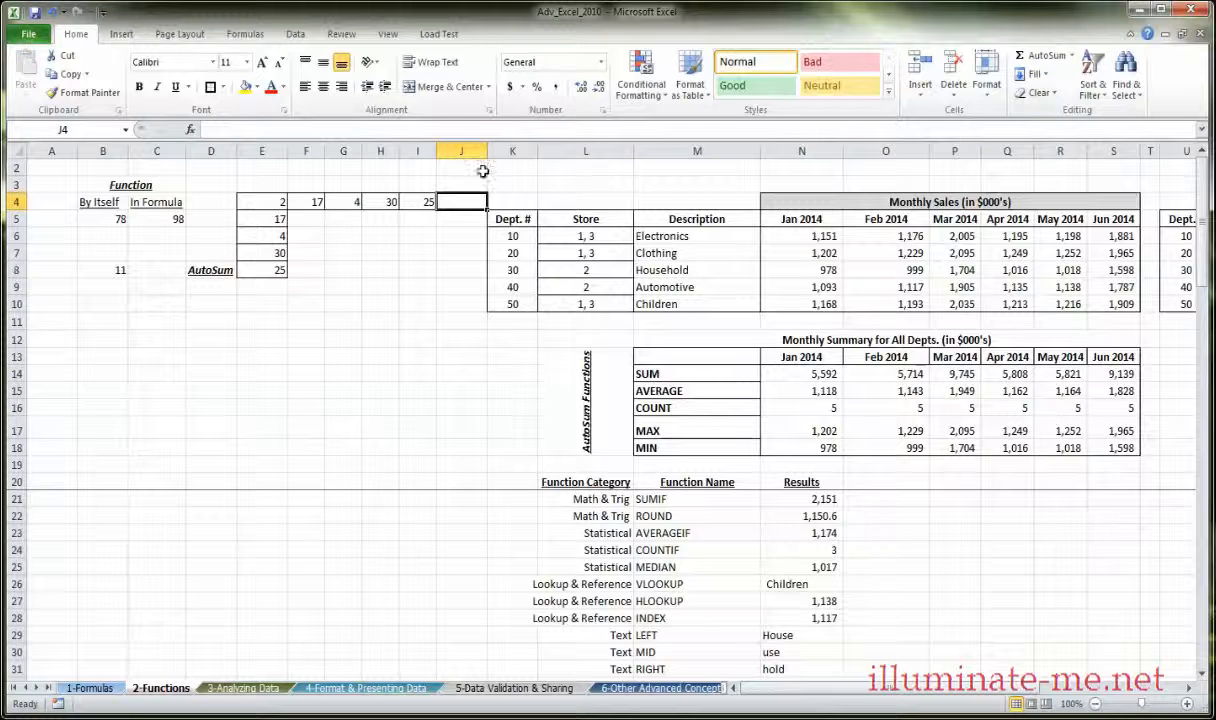
# Use the function library's AutoSum to enter the maximum of E4:I4 in J4, and clear that result.
pyautogui.click(252, 34)
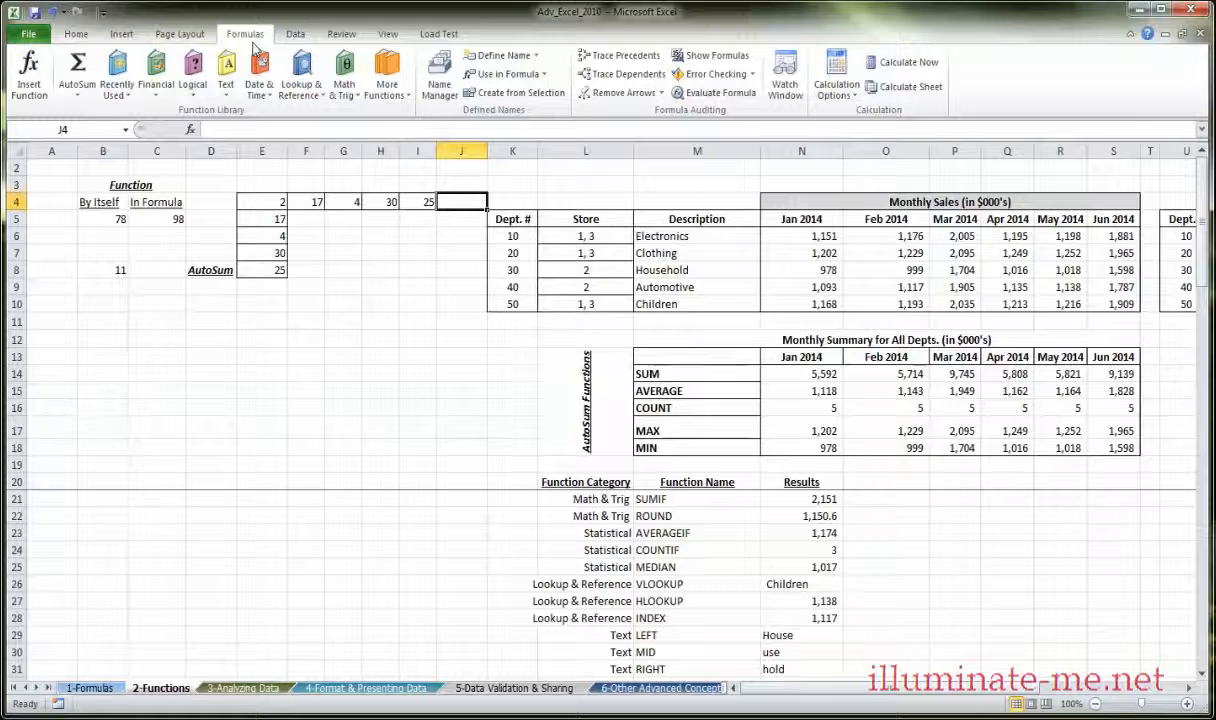
pyautogui.click(75, 96)
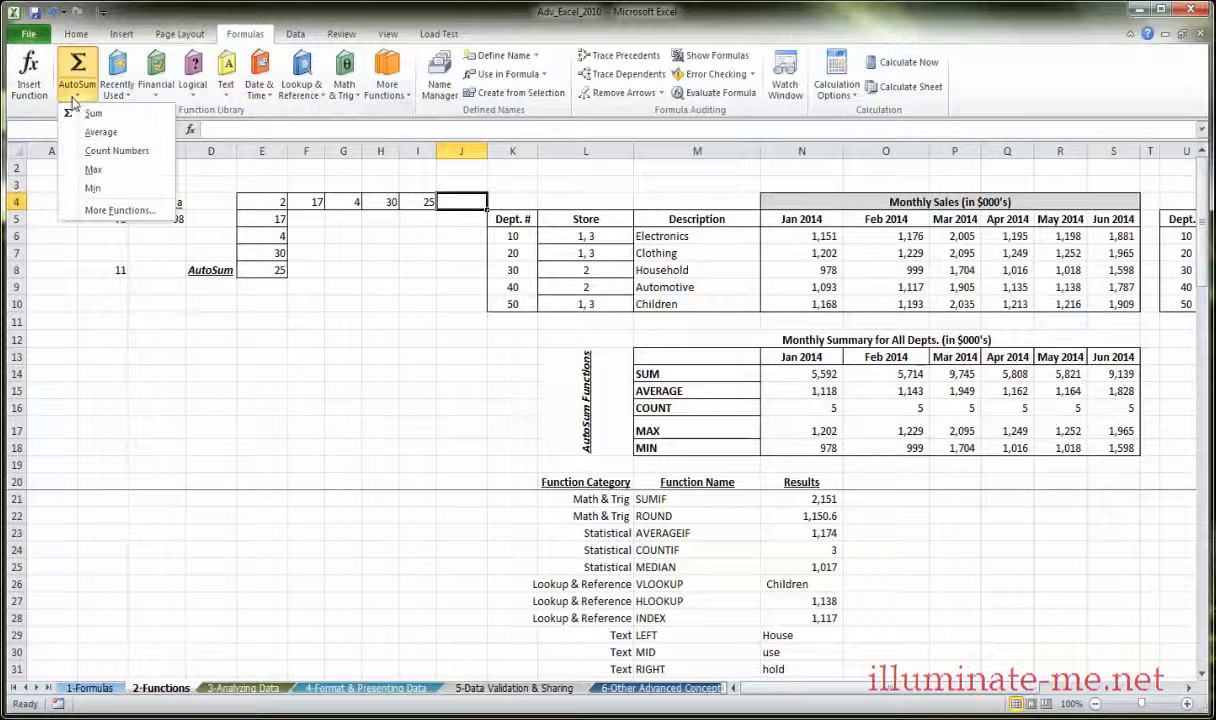
pyautogui.click(94, 170)
pyautogui.press('Return')
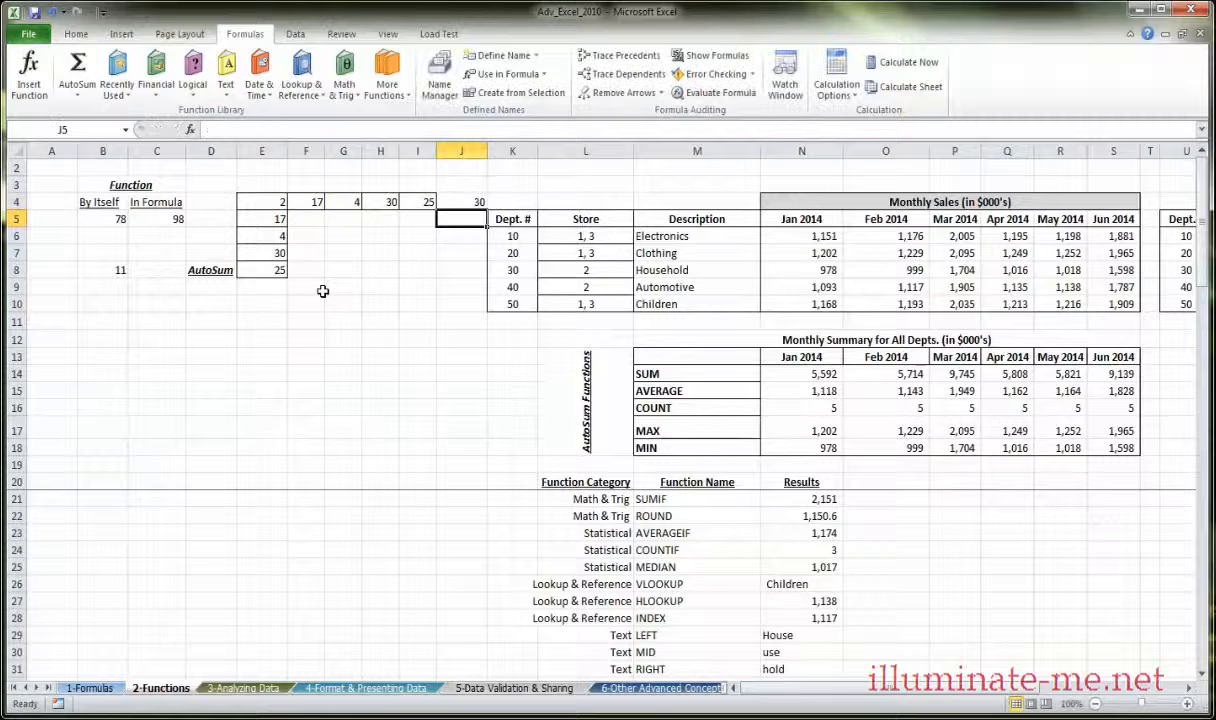
pyautogui.press('Up')
pyautogui.press('Delete')
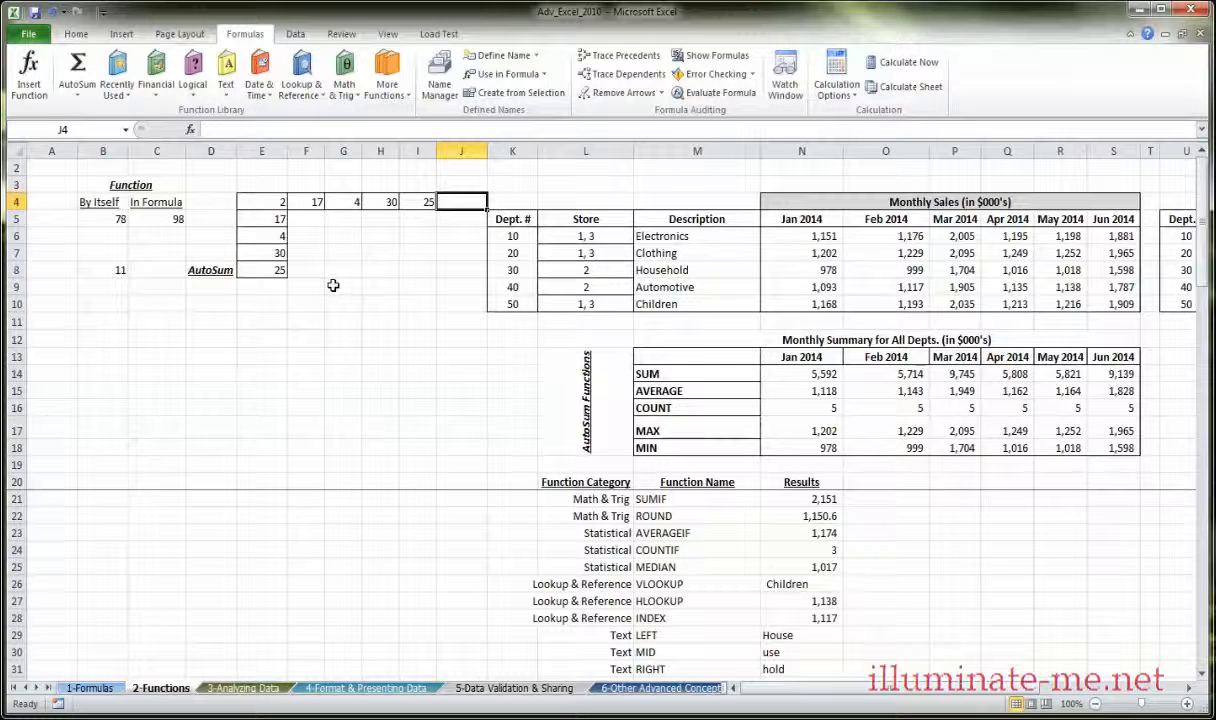
# Insert an AutoSum total of E4:I4 in cell J4.
pyautogui.click(76, 34)
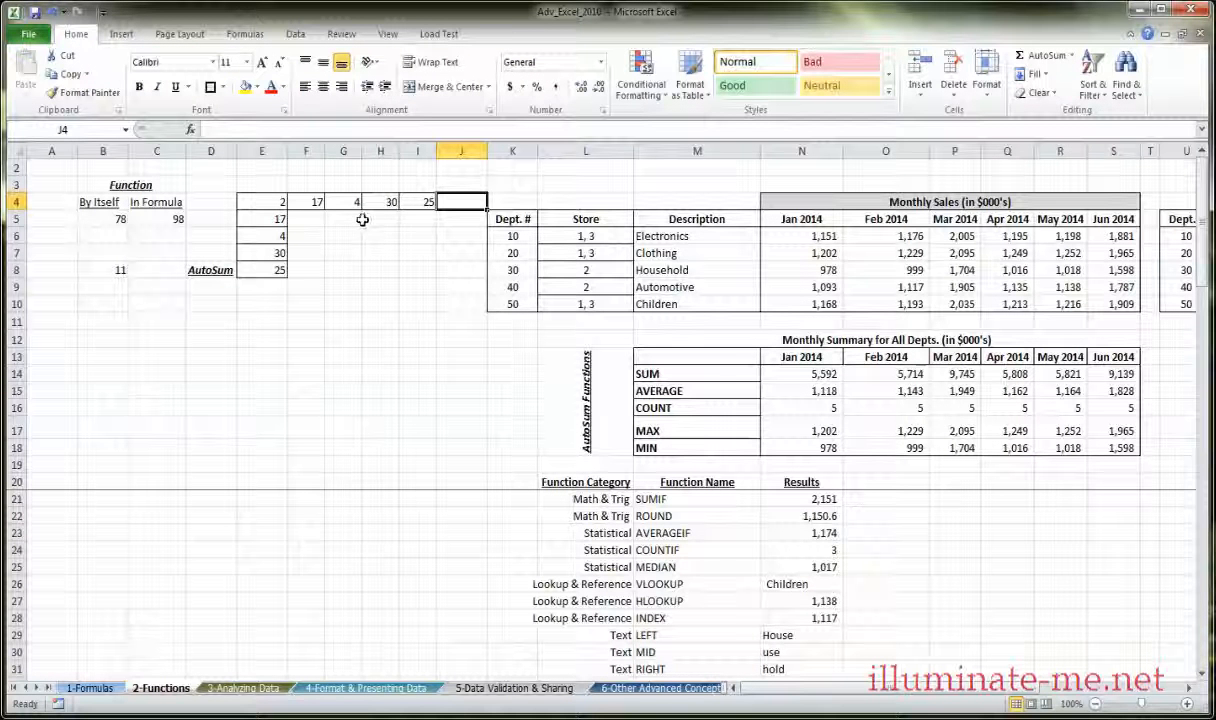
pyautogui.press('alt')
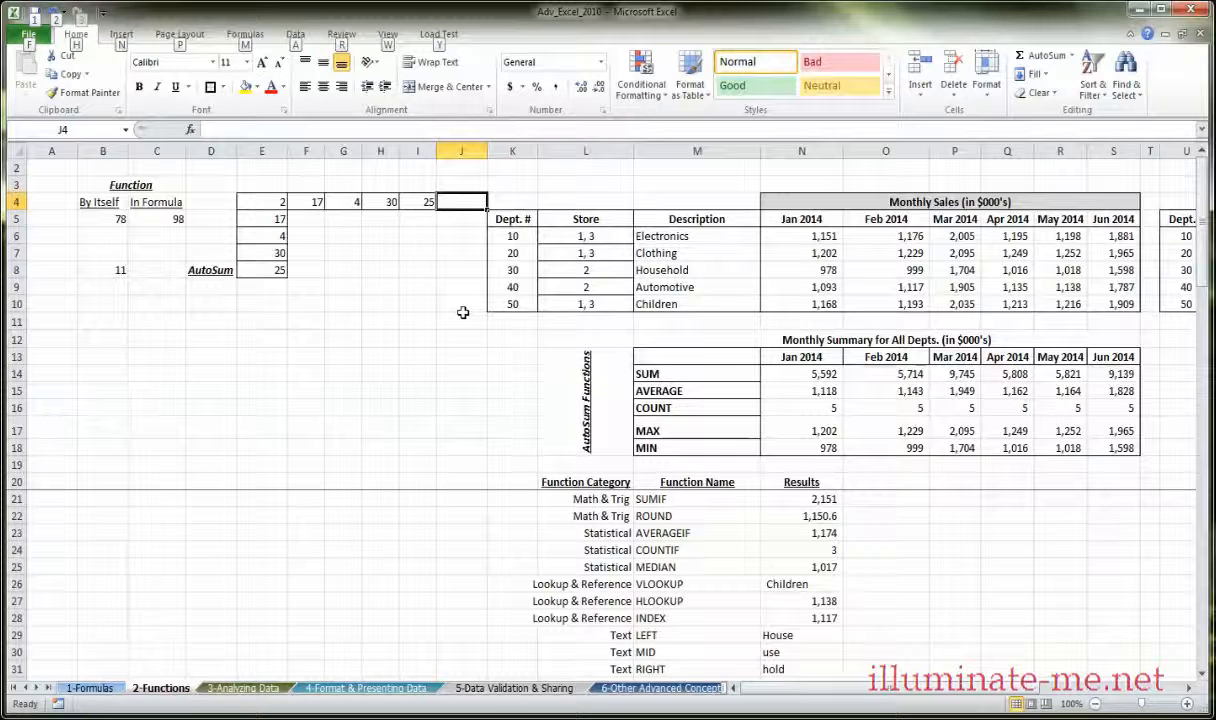
pyautogui.hotkey('alt', '=')
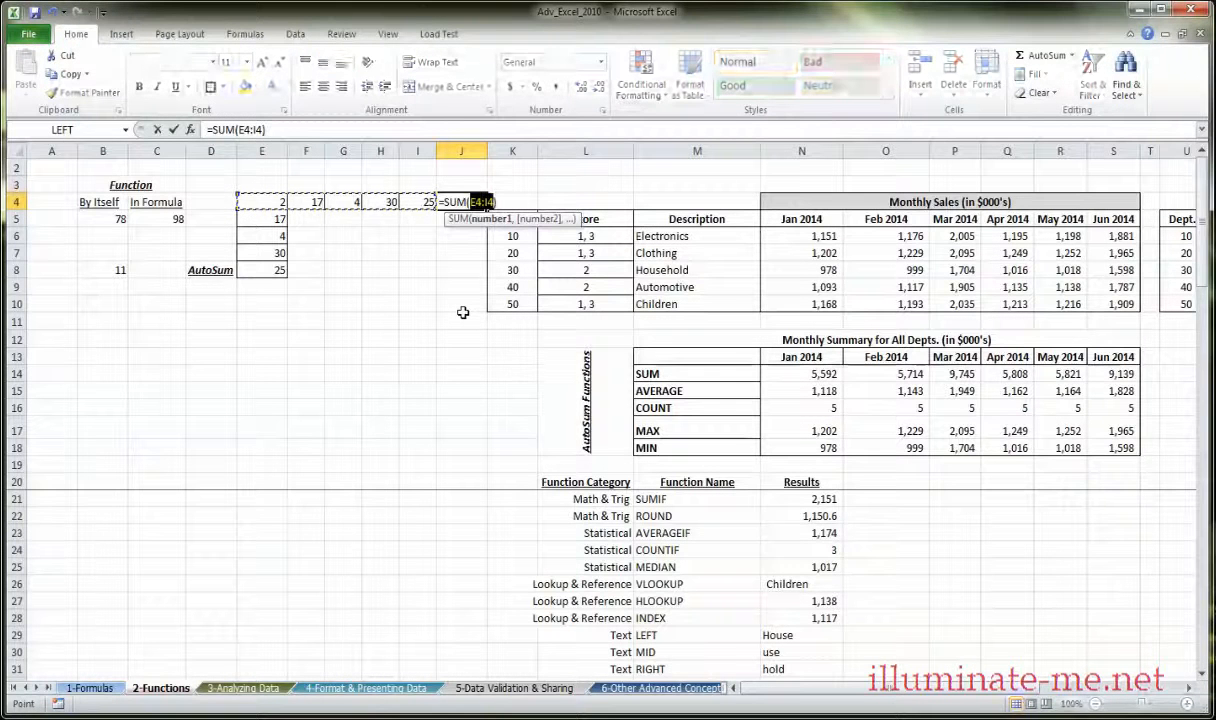
pyautogui.press('Return')
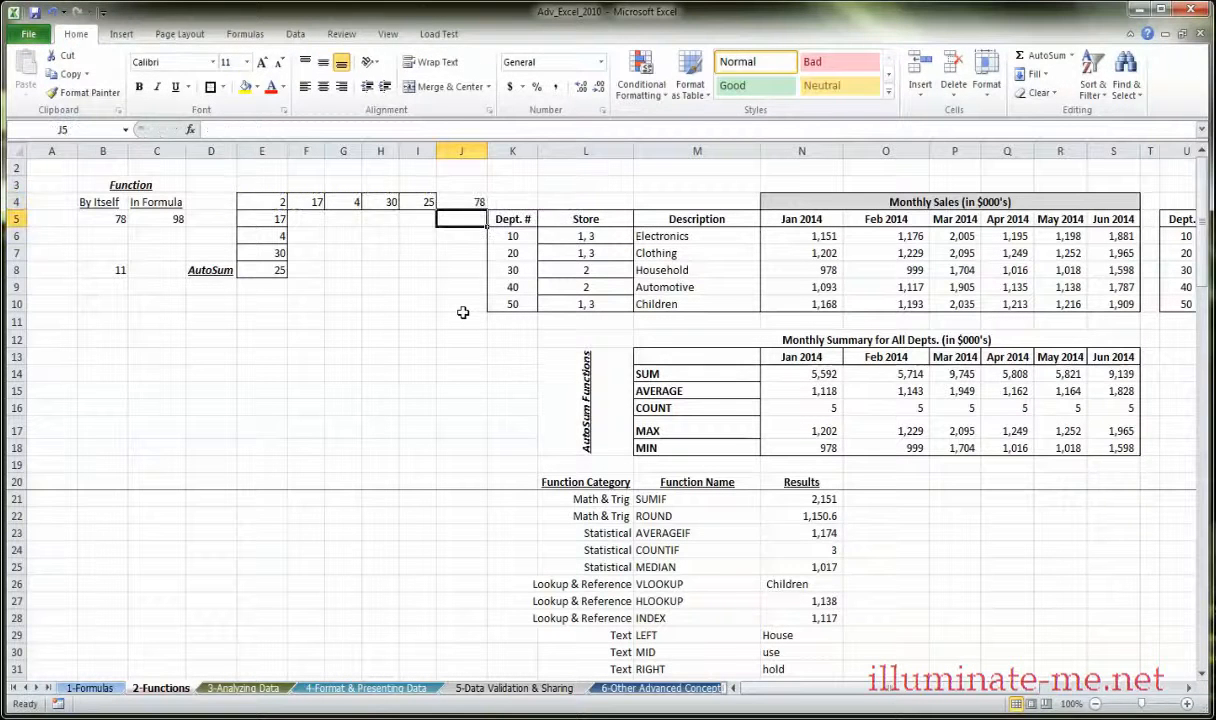
# Insert an AutoSum total of the vertical range E4:E8 in cell E9.
pyautogui.click(272, 285)
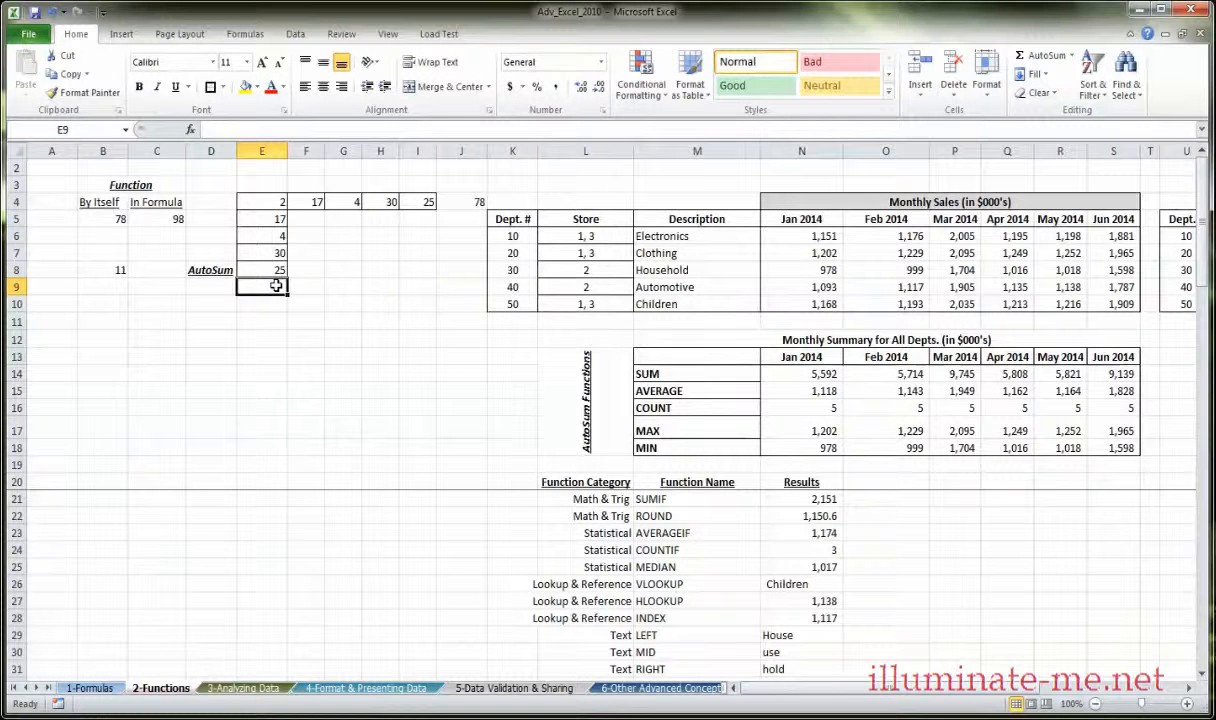
pyautogui.hotkey('alt', '=')
pyautogui.press('Return')
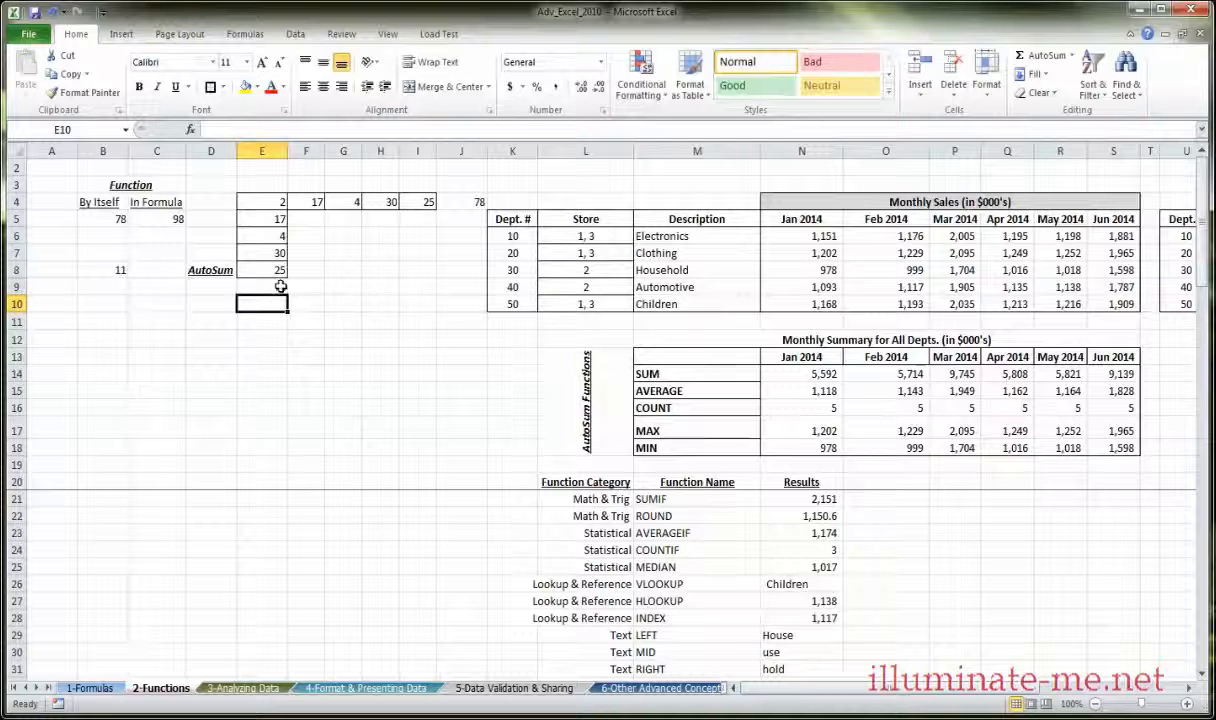
pyautogui.click(281, 287)
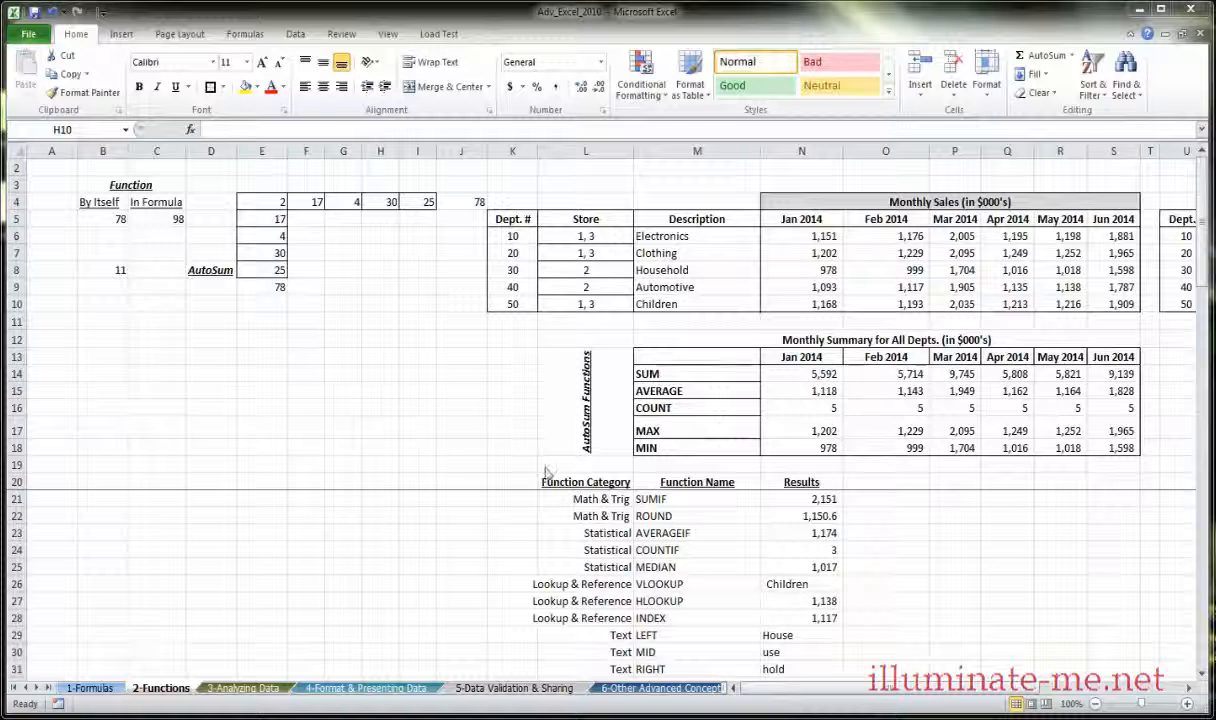
# Select the range E4:E8 to view its quick calculations on the status bar.
pyautogui.click(304, 302)
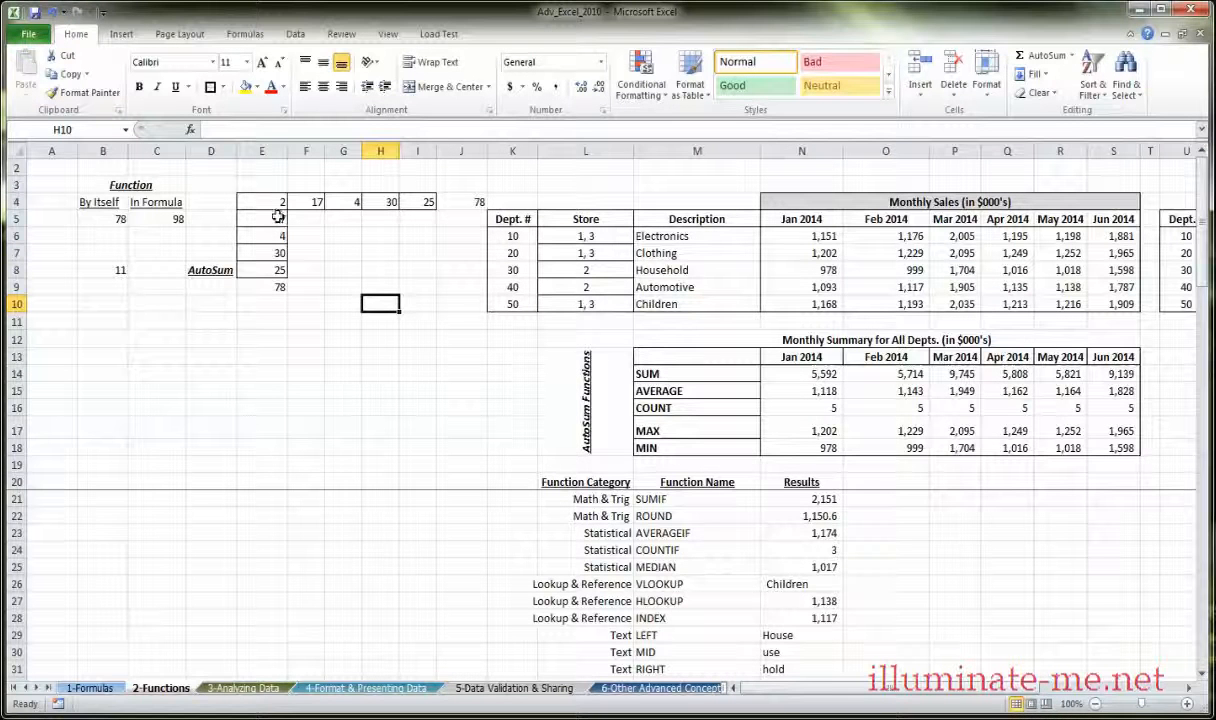
pyautogui.moveTo(278, 201); pyautogui.dragTo(274, 269)
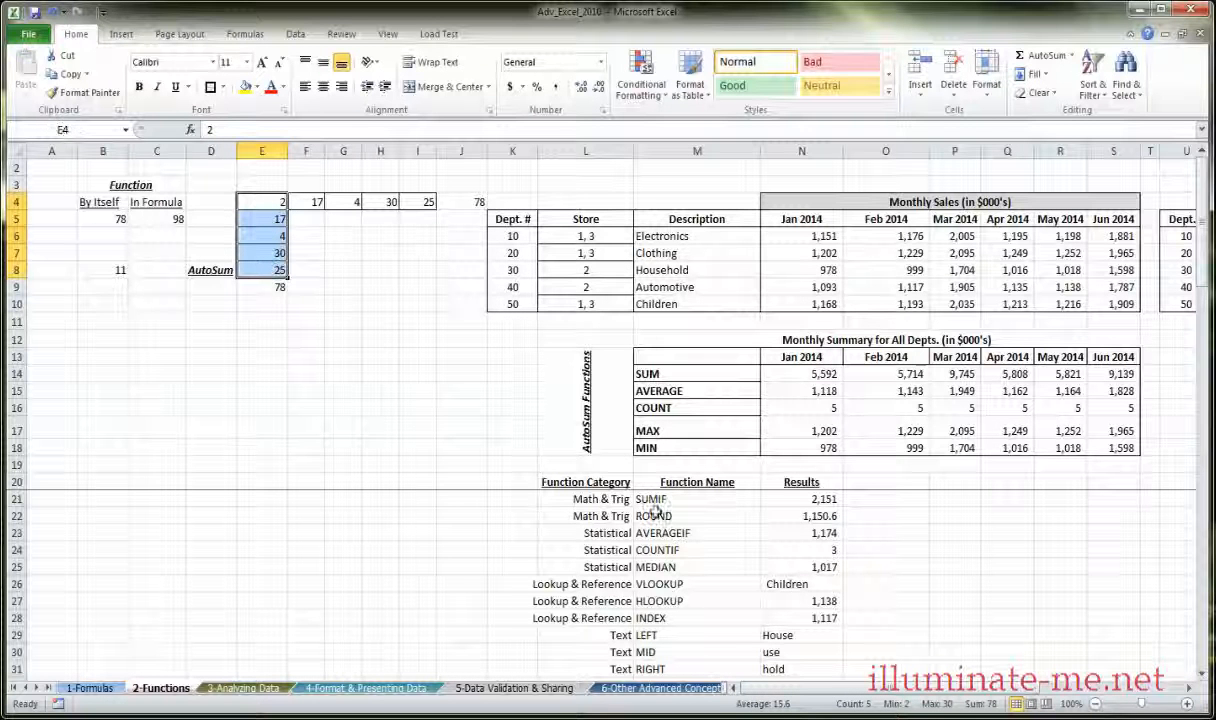
pyautogui.click(271, 202)
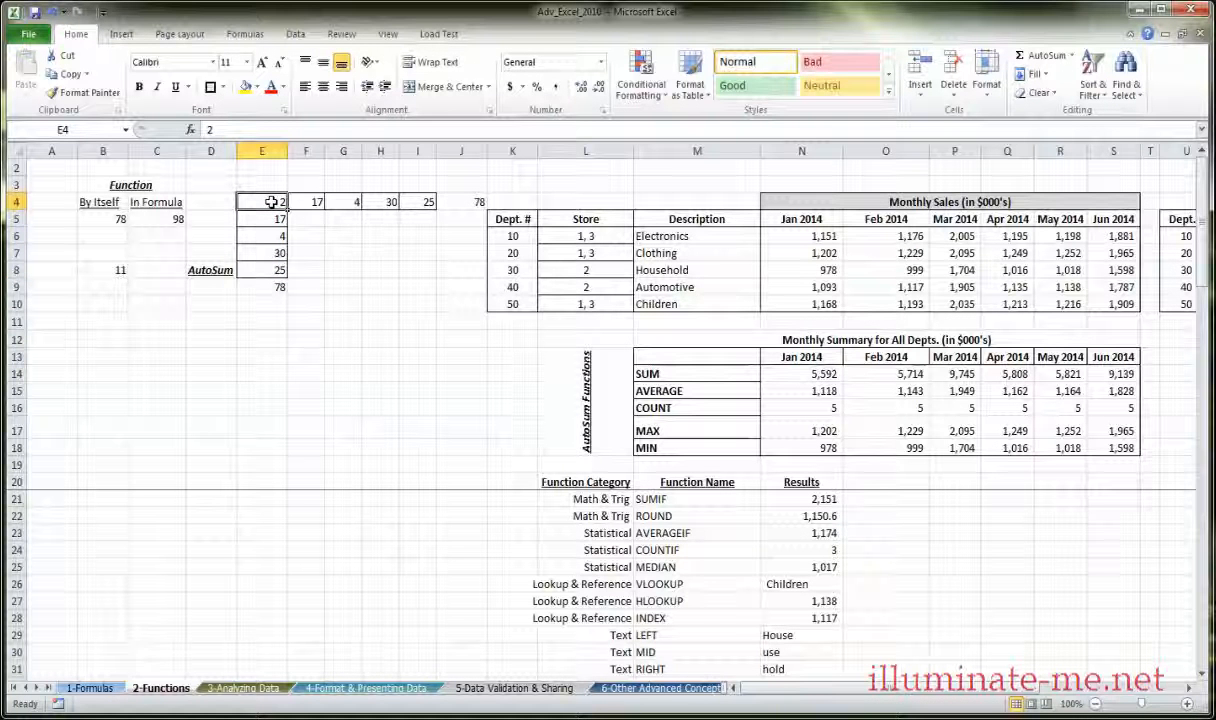
pyautogui.moveTo(271, 202); pyautogui.dragTo(258, 212)
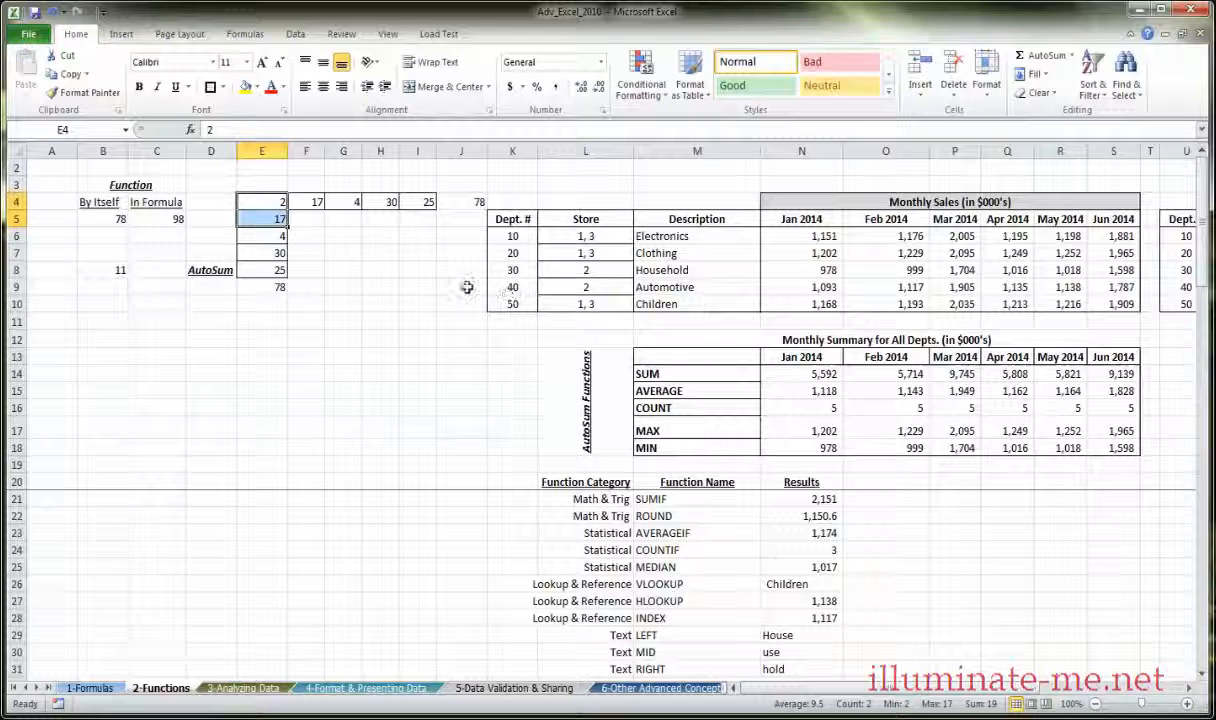
pyautogui.moveTo(262, 202); pyautogui.dragTo(281, 270)
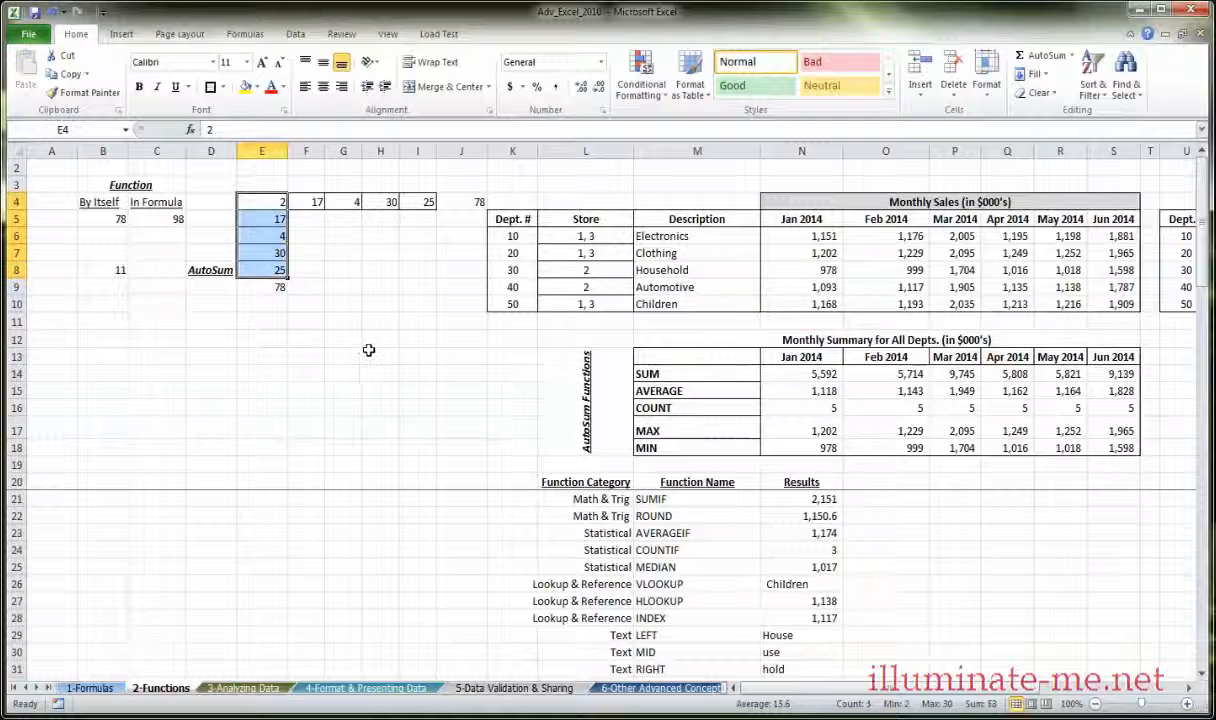
# Hide the Minimum, Maximum and Sum calculations from the status bar.
pyautogui.rightClick(892, 706)
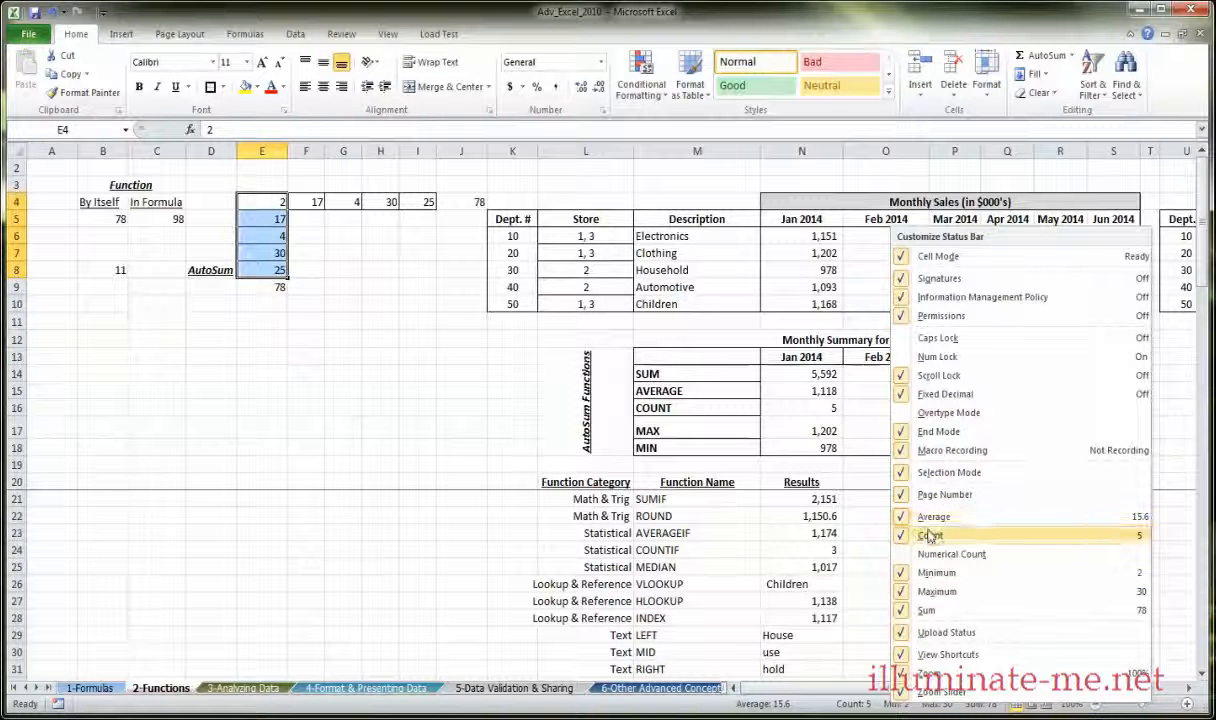
pyautogui.click(937, 591)
pyautogui.click(927, 610)
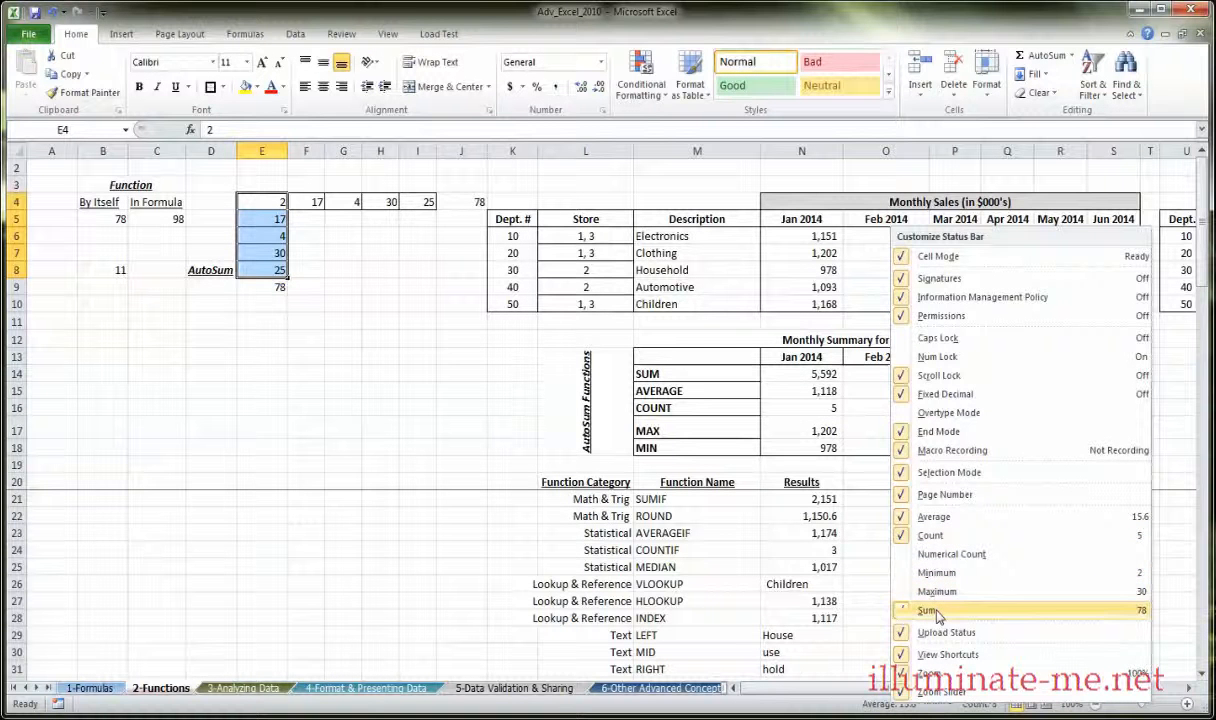
pyautogui.click(850, 613)
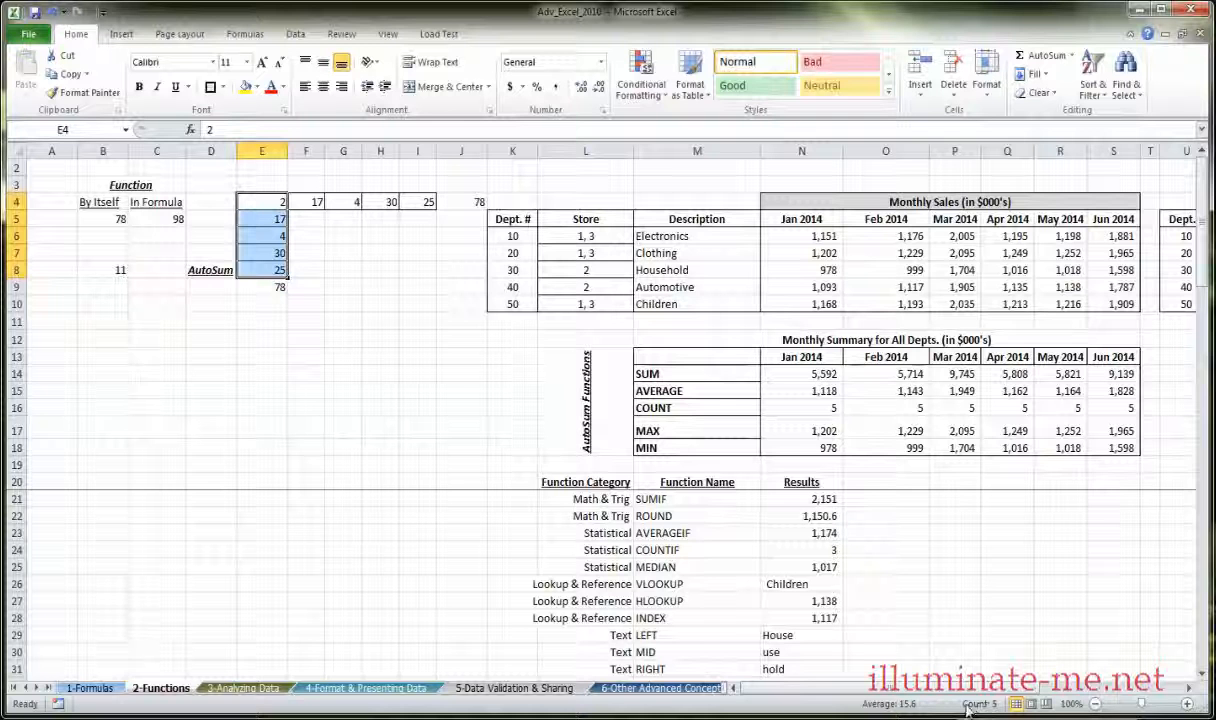
# Restore the Minimum, Maximum and Sum calculations on the status bar.
pyautogui.rightClick(927, 706)
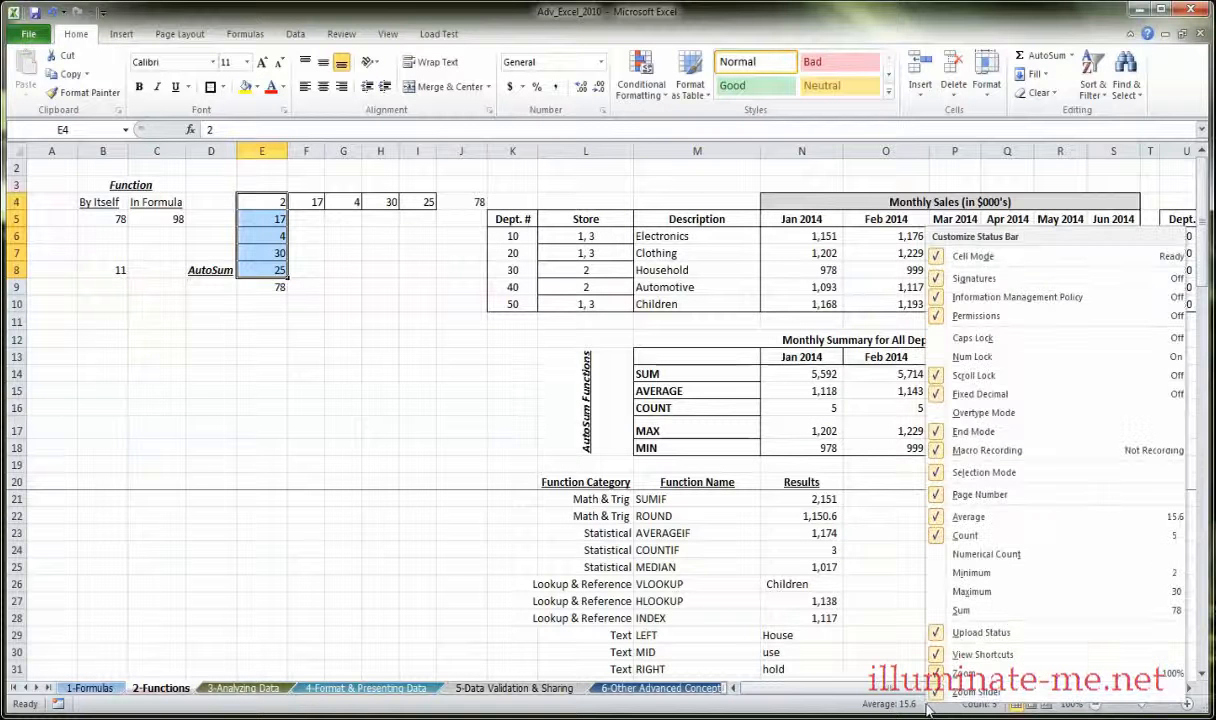
pyautogui.click(968, 576)
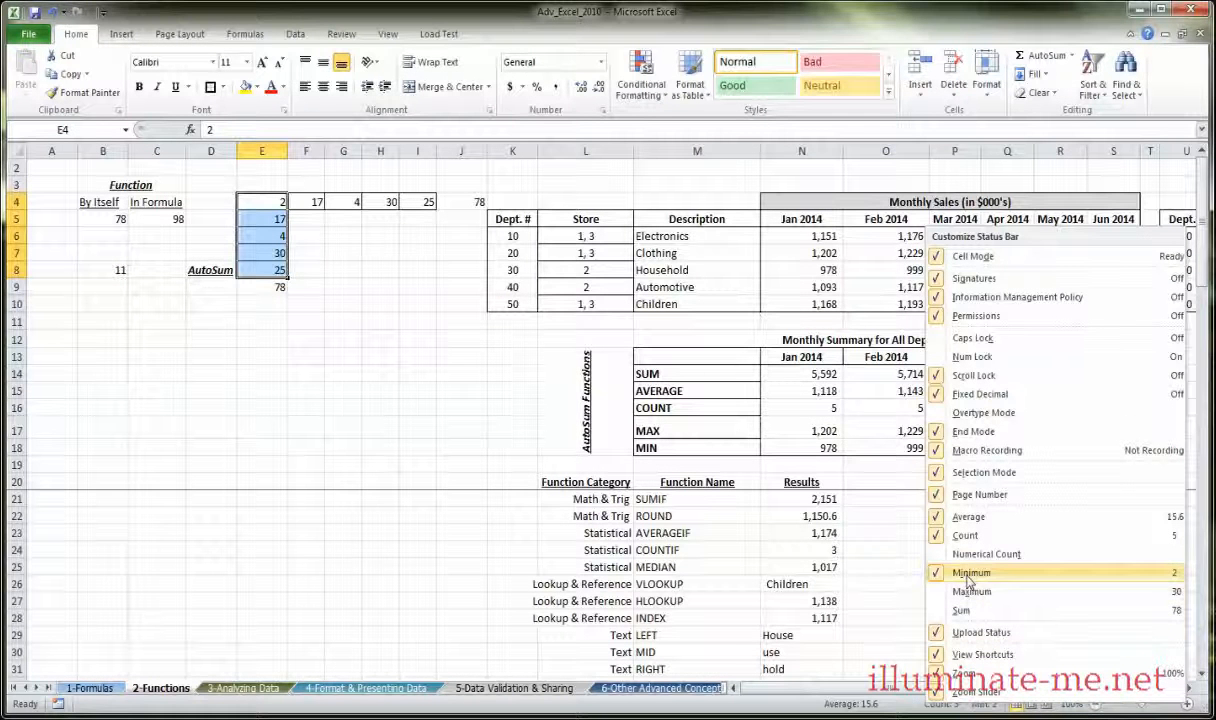
pyautogui.click(969, 592)
pyautogui.click(966, 611)
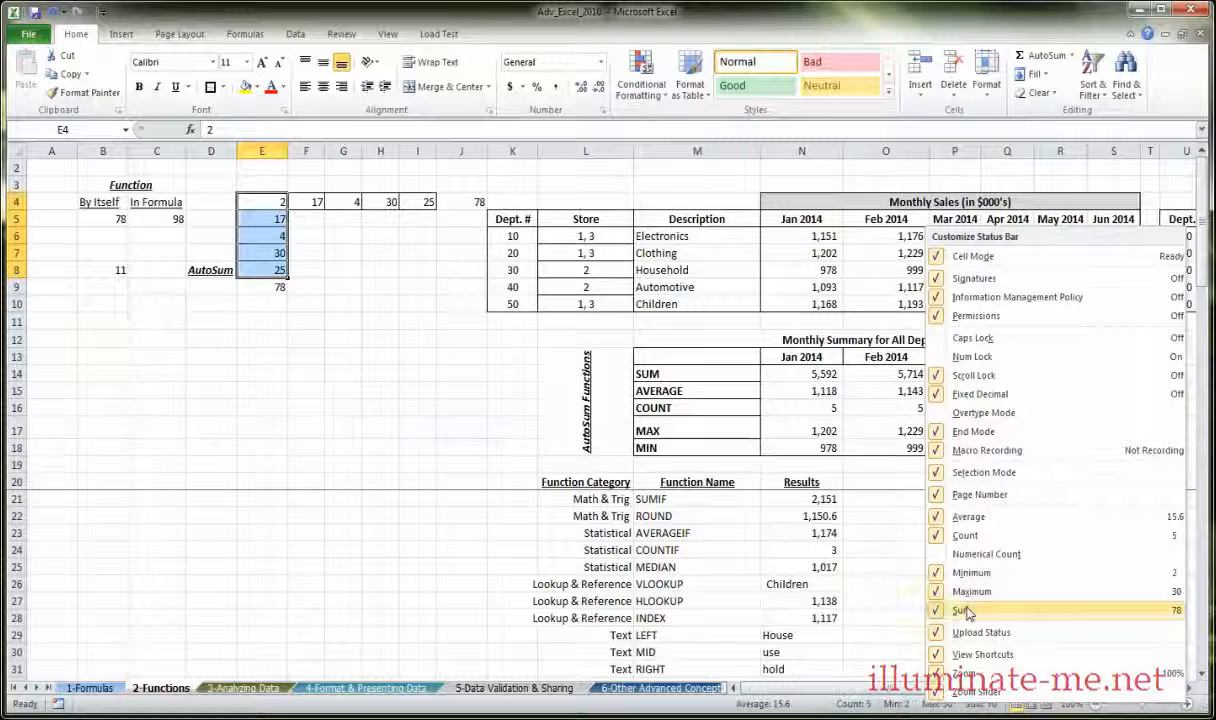
pyautogui.click(842, 588)
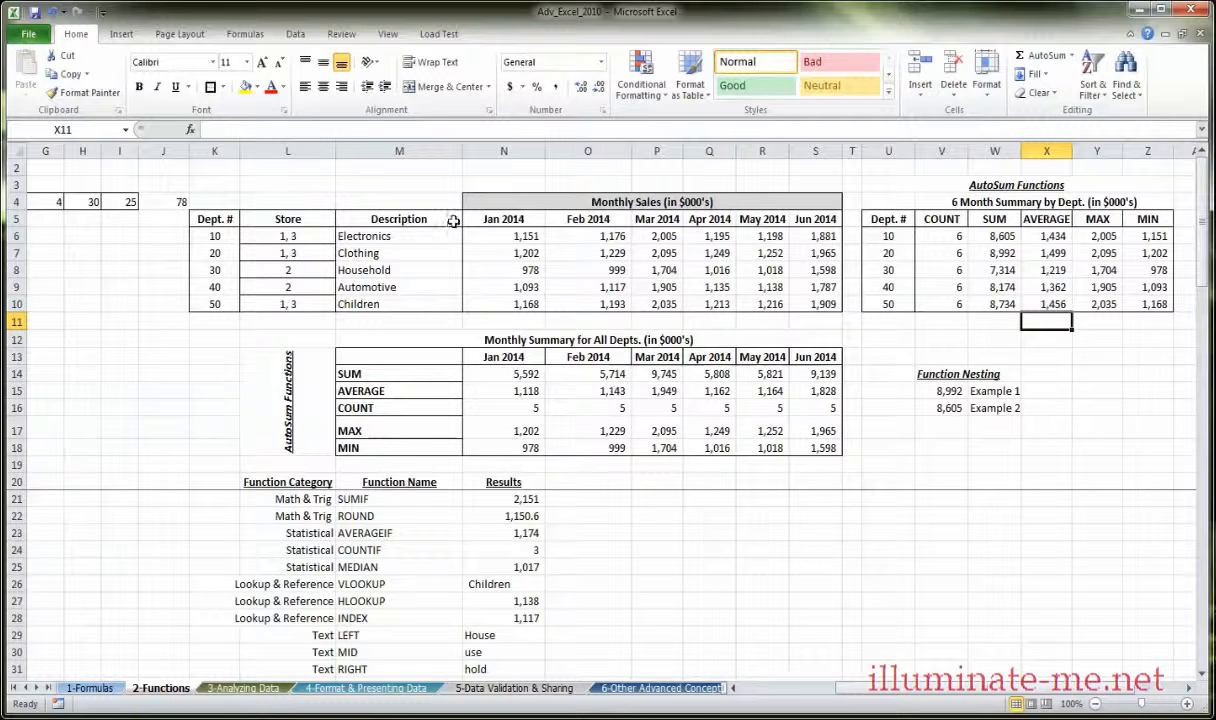
# Examine the Monthly Sales table, including its department numbers, store assignments and monthly columns.
pyautogui.moveTo(415, 198); pyautogui.dragTo(713, 297)
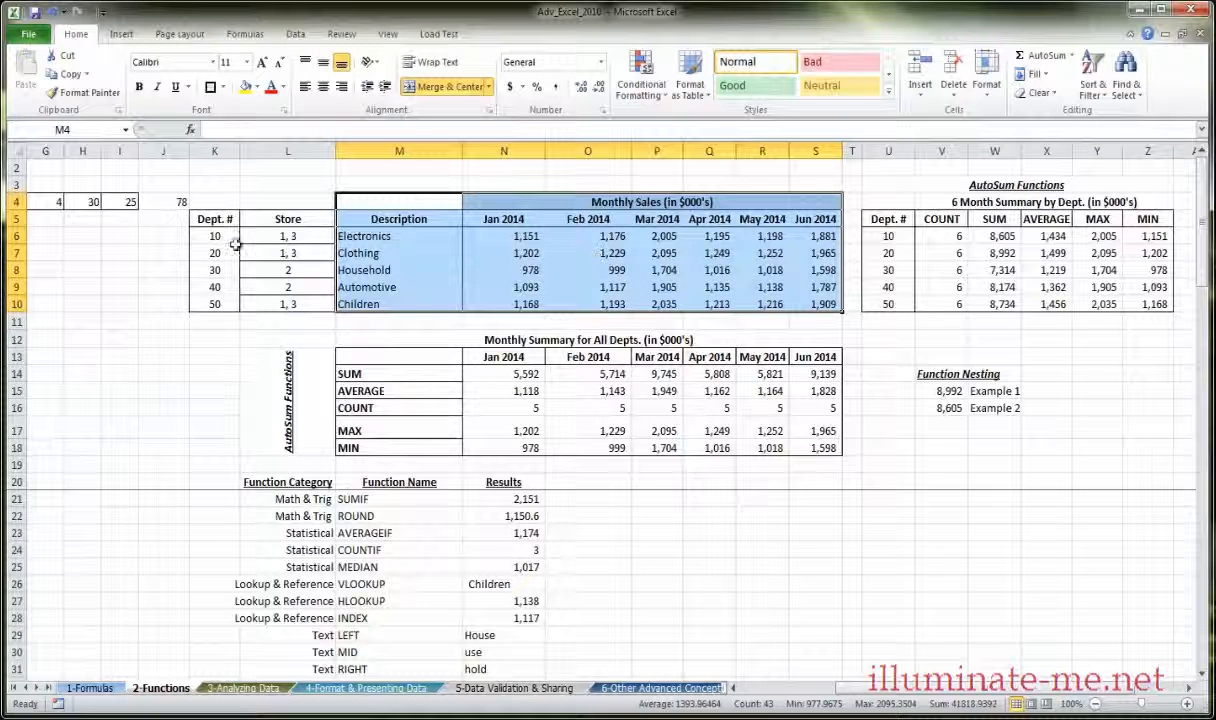
pyautogui.moveTo(228, 236); pyautogui.dragTo(223, 308)
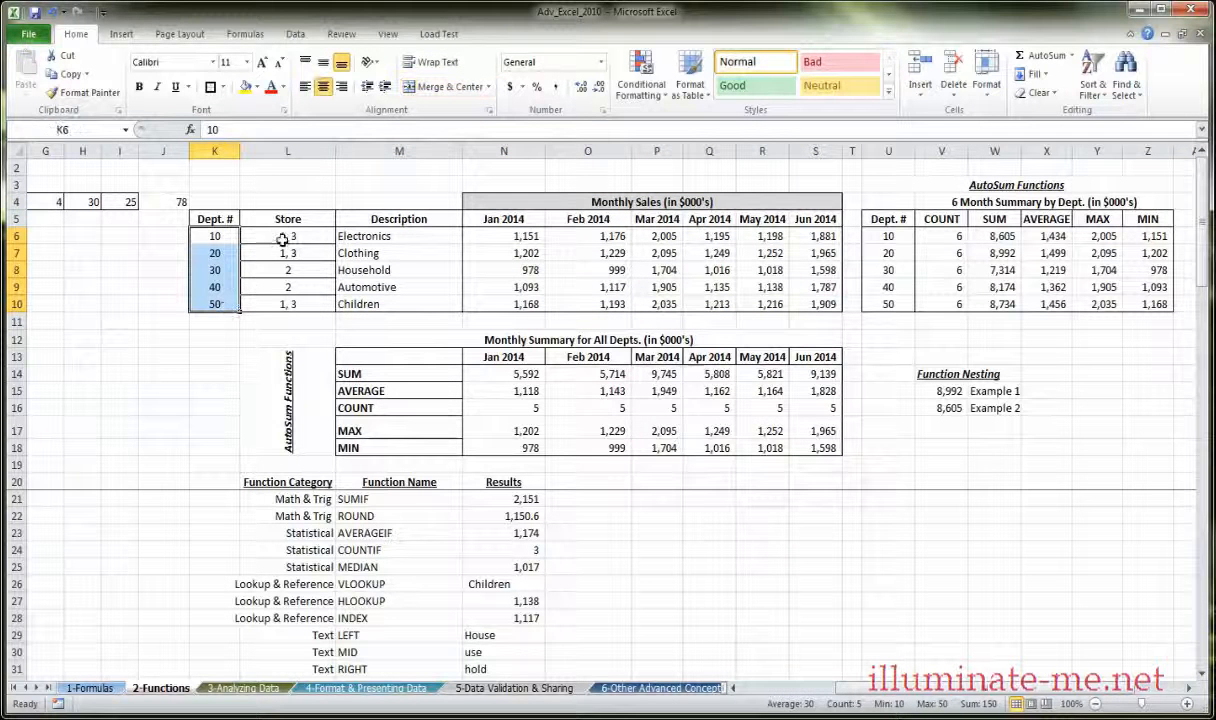
pyautogui.moveTo(283, 236); pyautogui.dragTo(290, 300)
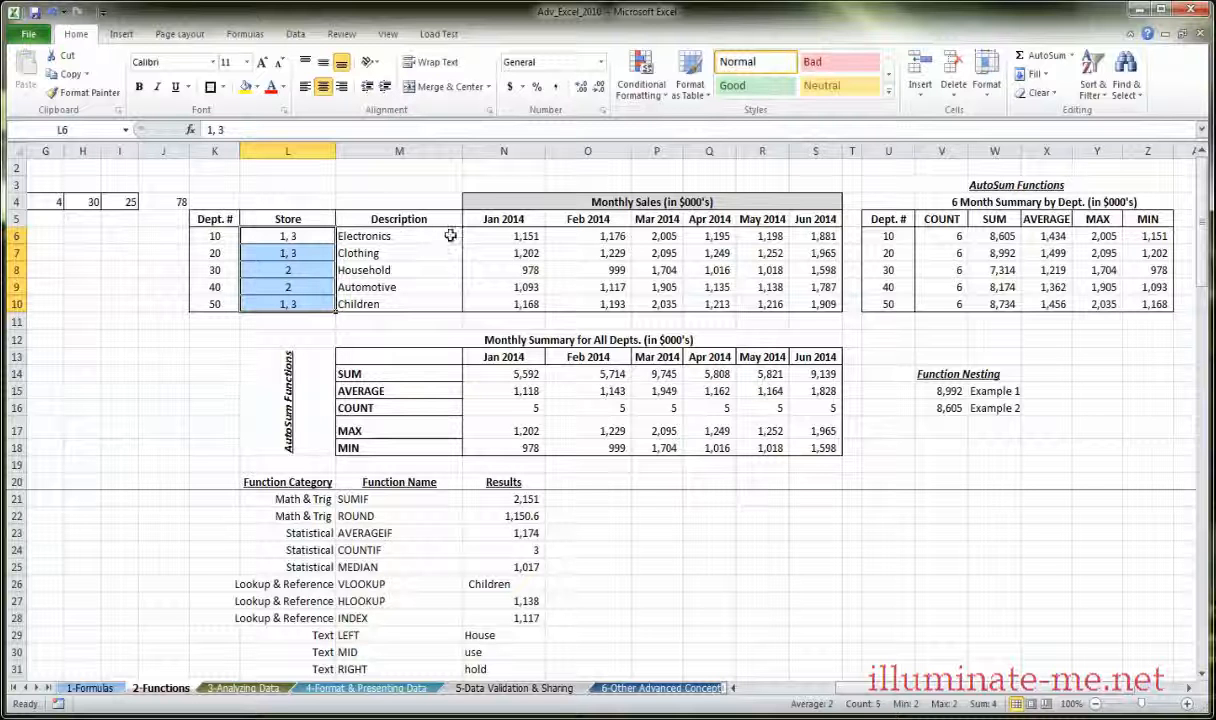
pyautogui.click(709, 219)
pyautogui.click(762, 236)
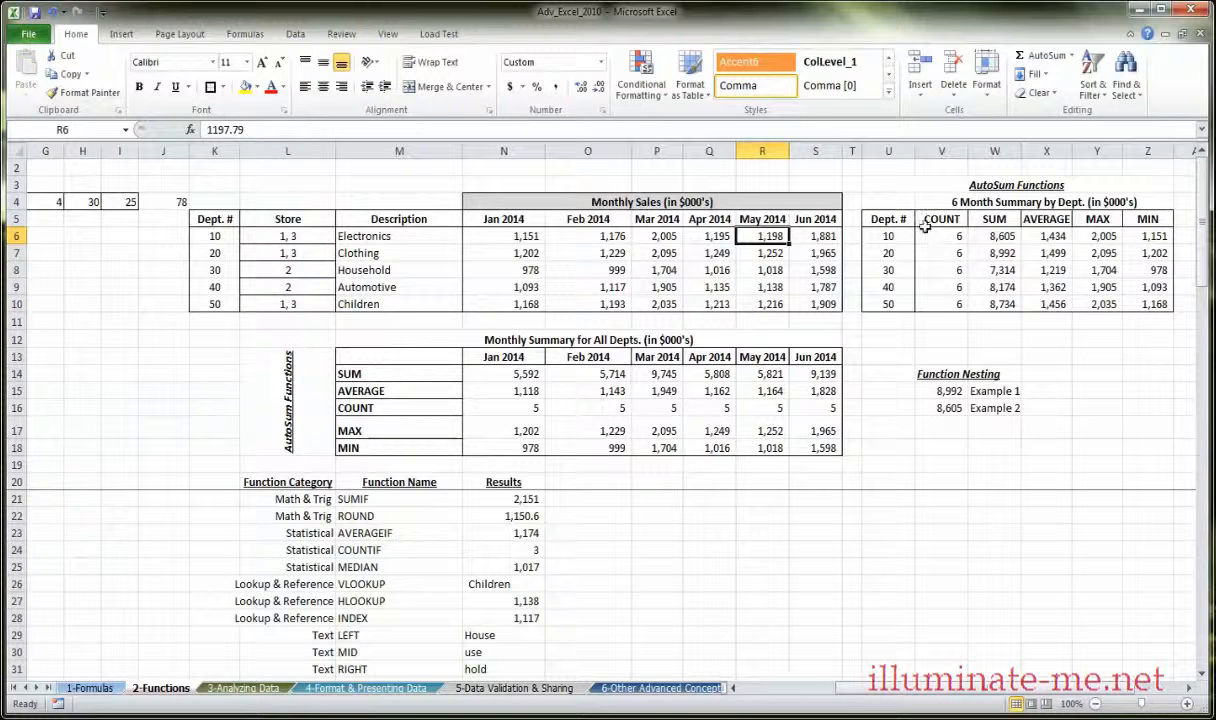
# Examine the 6 Month Summary by Dept. table and the Monthly Summary for All Depts. table.
pyautogui.moveTo(880, 218); pyautogui.dragTo(1150, 304)
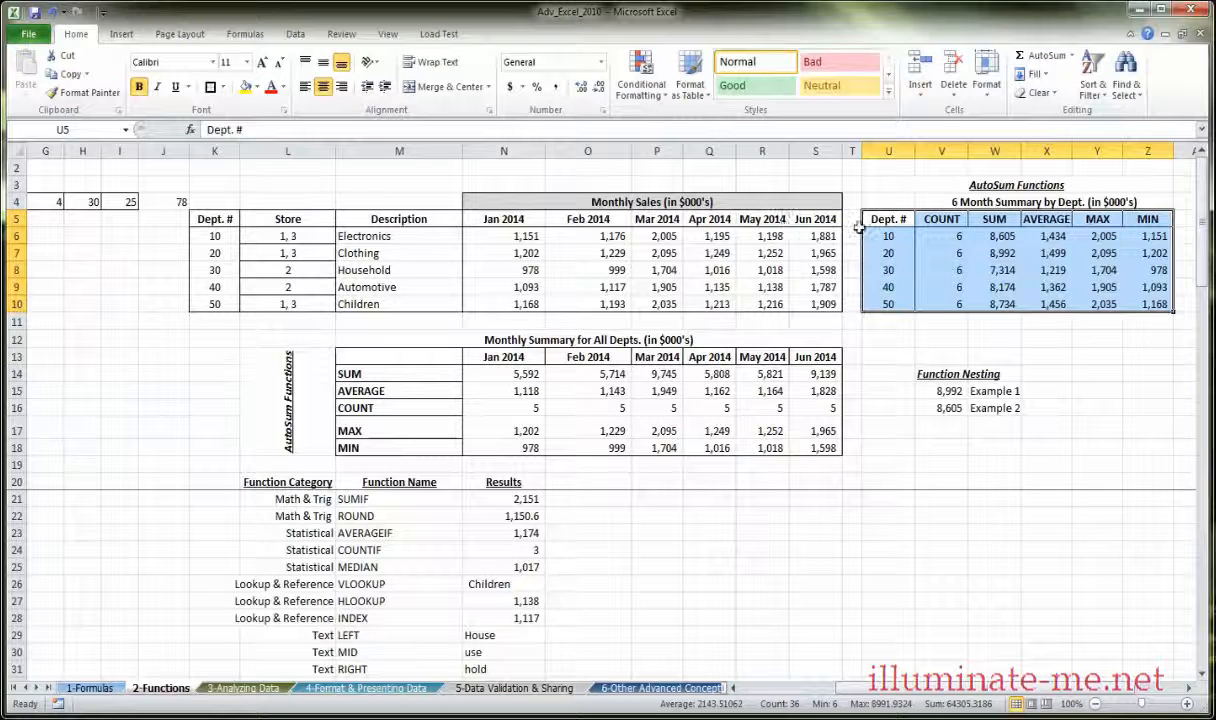
pyautogui.click(994, 236)
pyautogui.moveTo(884, 222); pyautogui.dragTo(1153, 292)
pyautogui.moveTo(497, 358); pyautogui.dragTo(815, 448)
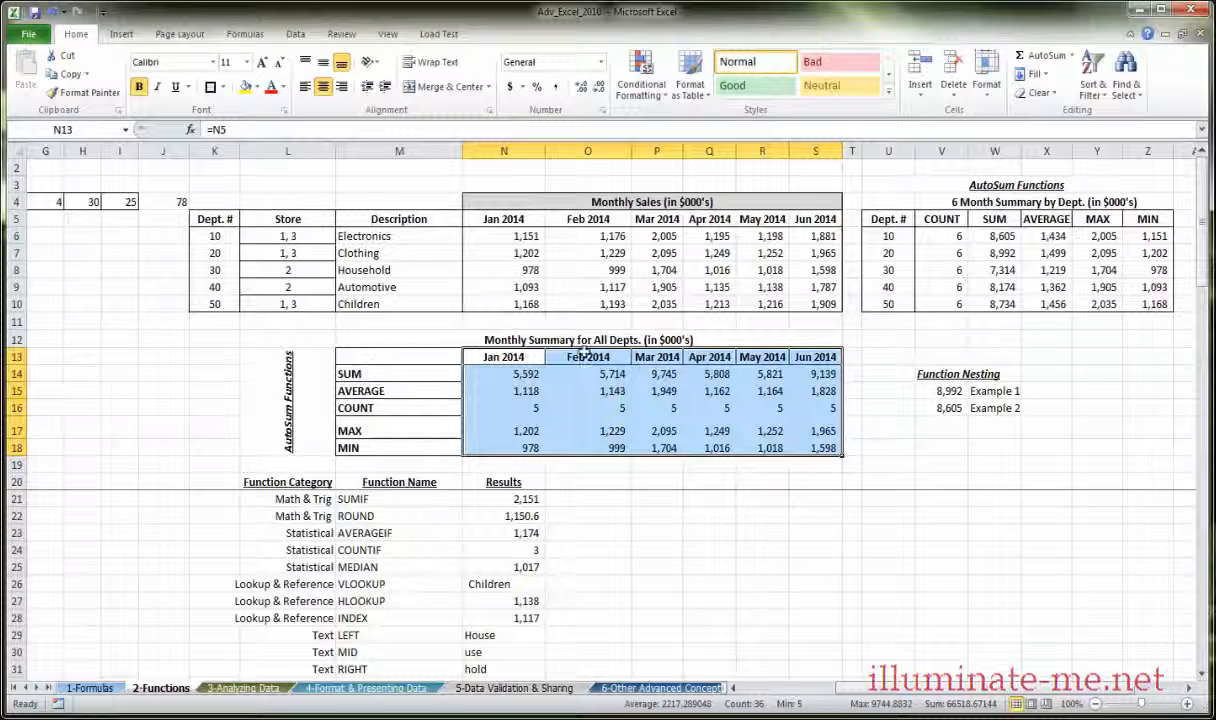
pyautogui.click(697, 354)
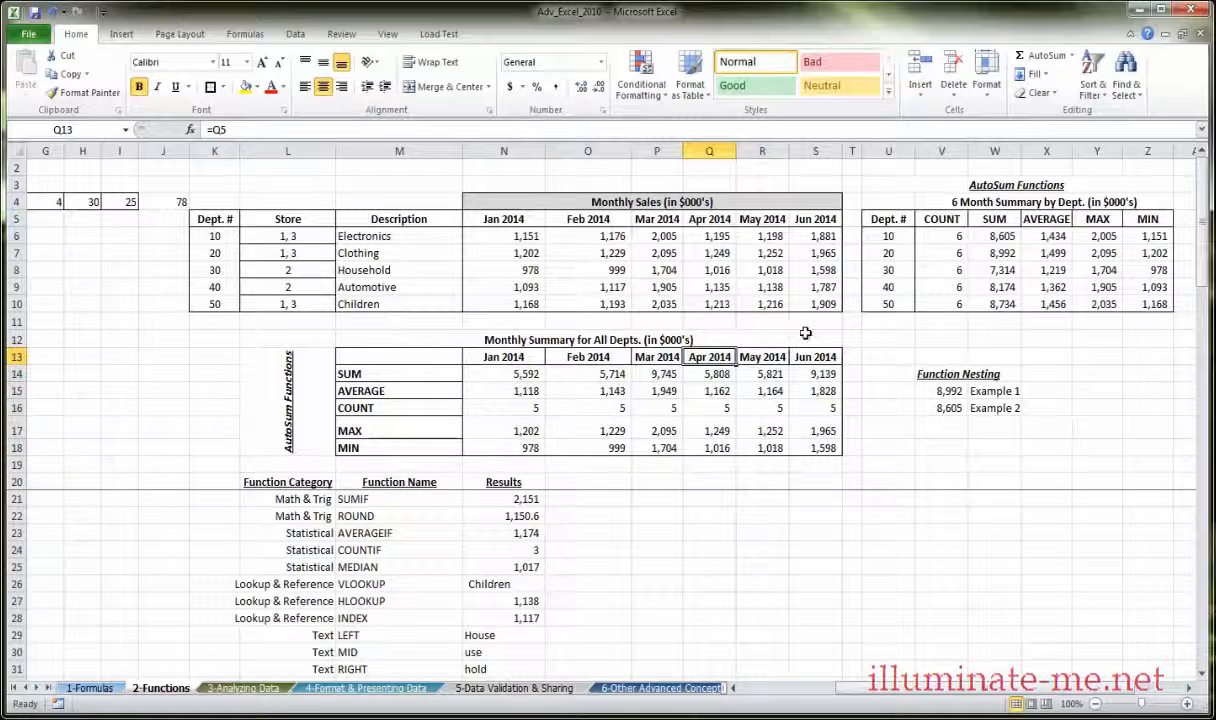
# Review the COUNT, SUM, AVERAGE, MAX and MIN formulas for Dept. 10 in the 6 Month Summary by Dept. table.
pyautogui.click(963, 237)
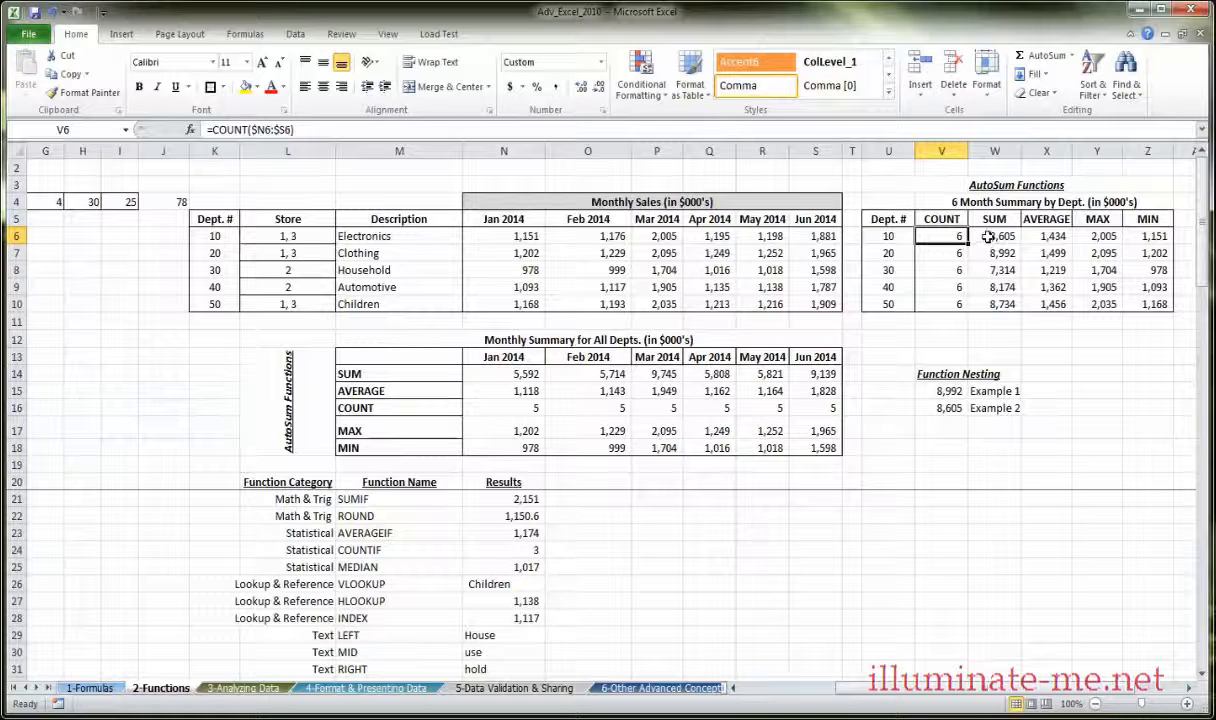
pyautogui.click(994, 237)
pyautogui.click(1040, 237)
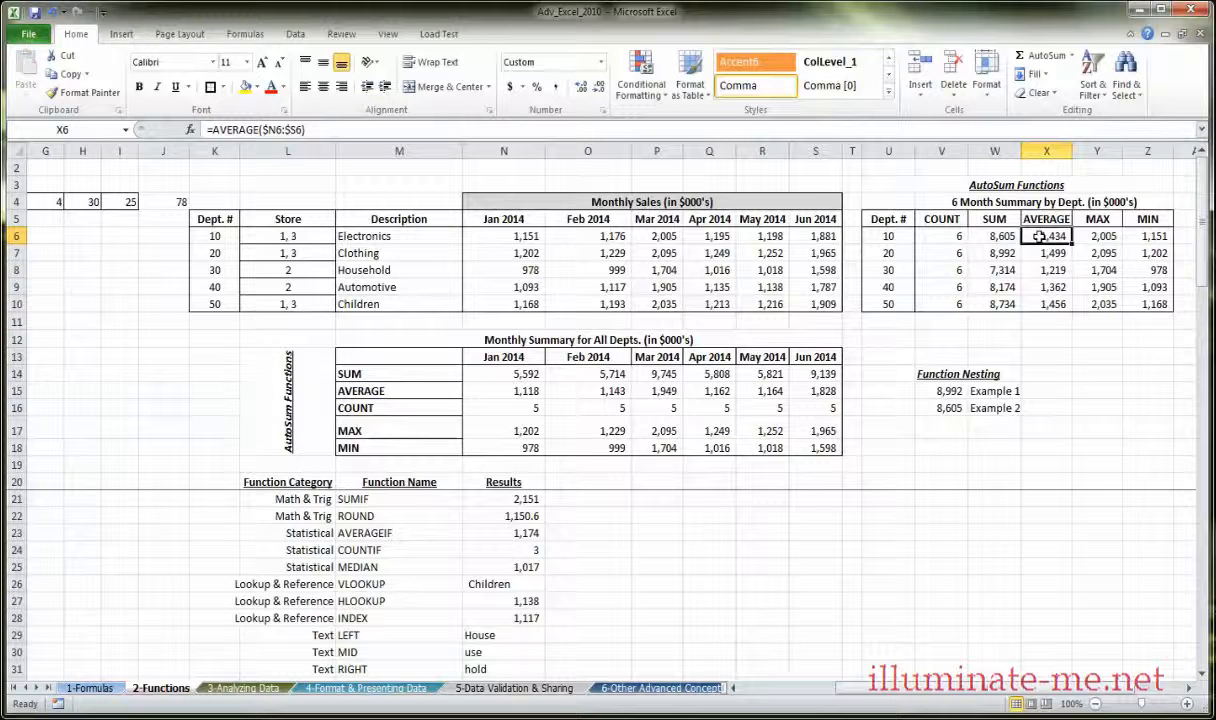
pyautogui.press('Right')
pyautogui.press('Right')
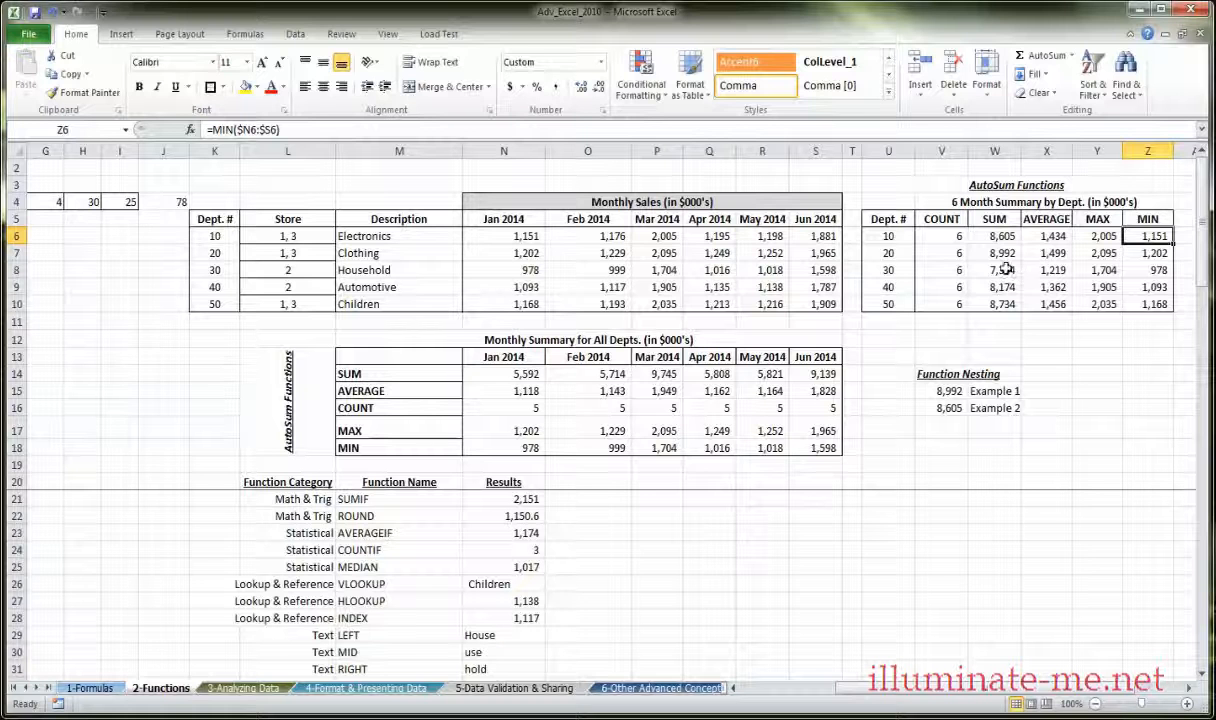
# Inspect the source ranges of the Dept. 10 COUNT and SUM formulas in cells V6 and W6.
pyautogui.click(950, 237)
pyautogui.doubleClick(957, 237)
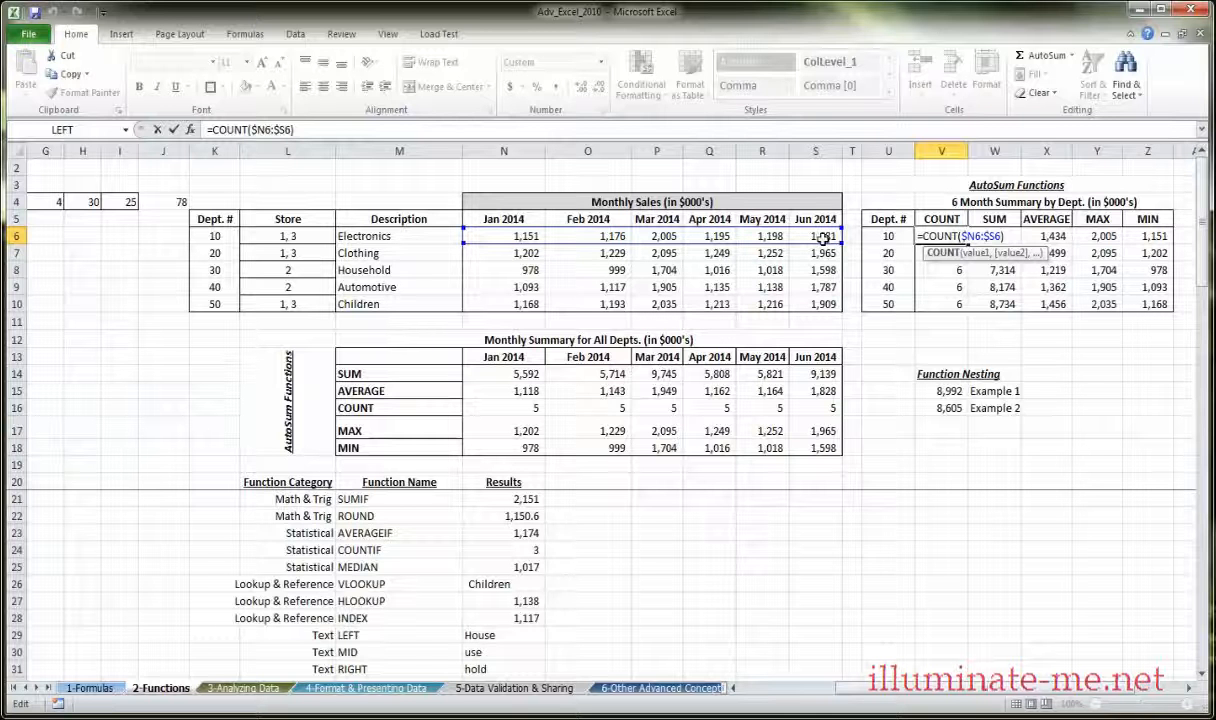
pyautogui.hotkey('ctrl', 'Return')
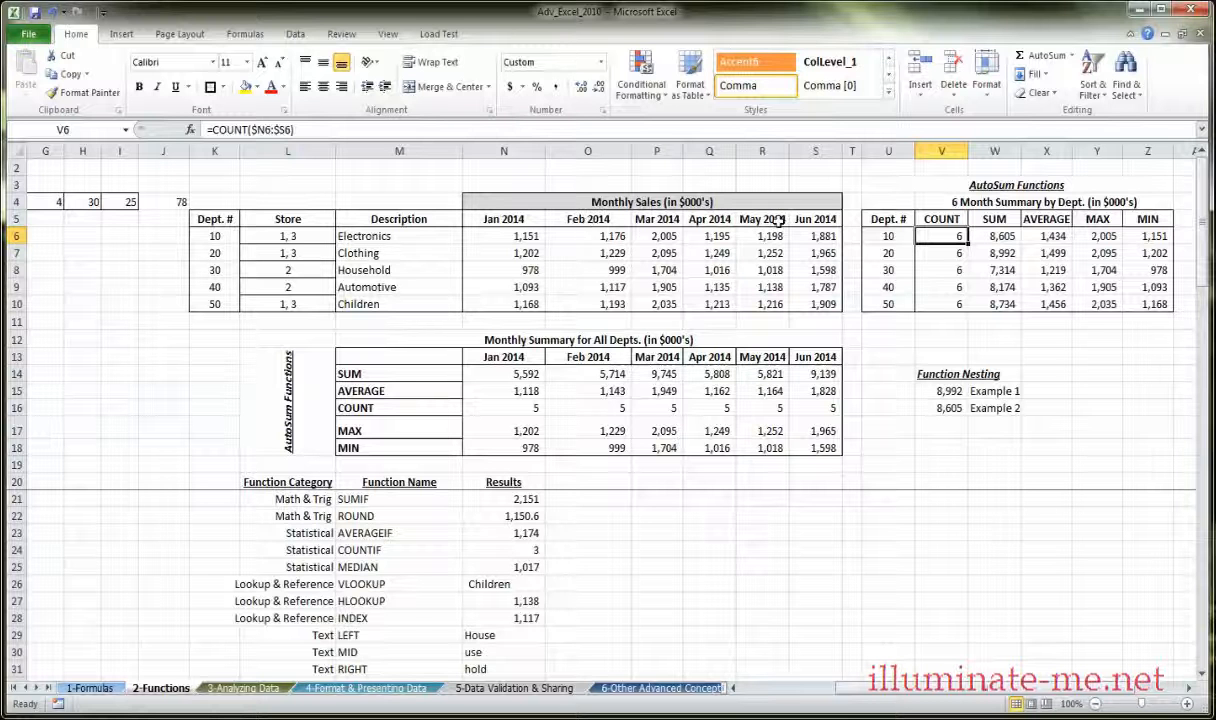
pyautogui.click(992, 237)
pyautogui.doubleClick(992, 238)
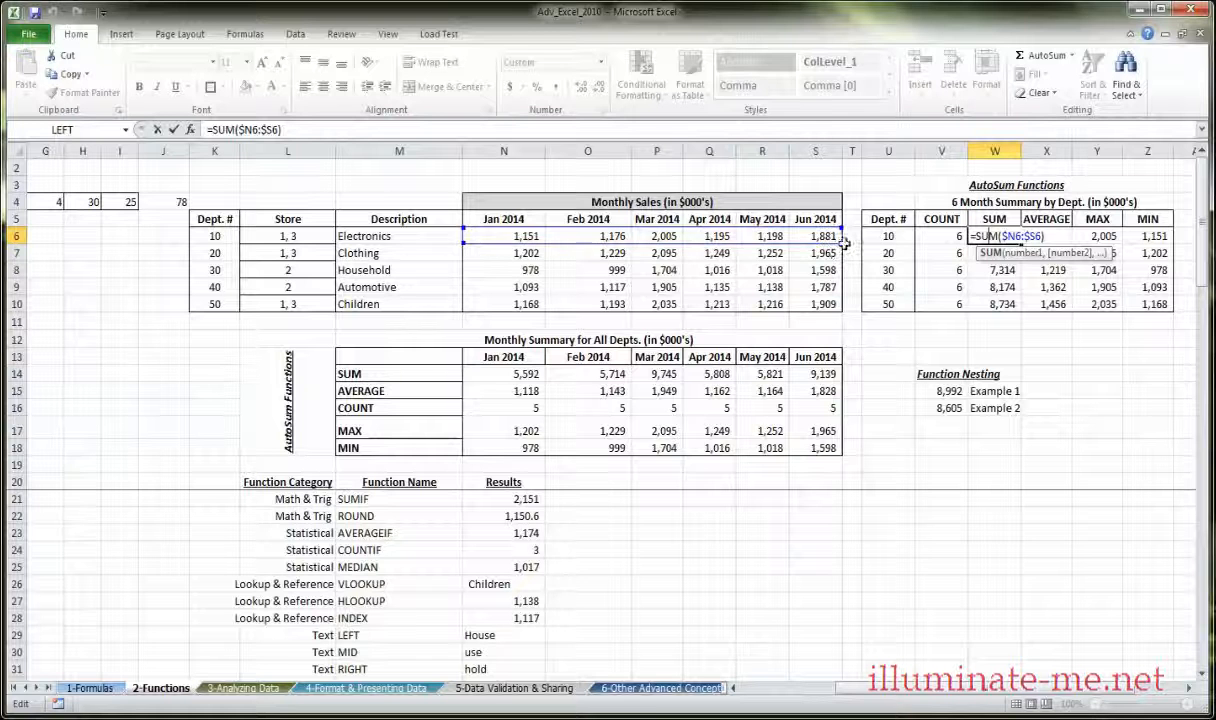
pyautogui.click(440, 237)
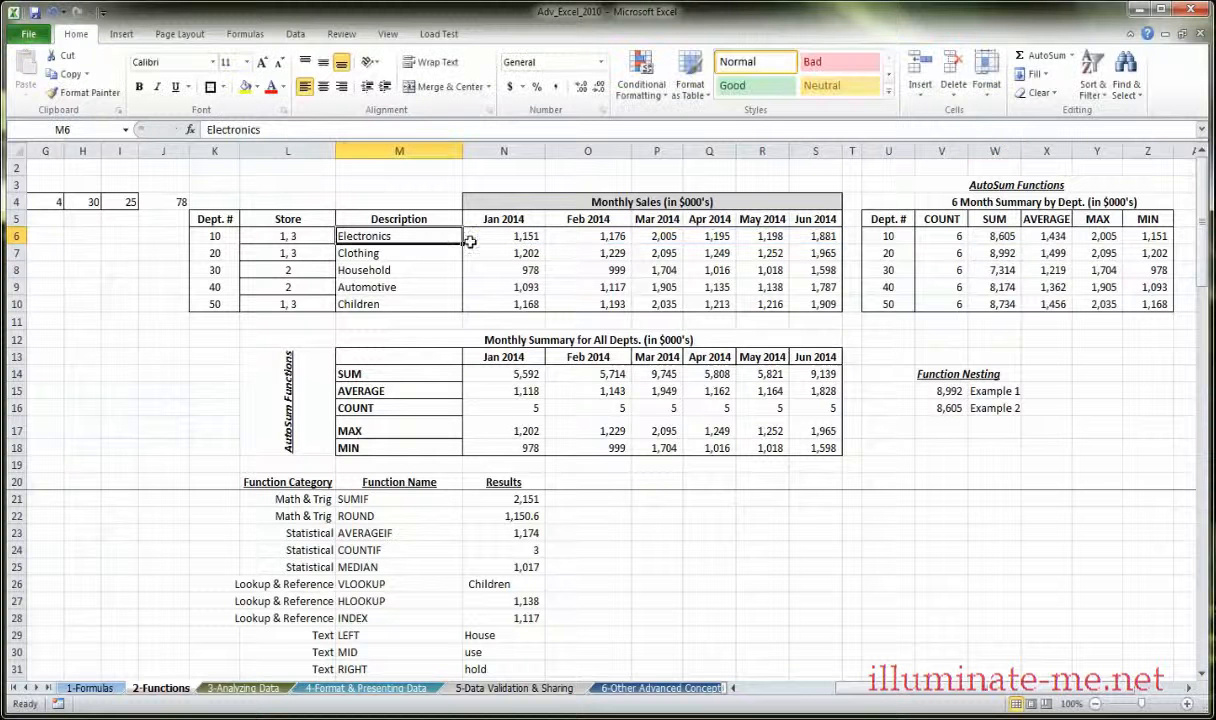
# Inspect the Dept. 10 AVERAGE formula's source range and view its MAX and MIN formulas.
pyautogui.doubleClick(1048, 237)
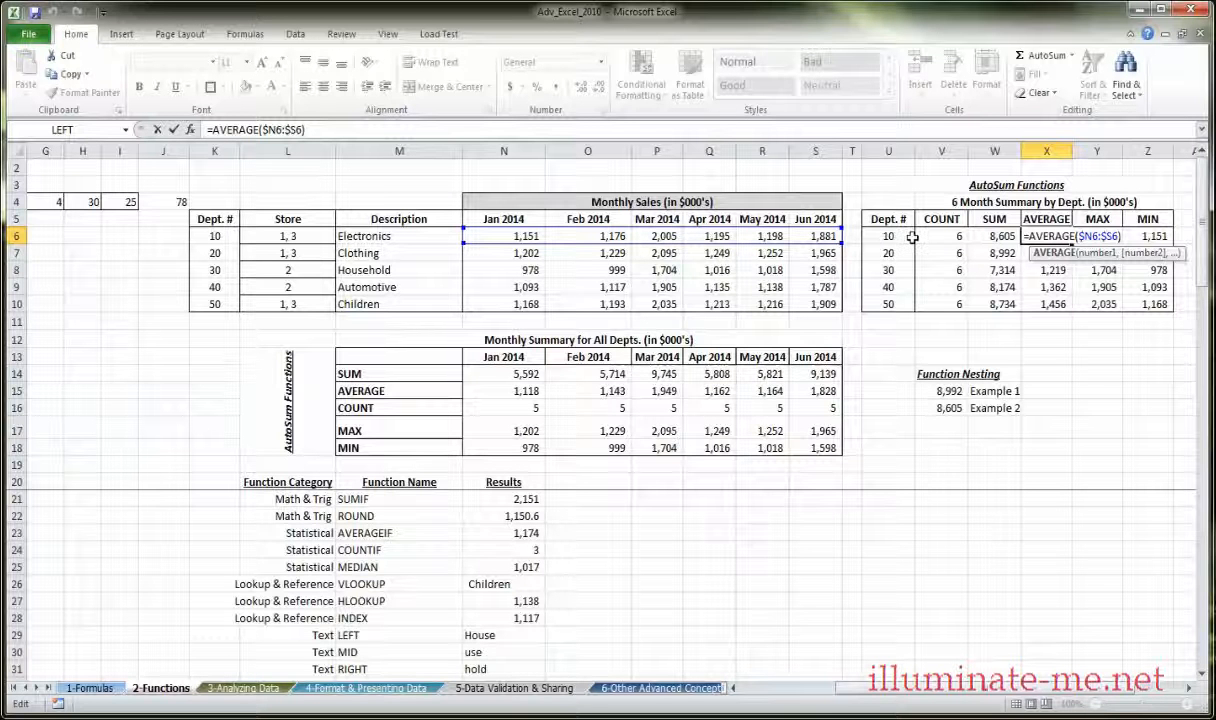
pyautogui.press('Return')
pyautogui.click(1100, 237)
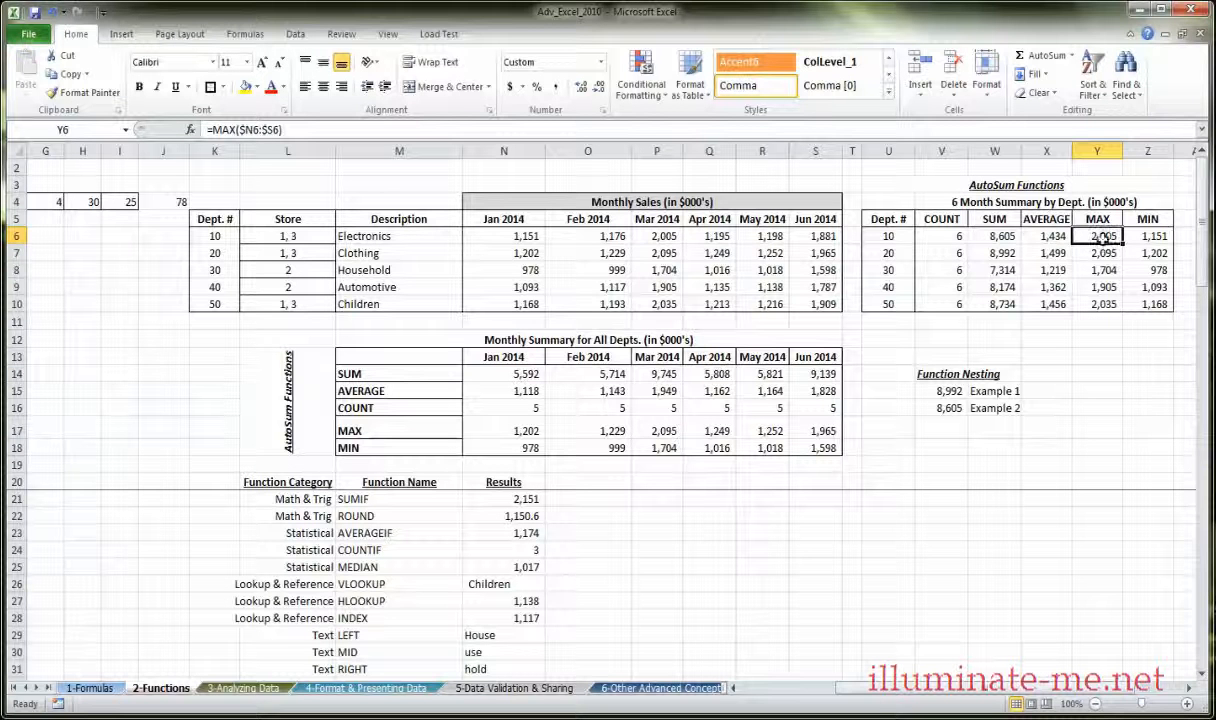
pyautogui.click(1155, 237)
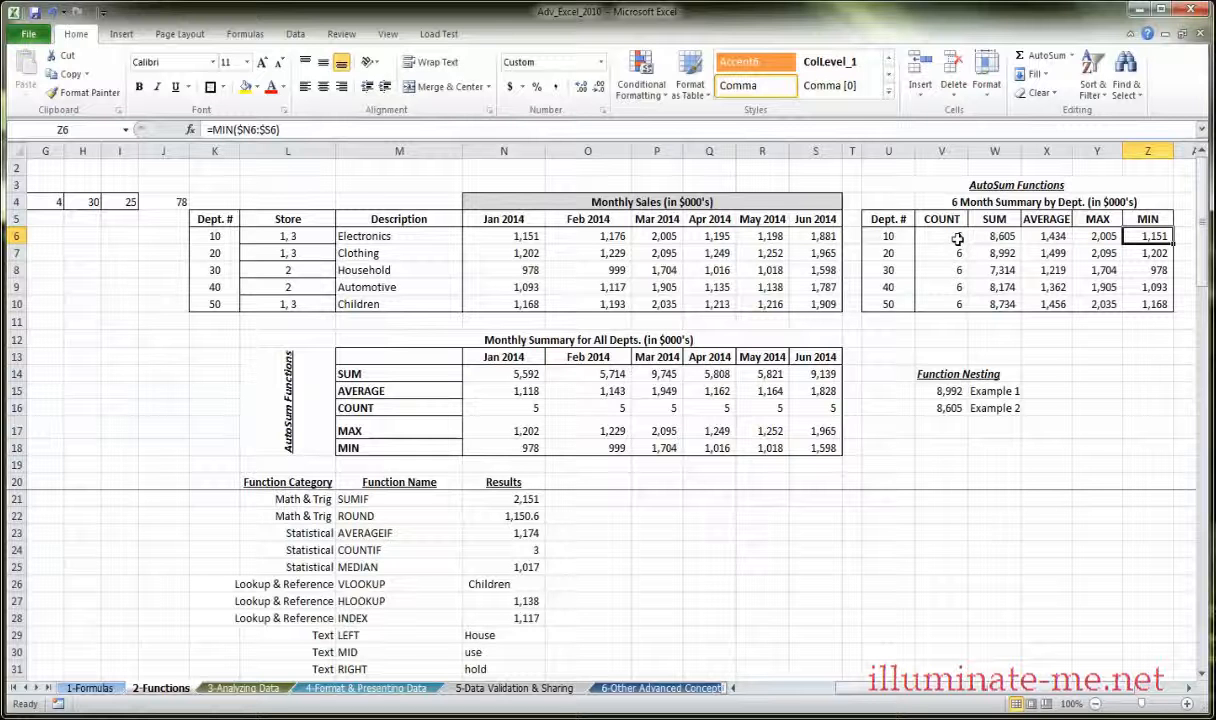
# Compare the AutoSum results across departments in the 6 Month Summary, including the COUNT, SUM, MAX and MIN columns.
pyautogui.moveTo(957, 239); pyautogui.dragTo(1152, 238)
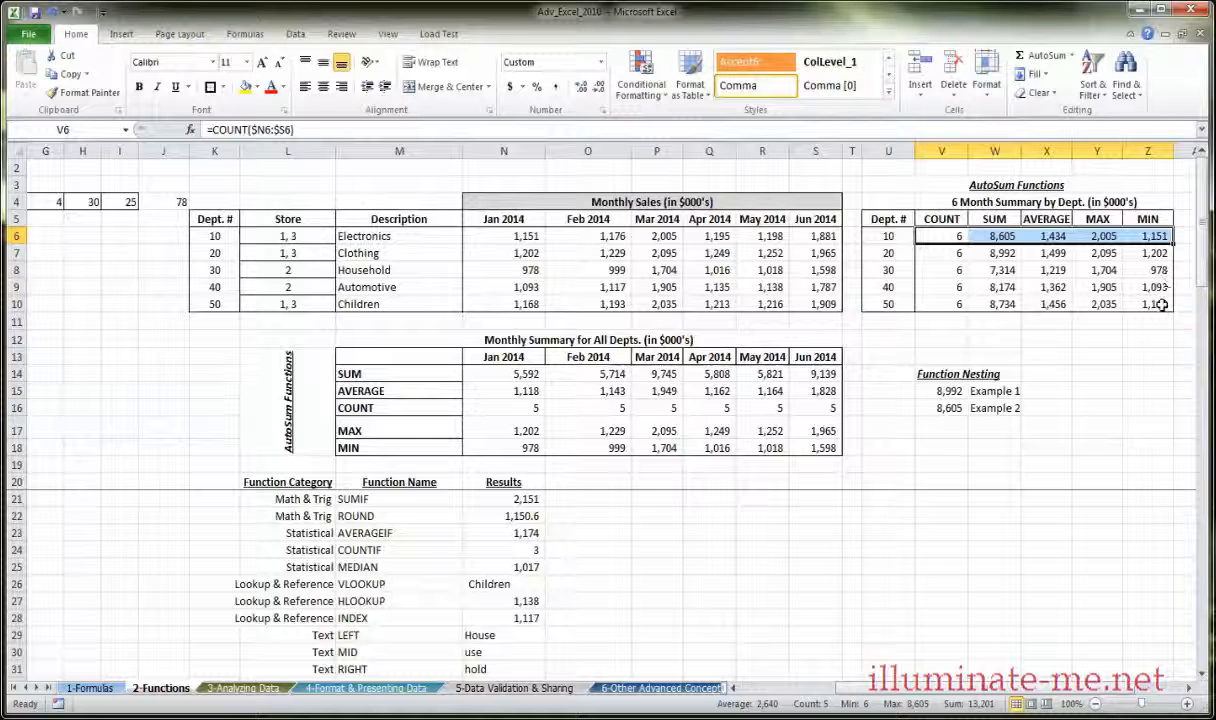
pyautogui.moveTo(1162, 304); pyautogui.dragTo(945, 304)
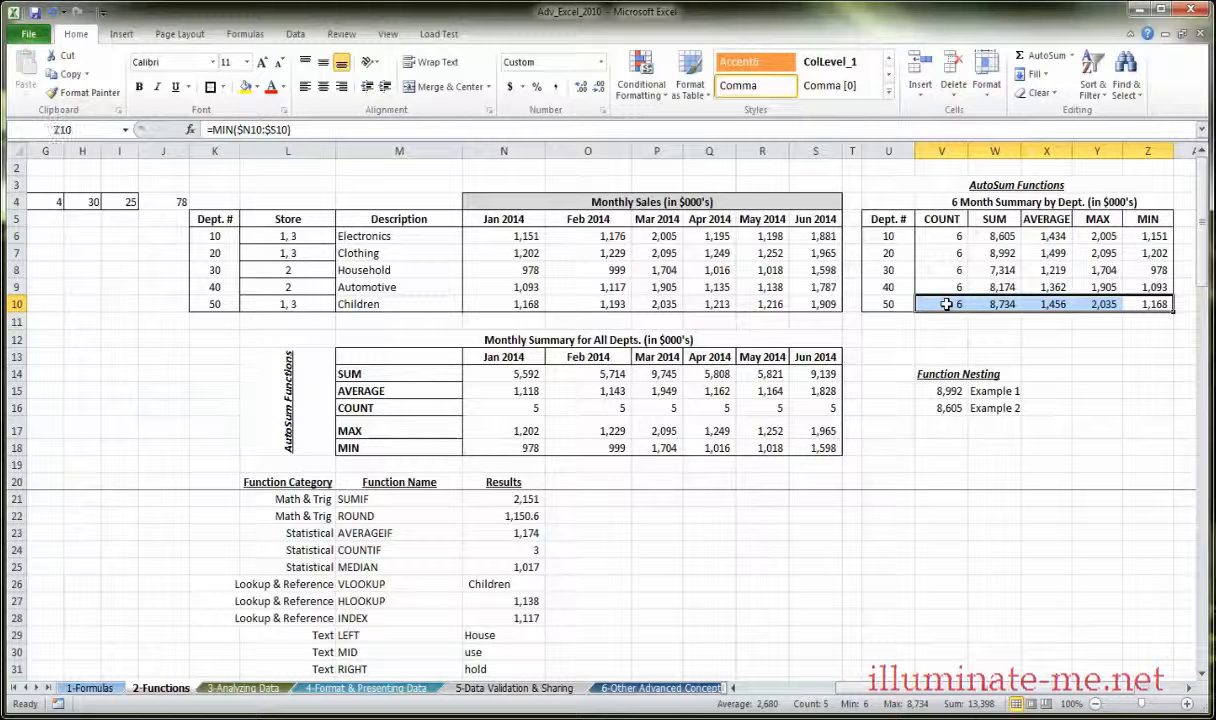
pyautogui.click(945, 304)
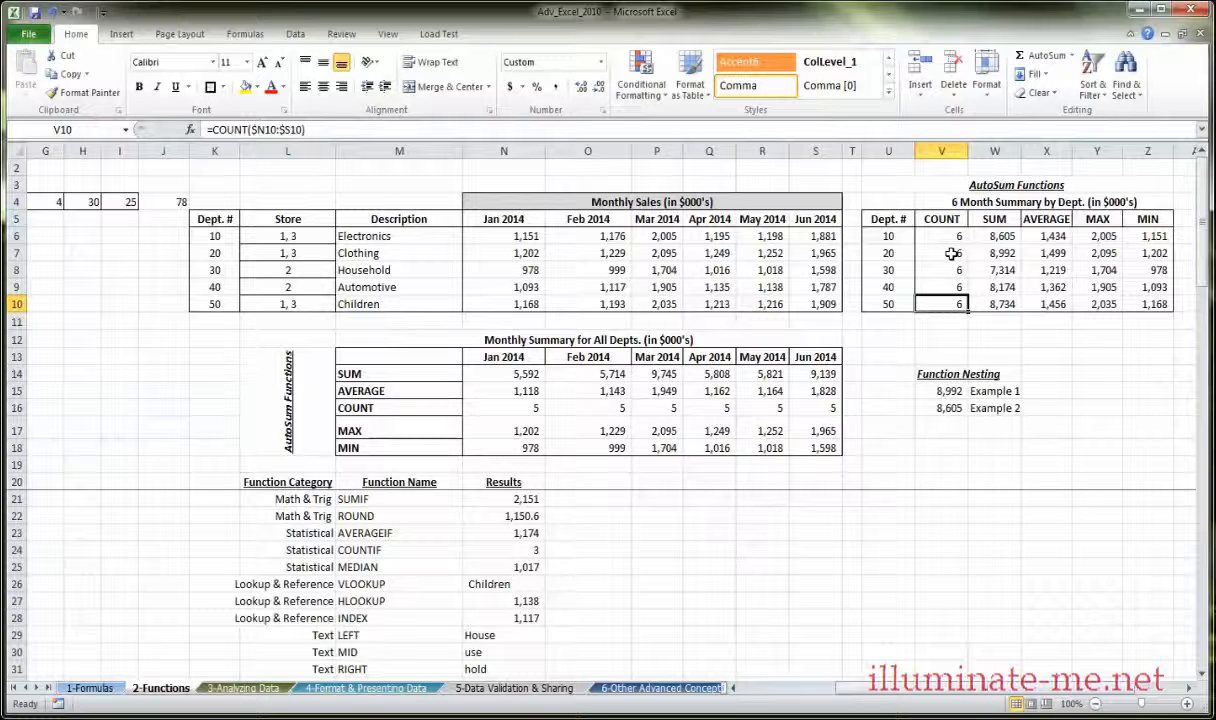
pyautogui.click(1012, 239)
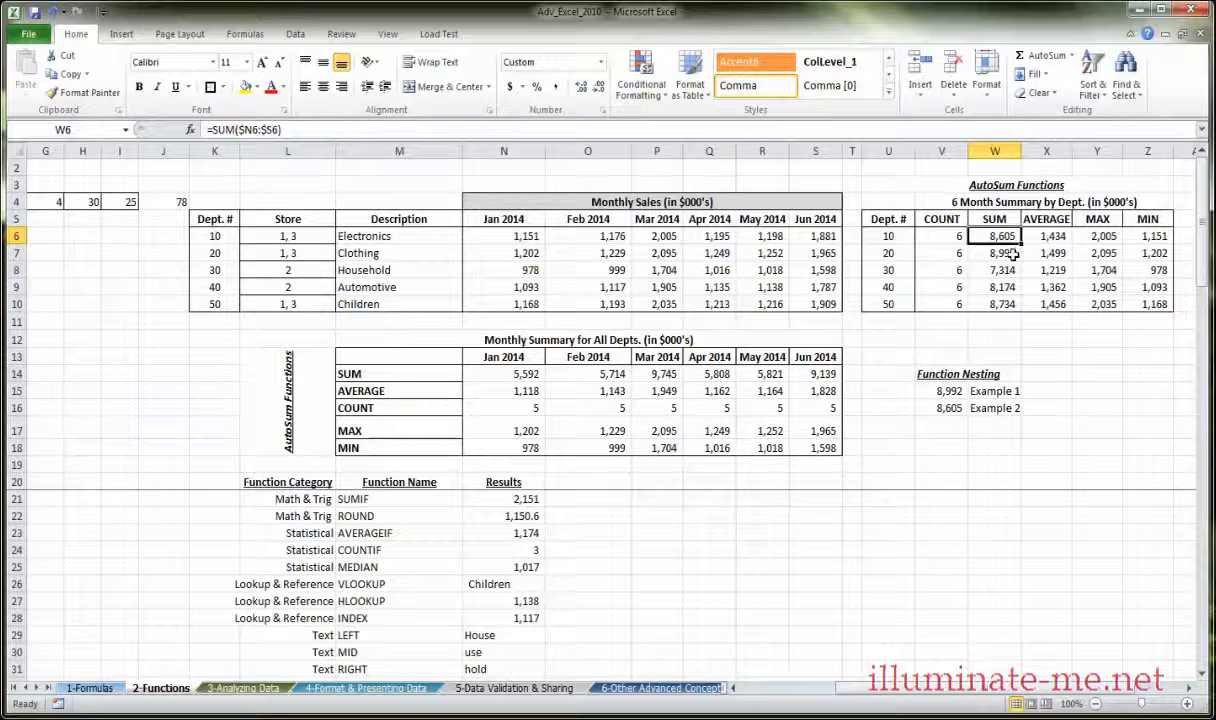
pyautogui.click(1012, 256)
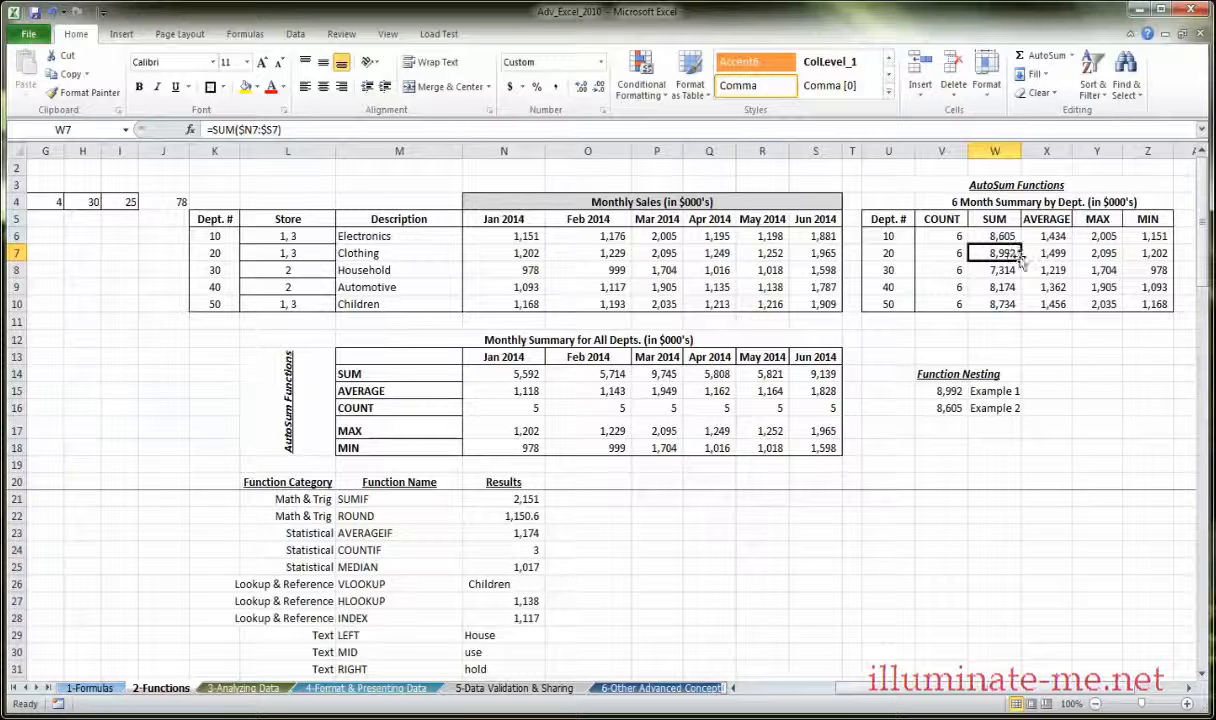
pyautogui.click(1117, 256)
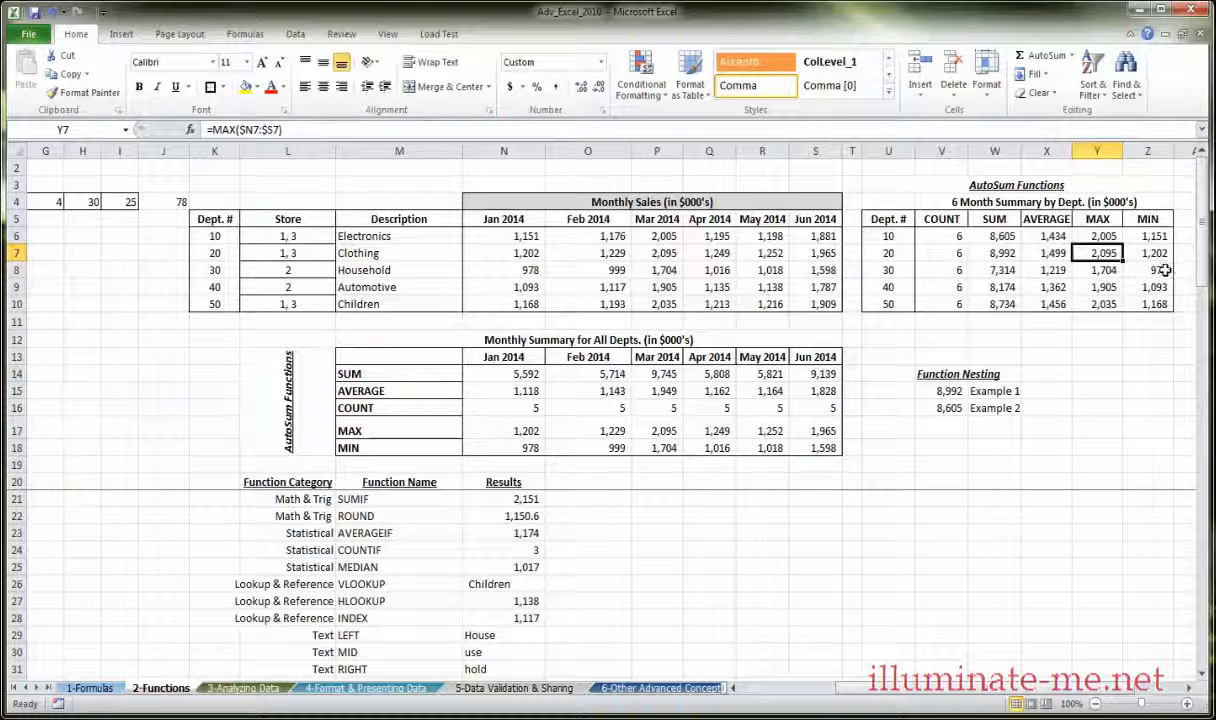
pyautogui.click(1165, 270)
# Examine the SUM, MAX and MIN formulas in the Monthly Summary for All Depts. table, starting with Jan 2014.
pyautogui.click(533, 373)
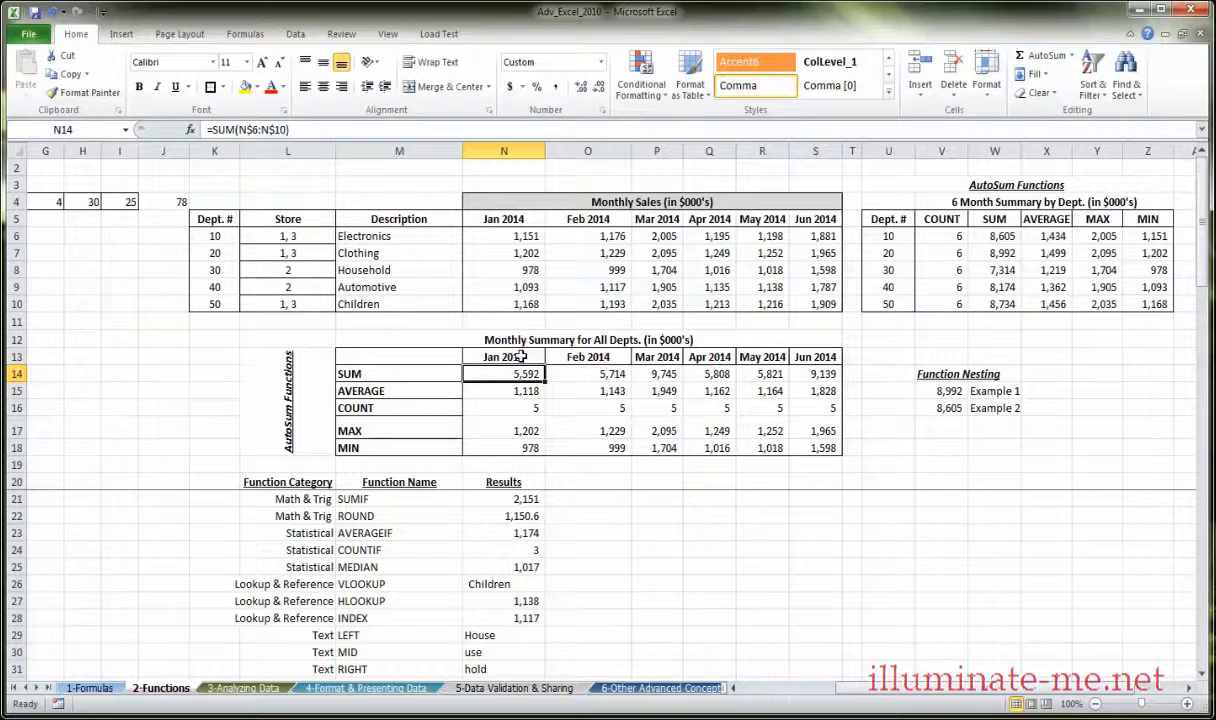
pyautogui.moveTo(512, 356); pyautogui.dragTo(814, 442)
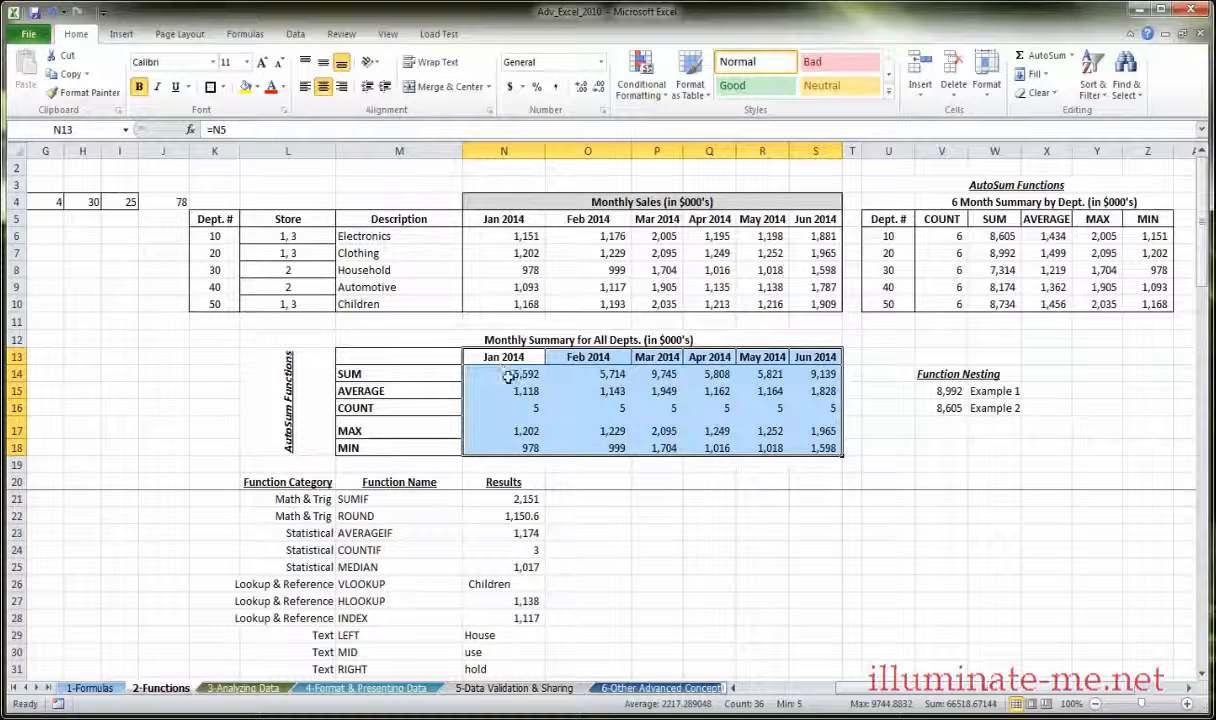
pyautogui.click(508, 375)
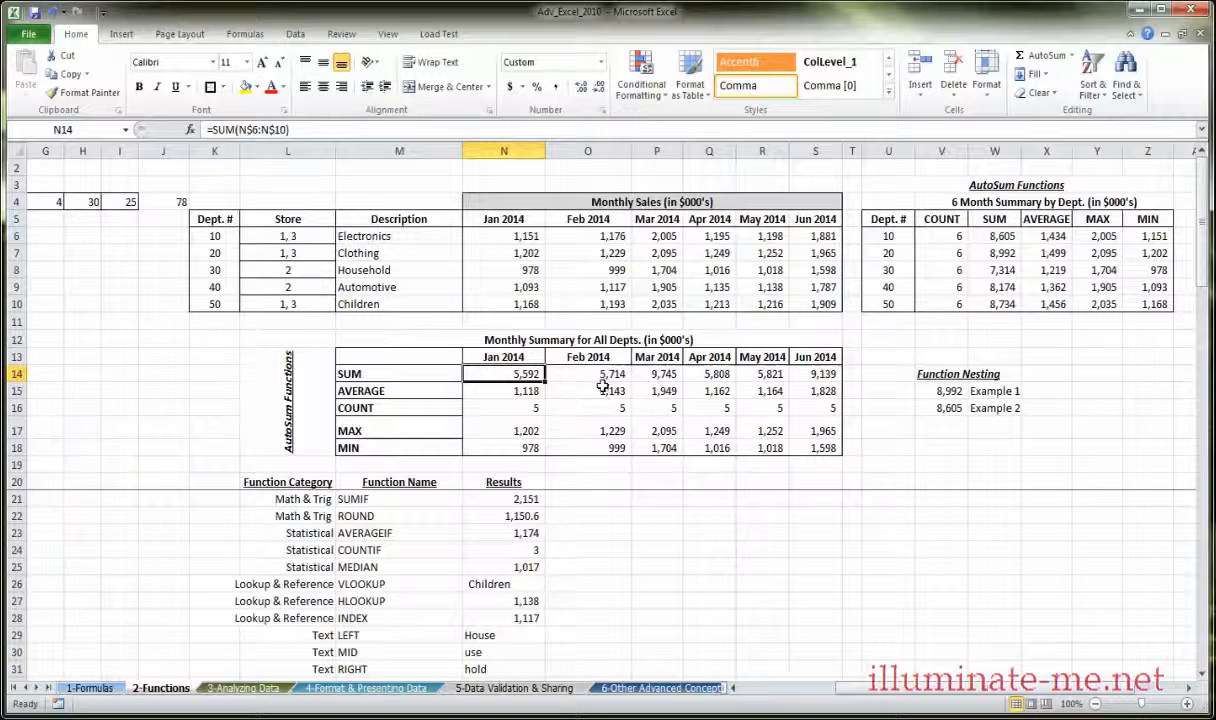
pyautogui.click(654, 377)
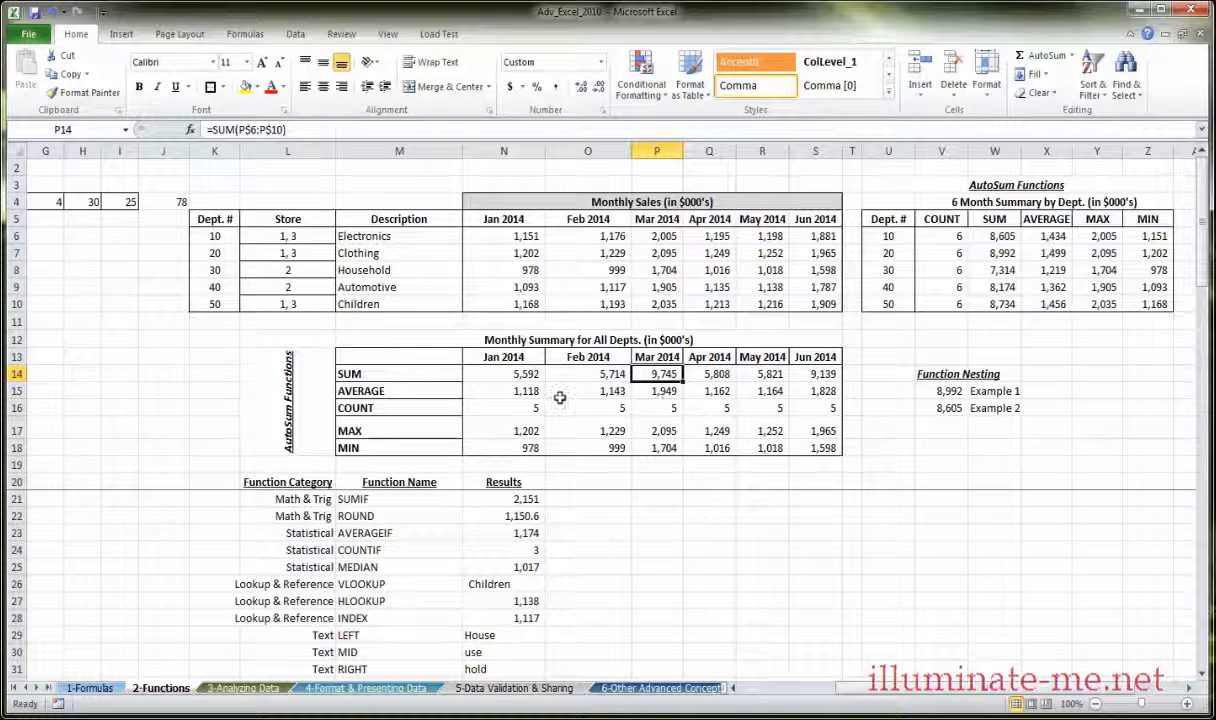
pyautogui.click(510, 372)
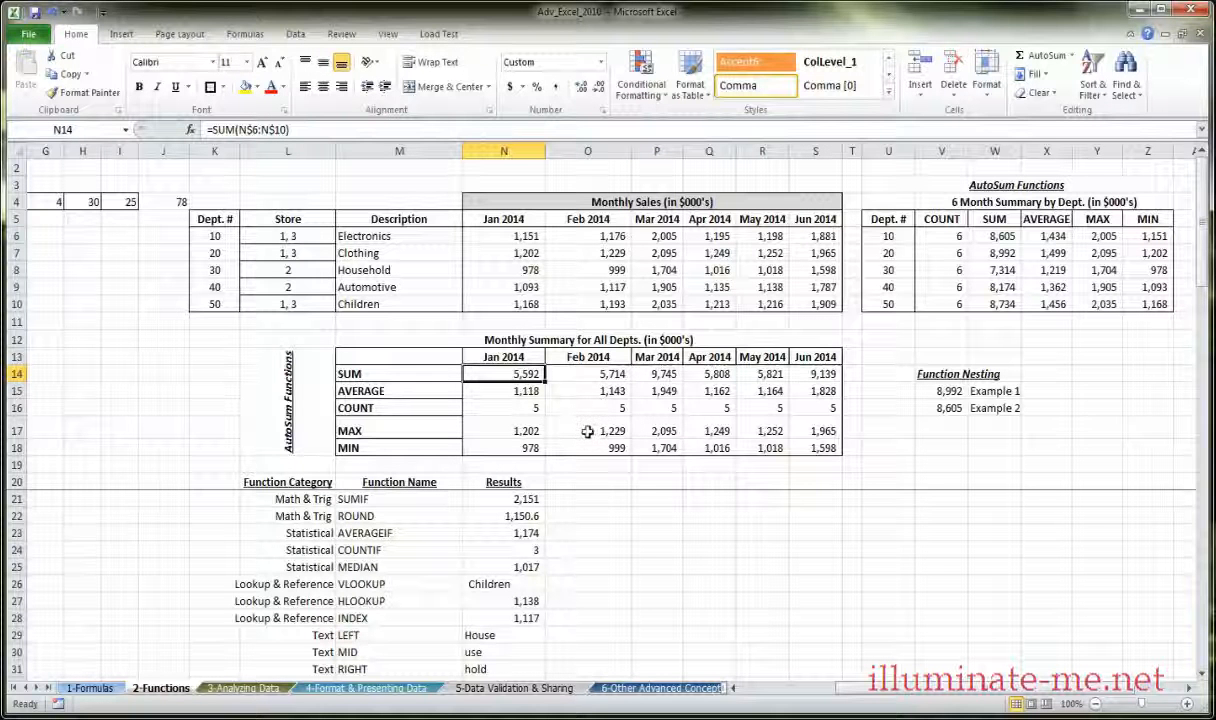
pyautogui.click(535, 428)
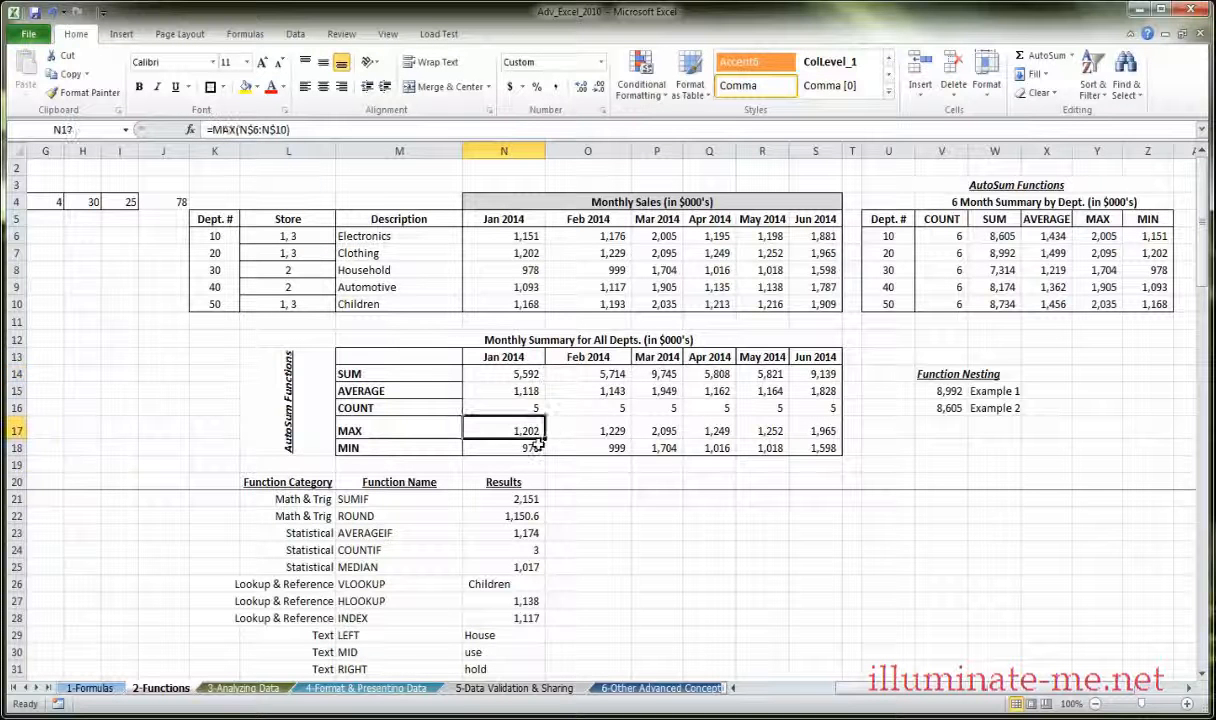
pyautogui.click(536, 446)
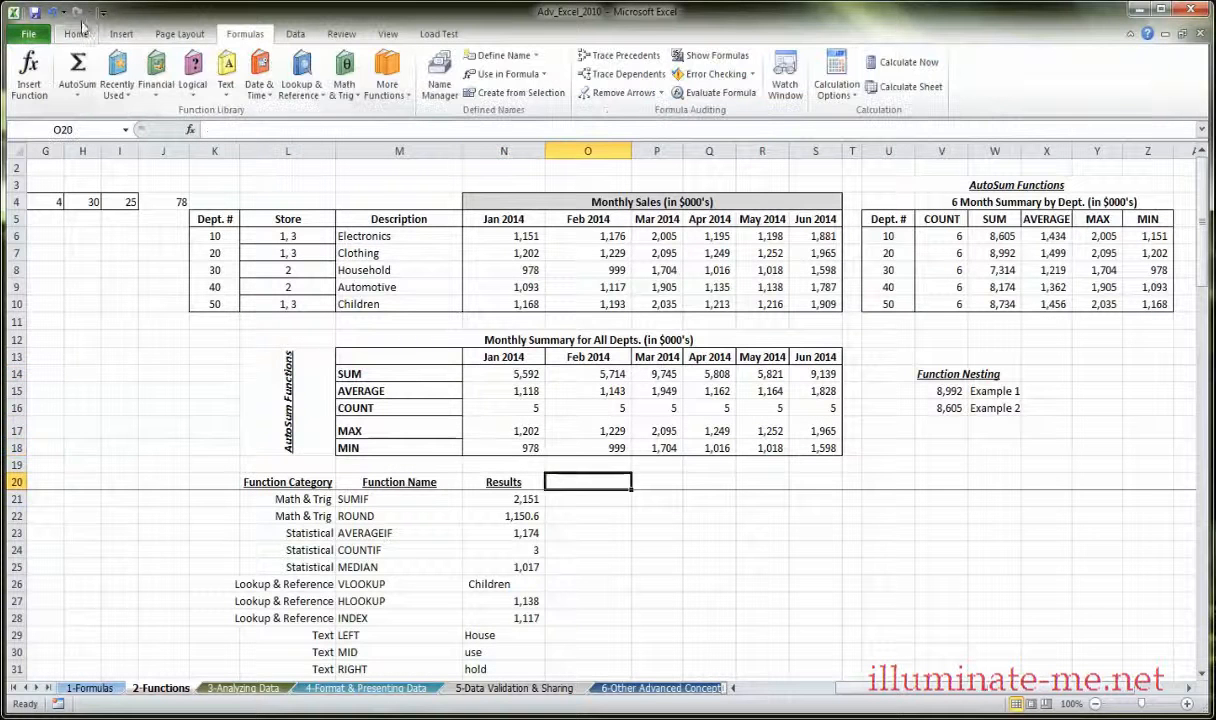
# Browse the Math & Trig functions through both Insert Function and the function library, without inserting one.
pyautogui.click(80, 33)
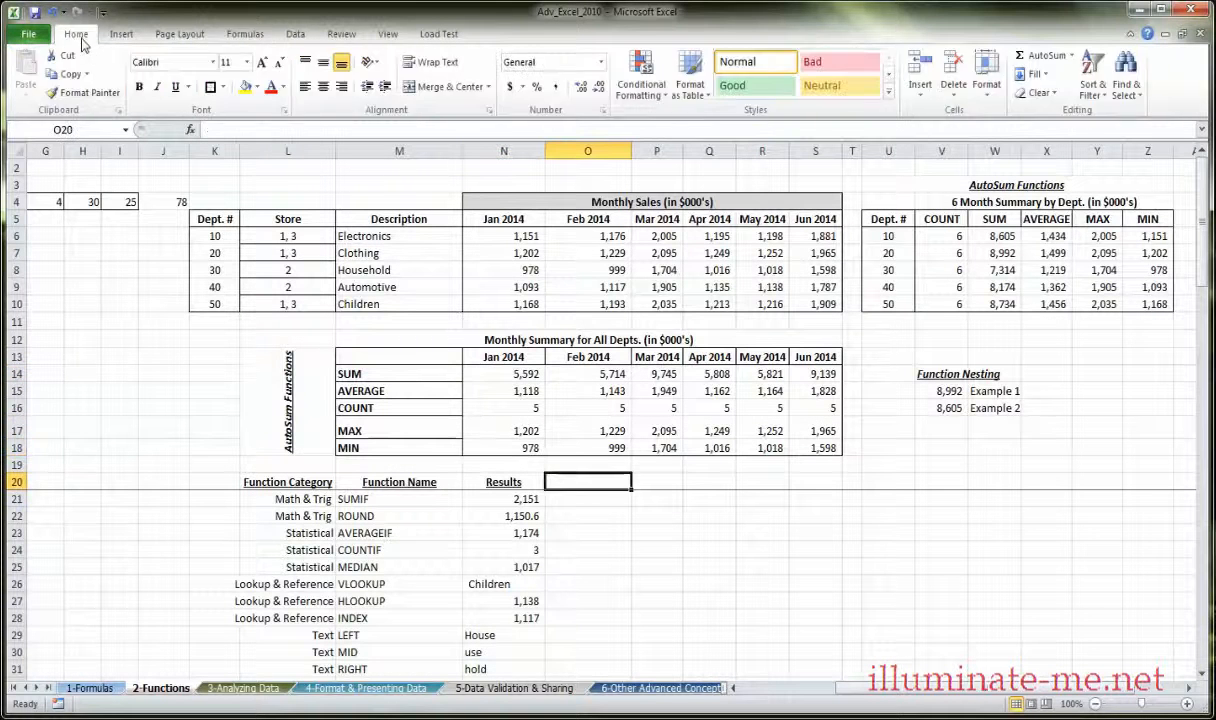
pyautogui.click(246, 31)
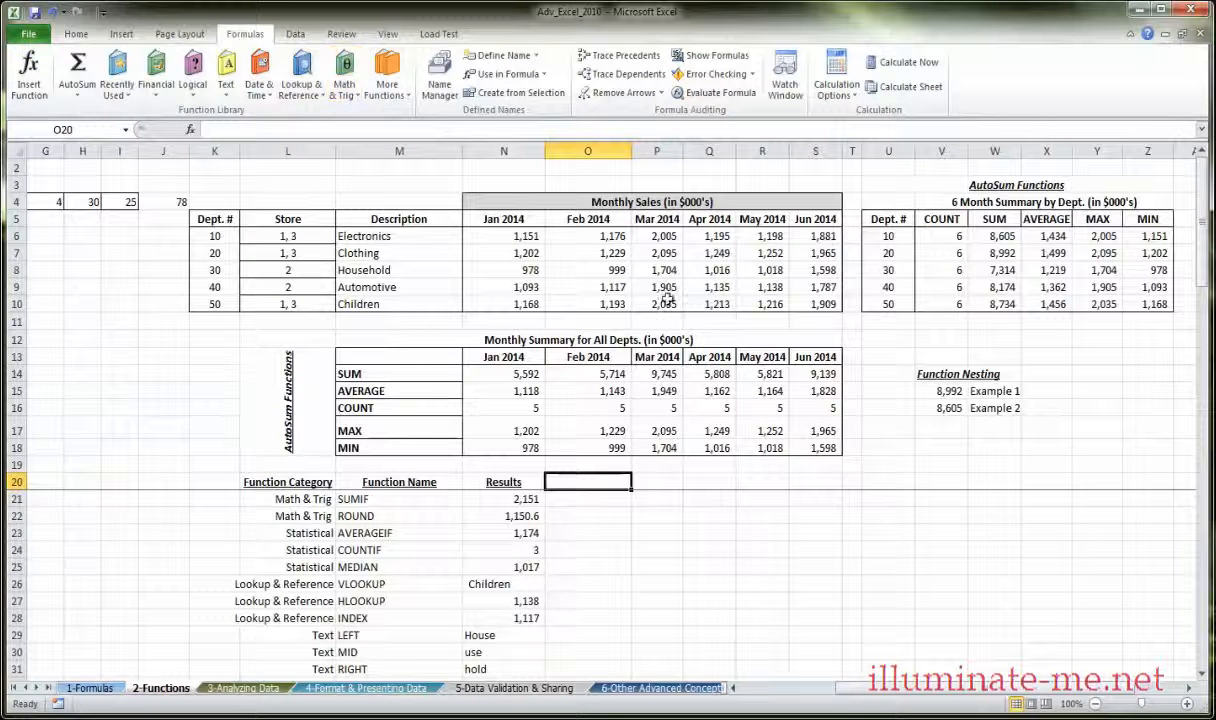
pyautogui.click(189, 129)
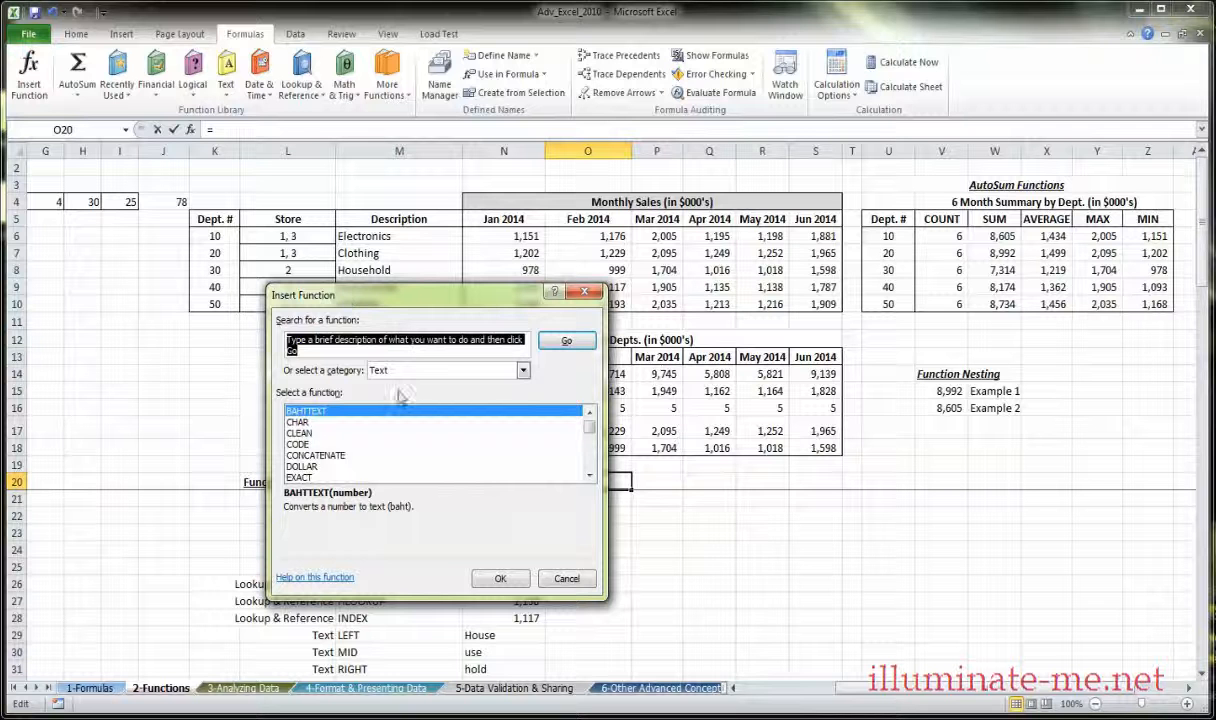
pyautogui.click(495, 370)
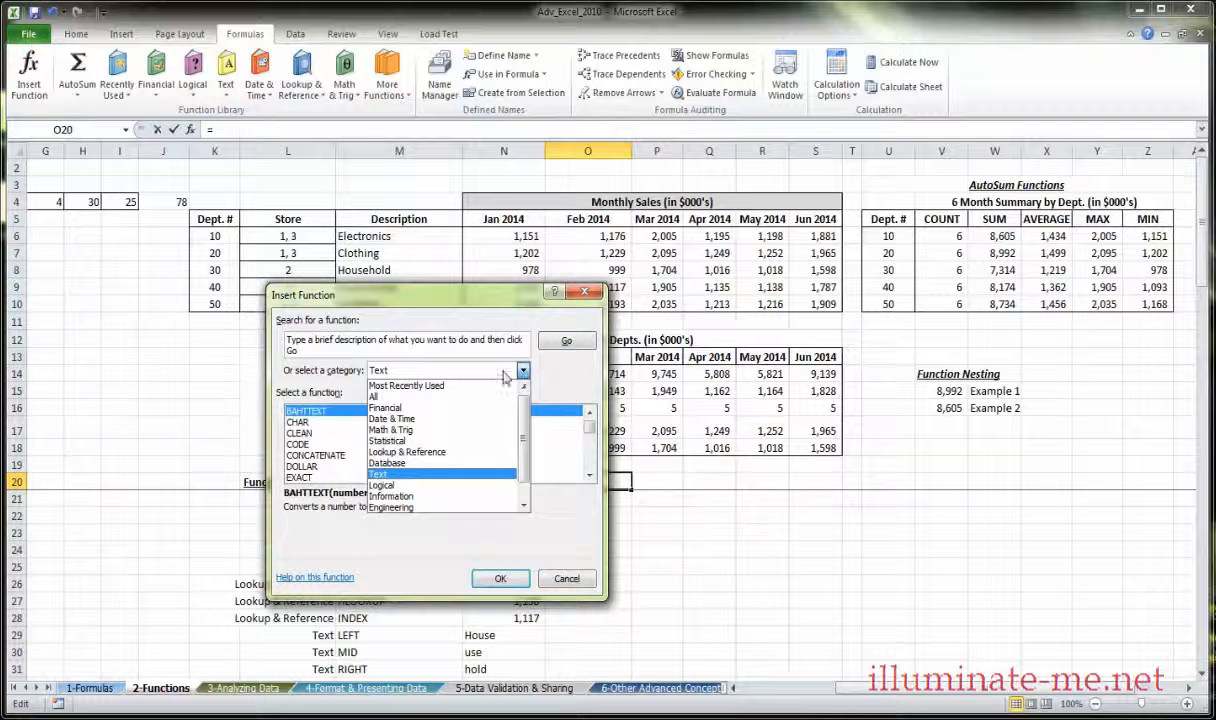
pyautogui.click(430, 429)
pyautogui.click(584, 291)
pyautogui.click(344, 80)
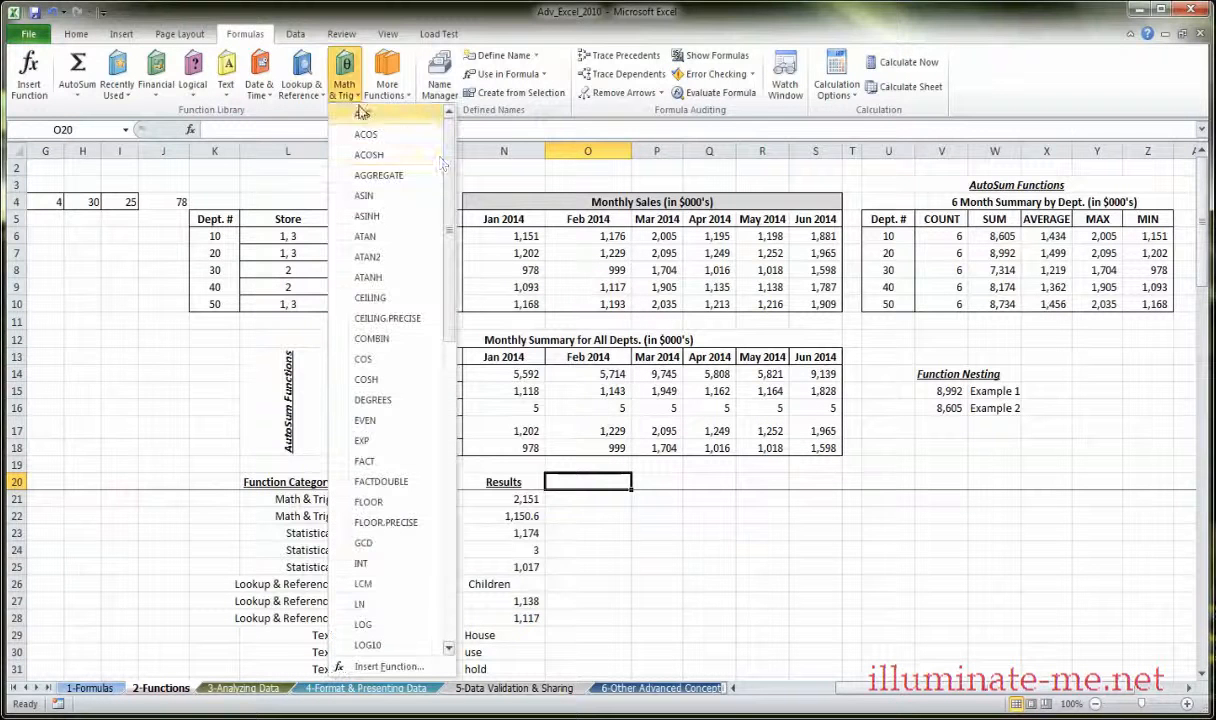
pyautogui.moveTo(447, 164)
pyautogui.mouseDown()
pyautogui.moveTo(441, 397)
pyautogui.moveTo(444, 150)
pyautogui.mouseUp()
pyautogui.click(628, 505)
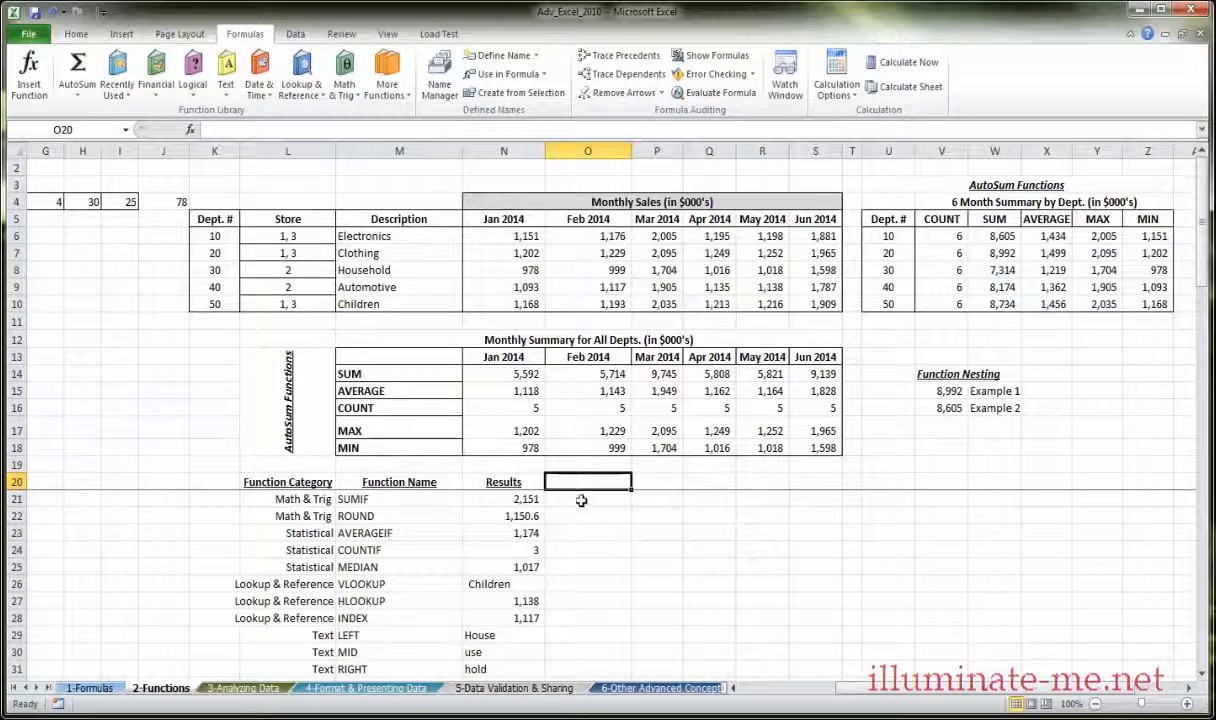
# Open the function arguments of the SUMIF result in N21 and move the dialog clear of the function list.
pyautogui.click(371, 499)
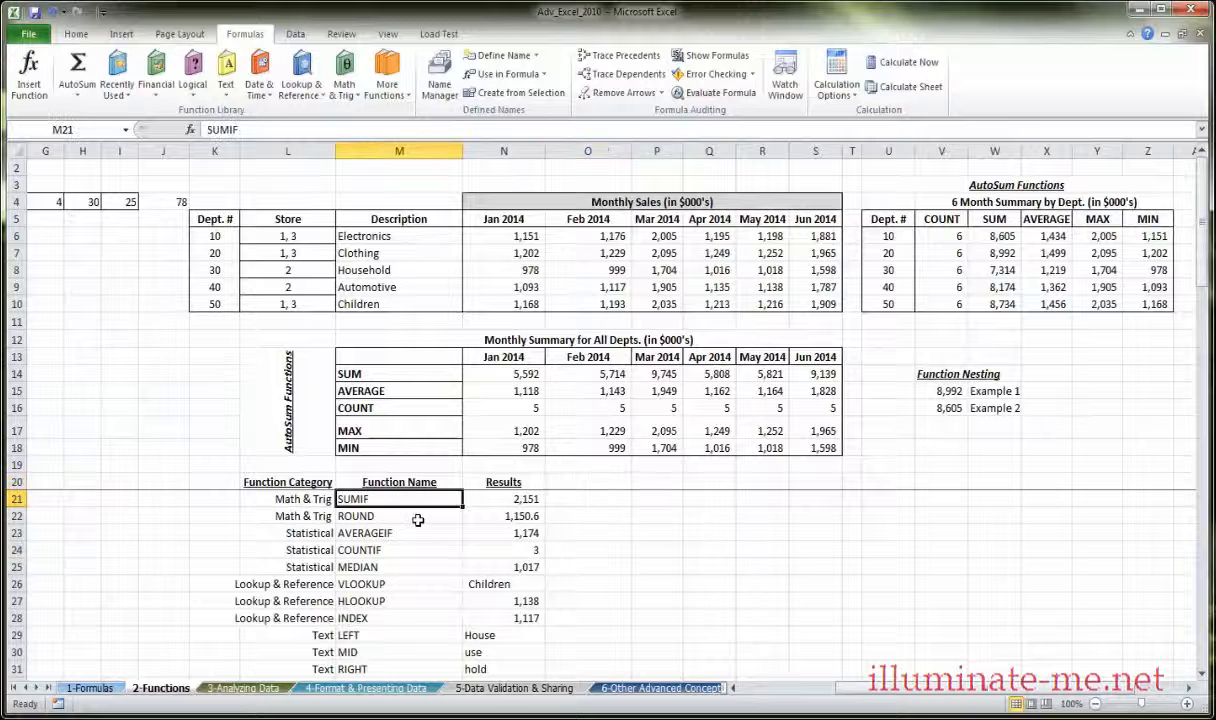
pyautogui.click(418, 520)
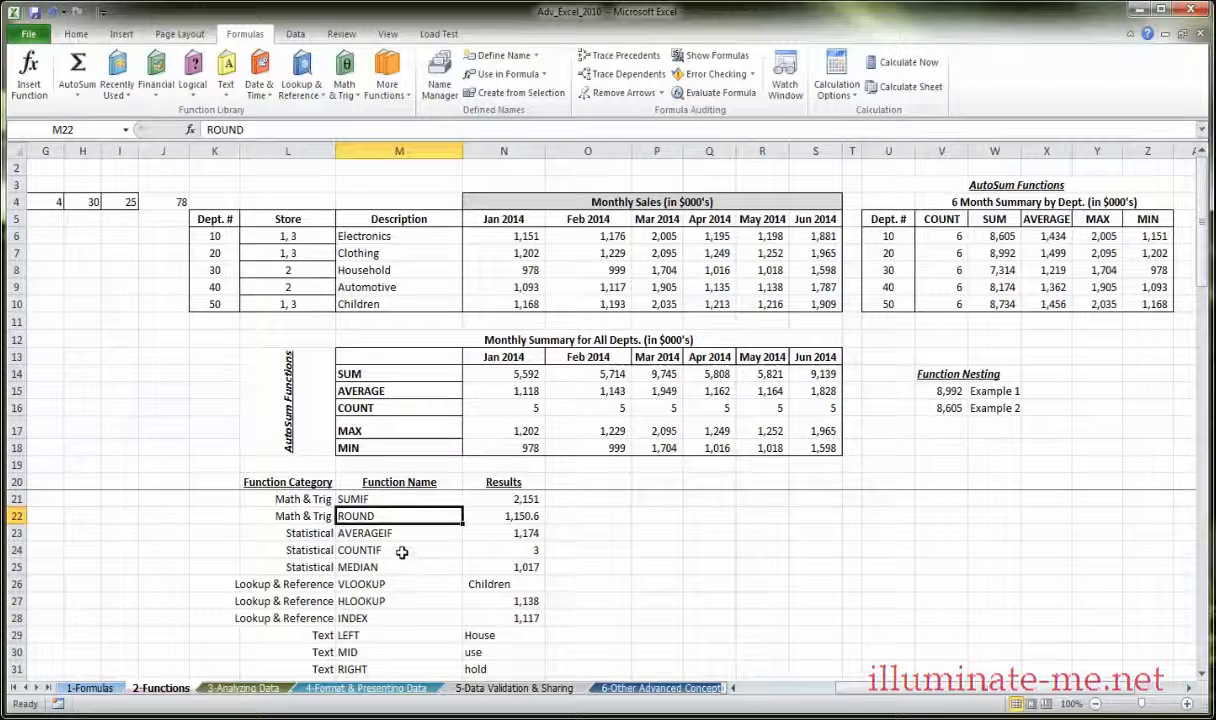
pyautogui.click(404, 500)
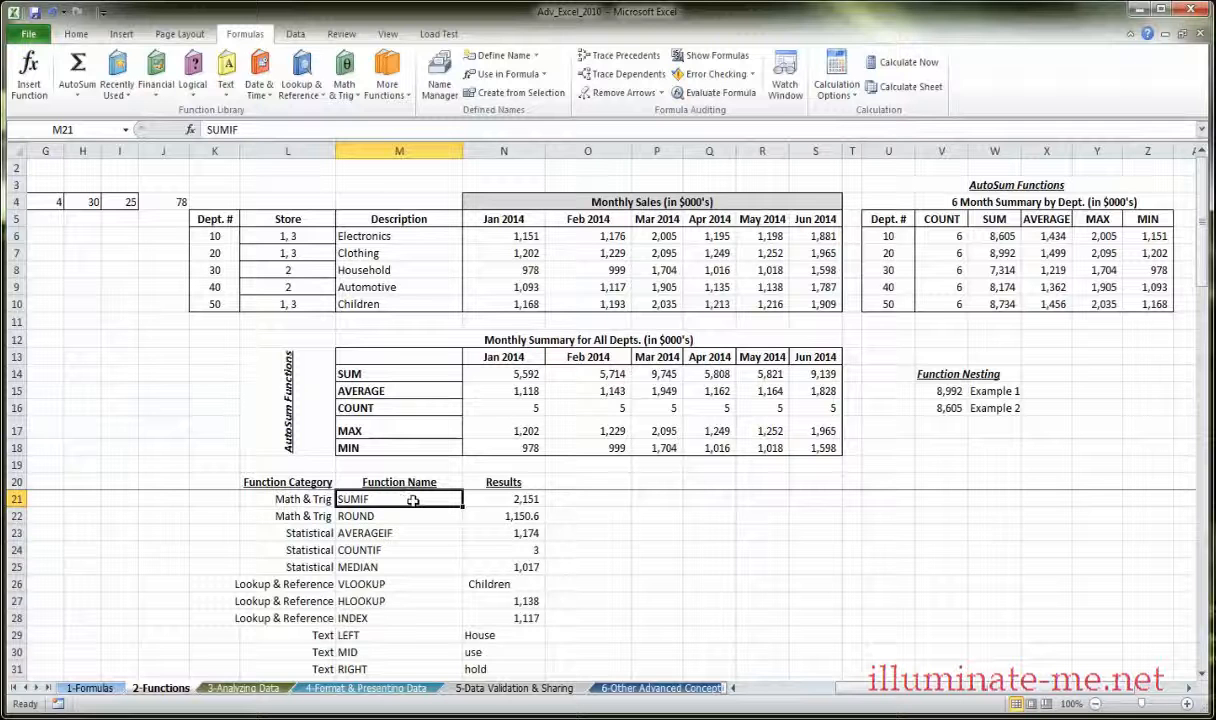
pyautogui.click(503, 501)
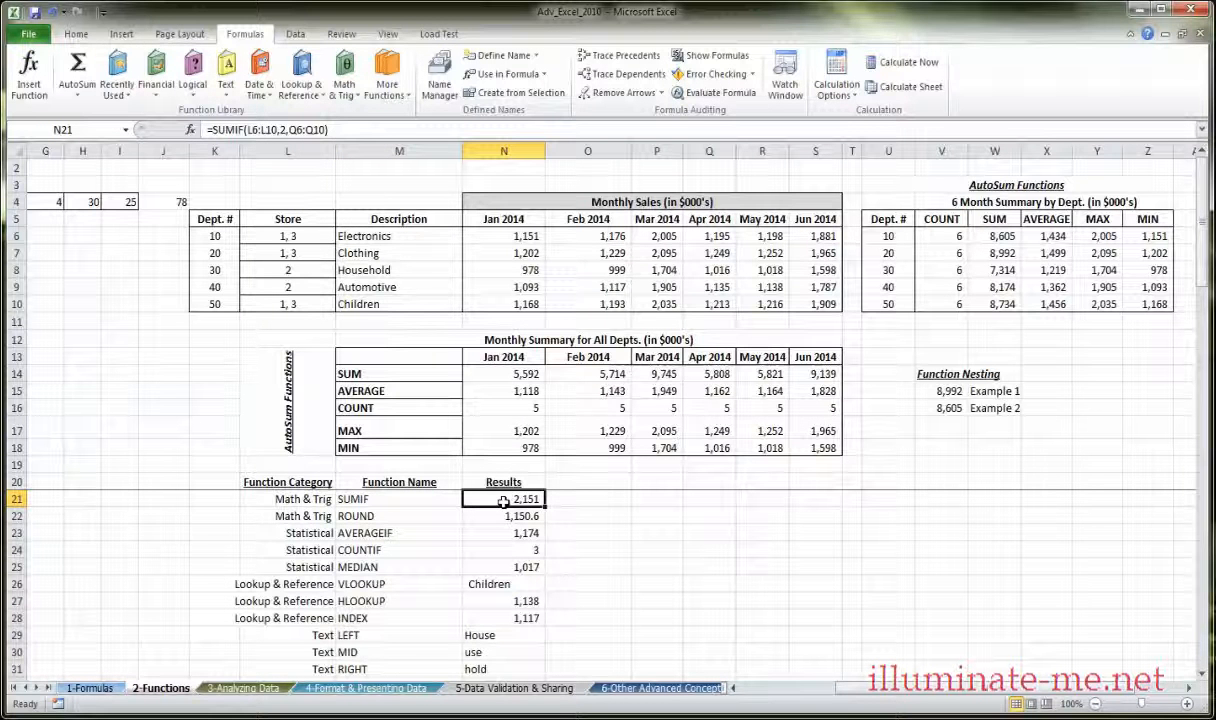
pyautogui.click(189, 131)
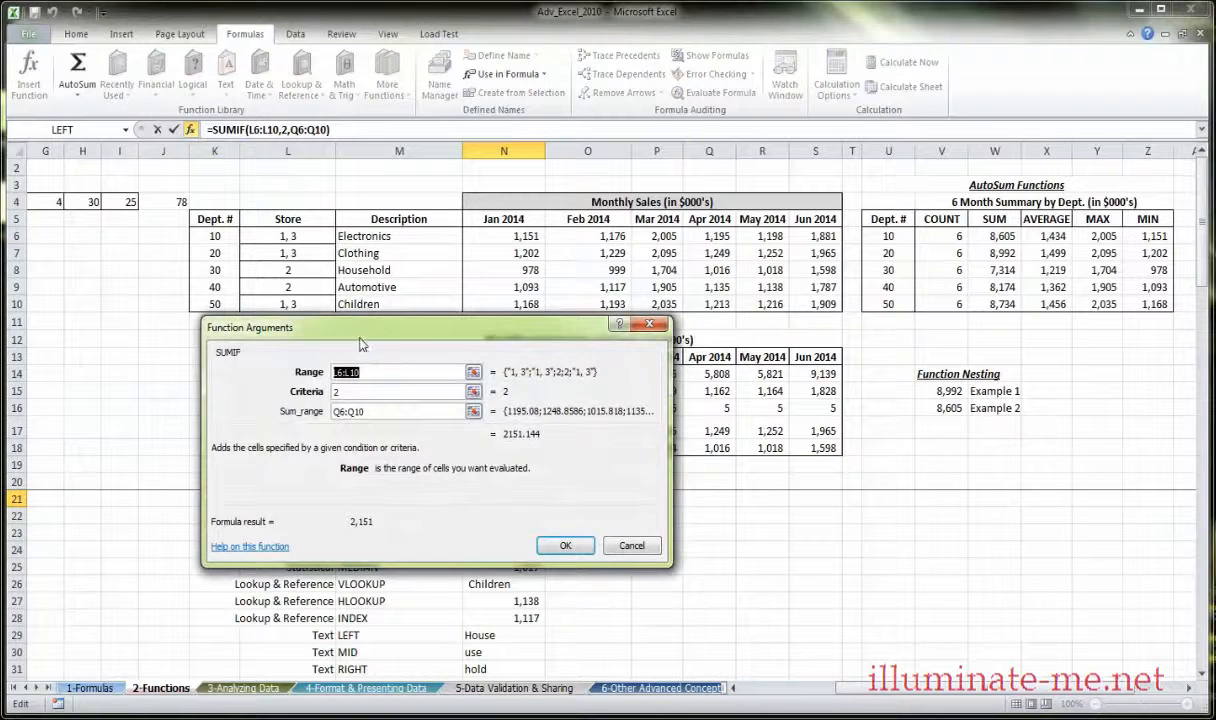
pyautogui.moveTo(362, 344); pyautogui.dragTo(701, 426)
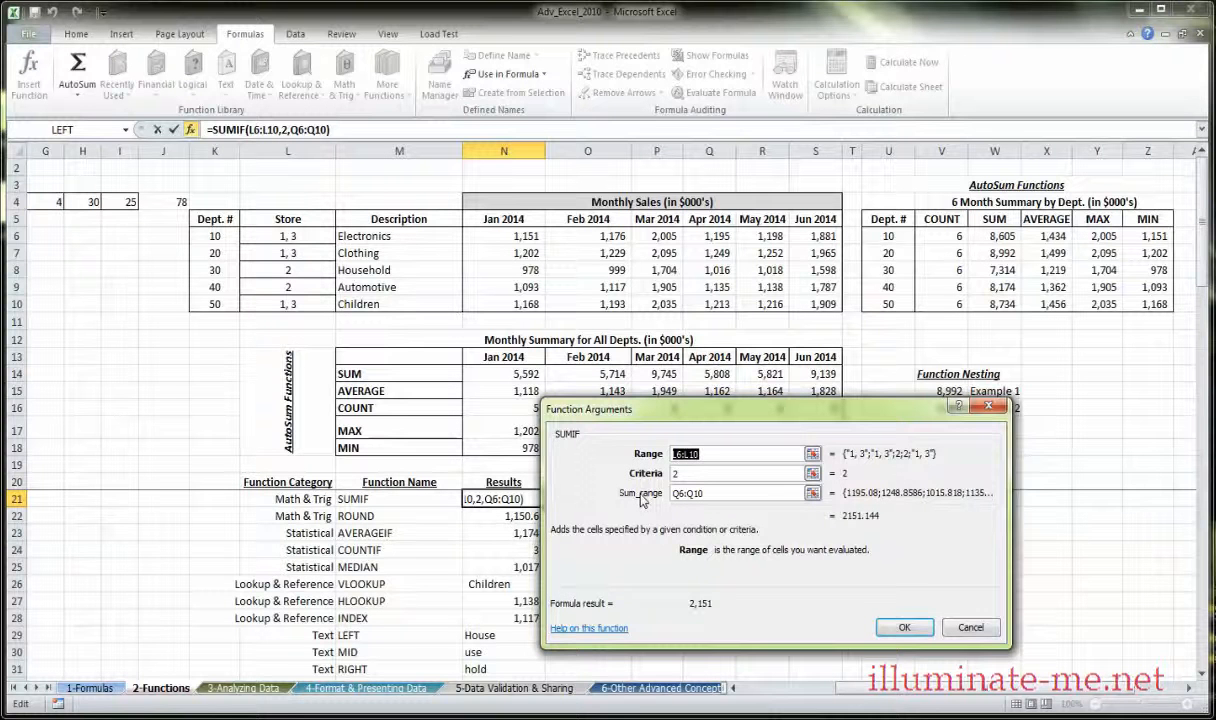
# Review the Range, Criteria and Sum_range arguments of the SUMIF function, then close its arguments dialog.
pyautogui.moveTo(658, 409); pyautogui.dragTo(708, 394)
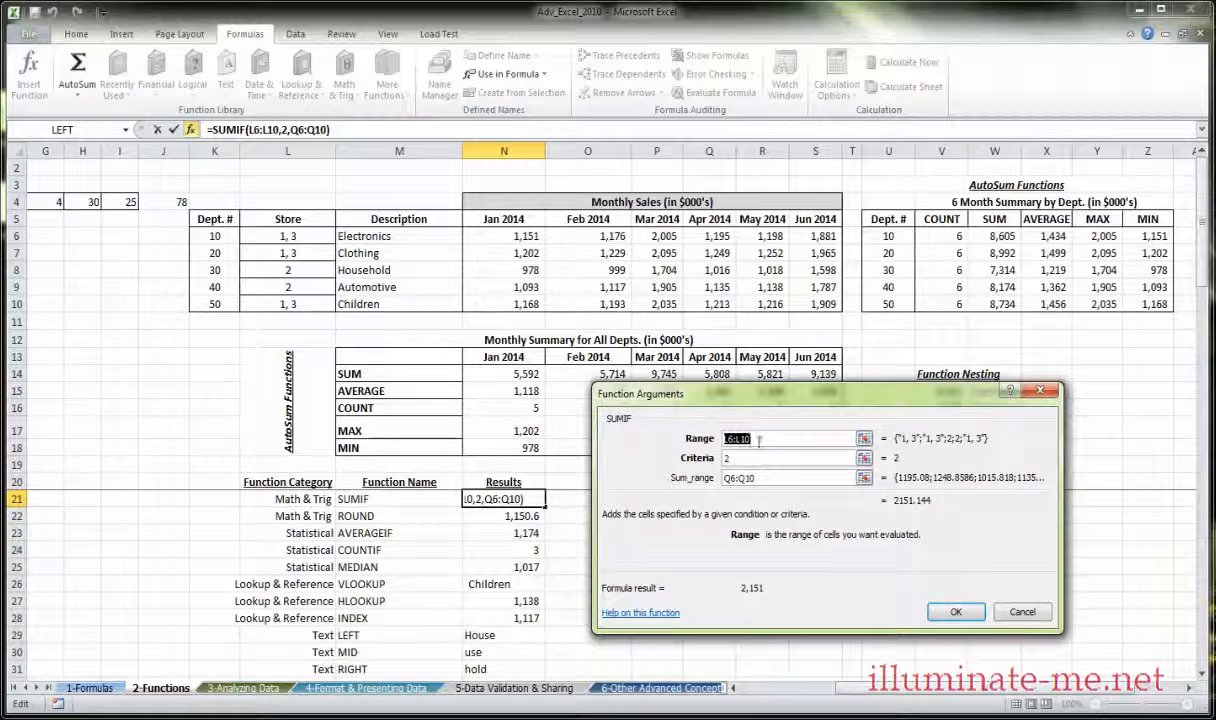
pyautogui.click(752, 458)
pyautogui.click(762, 477)
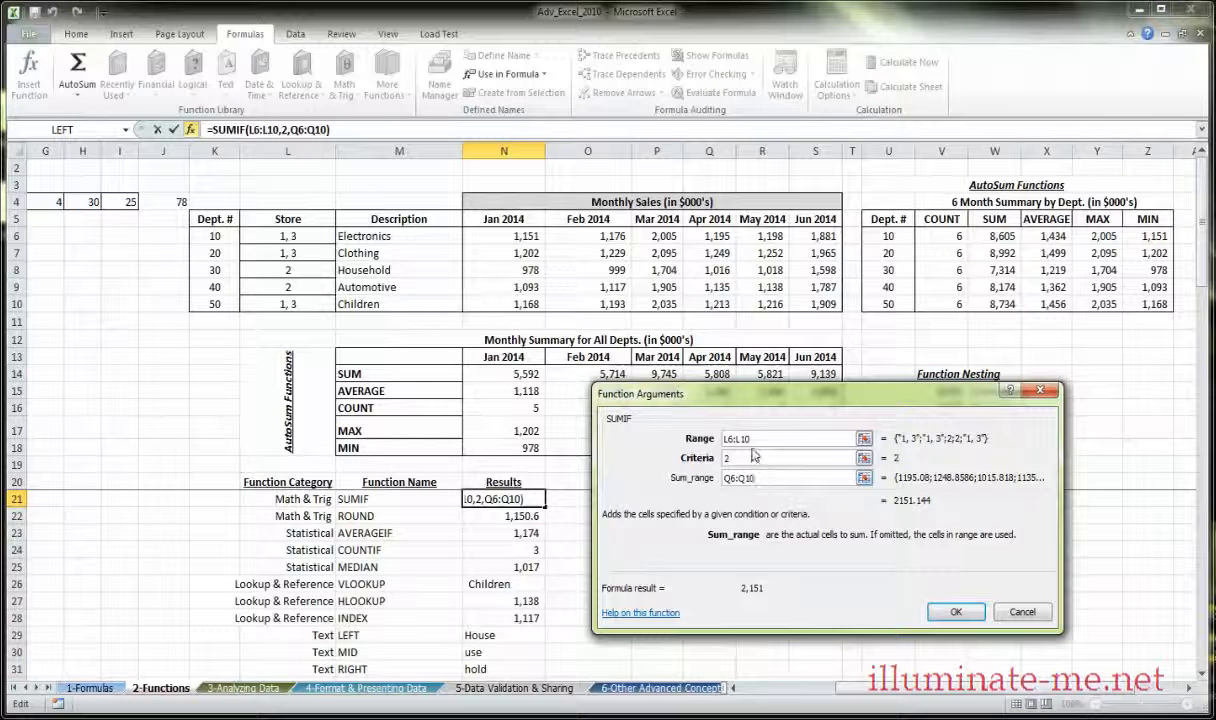
pyautogui.click(757, 440)
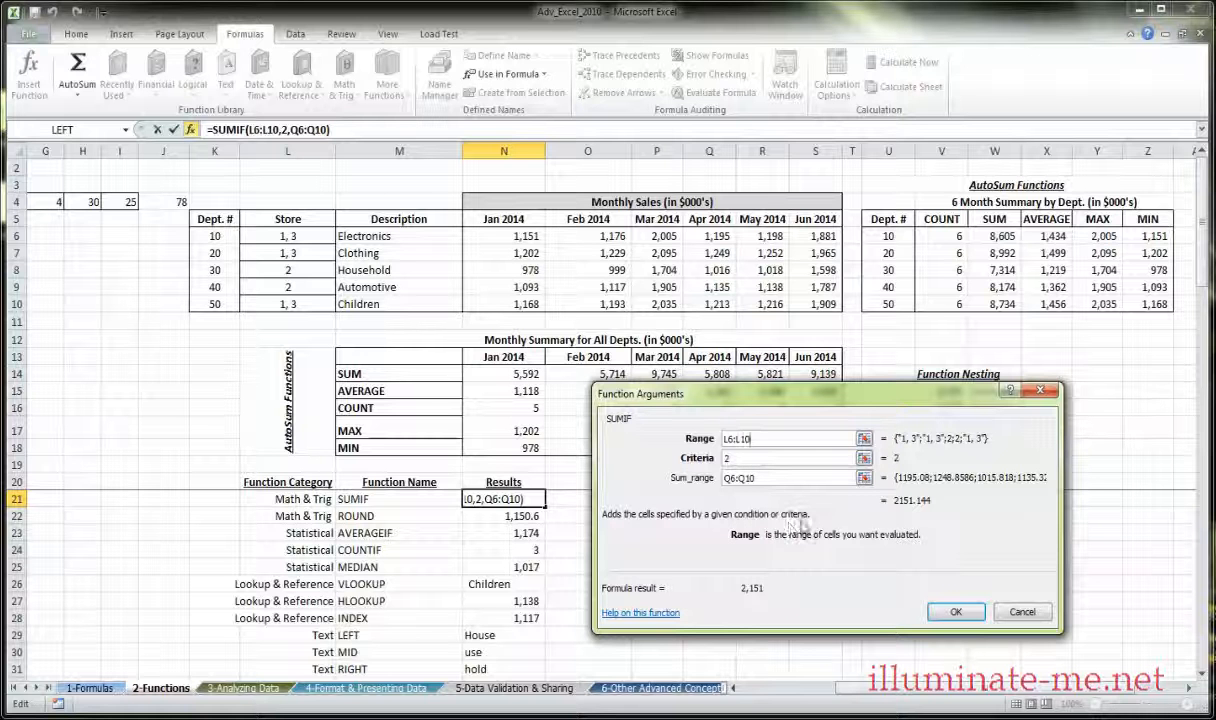
pyautogui.click(955, 611)
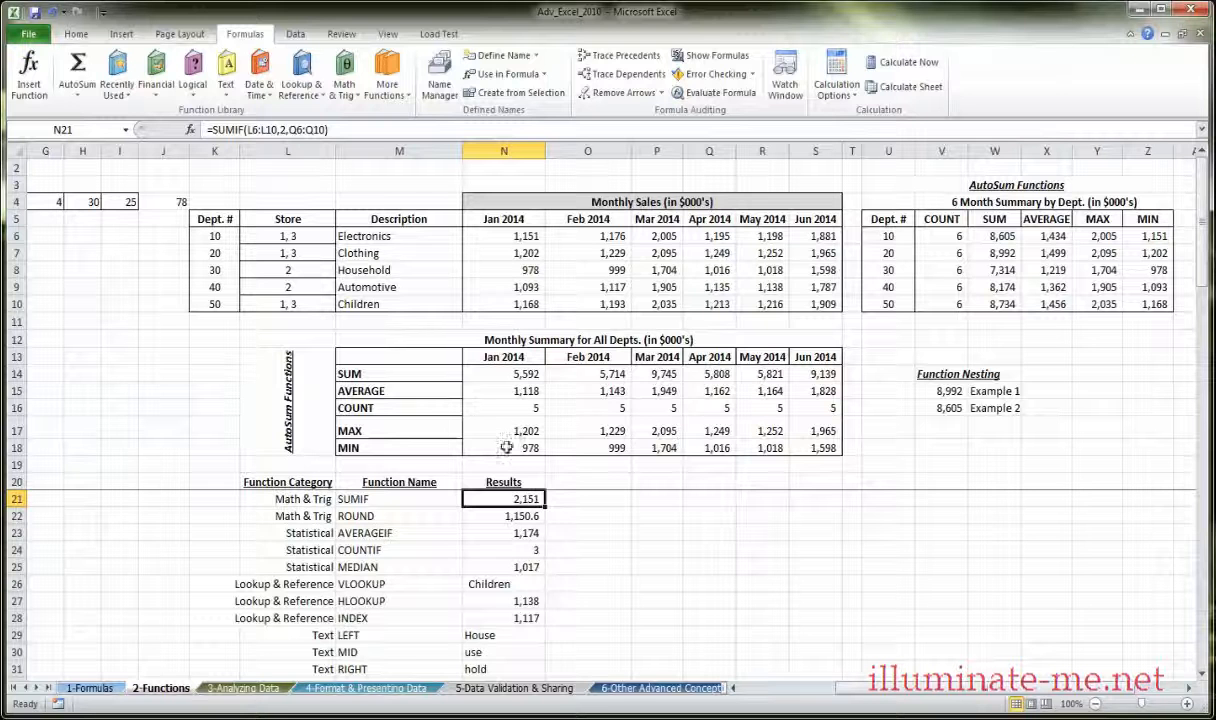
# Reopen the SUMIF arguments for N21, position the dialog below the Monthly Sales table, and examine each argument against the table.
pyautogui.click(190, 130)
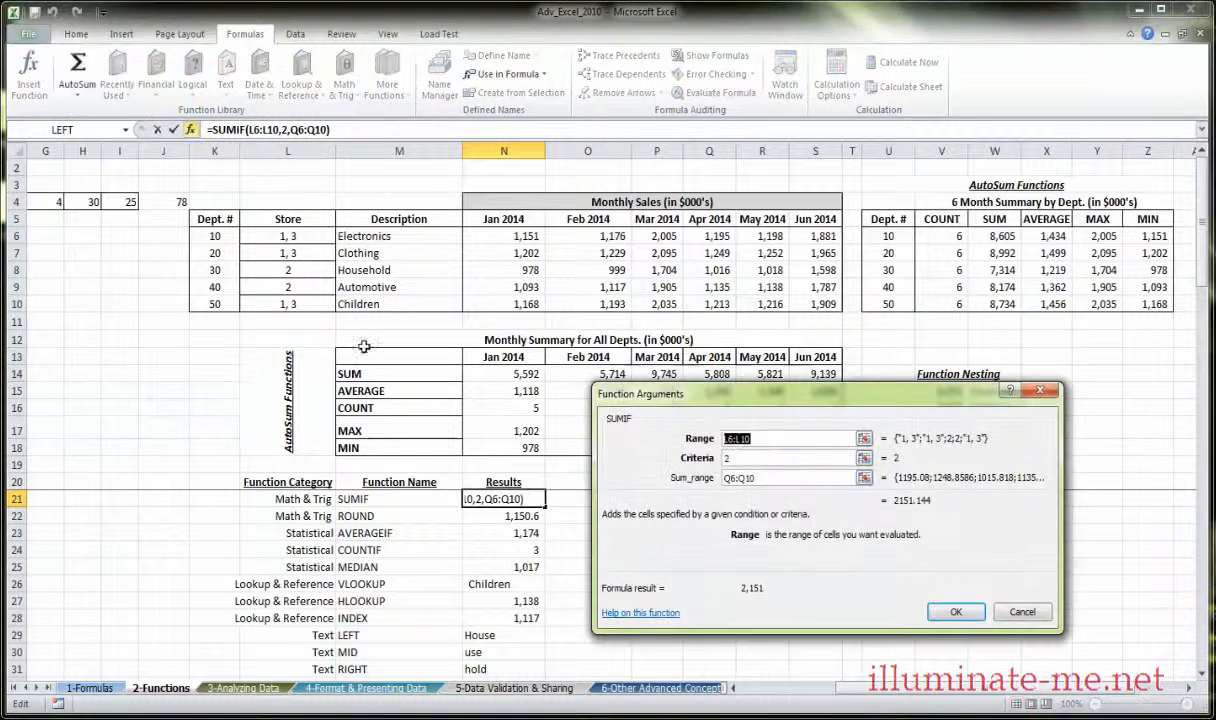
pyautogui.moveTo(631, 397); pyautogui.dragTo(638, 413)
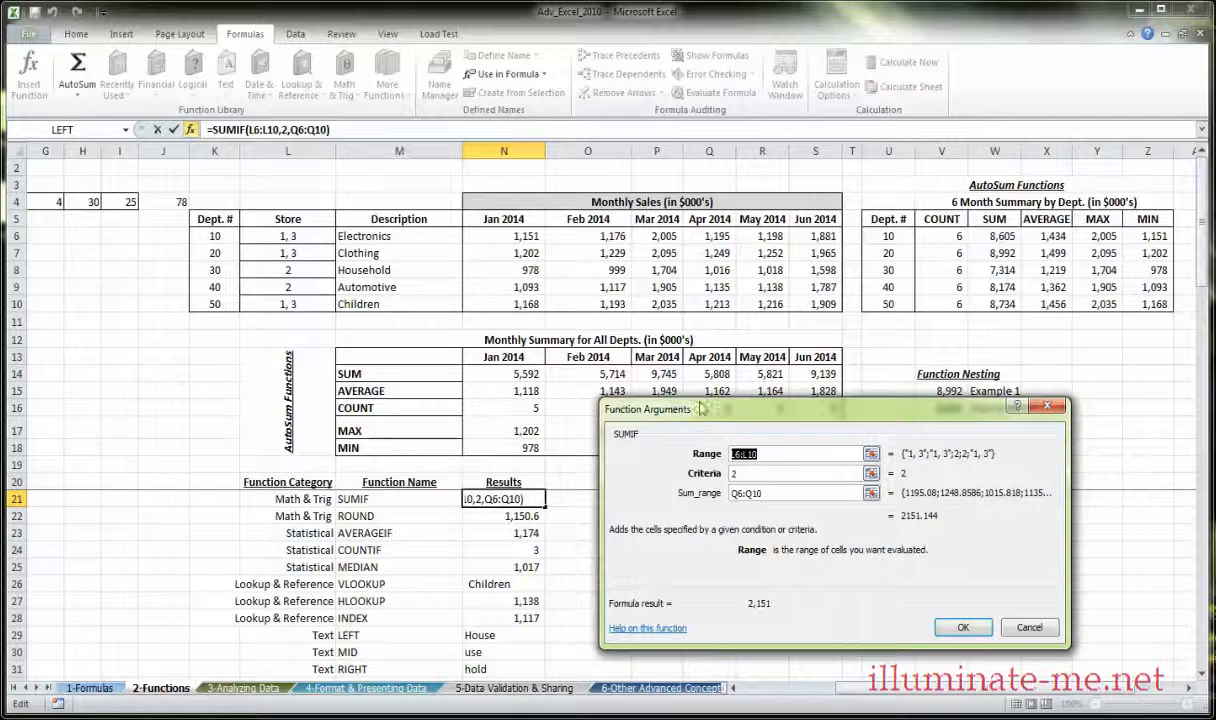
pyautogui.moveTo(703, 418); pyautogui.dragTo(565, 360)
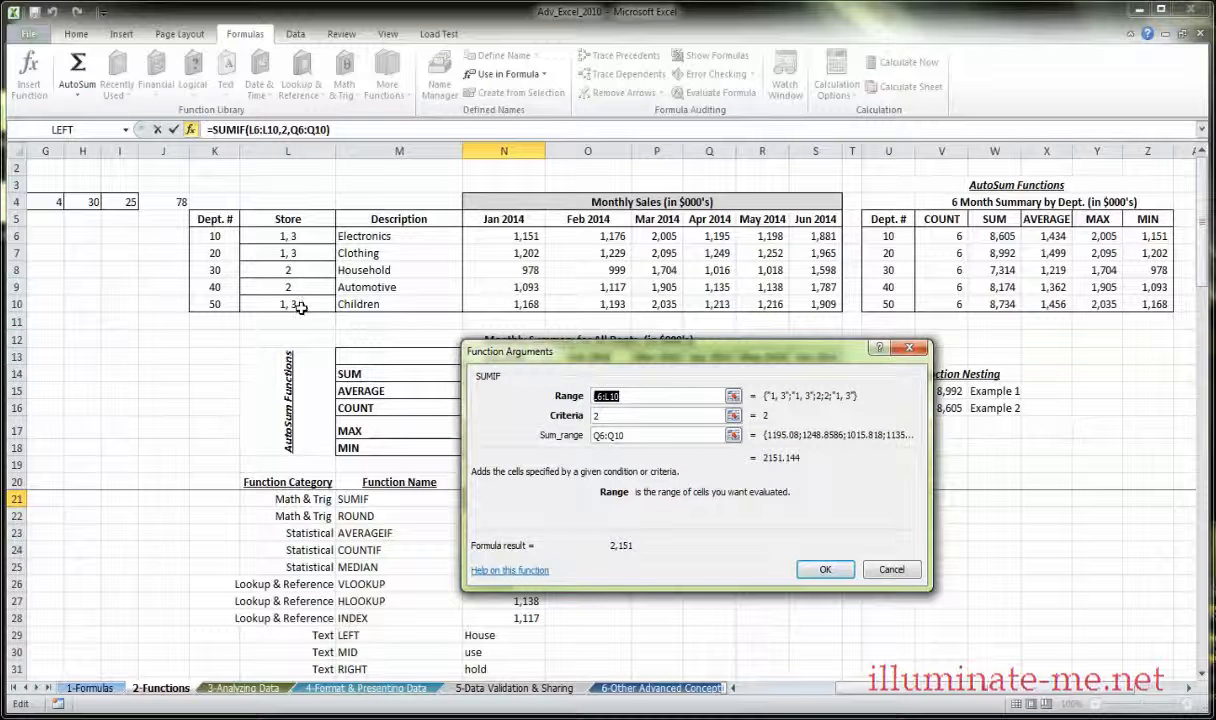
pyautogui.click(612, 416)
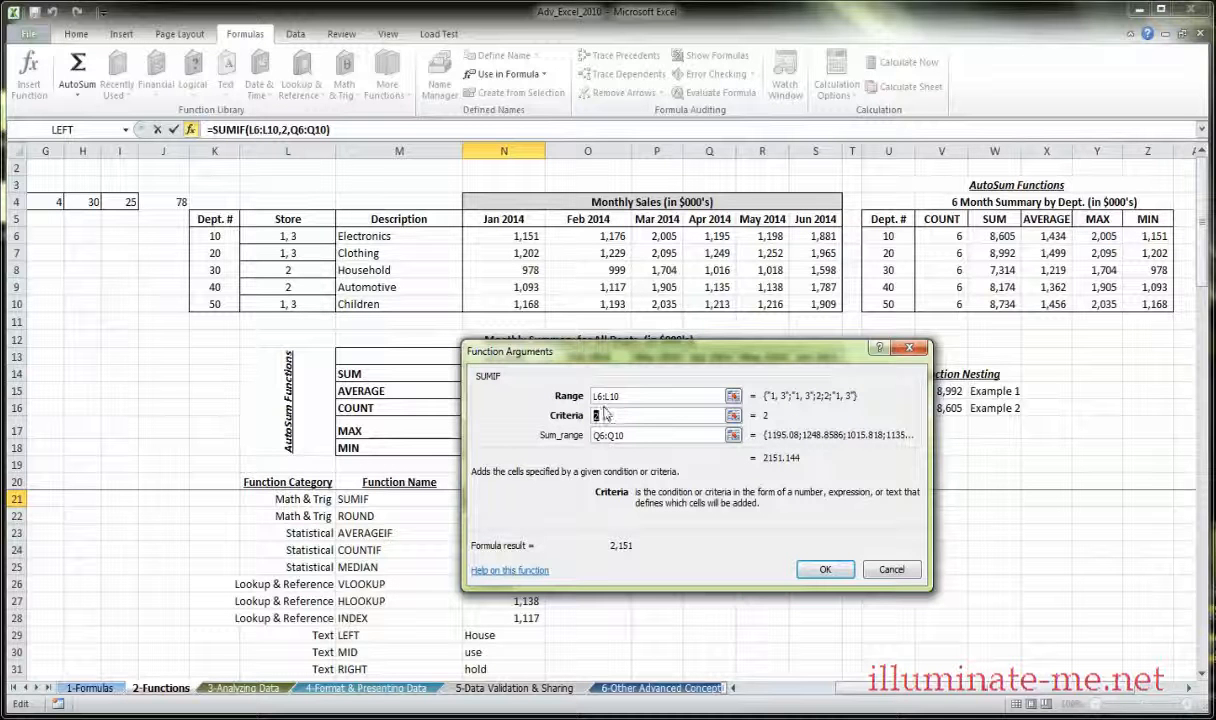
pyautogui.click(636, 435)
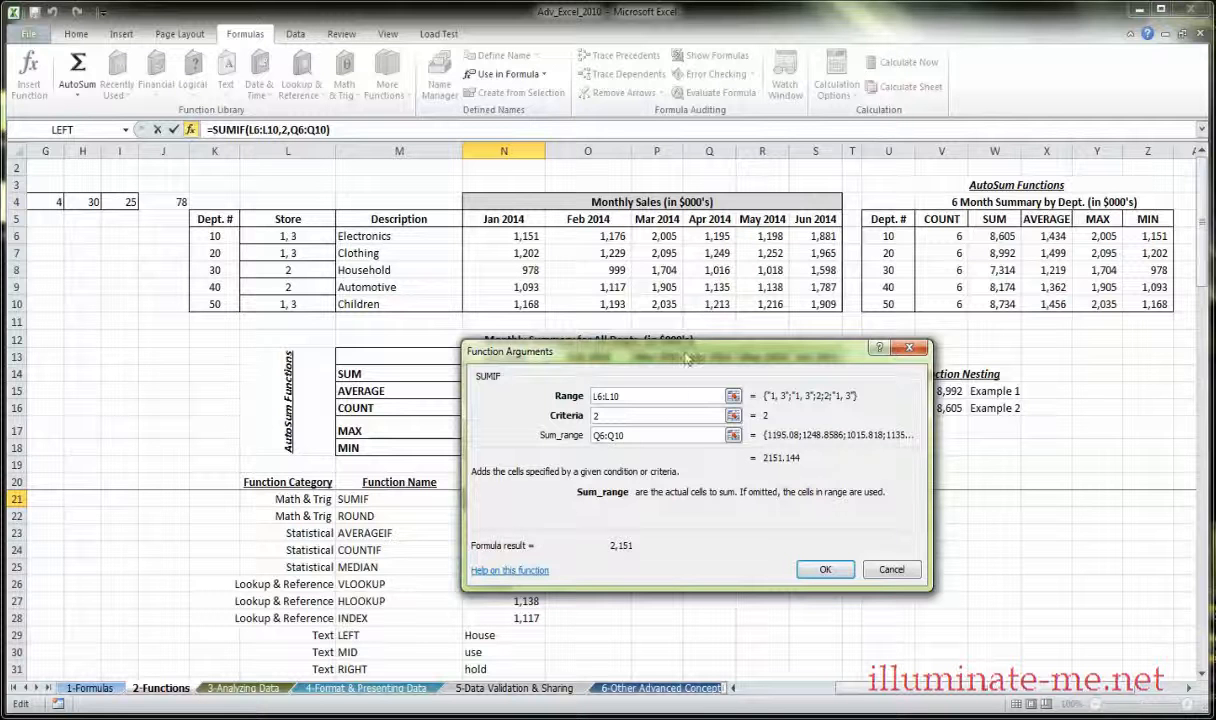
pyautogui.click(654, 397)
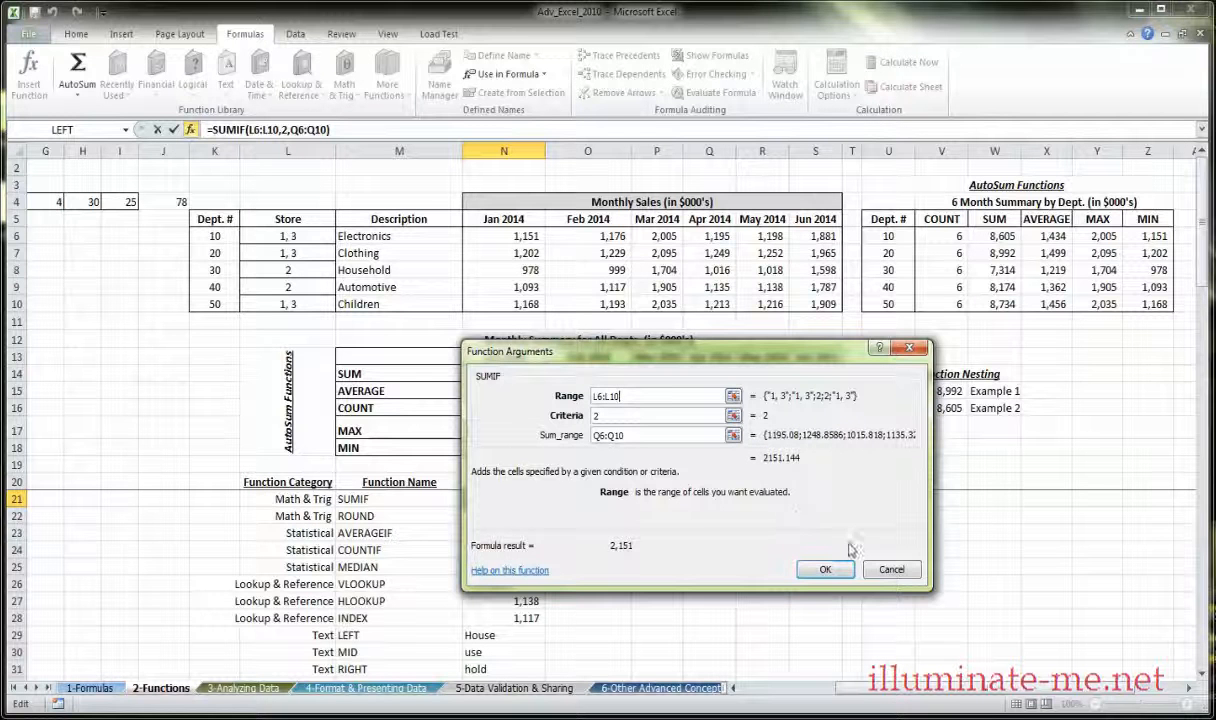
pyautogui.click(815, 568)
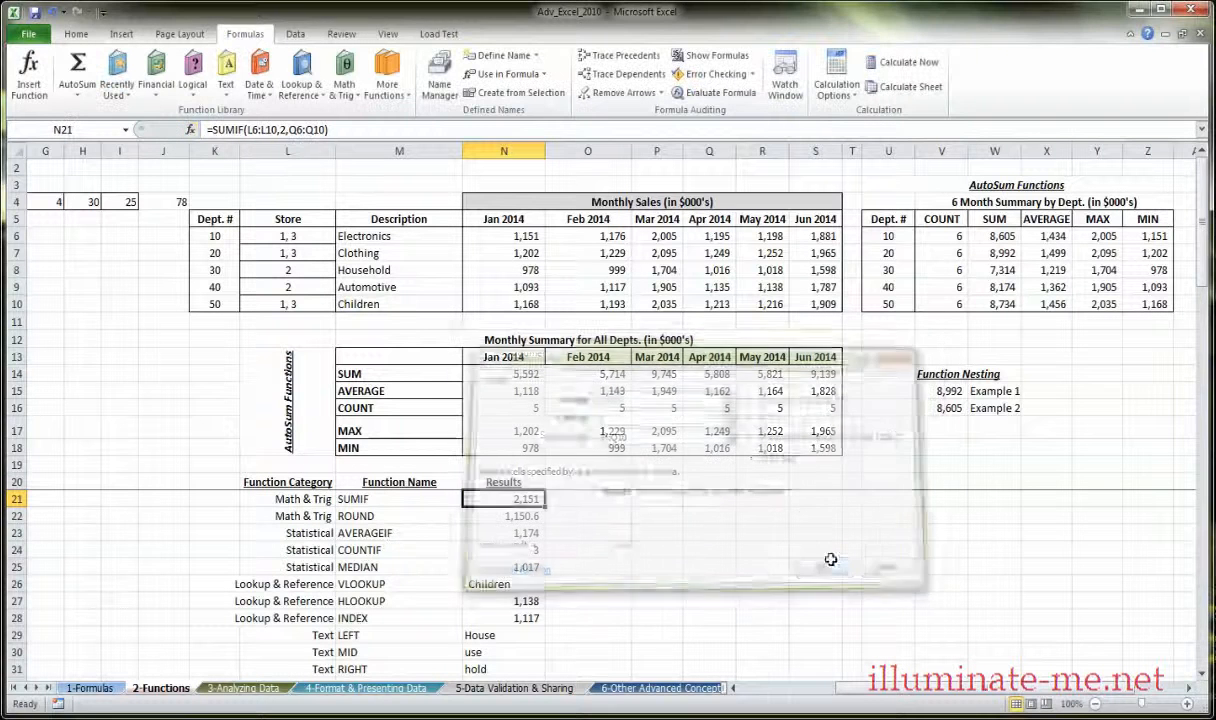
# Inspect the store 2 entries in the Store column and the Apr 2014 sales range Q6:Q10 used by SUMIF.
pyautogui.click(316, 271)
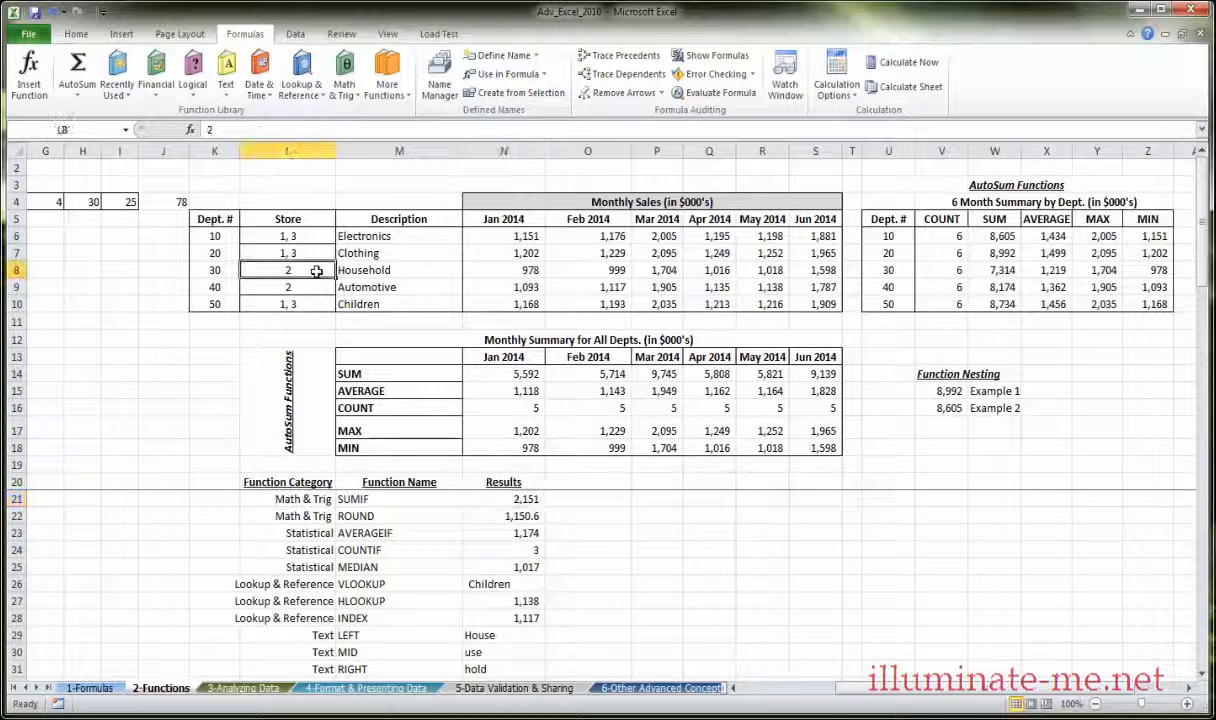
pyautogui.moveTo(316, 271)
pyautogui.mouseDown()
pyautogui.moveTo(316, 283)
pyautogui.moveTo(316, 270)
pyautogui.mouseUp()
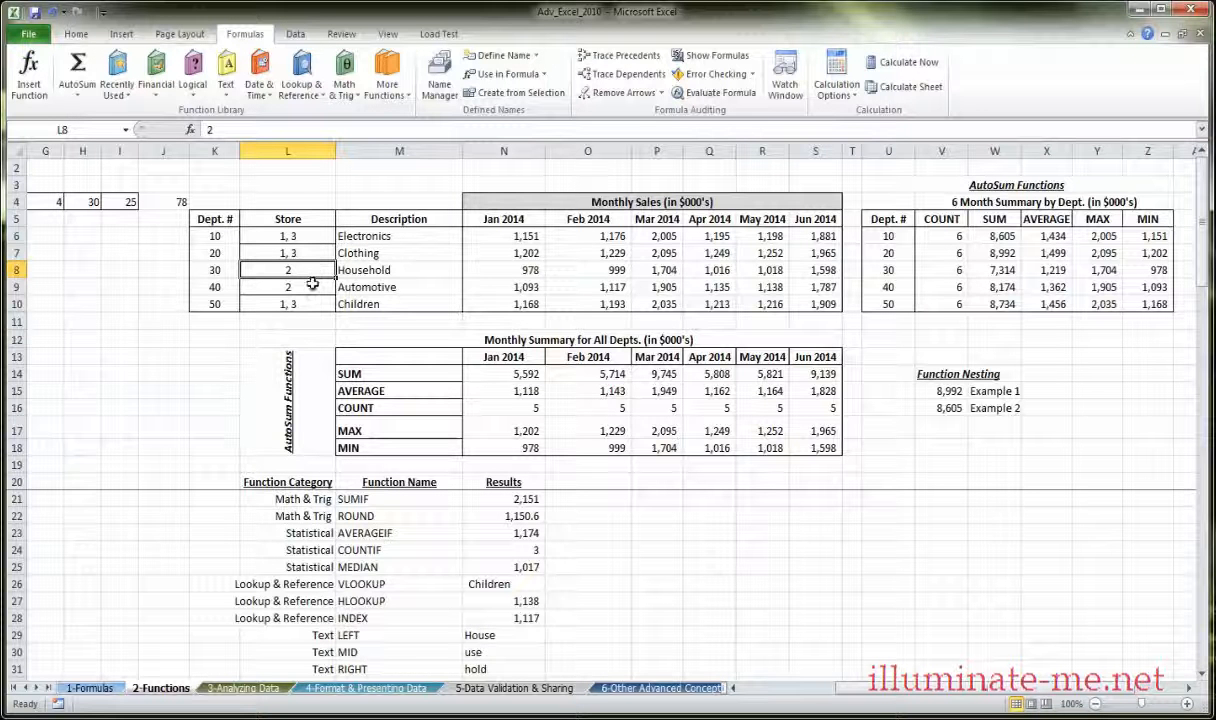
pyautogui.click(313, 287)
pyautogui.moveTo(316, 270); pyautogui.dragTo(720, 303)
pyautogui.click(722, 236)
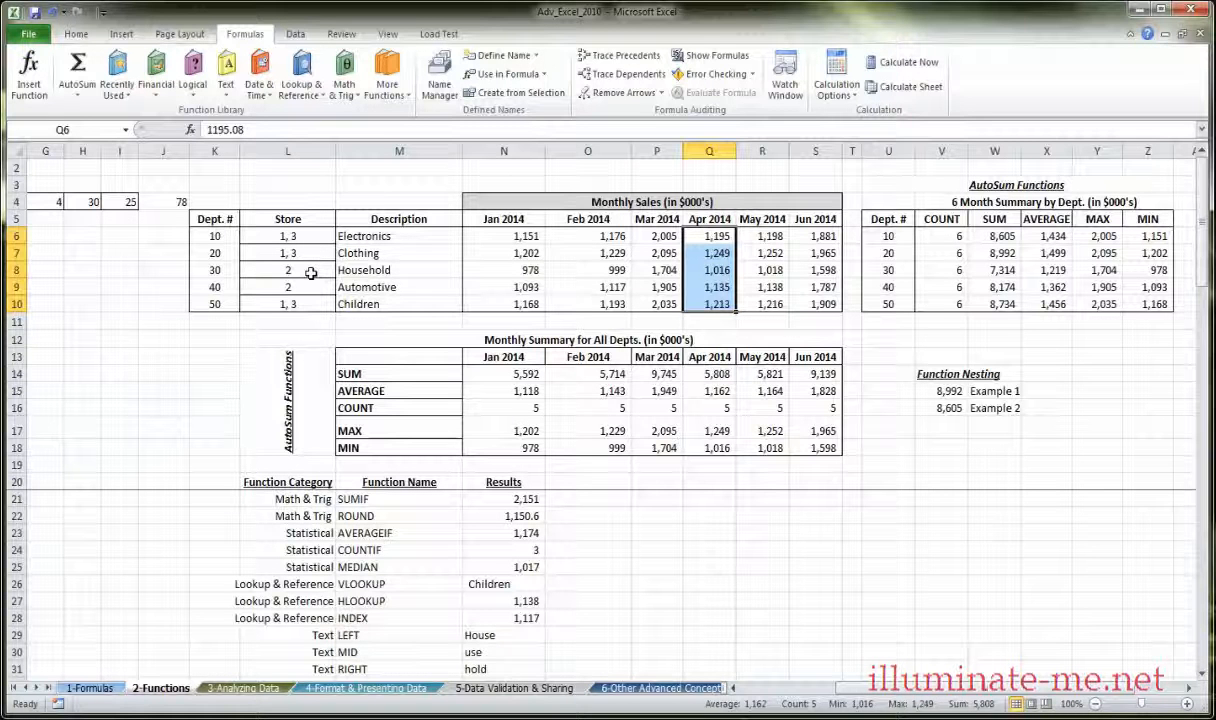
# Trace the Household and Automotive rows from Store to Apr 2014 and check the sum of Q8:Q9.
pyautogui.moveTo(311, 273); pyautogui.dragTo(700, 270)
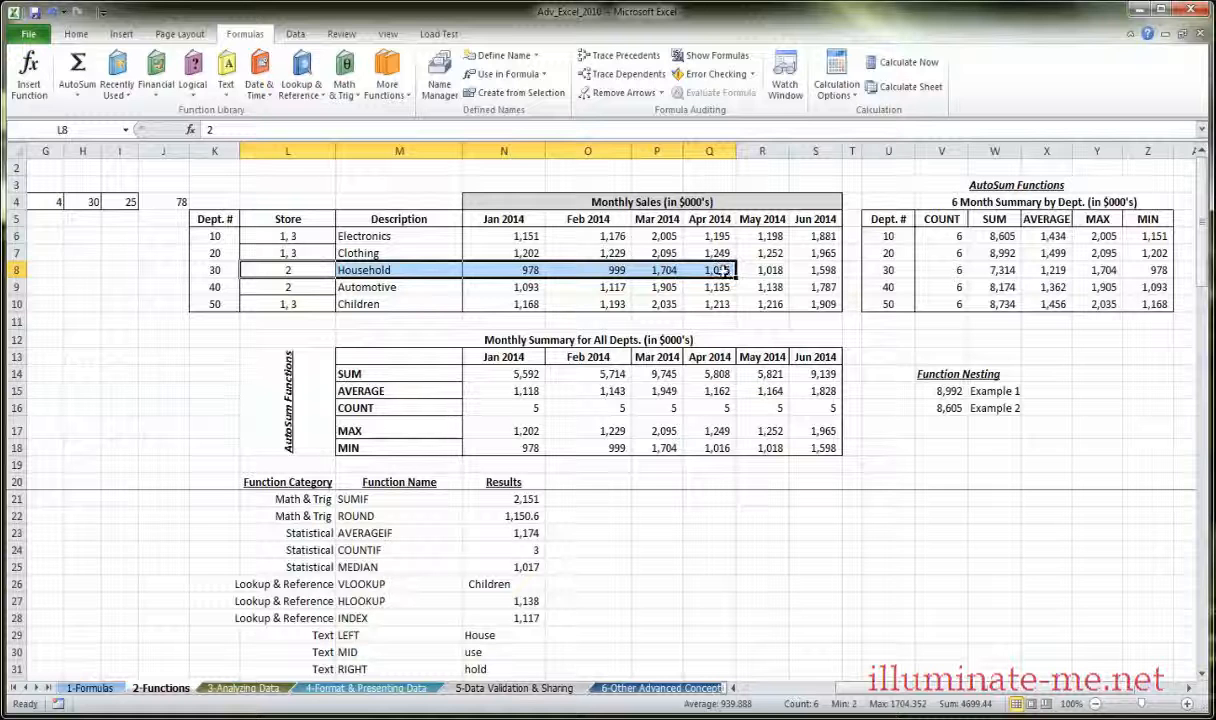
pyautogui.click(692, 270)
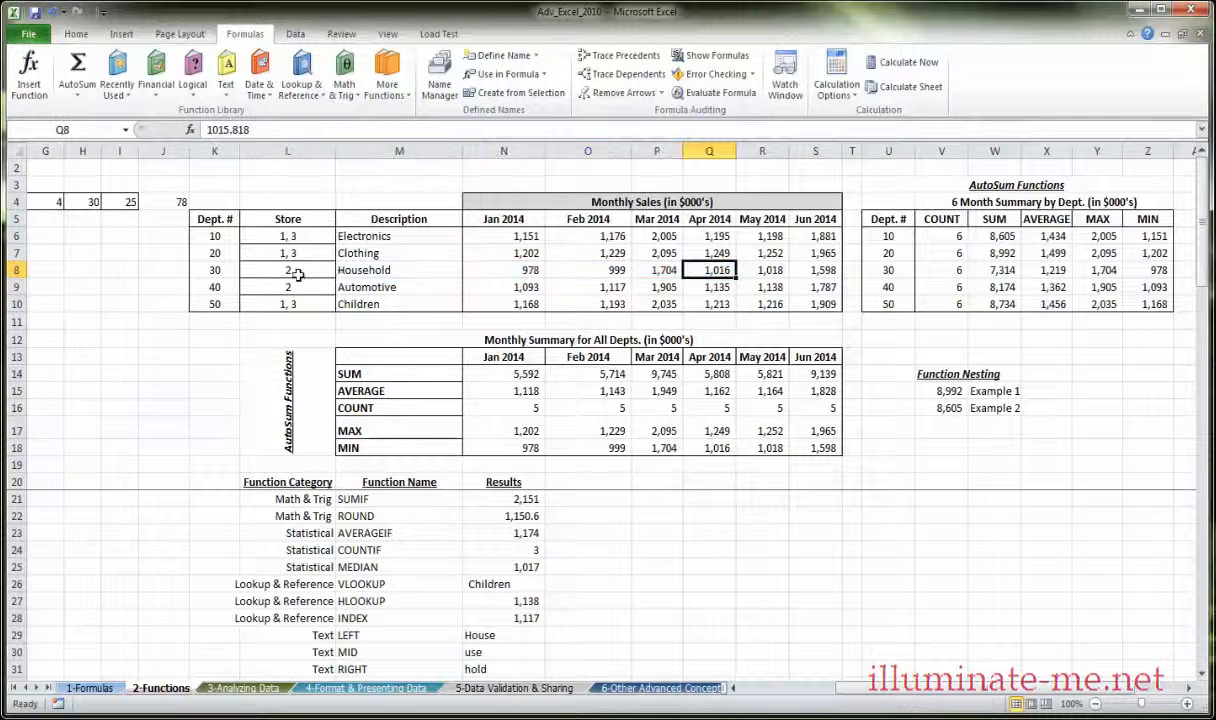
pyautogui.moveTo(285, 270); pyautogui.dragTo(690, 272)
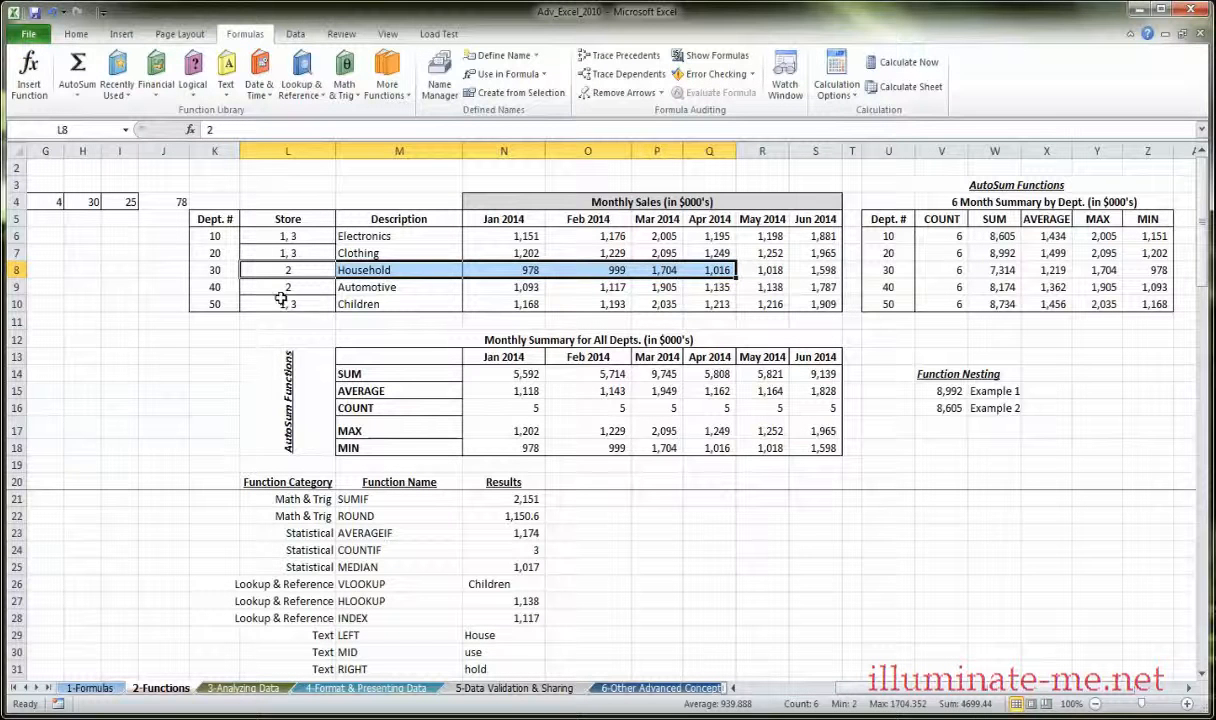
pyautogui.moveTo(268, 287); pyautogui.dragTo(740, 291)
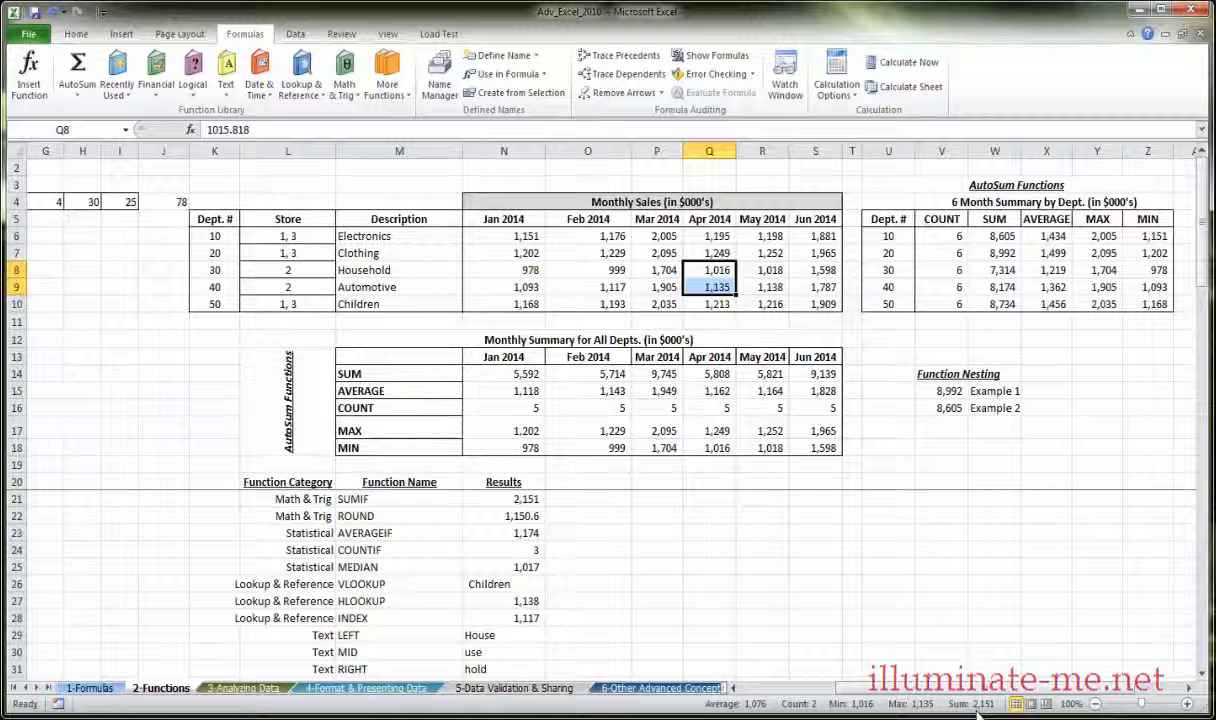
# Recheck the SUMIF arguments behind N21, going through the store range, the criteria and the April sum range.
pyautogui.click(538, 500)
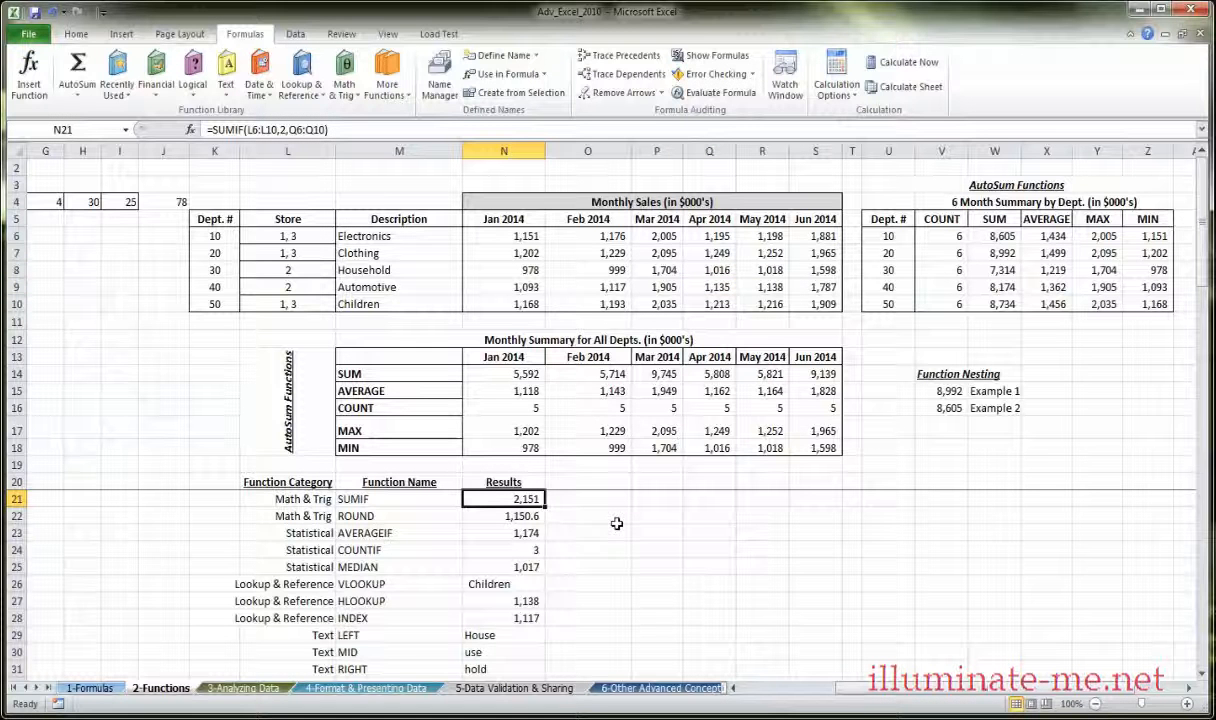
pyautogui.click(189, 130)
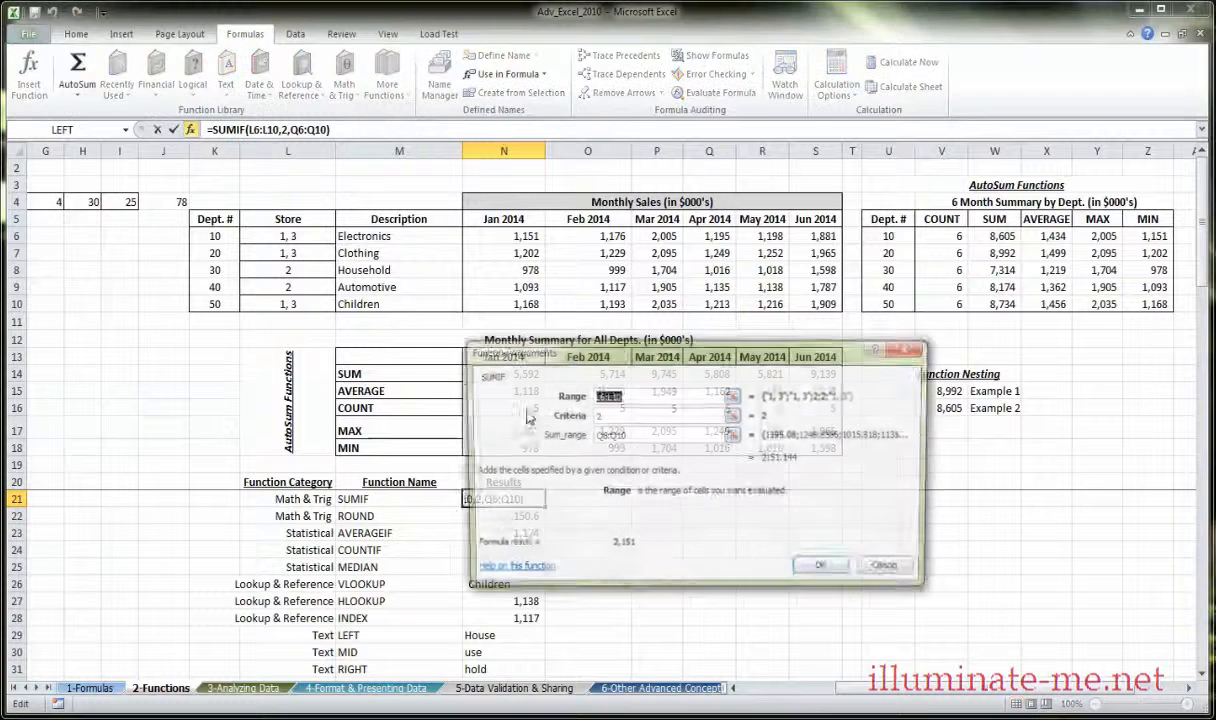
pyautogui.moveTo(626, 358); pyautogui.dragTo(713, 391)
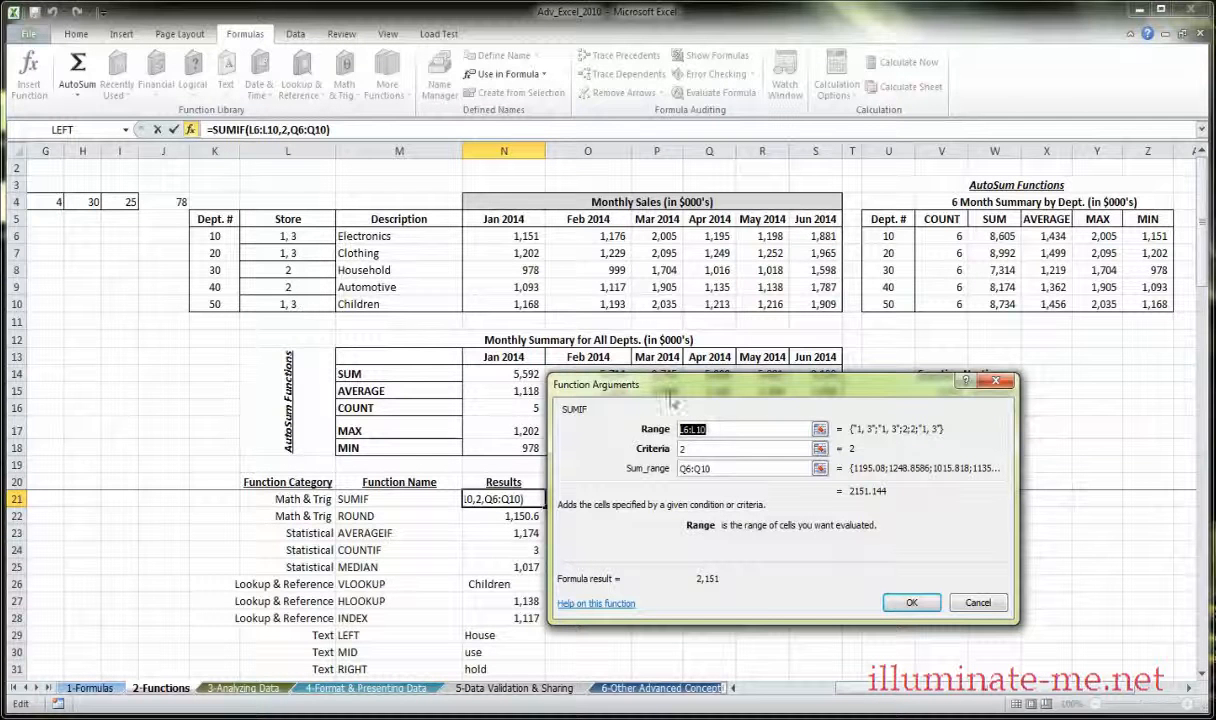
pyautogui.click(700, 428)
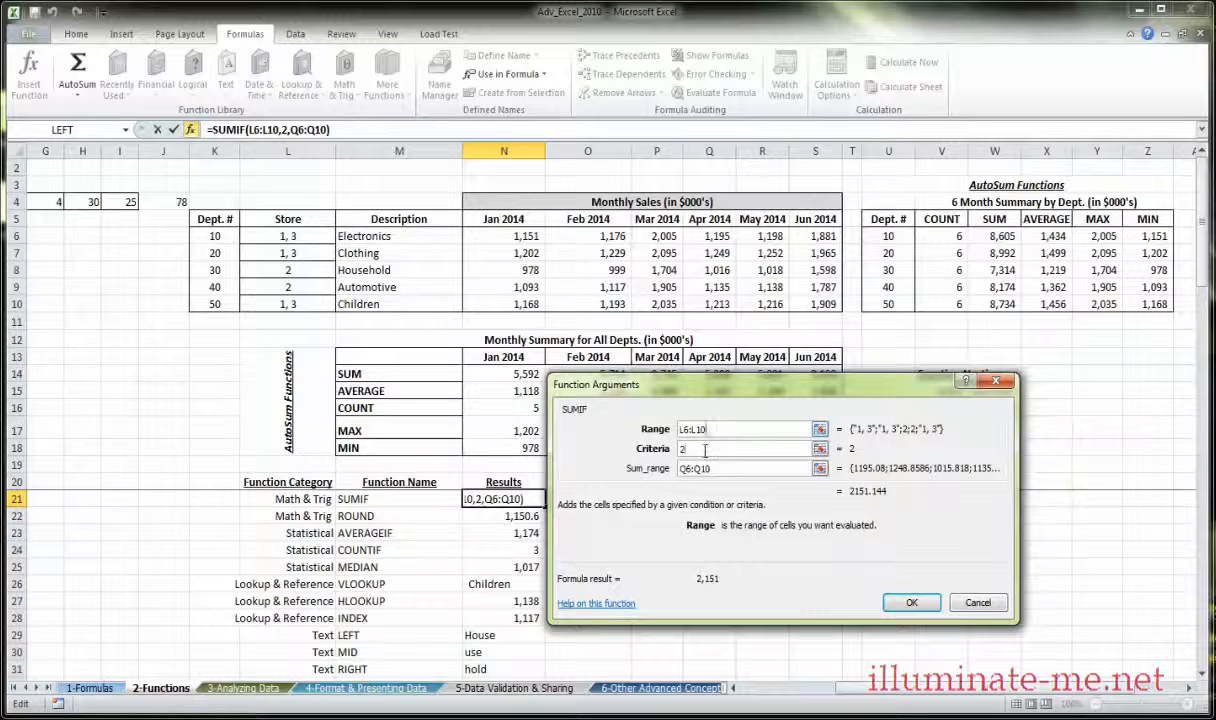
pyautogui.click(705, 450)
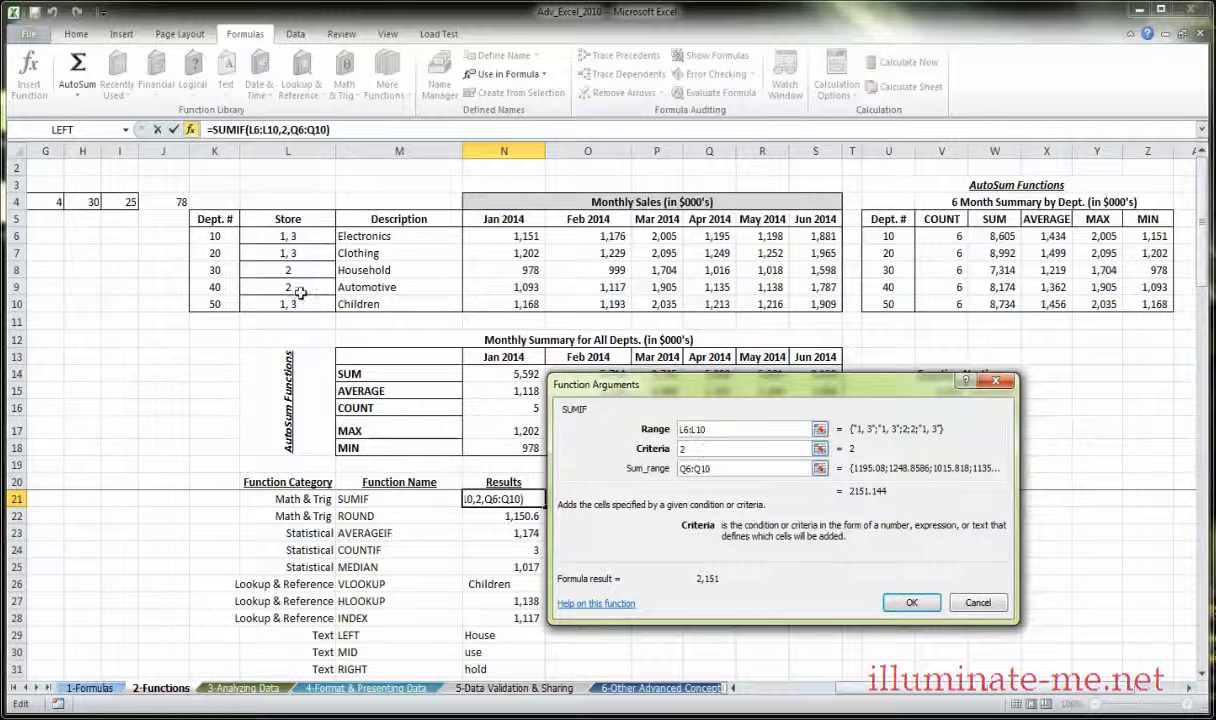
pyautogui.click(725, 467)
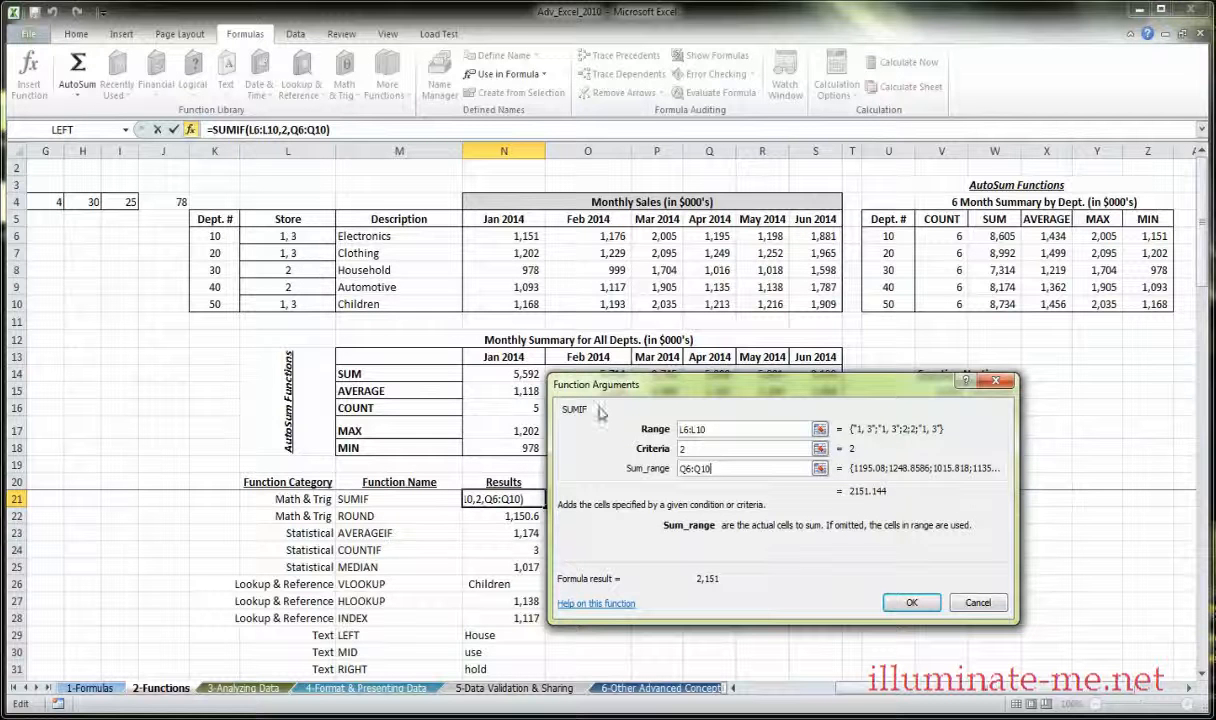
pyautogui.click(912, 602)
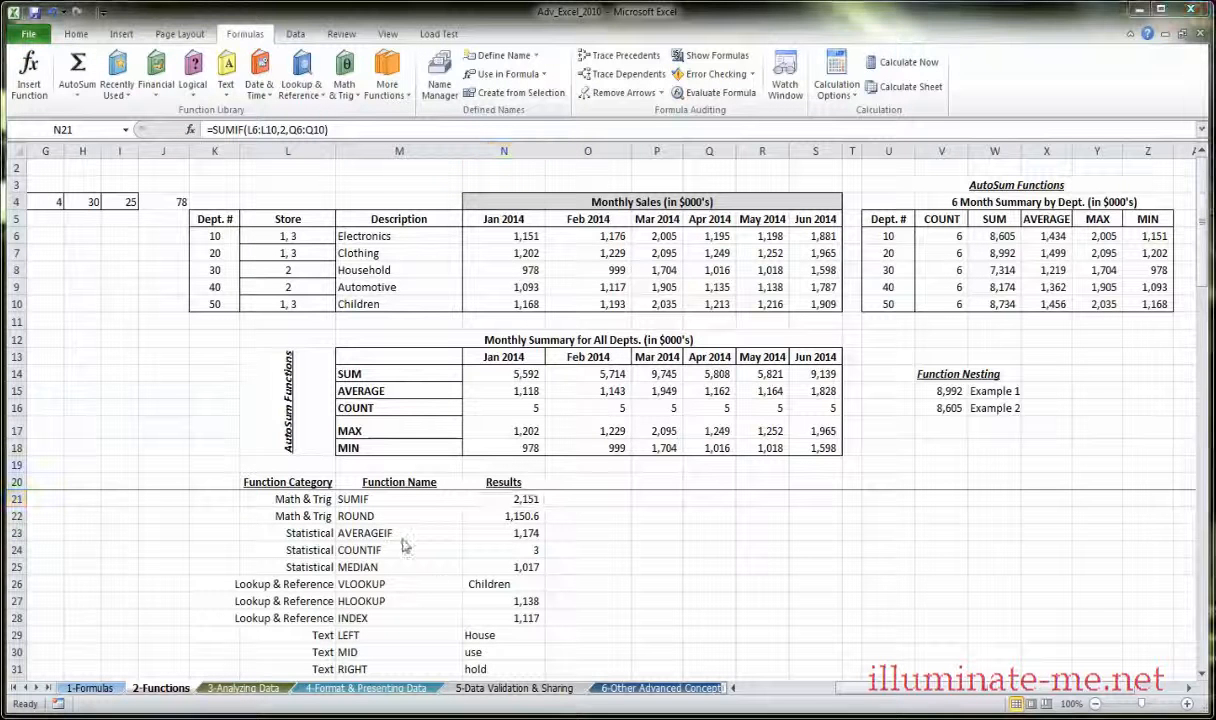
# Examine the Number and Num_digits arguments of the ROUND function in N22 and compare its result with source cell N6.
pyautogui.click(376, 516)
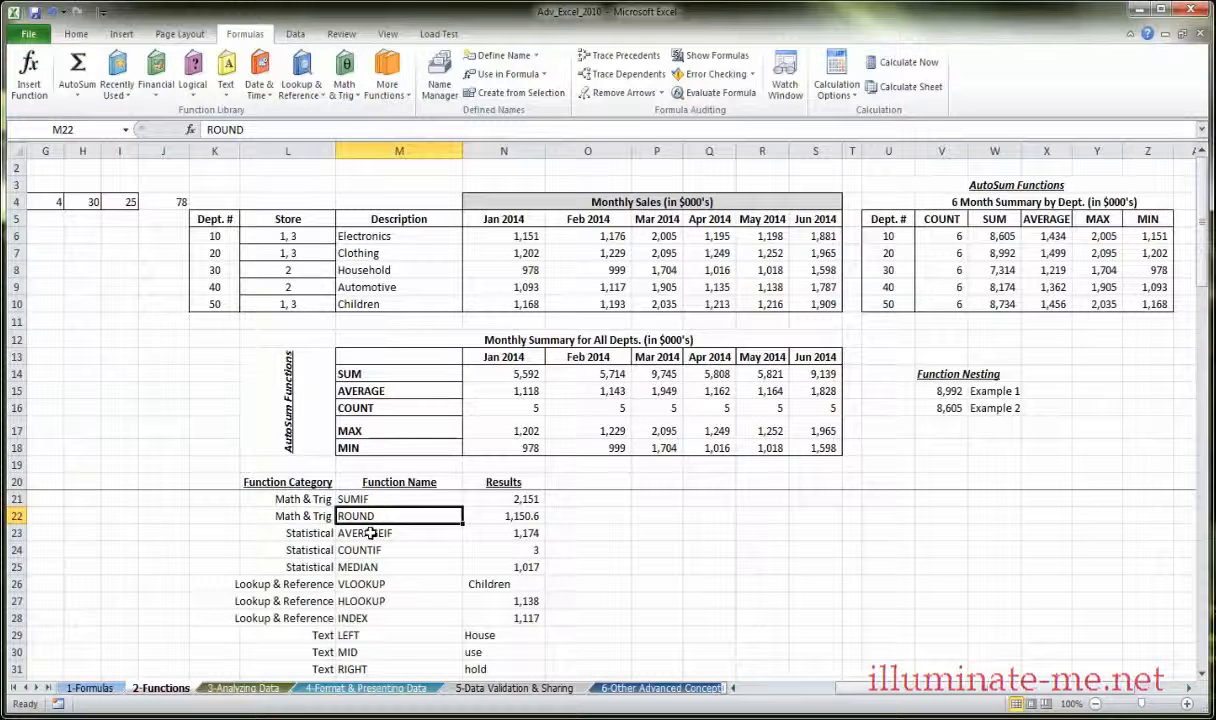
pyautogui.click(370, 533)
pyautogui.click(318, 533)
pyautogui.click(366, 516)
pyautogui.click(469, 512)
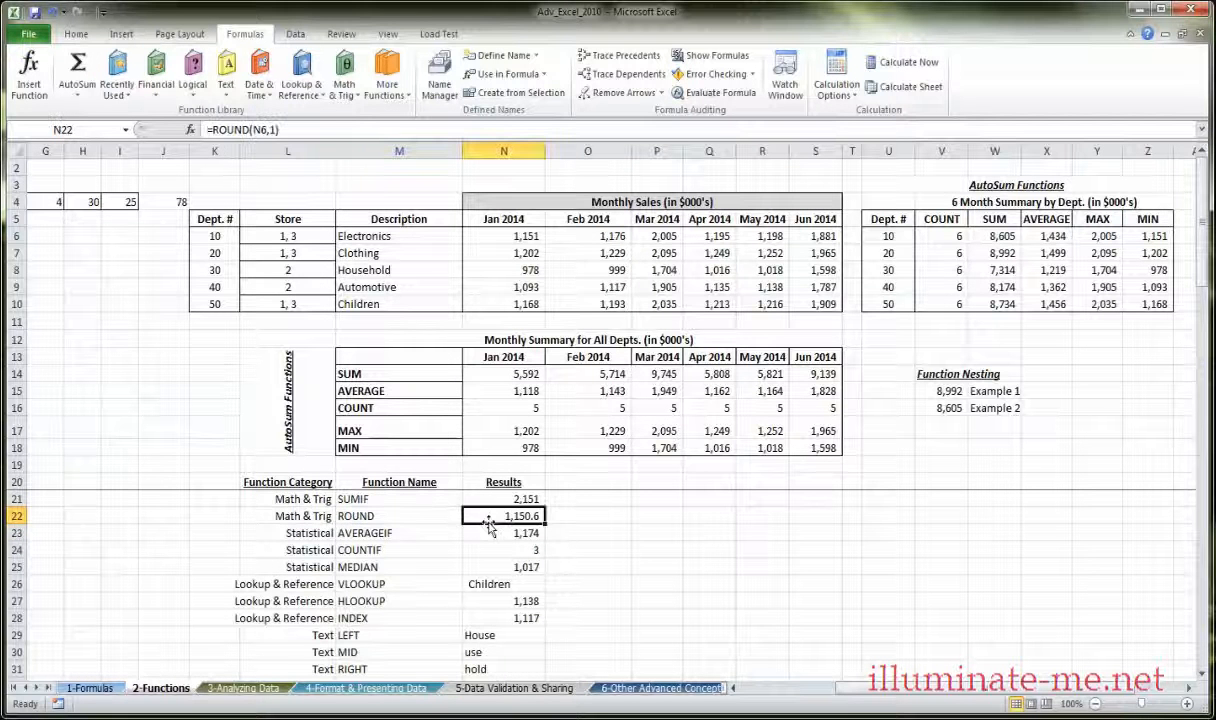
pyautogui.click(191, 131)
pyautogui.moveTo(610, 408); pyautogui.dragTo(630, 432)
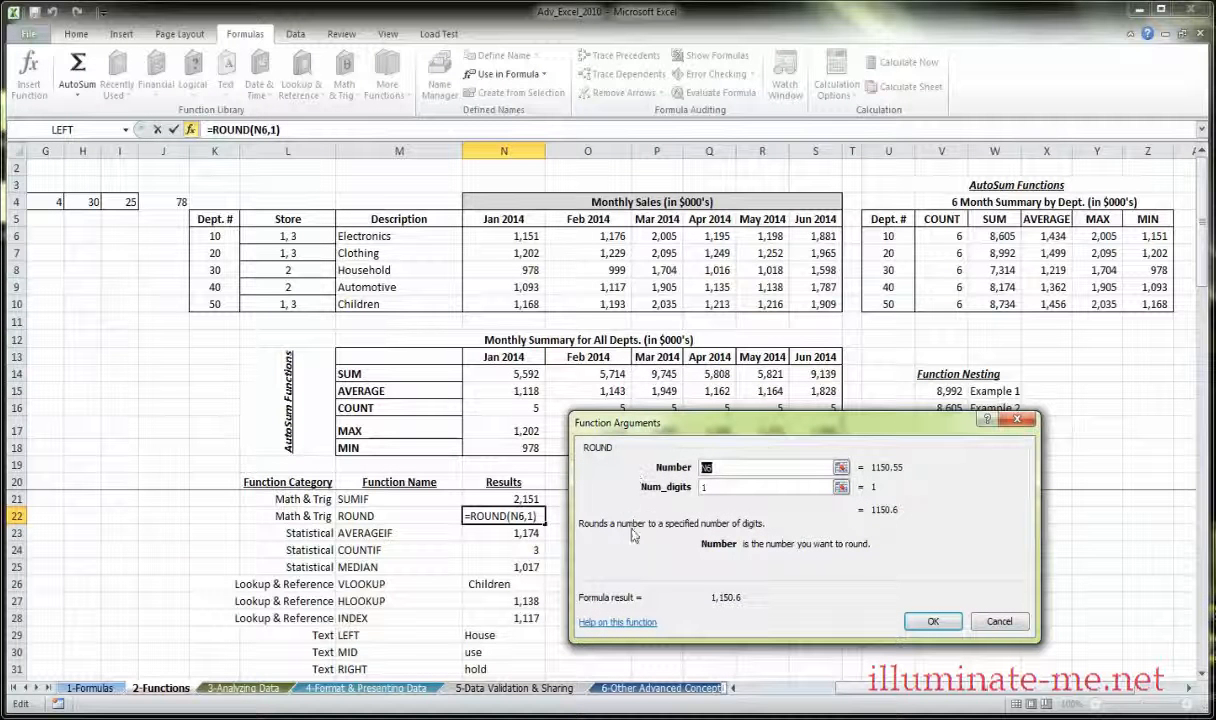
pyautogui.click(723, 487)
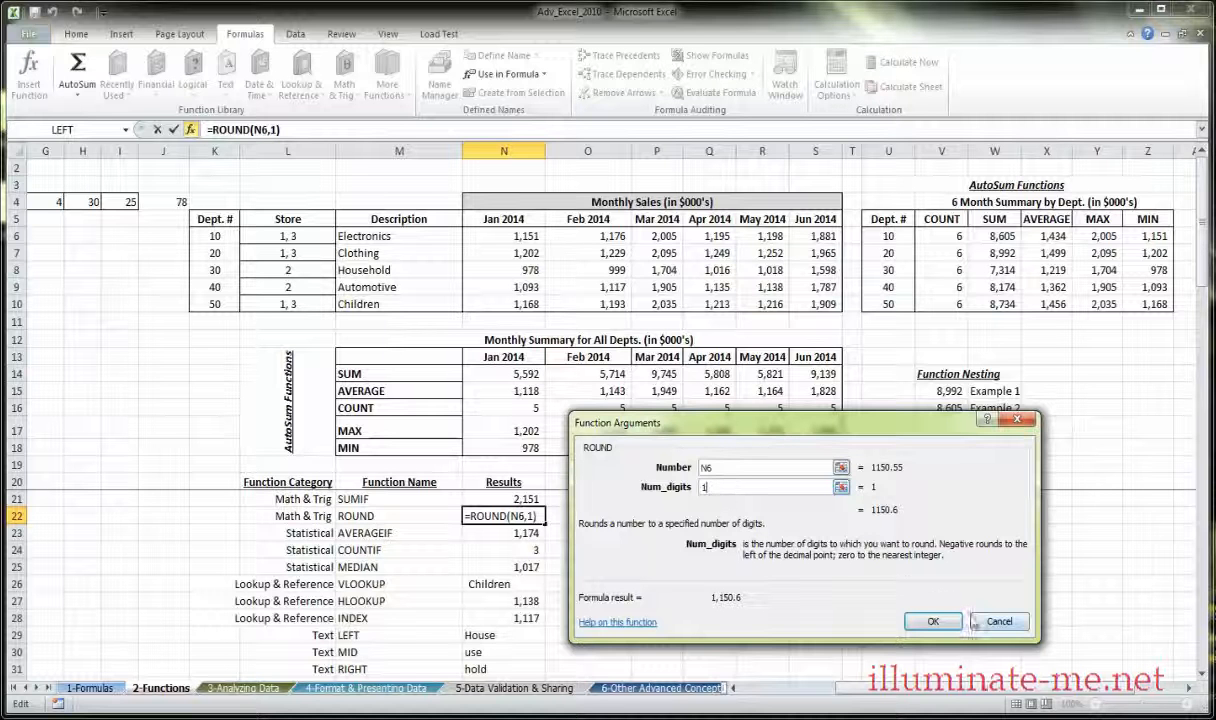
pyautogui.click(932, 621)
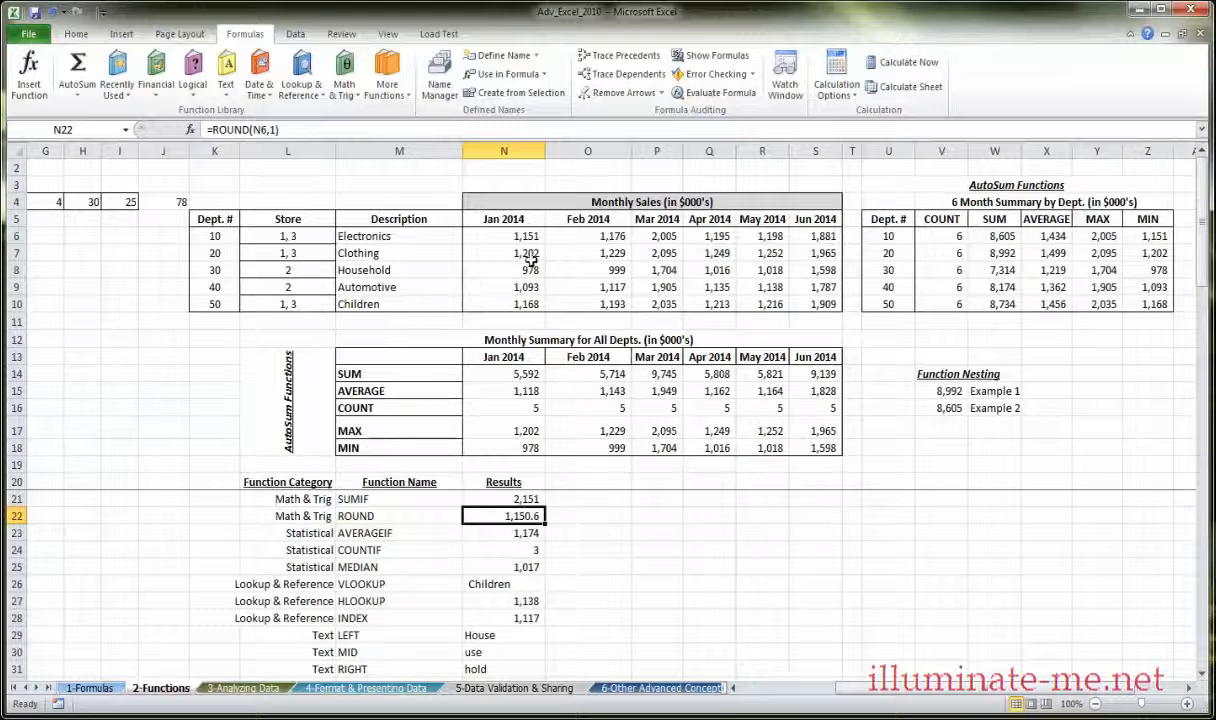
pyautogui.click(505, 233)
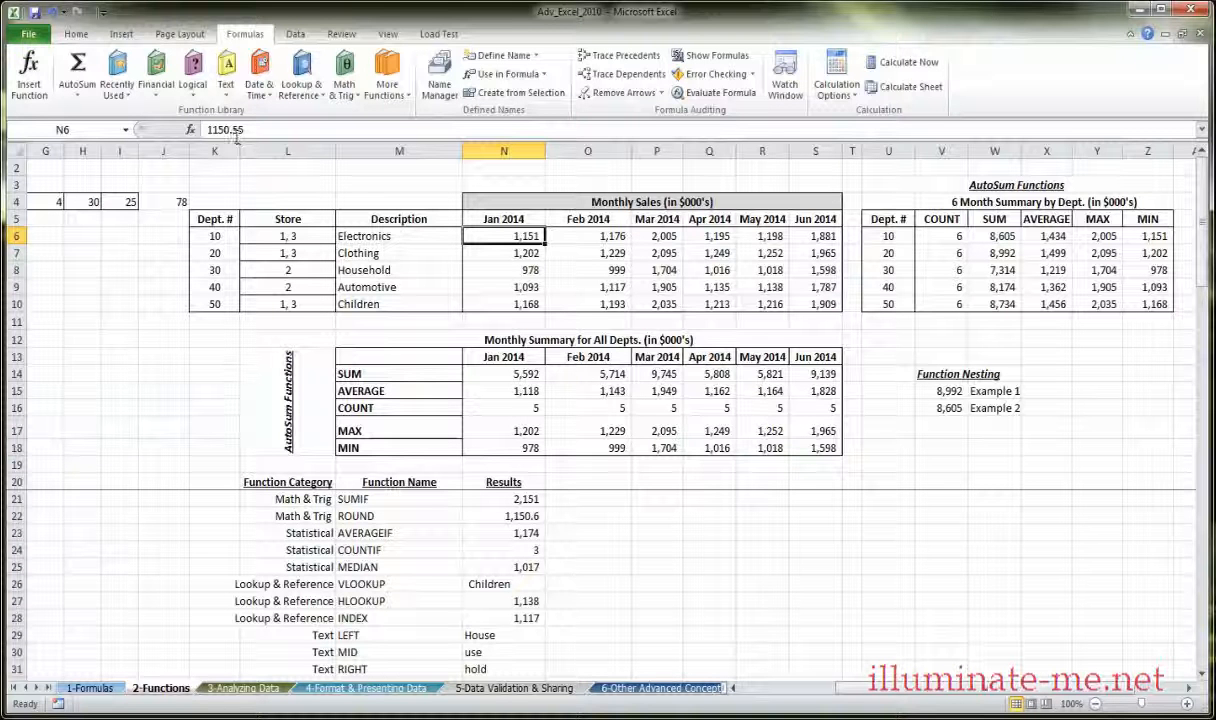
pyautogui.click(515, 516)
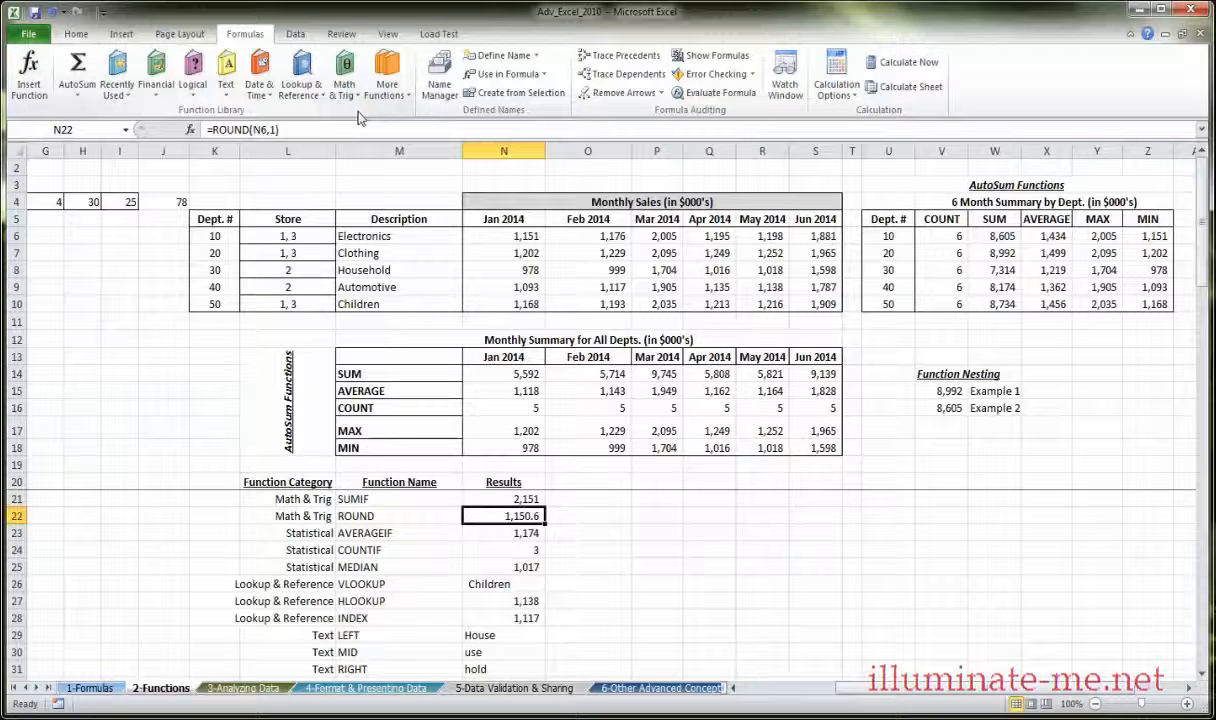
# Browse the Statistical functions in the function library without inserting one.
pyautogui.click(408, 100)
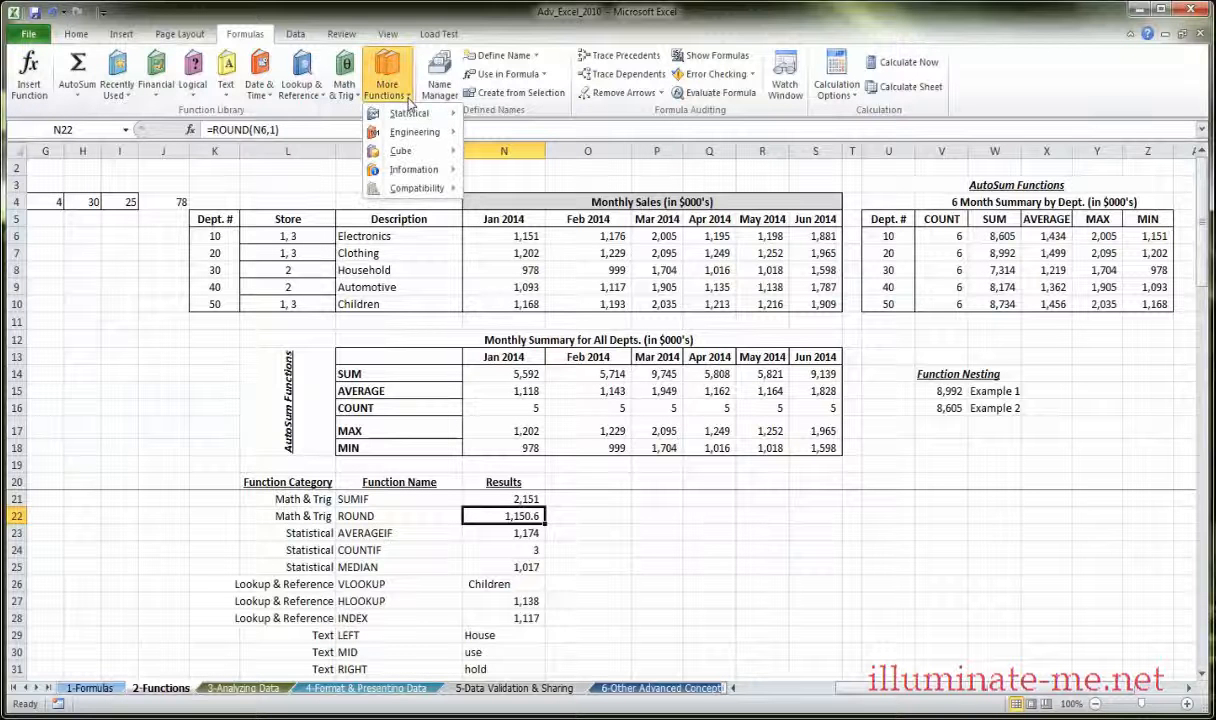
pyautogui.moveTo(407, 117)
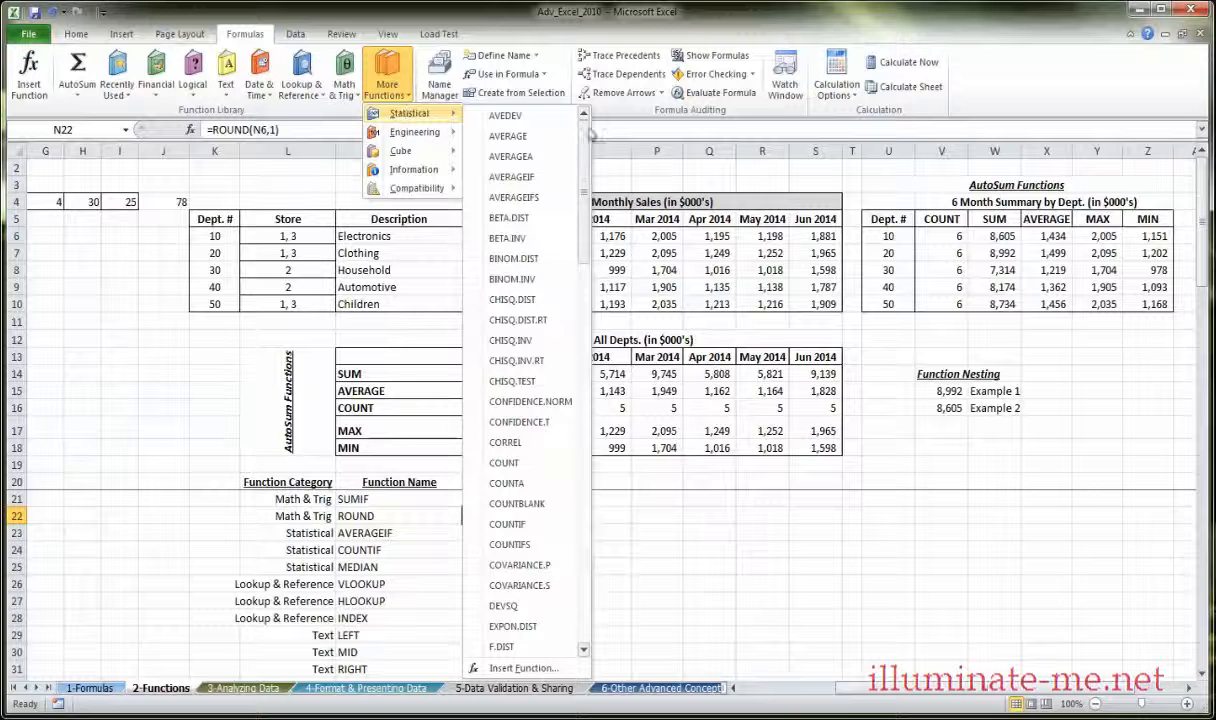
pyautogui.moveTo(583, 135); pyautogui.dragTo(585, 103)
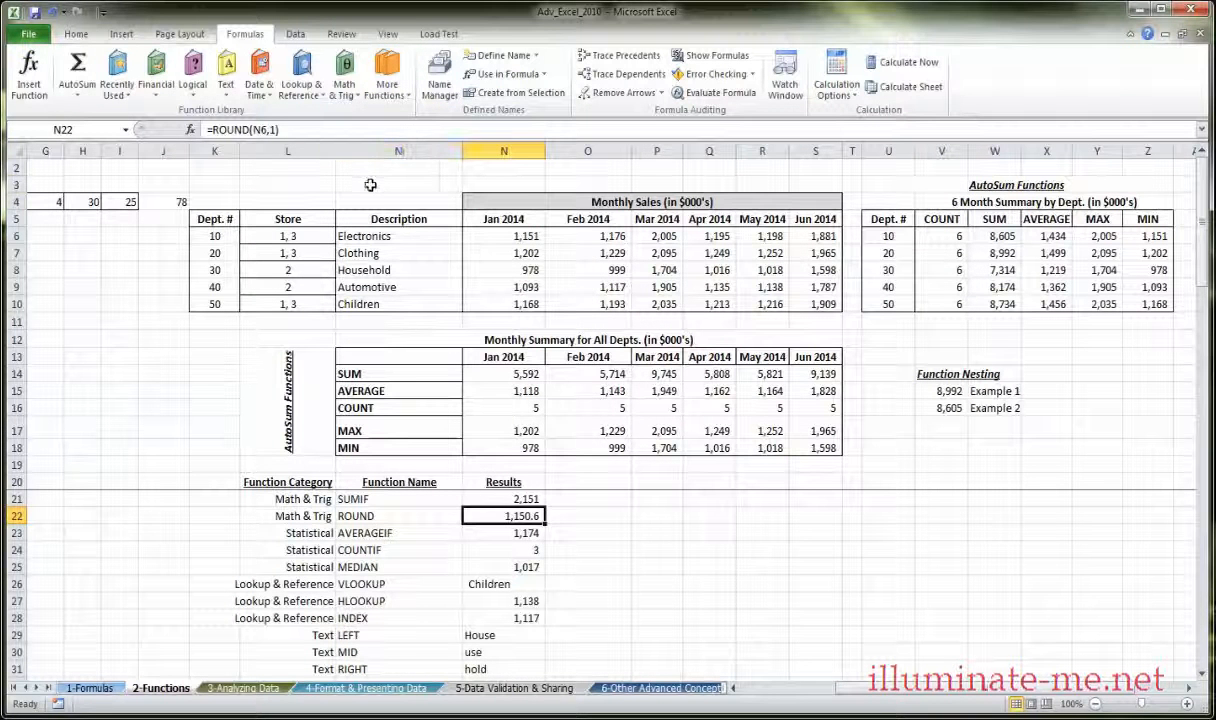
# Show the Statistical category in the Insert Function dialog from empty cell M3, and leave without inserting a function.
pyautogui.click(368, 184)
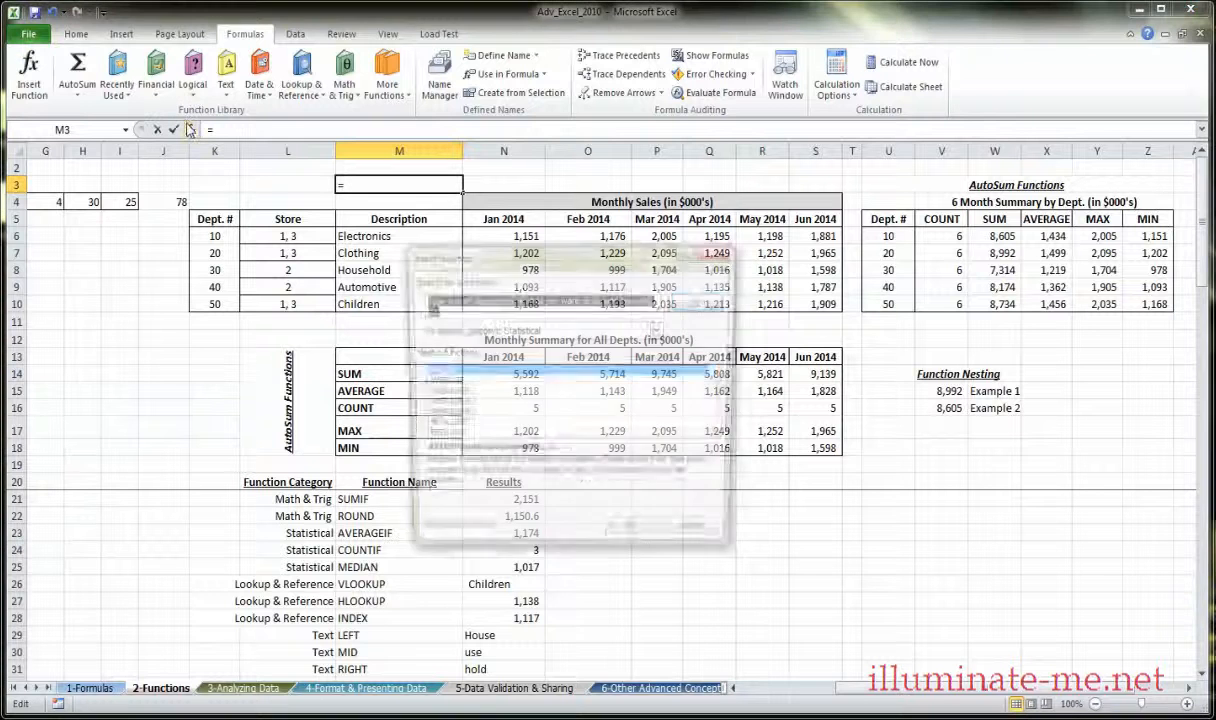
pyautogui.click(189, 129)
pyautogui.click(554, 328)
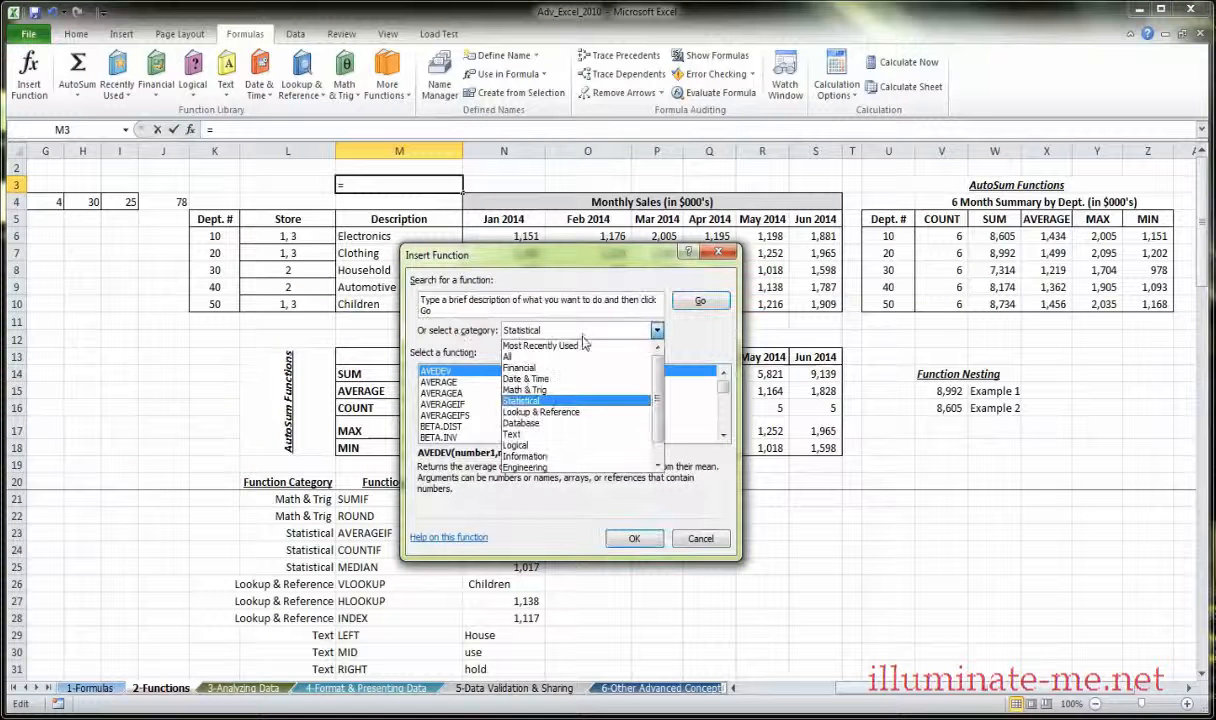
pyautogui.click(567, 401)
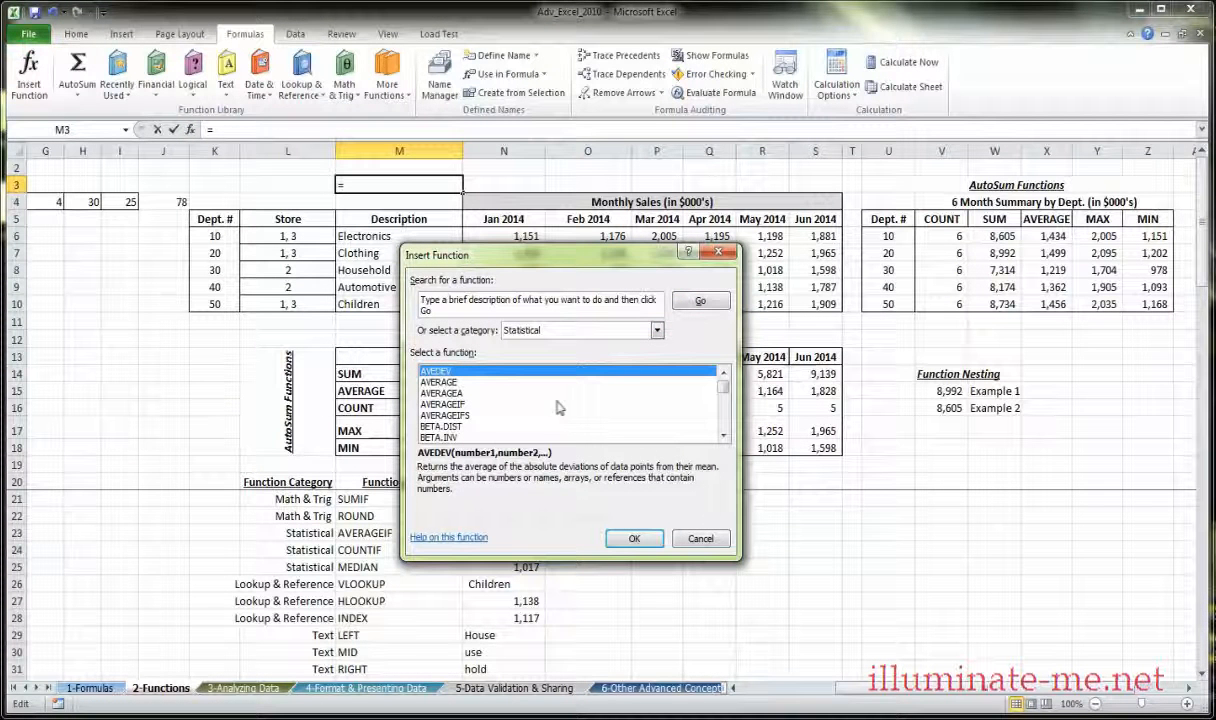
pyautogui.click(700, 540)
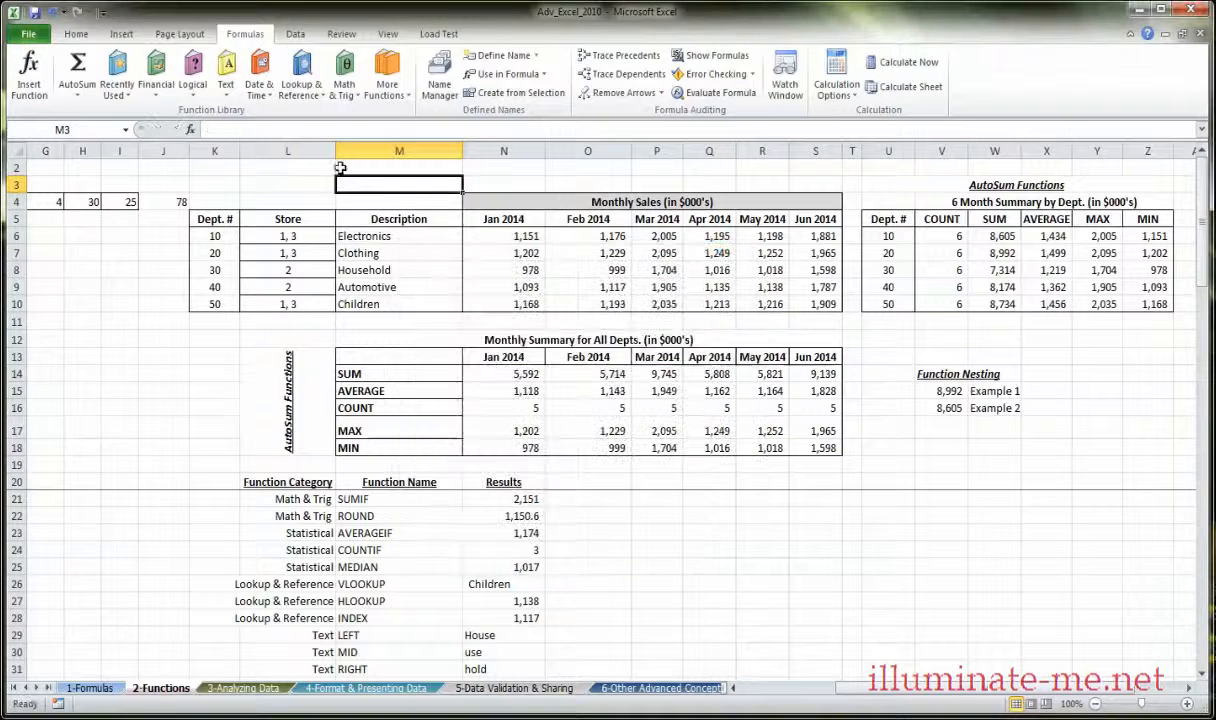
# Compare the AutoSum functions with the Statistical function list, looking through it for AVERAGE, COUNT, MAX, MEDIAN and MIN.
pyautogui.click(387, 80)
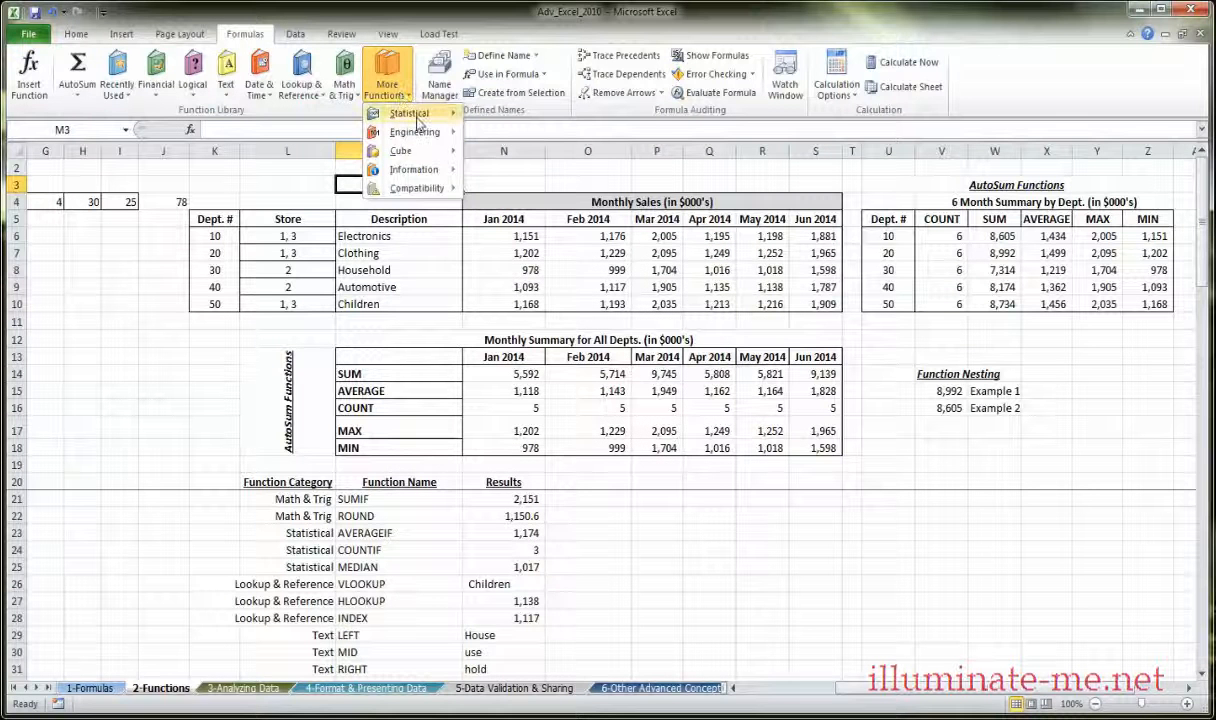
pyautogui.moveTo(408, 120)
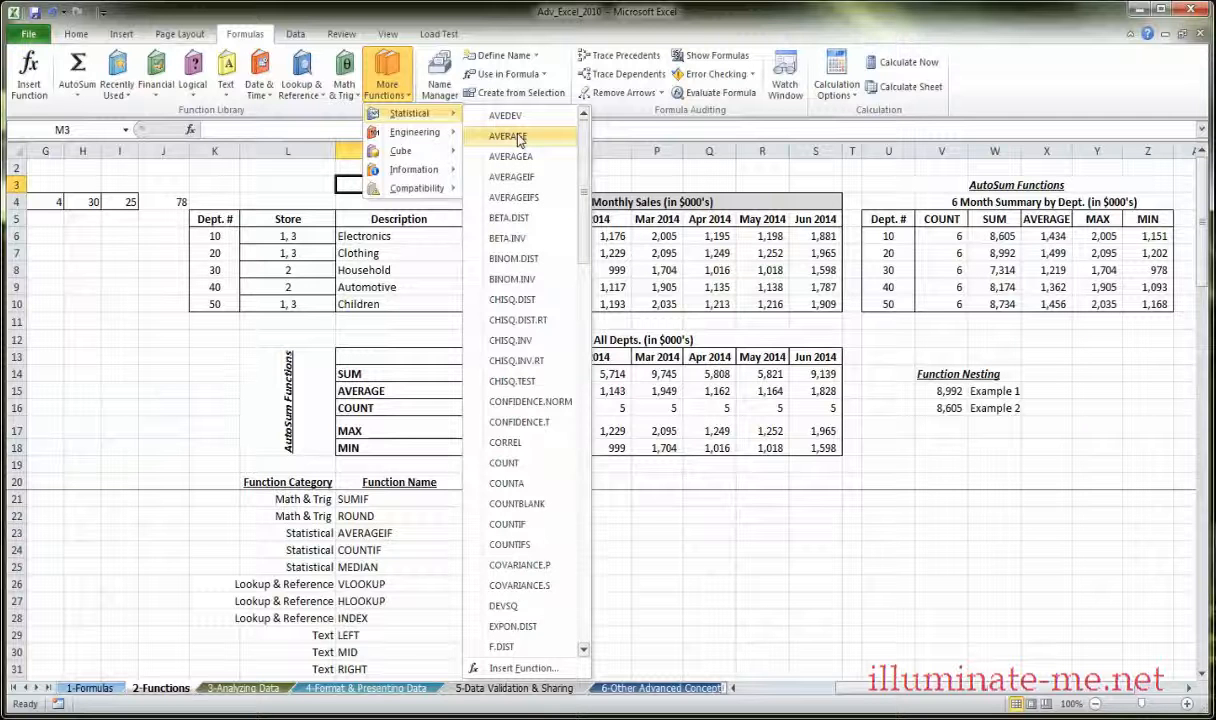
pyautogui.click(77, 90)
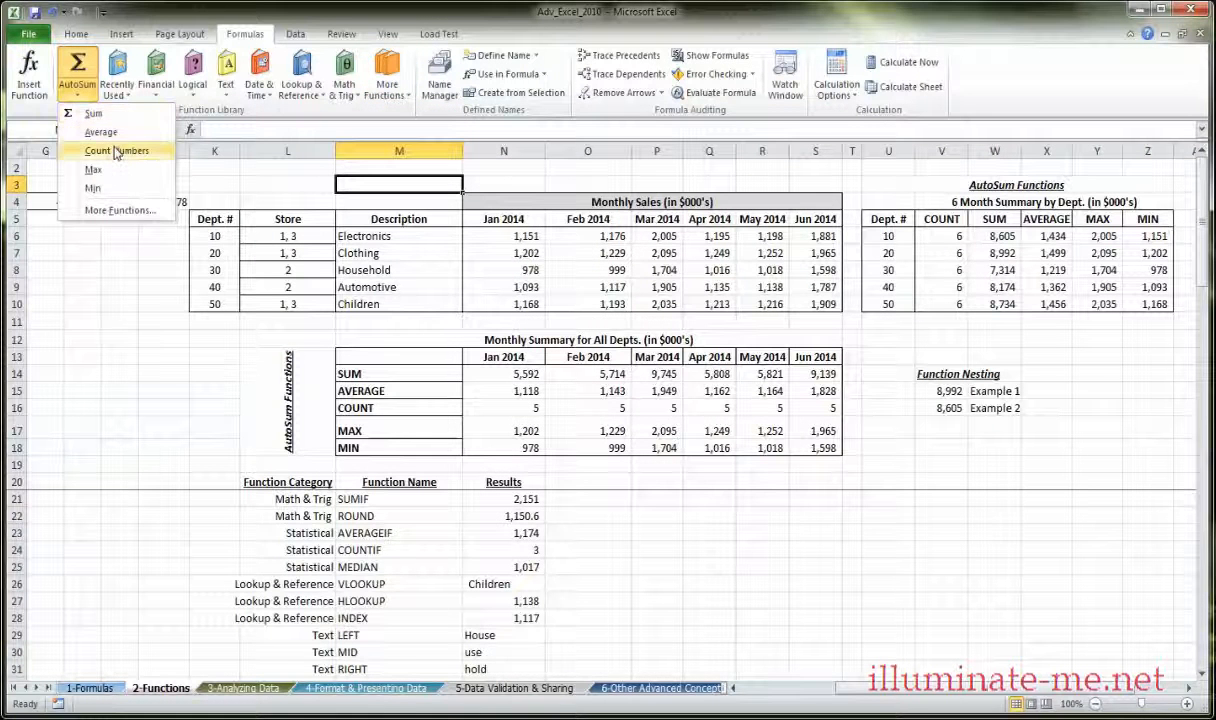
pyautogui.click(390, 96)
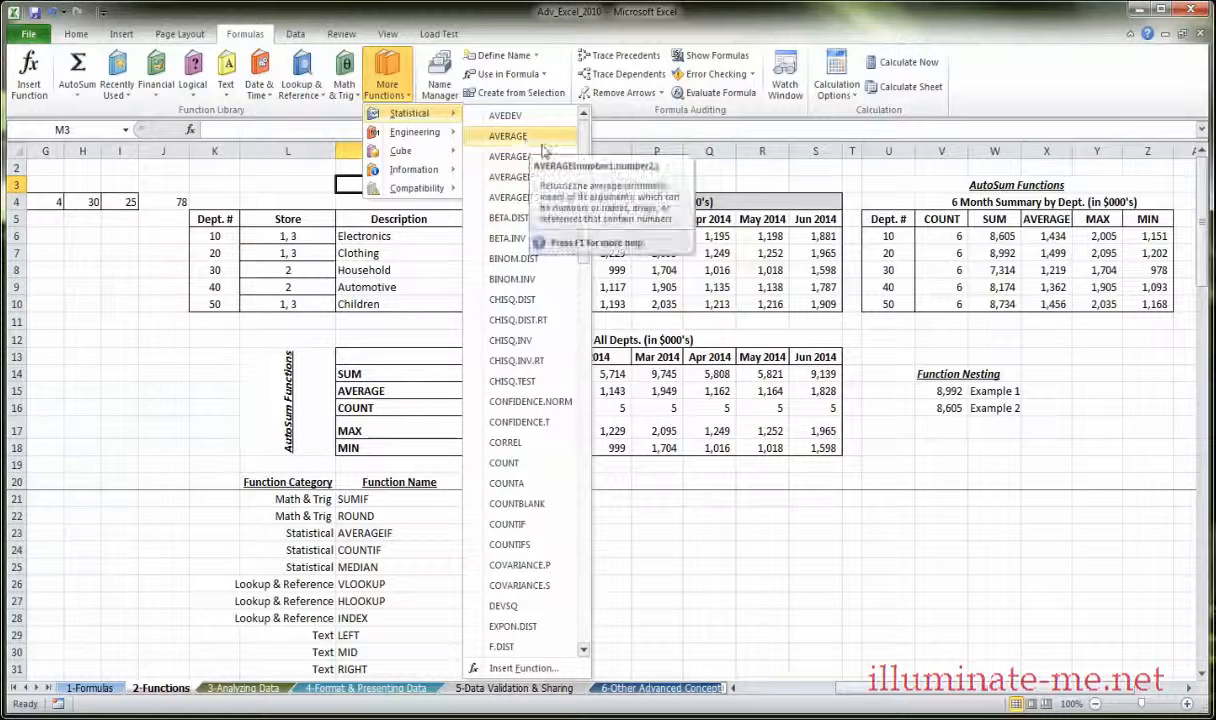
pyautogui.moveTo(590, 165); pyautogui.dragTo(590, 236)
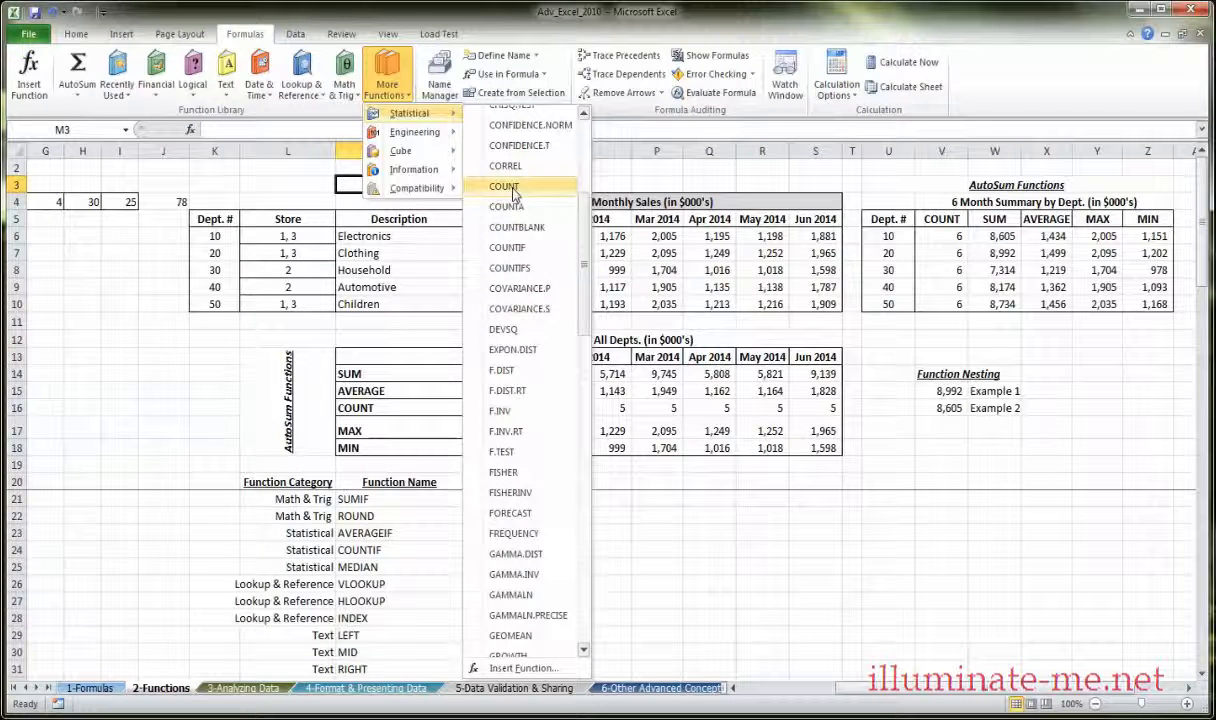
pyautogui.moveTo(582, 228); pyautogui.dragTo(585, 343)
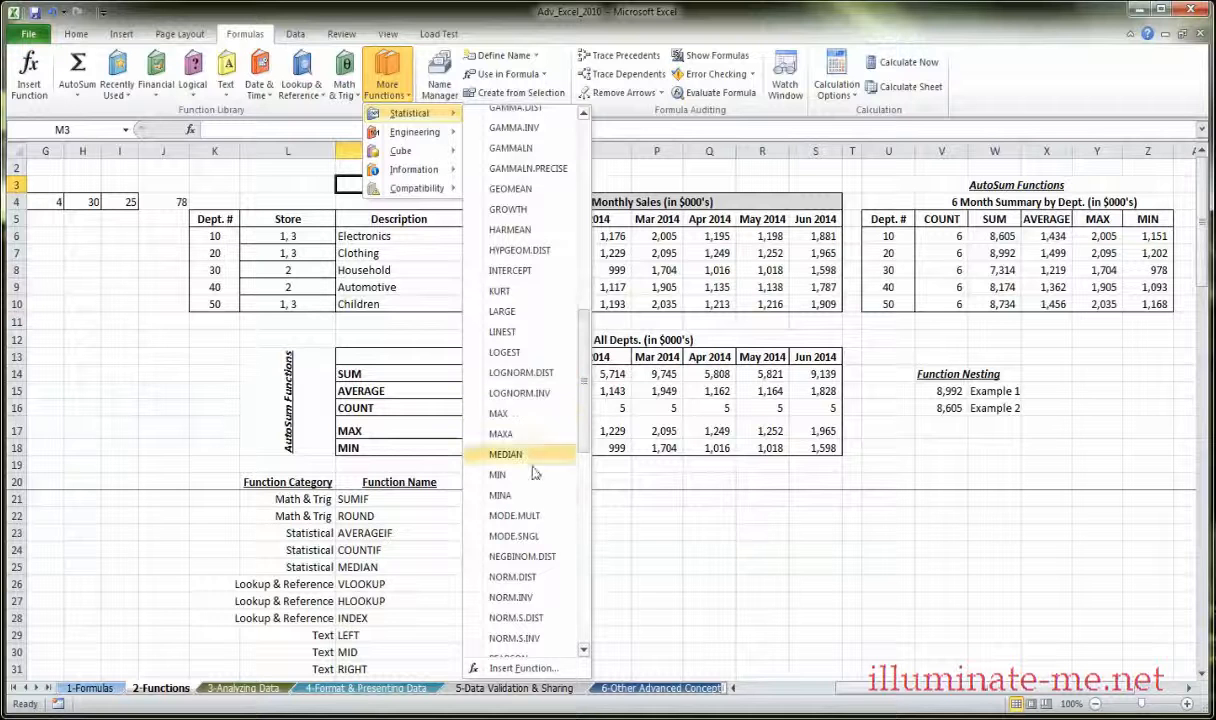
pyautogui.moveTo(584, 446); pyautogui.dragTo(589, 609)
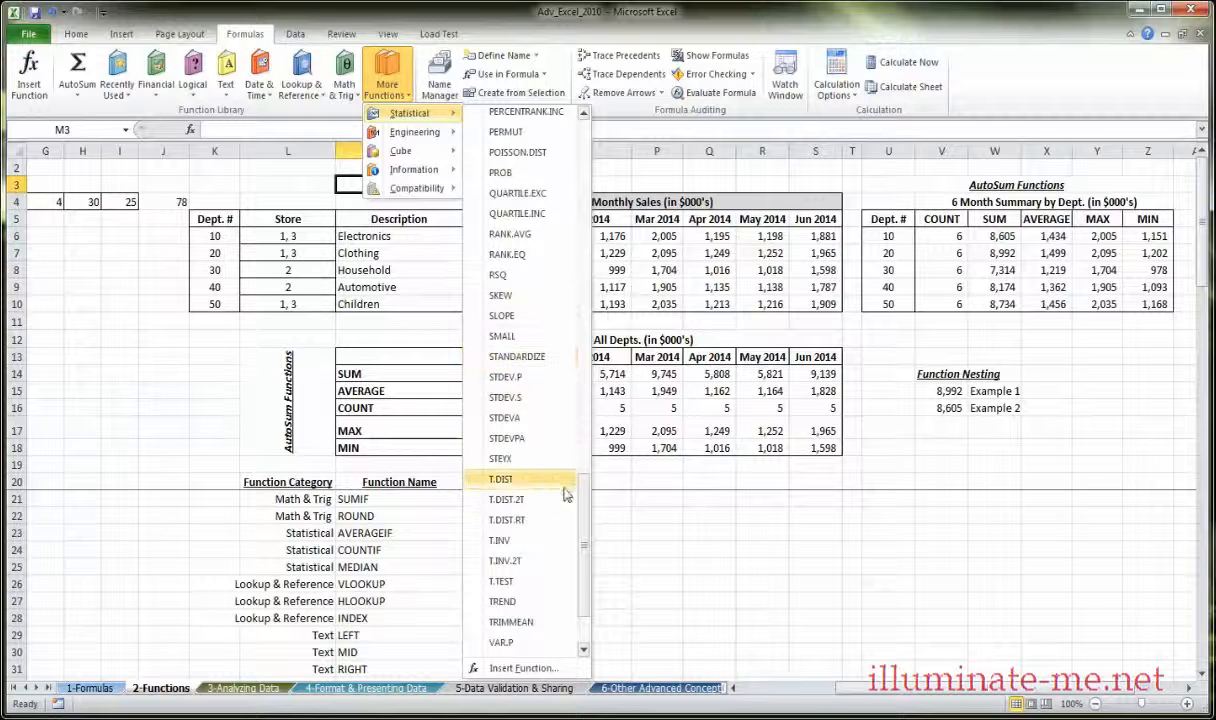
pyautogui.click(649, 503)
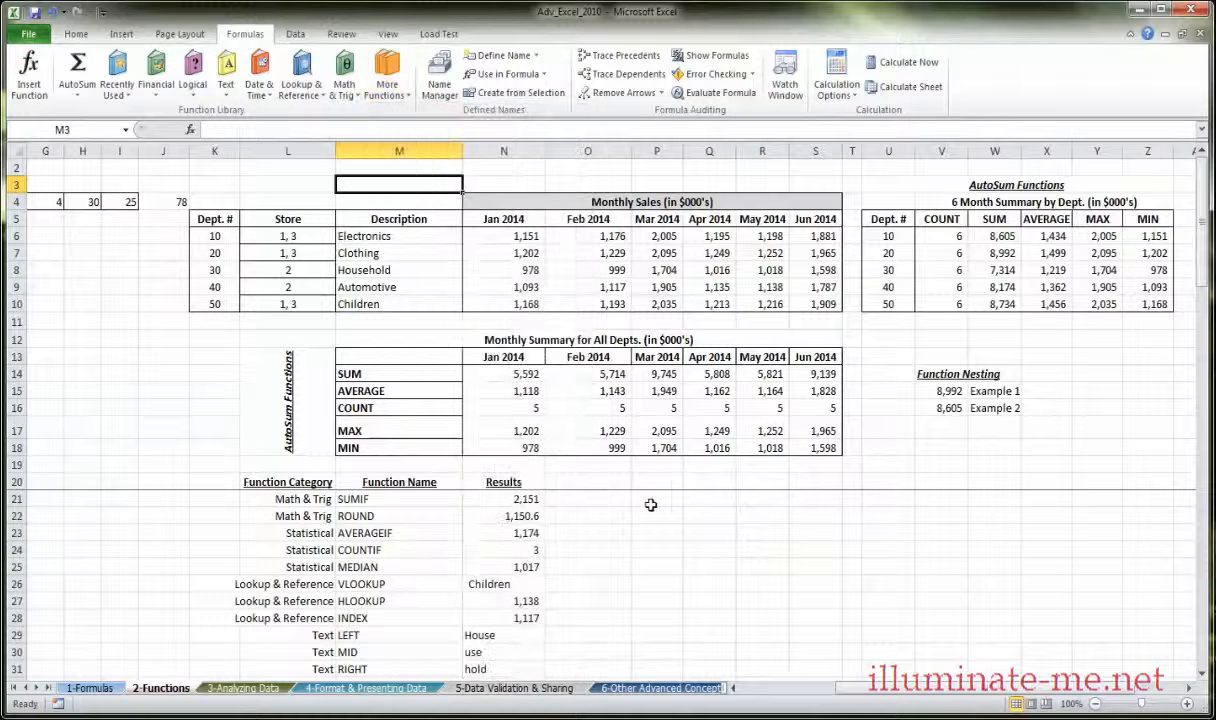
# Examine the Range, Criteria and Average_range arguments of the AVERAGEIF function in N23, leaving them as they are.
pyautogui.click(400, 533)
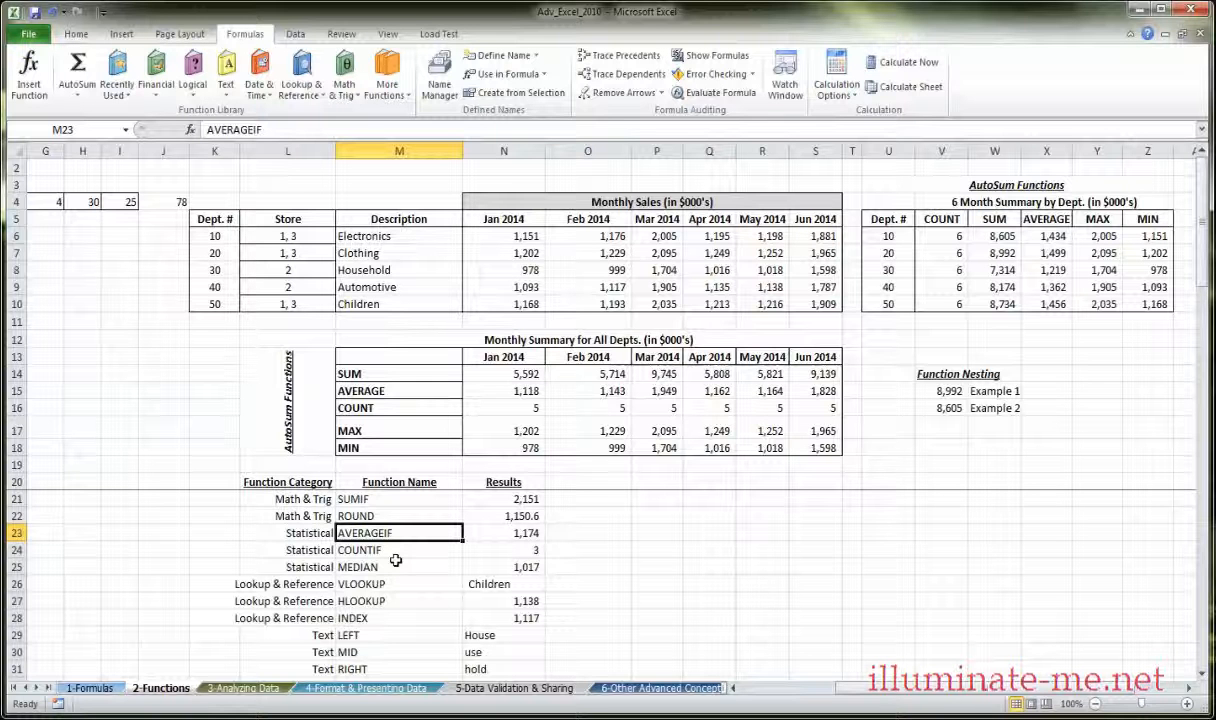
pyautogui.click(487, 538)
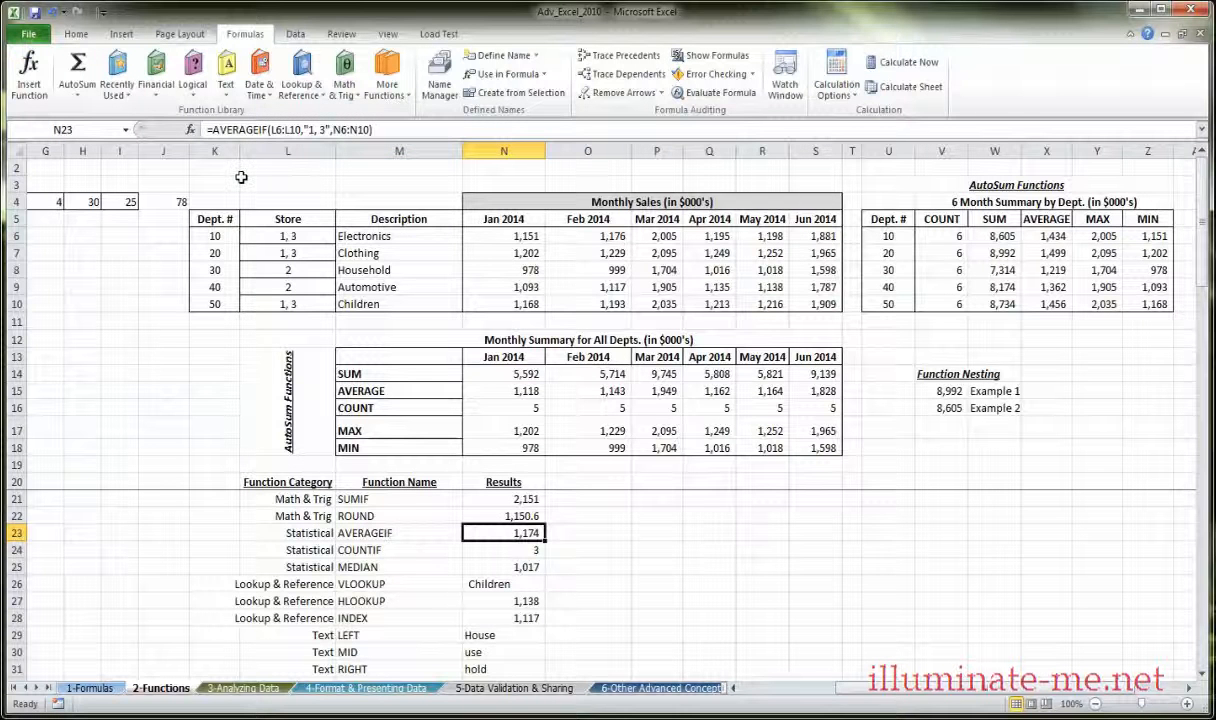
pyautogui.click(190, 130)
pyautogui.moveTo(424, 290); pyautogui.dragTo(654, 408)
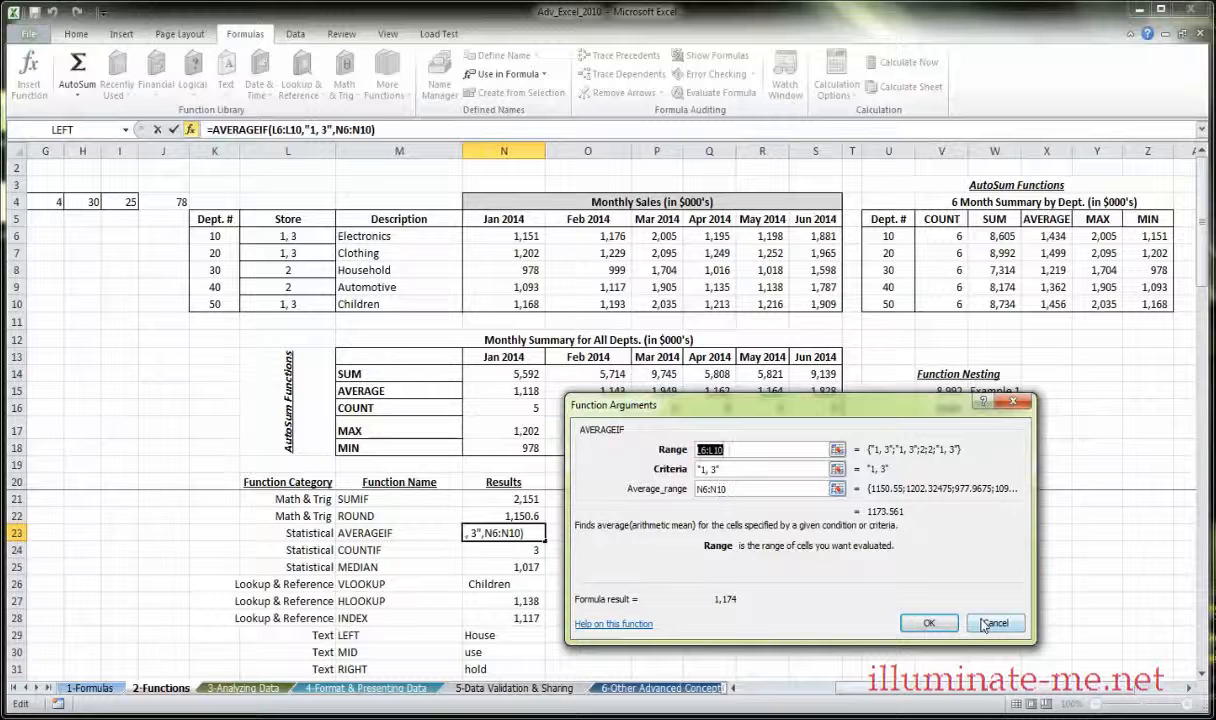
pyautogui.click(928, 622)
pyautogui.click(190, 129)
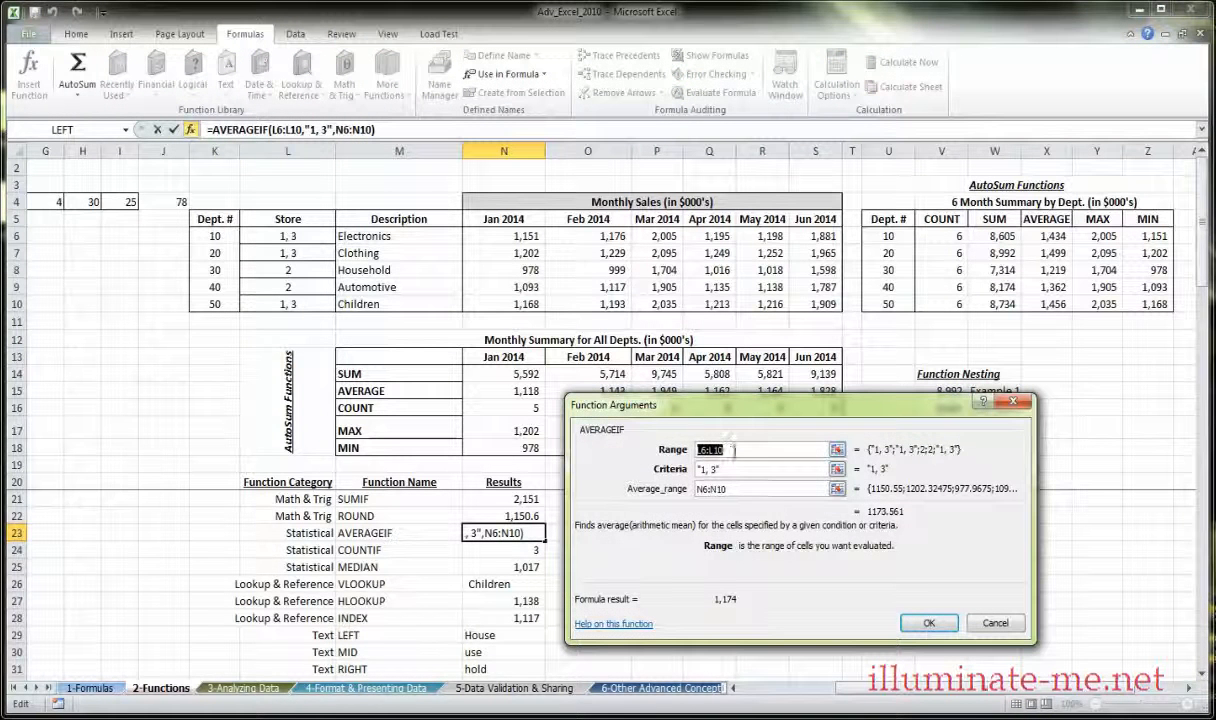
pyautogui.click(721, 449)
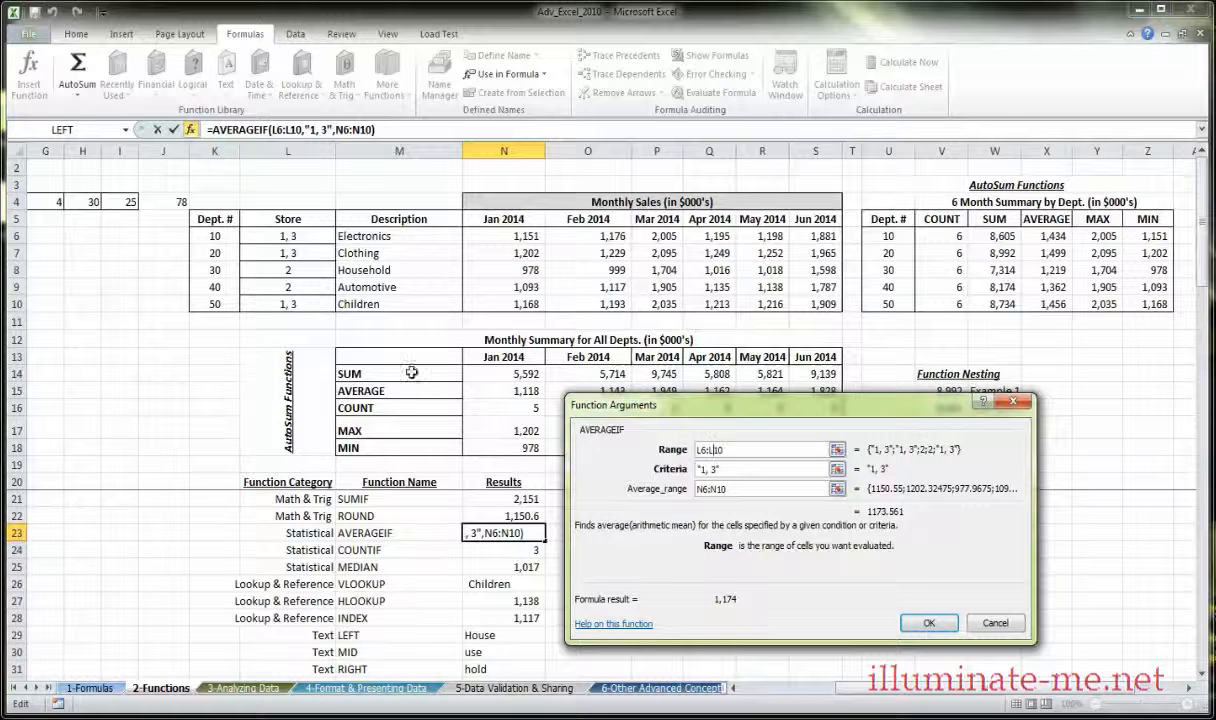
pyautogui.click(745, 489)
pyautogui.click(752, 490)
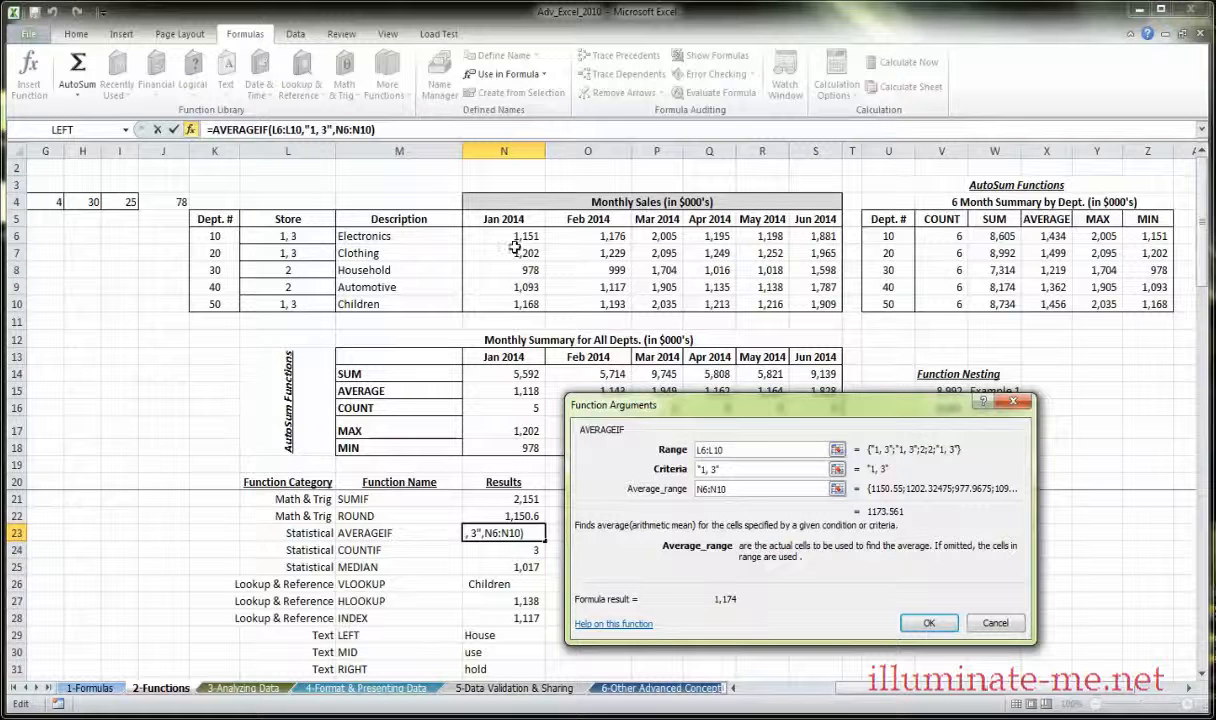
pyautogui.press('Return')
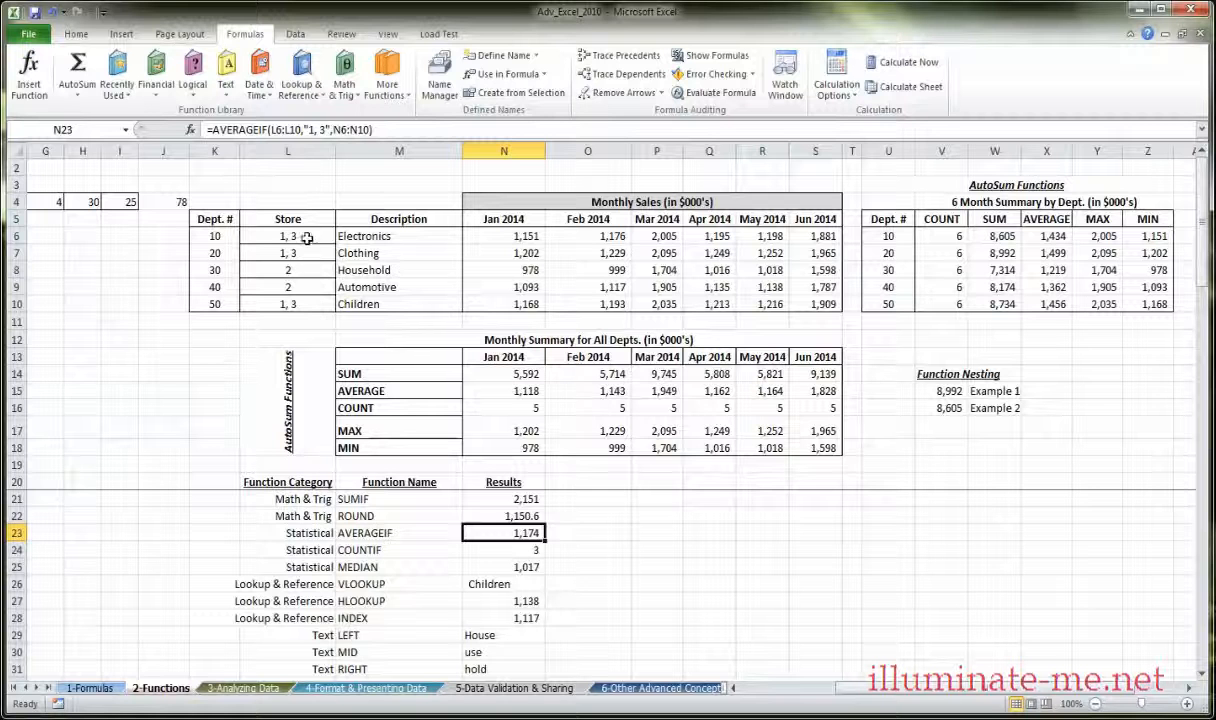
# Trace the "1, 3" stores in L6, L7 and L10 to their January sales and compare those cells' average with N23.
pyautogui.moveTo(302, 238); pyautogui.dragTo(311, 249)
pyautogui.keyDown('ctrl'); pyautogui.click(316, 303); pyautogui.keyUp('ctrl')
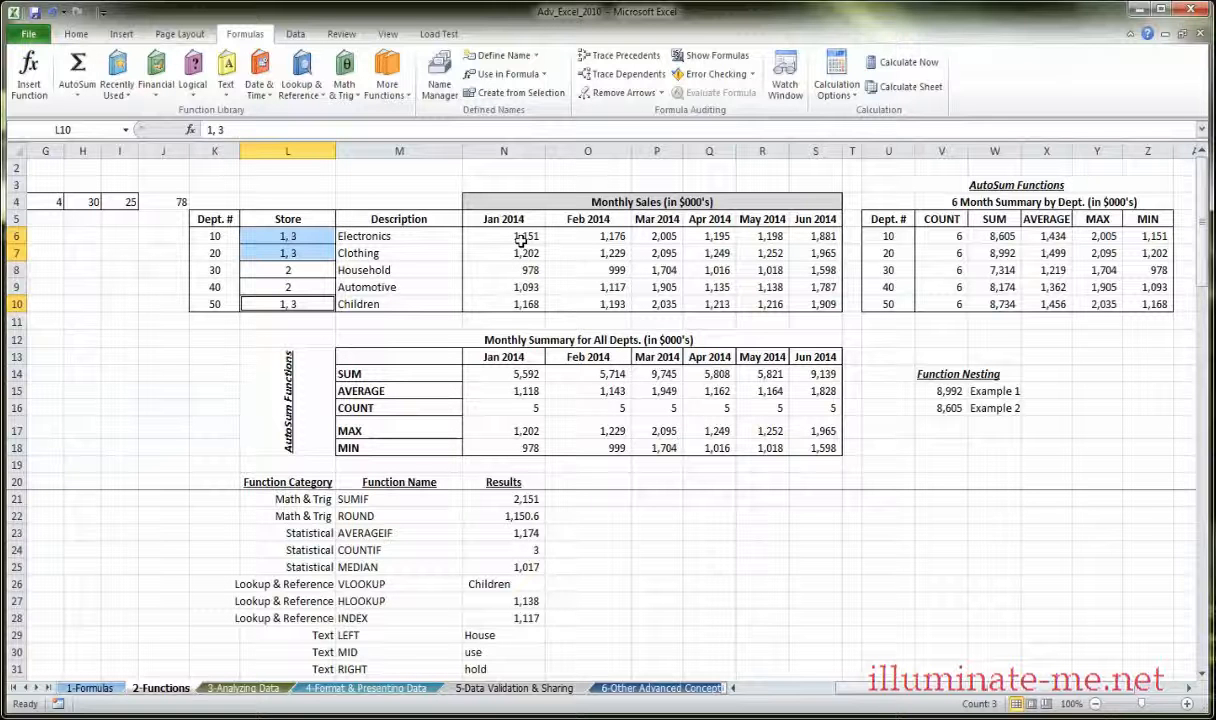
pyautogui.moveTo(525, 237); pyautogui.dragTo(525, 253)
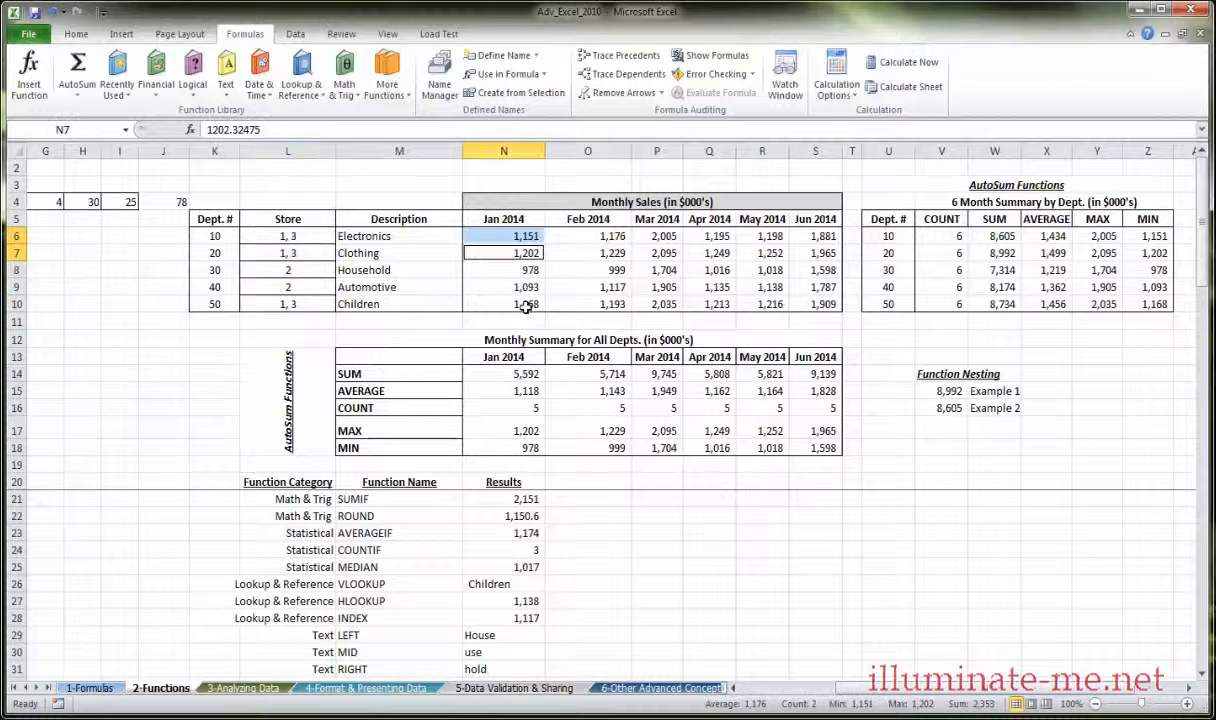
pyautogui.keyDown('ctrl'); pyautogui.click(526, 304); pyautogui.keyUp('ctrl')
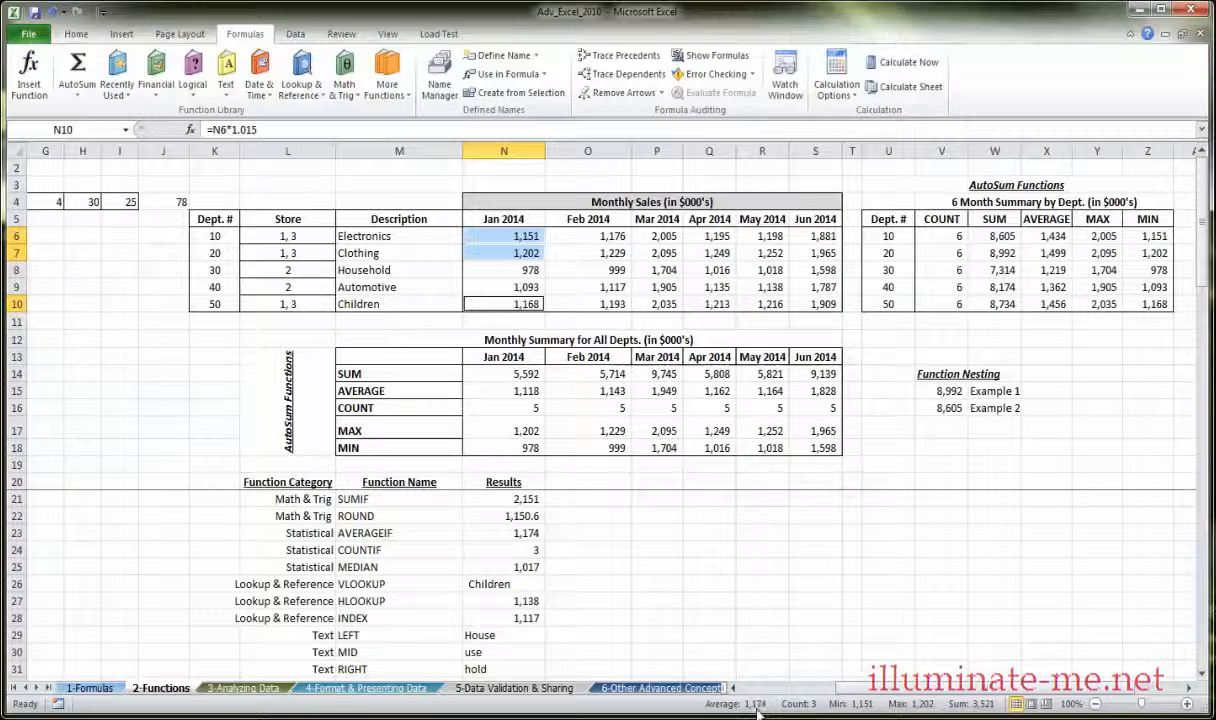
pyautogui.click(530, 534)
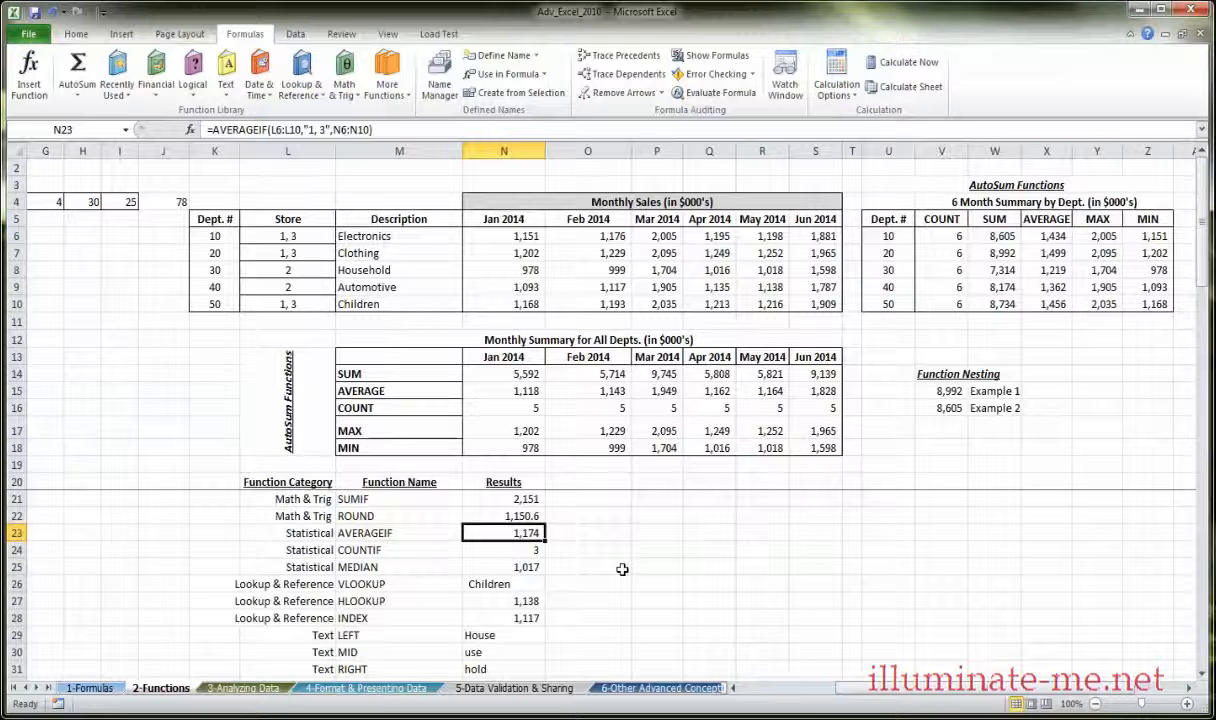
# Examine the Range and Criteria arguments of the COUNTIF function in N24 and close them without changes.
pyautogui.click(405, 548)
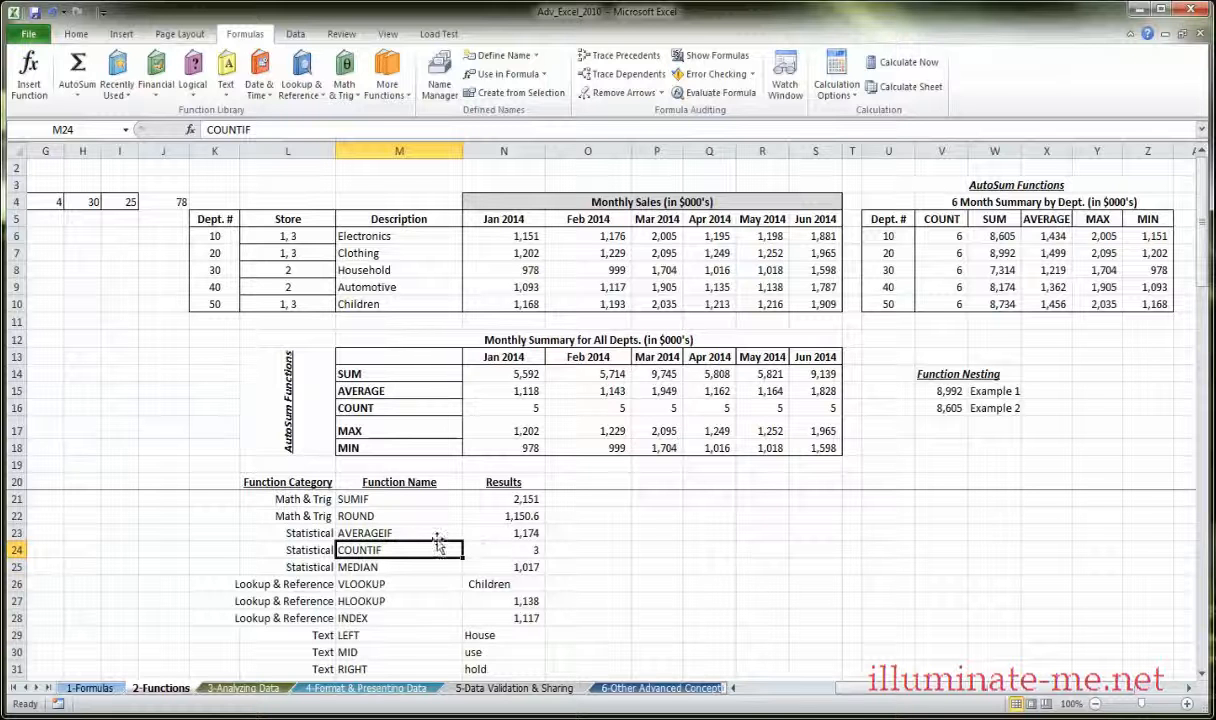
pyautogui.click(481, 544)
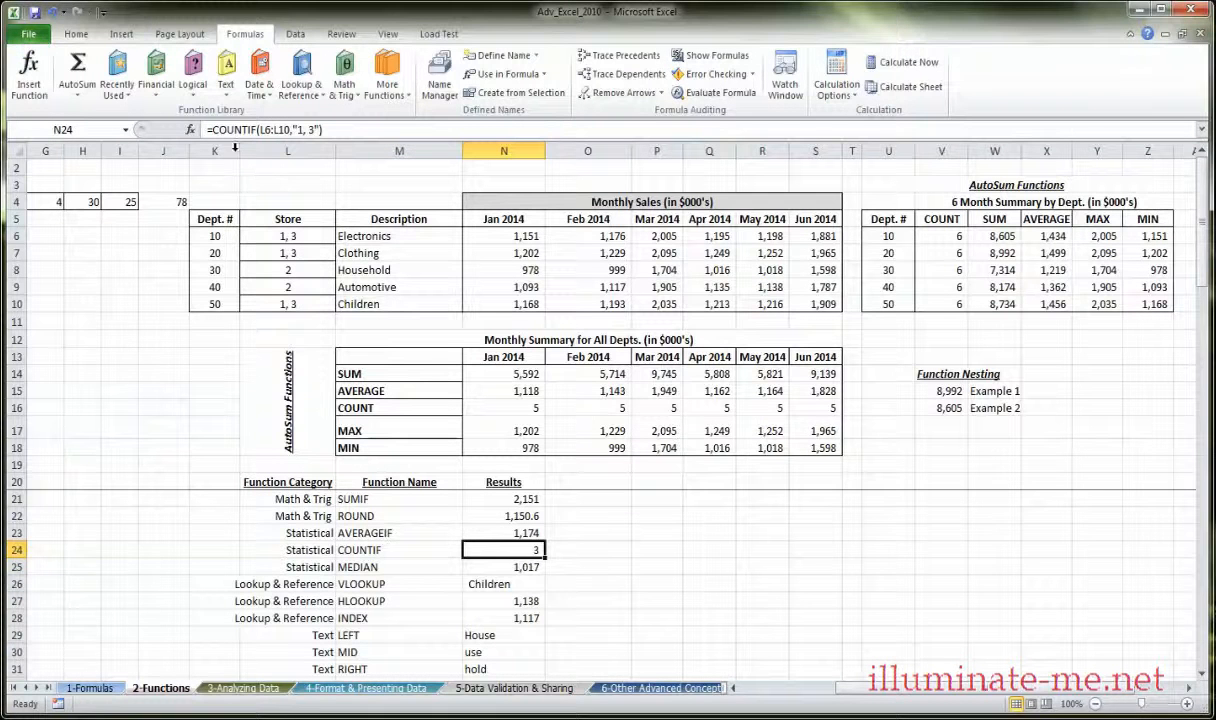
pyautogui.click(190, 129)
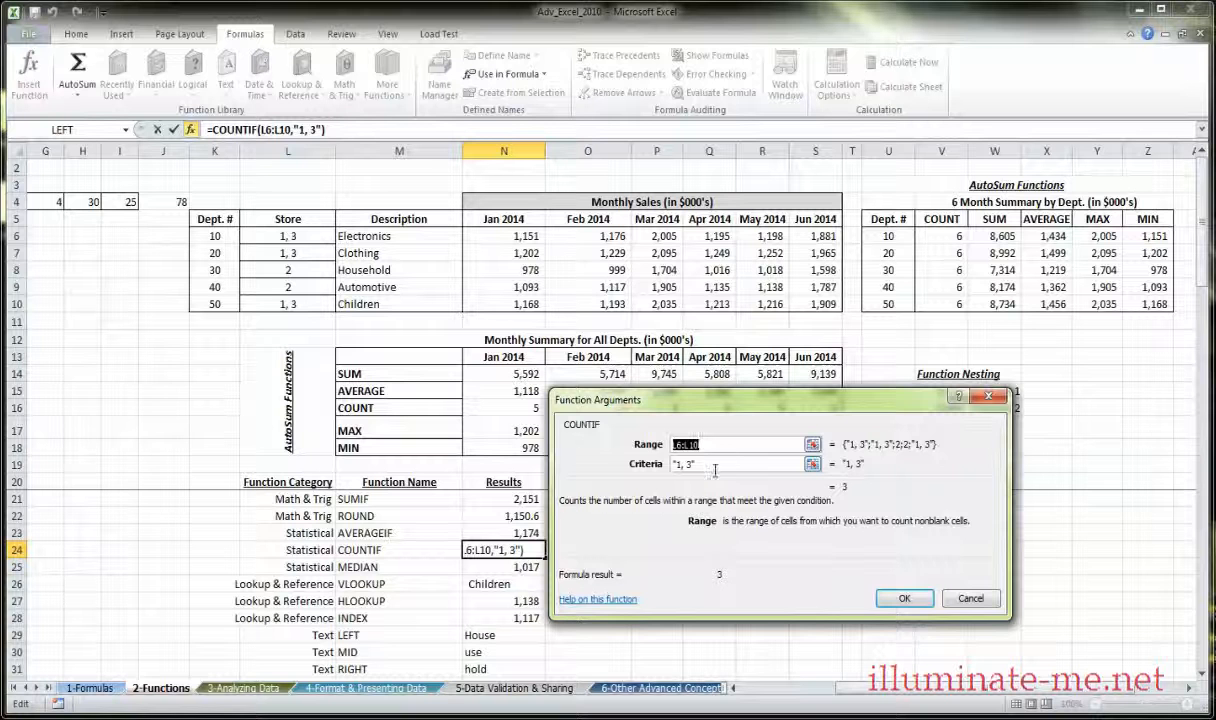
pyautogui.click(969, 599)
# Reopen the AVERAGEIF arguments of N23 to compare them with those of COUNTIF.
pyautogui.click(490, 533)
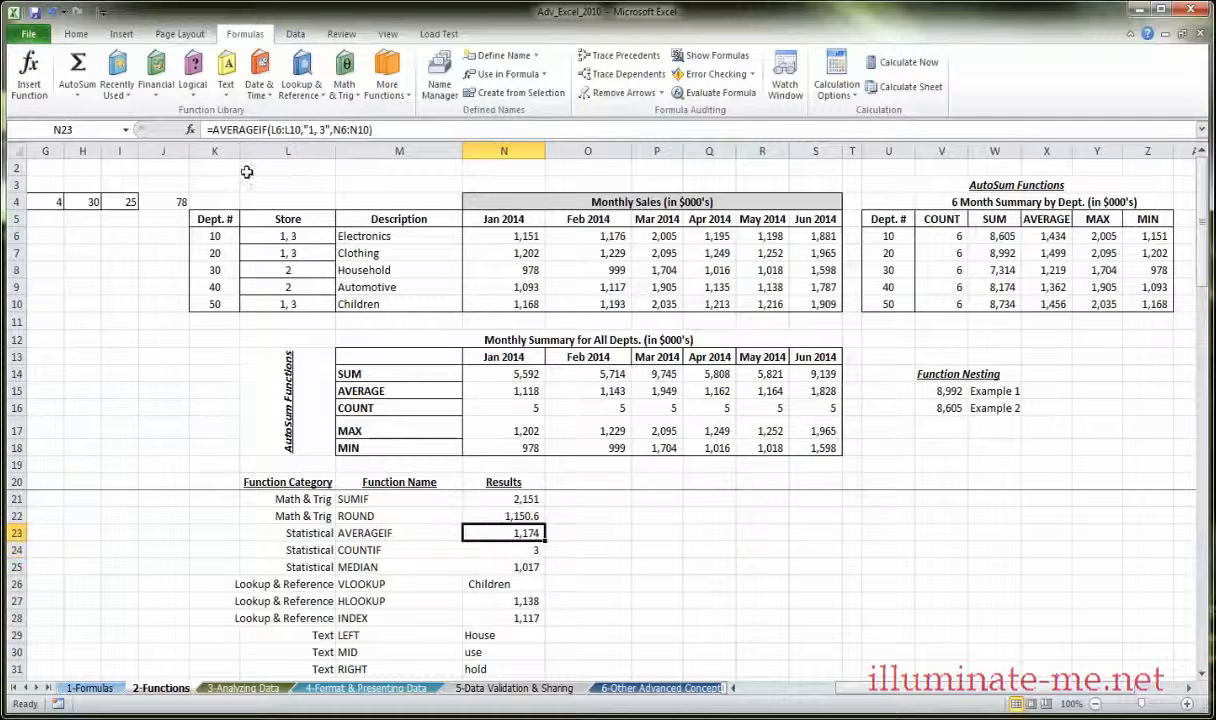
pyautogui.click(190, 129)
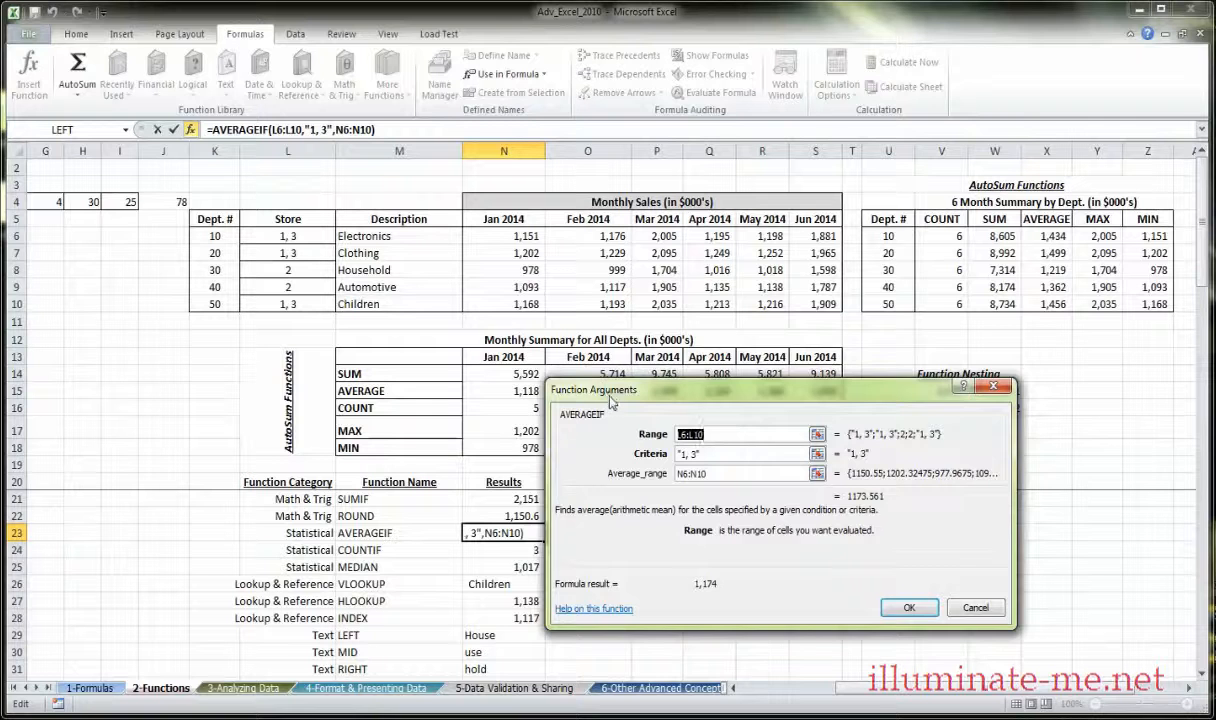
# Close the AVERAGEIF arguments and review the range and criteria arguments of the COUNTIF formula in N24.
pyautogui.moveTo(613, 402); pyautogui.dragTo(575, 376)
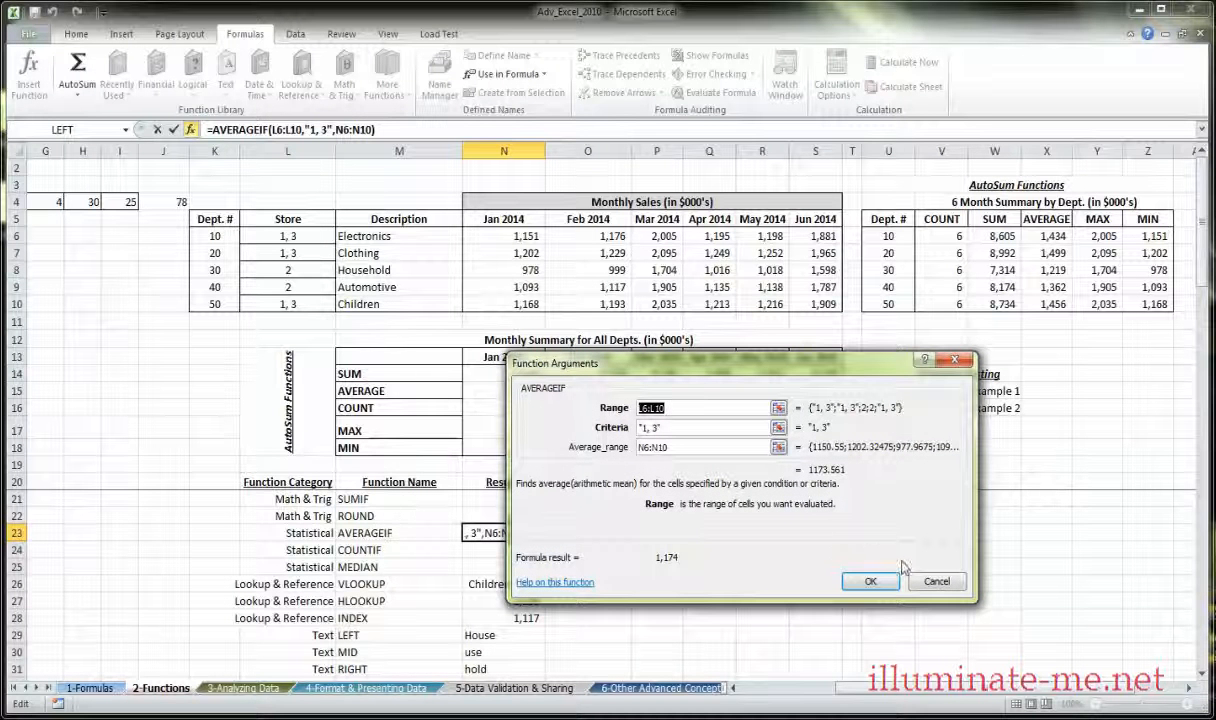
pyautogui.click(870, 581)
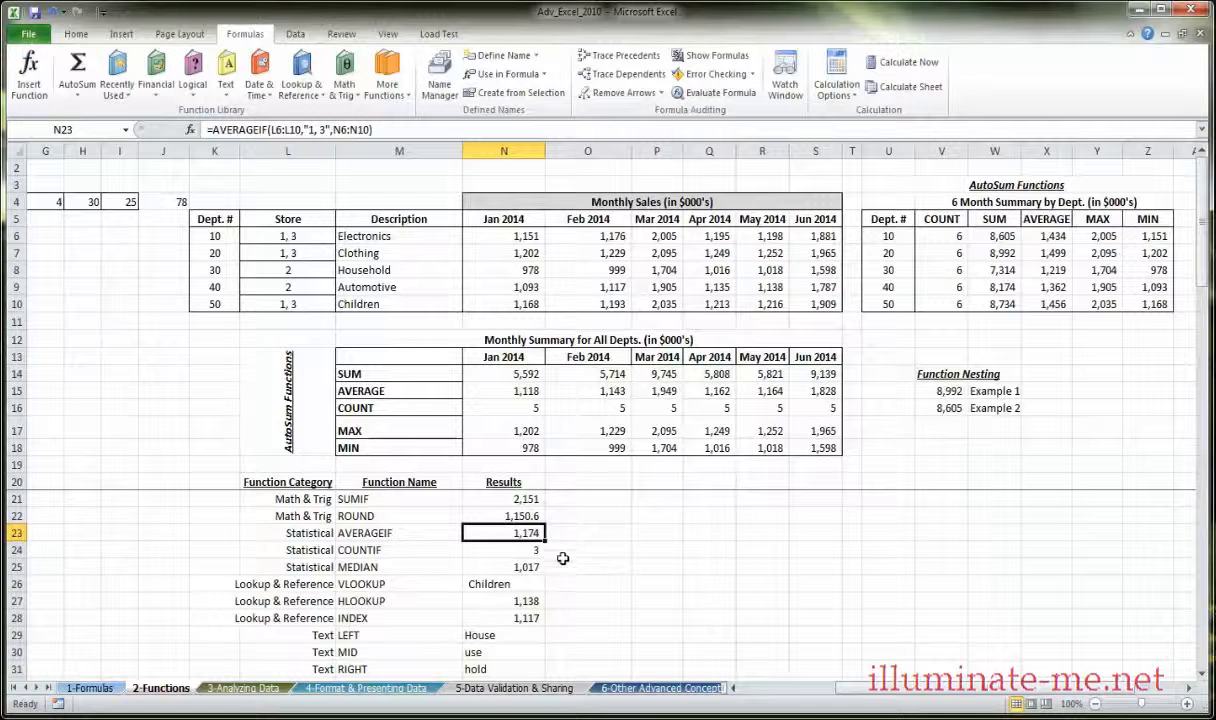
pyautogui.click(510, 549)
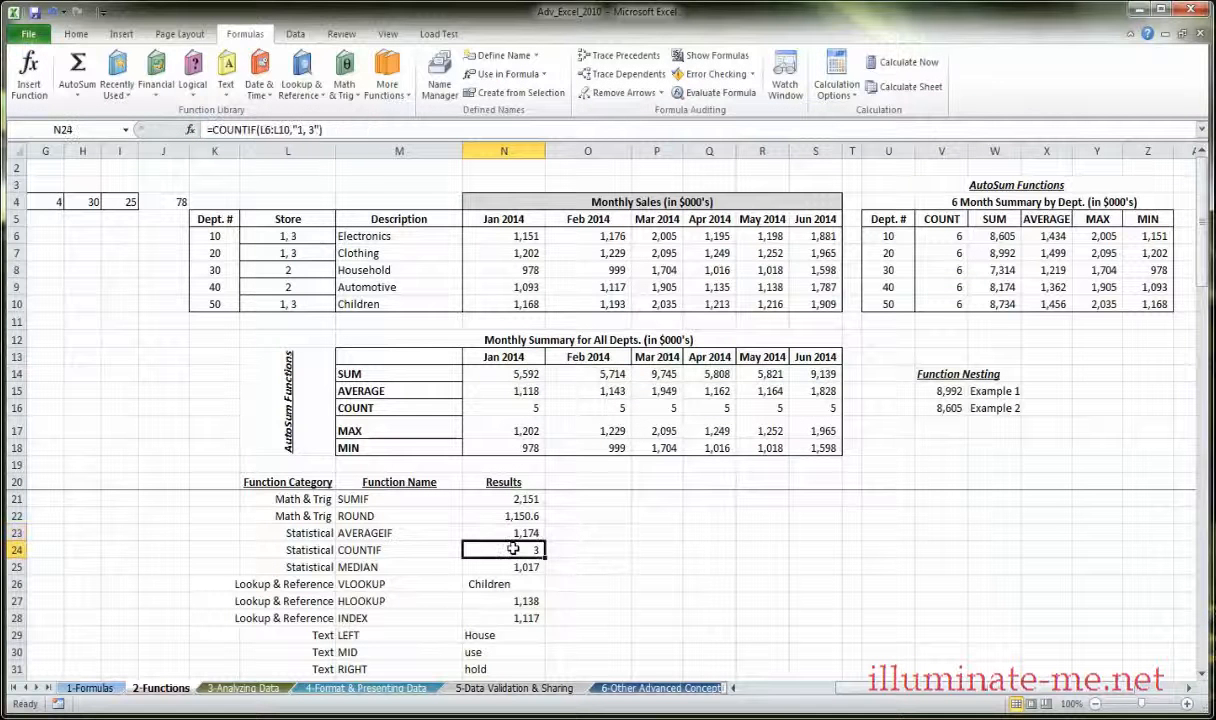
pyautogui.click(190, 130)
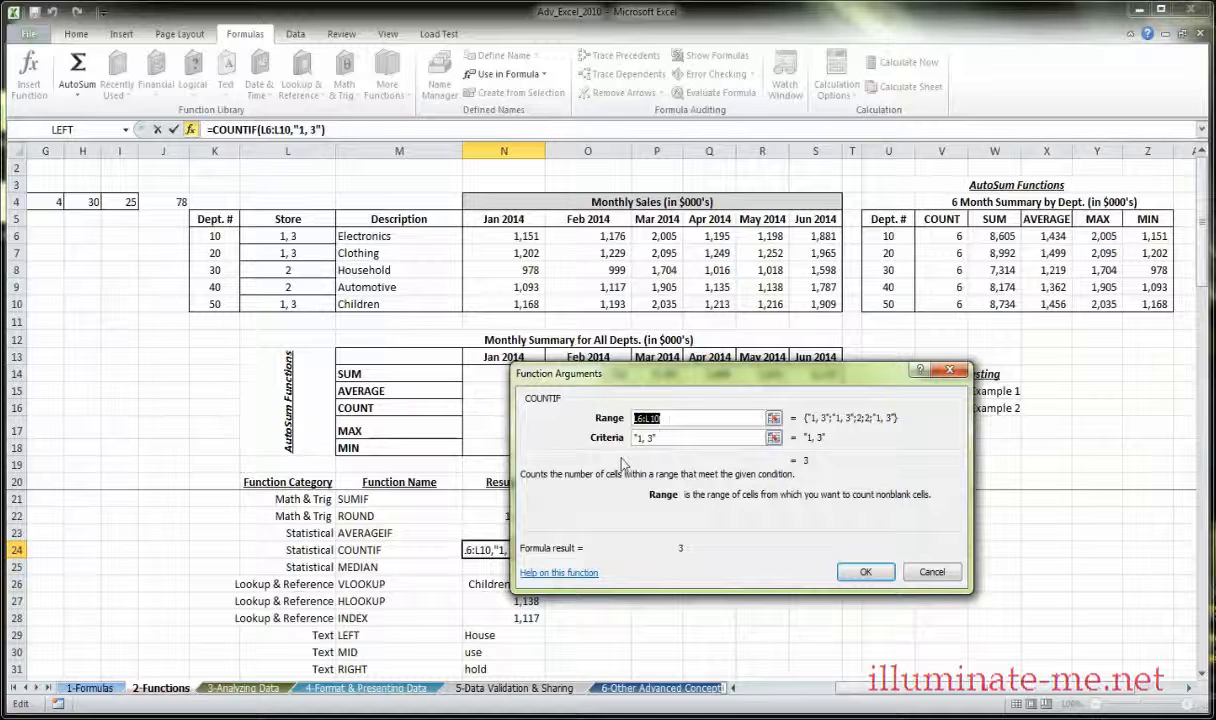
pyautogui.moveTo(595, 373); pyautogui.dragTo(654, 402)
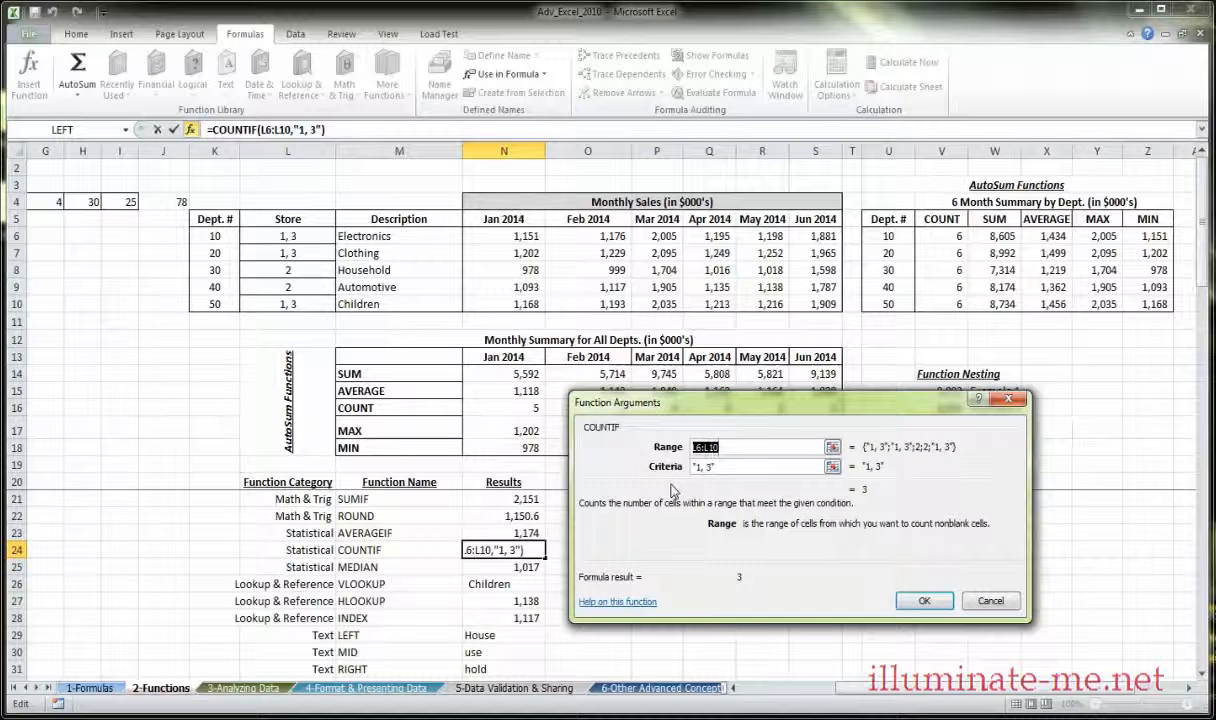
pyautogui.click(726, 470)
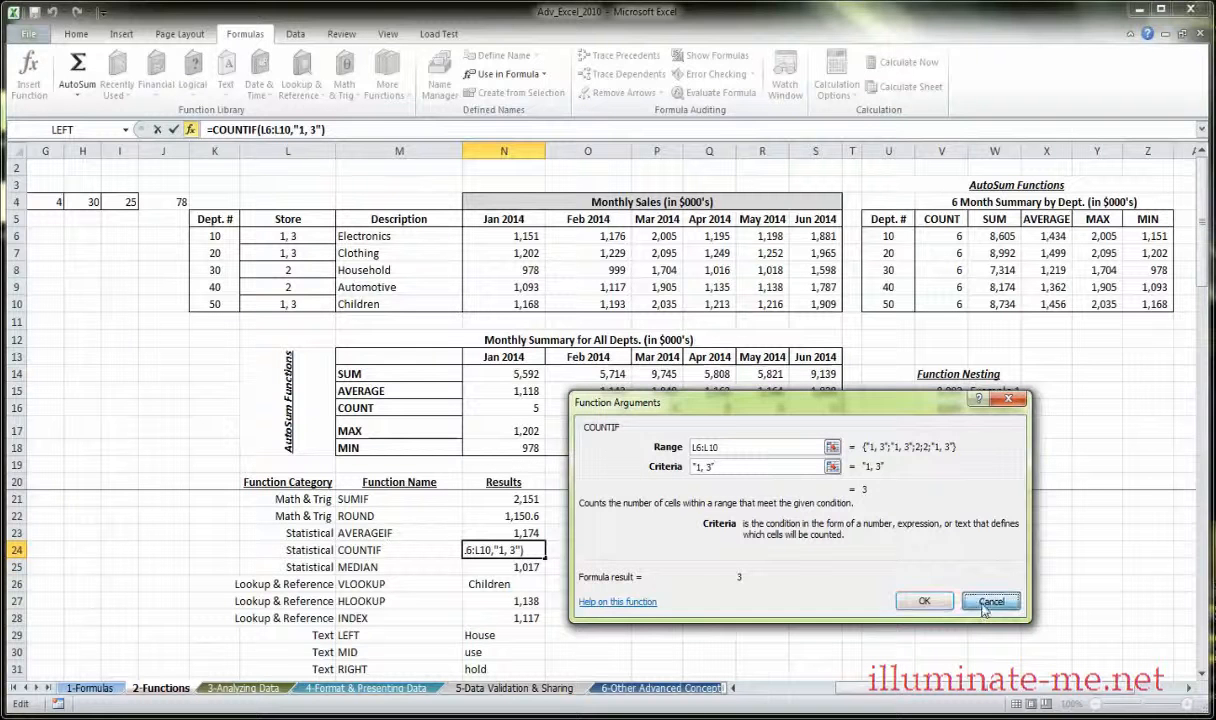
pyautogui.click(924, 600)
# Select the store cells L6, L7 and L10 that match the "1, 3" criteria, and return to the COUNTIF result.
pyautogui.click(300, 236)
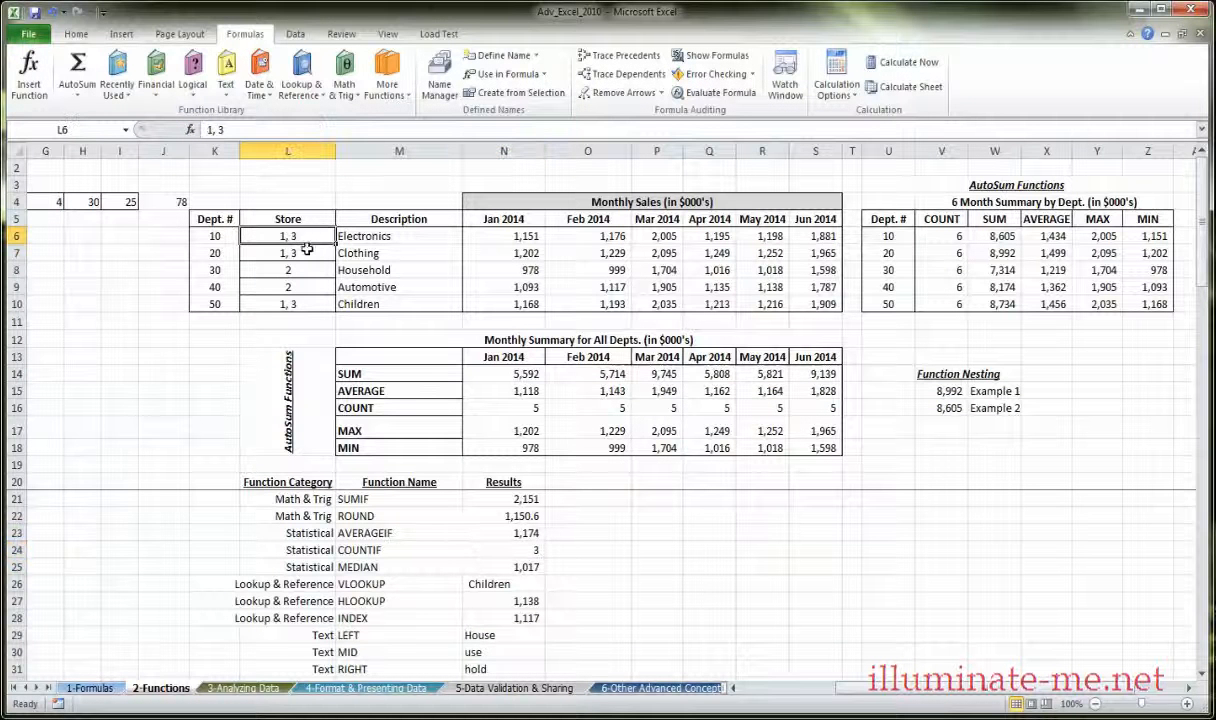
pyautogui.keyDown('ctrl'); pyautogui.click(309, 251); pyautogui.keyUp('ctrl')
pyautogui.keyDown('ctrl'); pyautogui.click(300, 303); pyautogui.keyUp('ctrl')
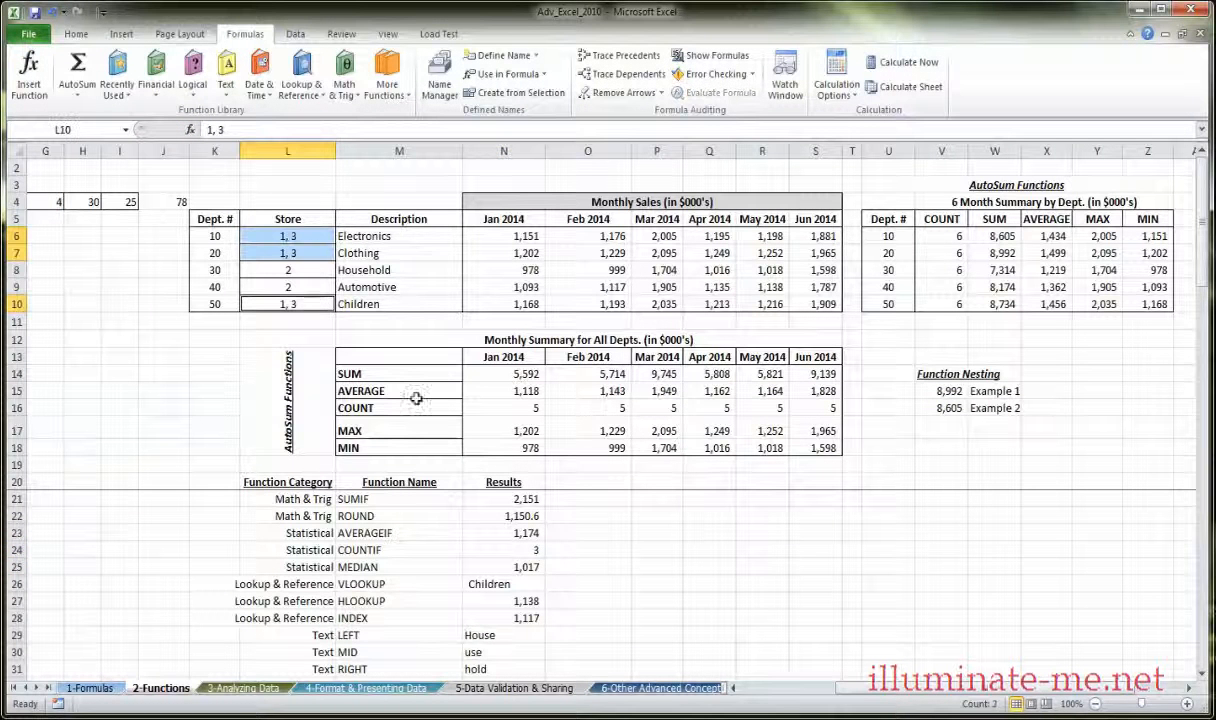
pyautogui.click(510, 546)
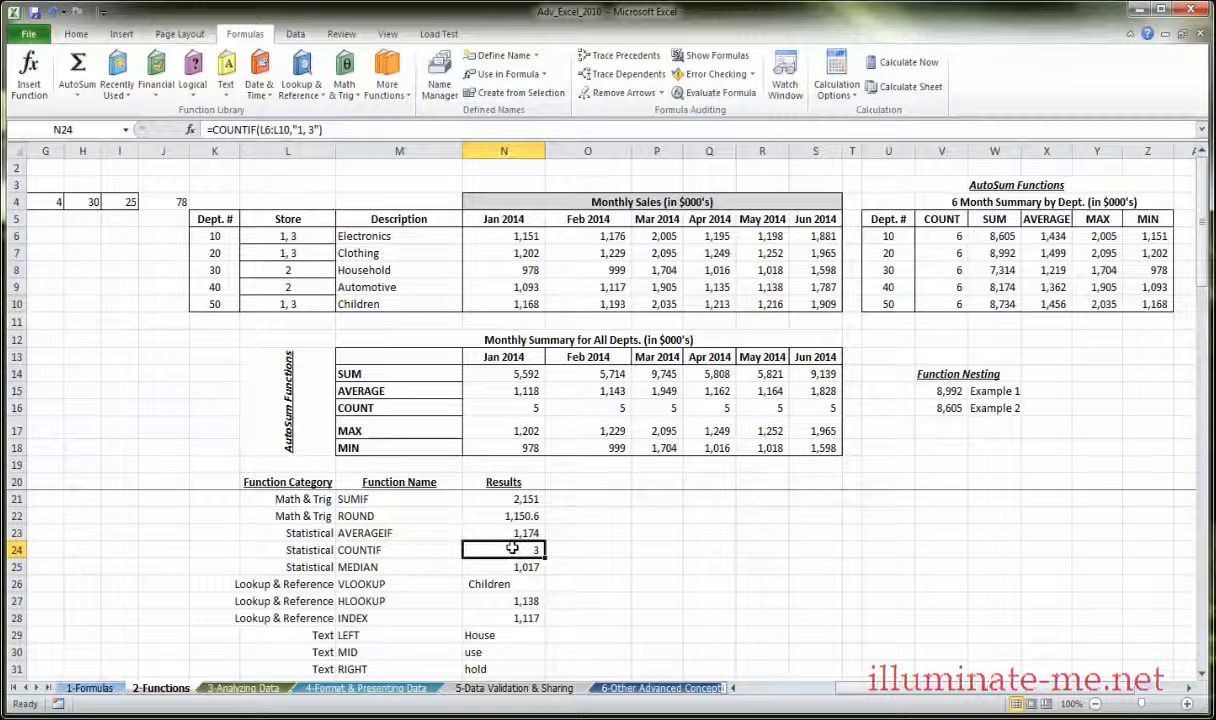
# Review the function arguments of the MEDIAN formula in N25 and leave them without applying changes.
pyautogui.click(435, 570)
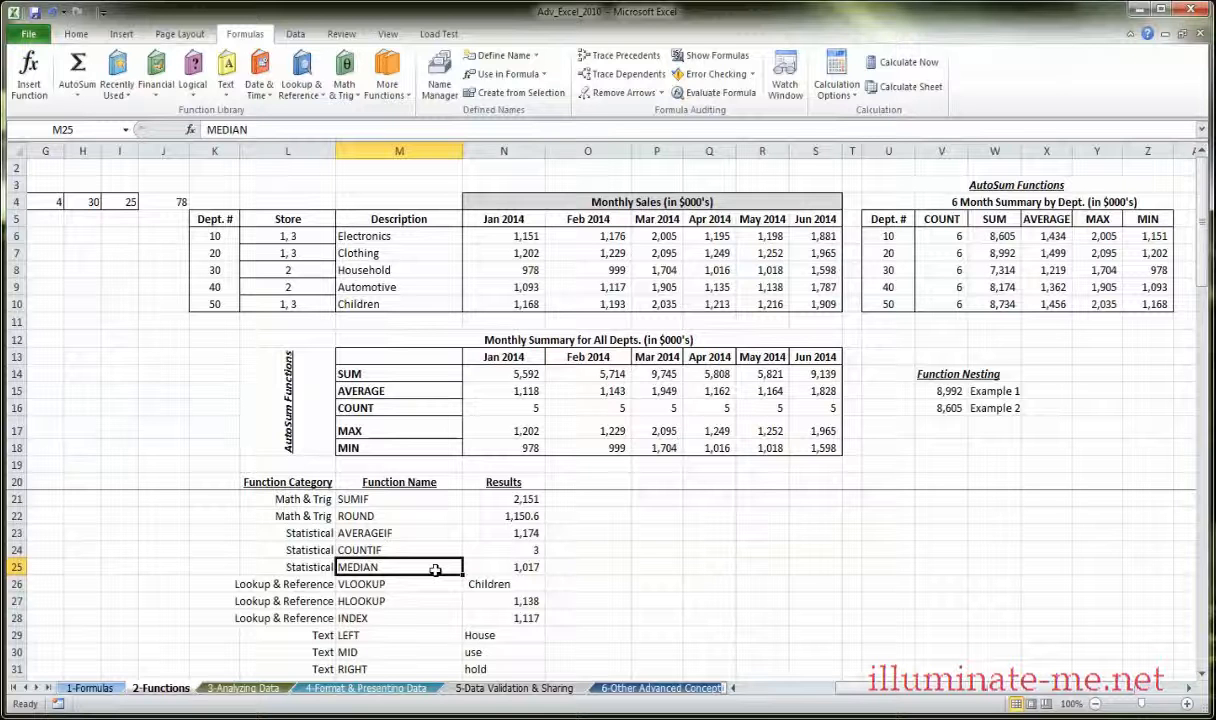
pyautogui.click(485, 566)
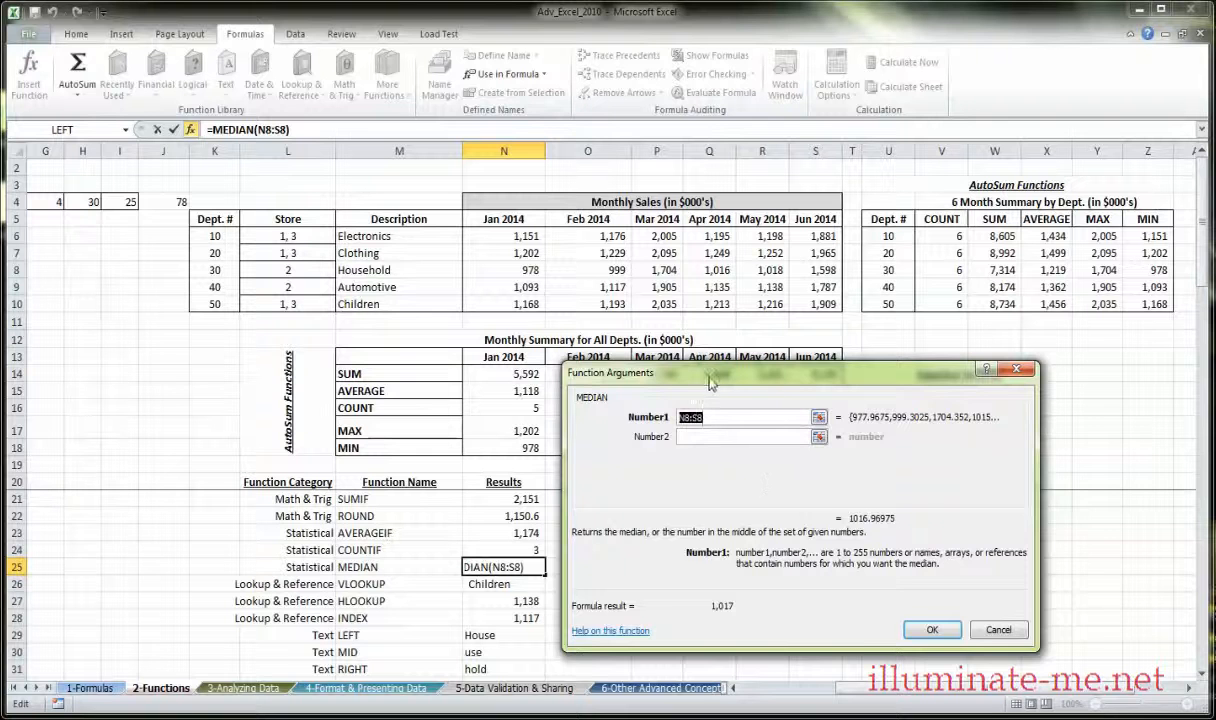
pyautogui.moveTo(710, 378); pyautogui.dragTo(758, 388)
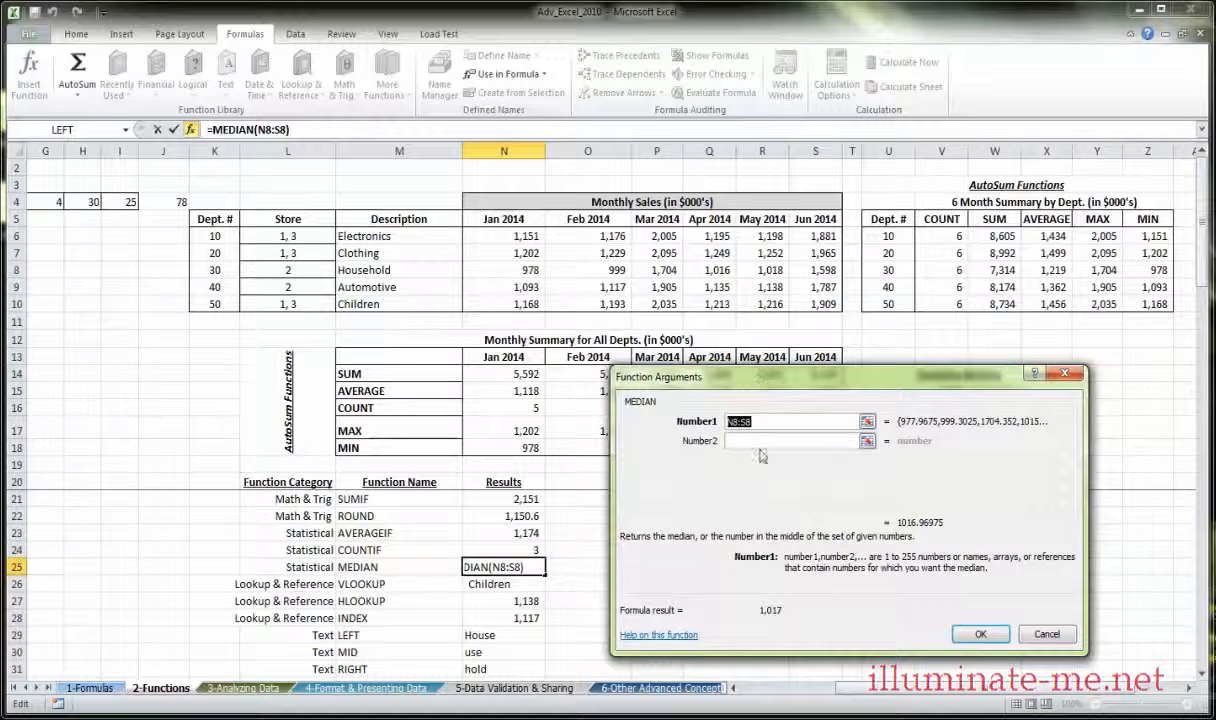
pyautogui.click(1043, 640)
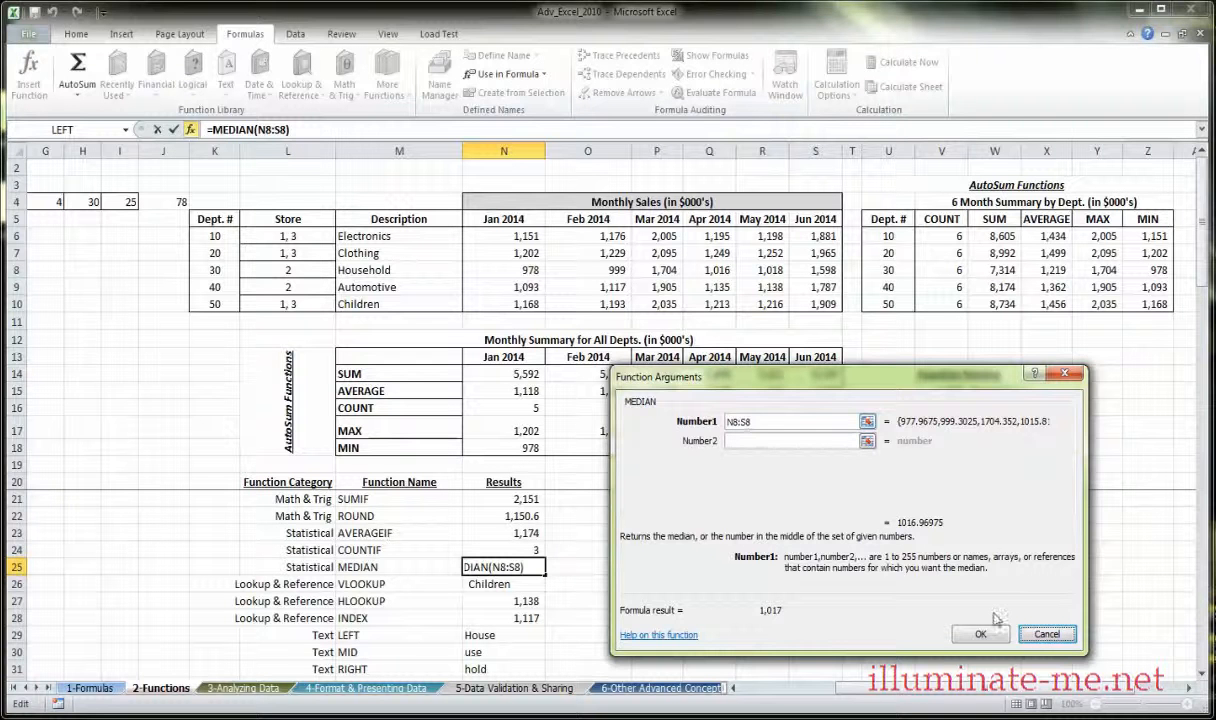
pyautogui.click(1046, 635)
# Select the Household monthly sales N8:S8 used by the MEDIAN formula, and return to its result cell.
pyautogui.click(512, 270)
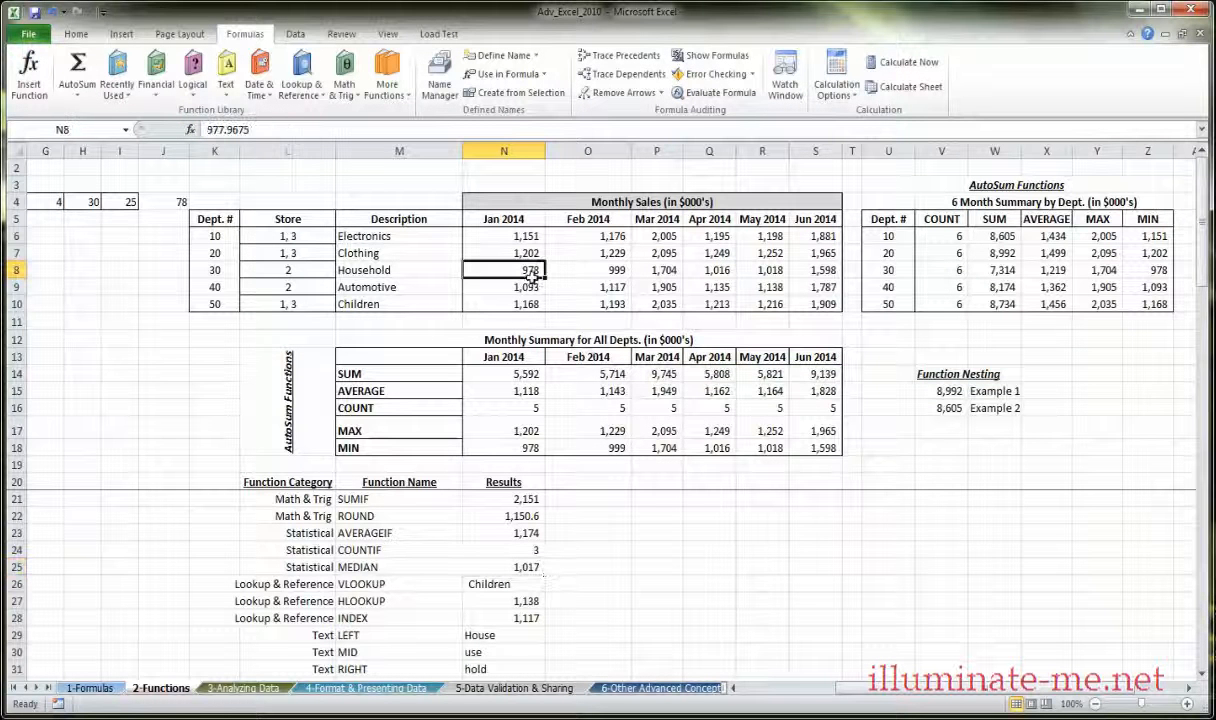
pyautogui.moveTo(512, 271); pyautogui.dragTo(838, 272)
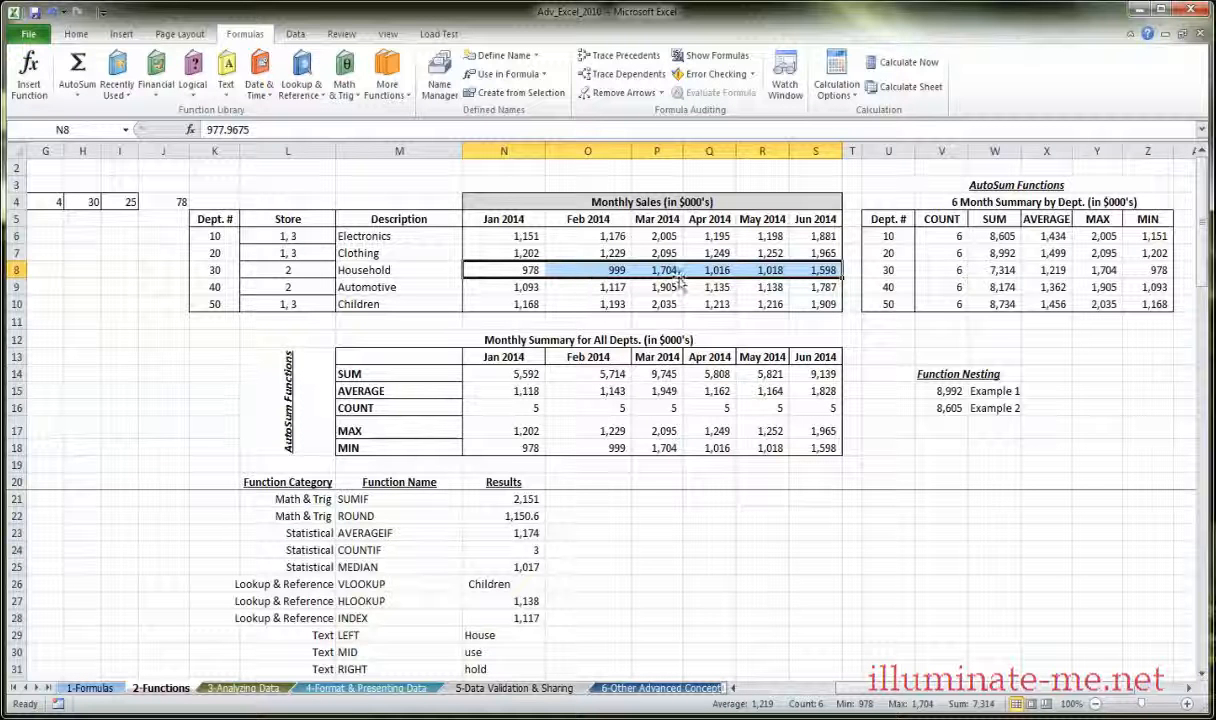
pyautogui.click(537, 567)
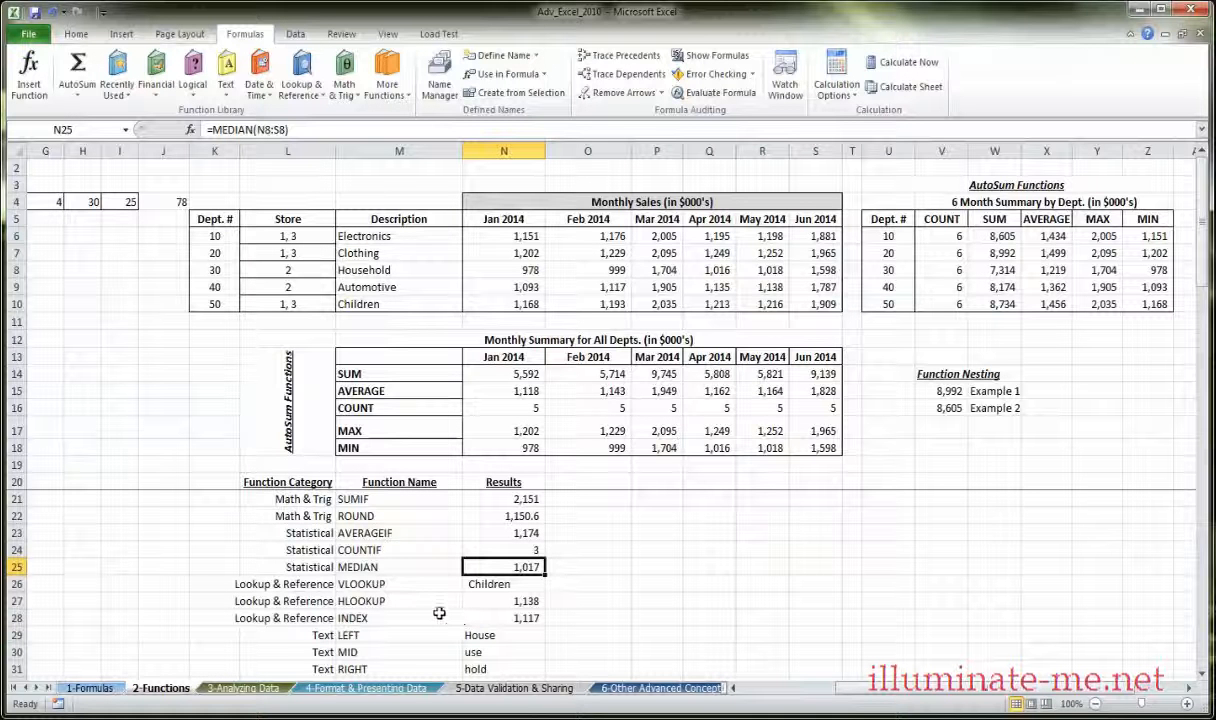
# Look through the Lookup & Reference function category in the Insert Function dialog and the function library.
pyautogui.click(592, 566)
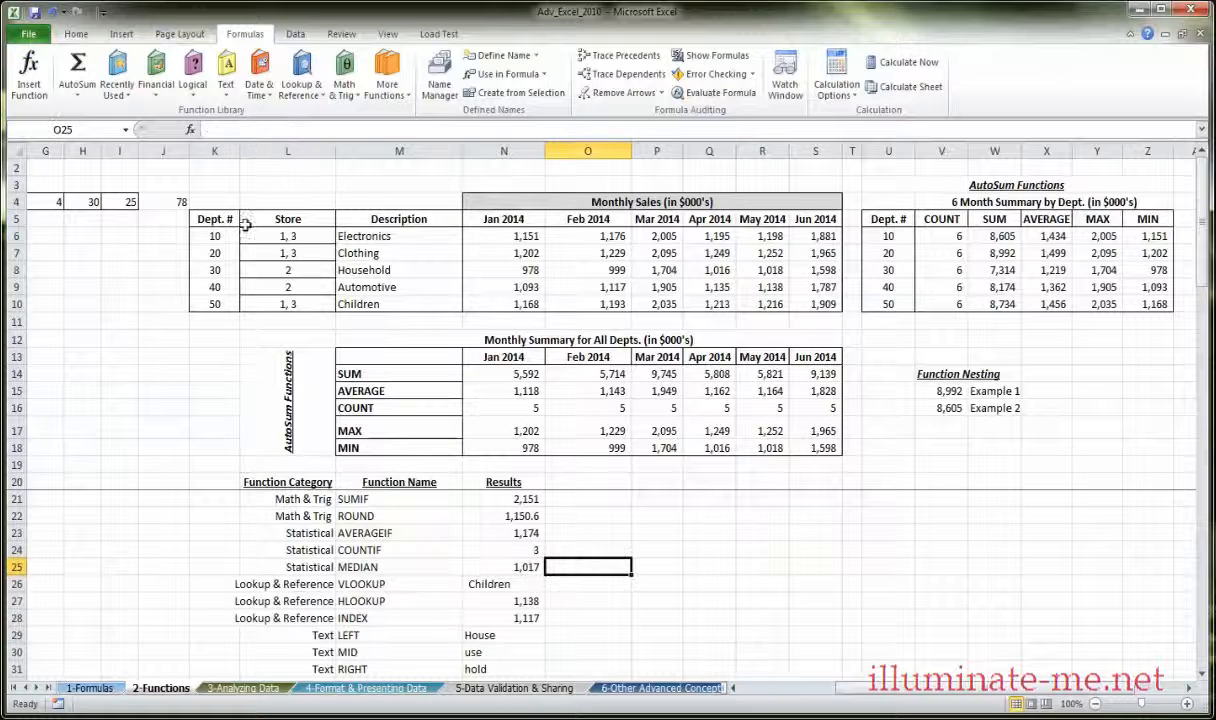
pyautogui.click(190, 130)
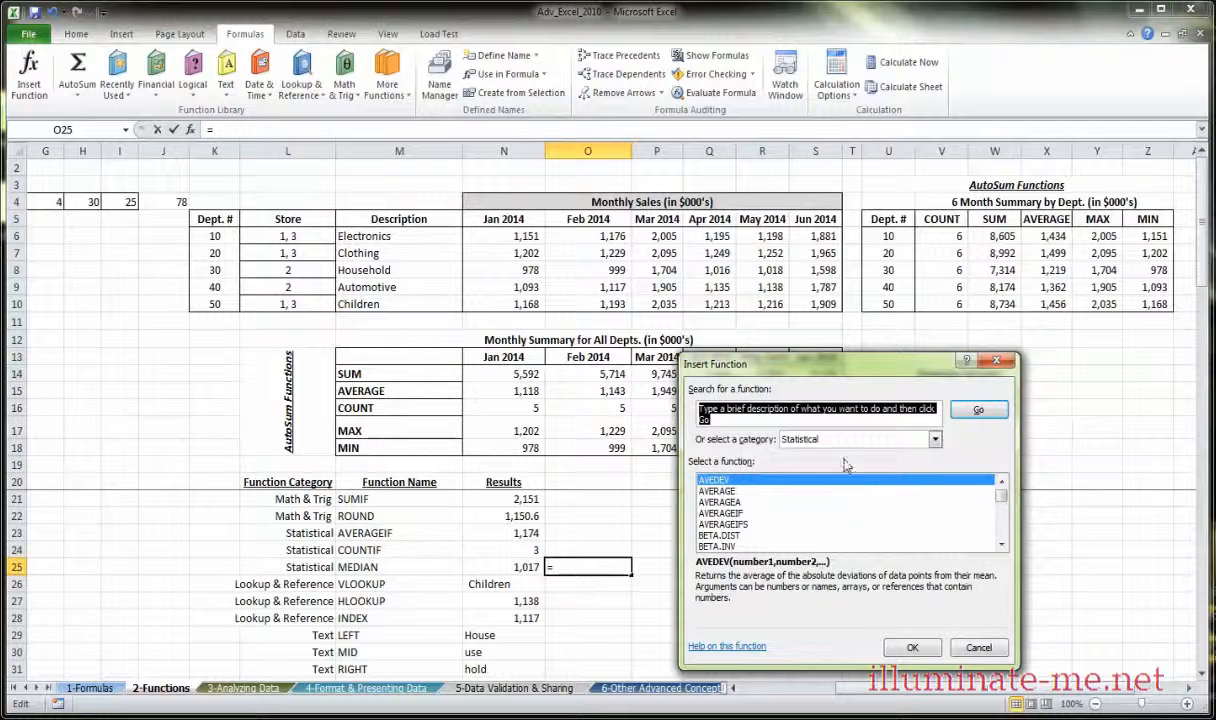
pyautogui.click(802, 439)
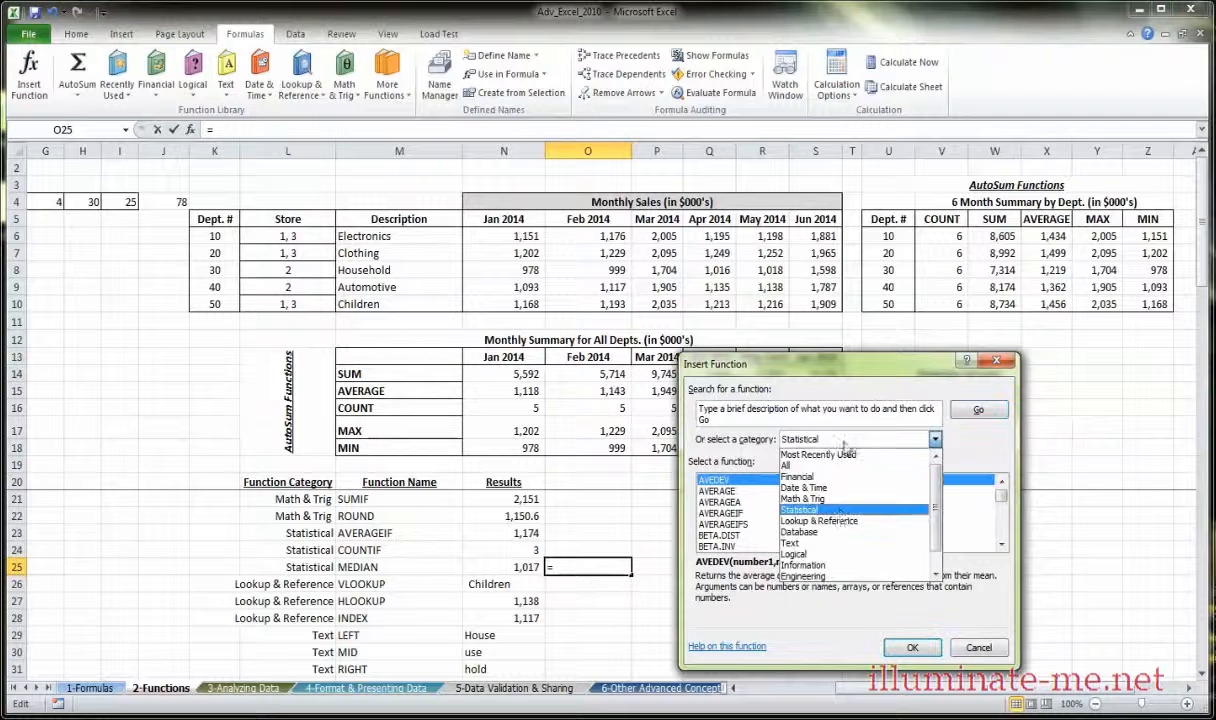
pyautogui.click(840, 524)
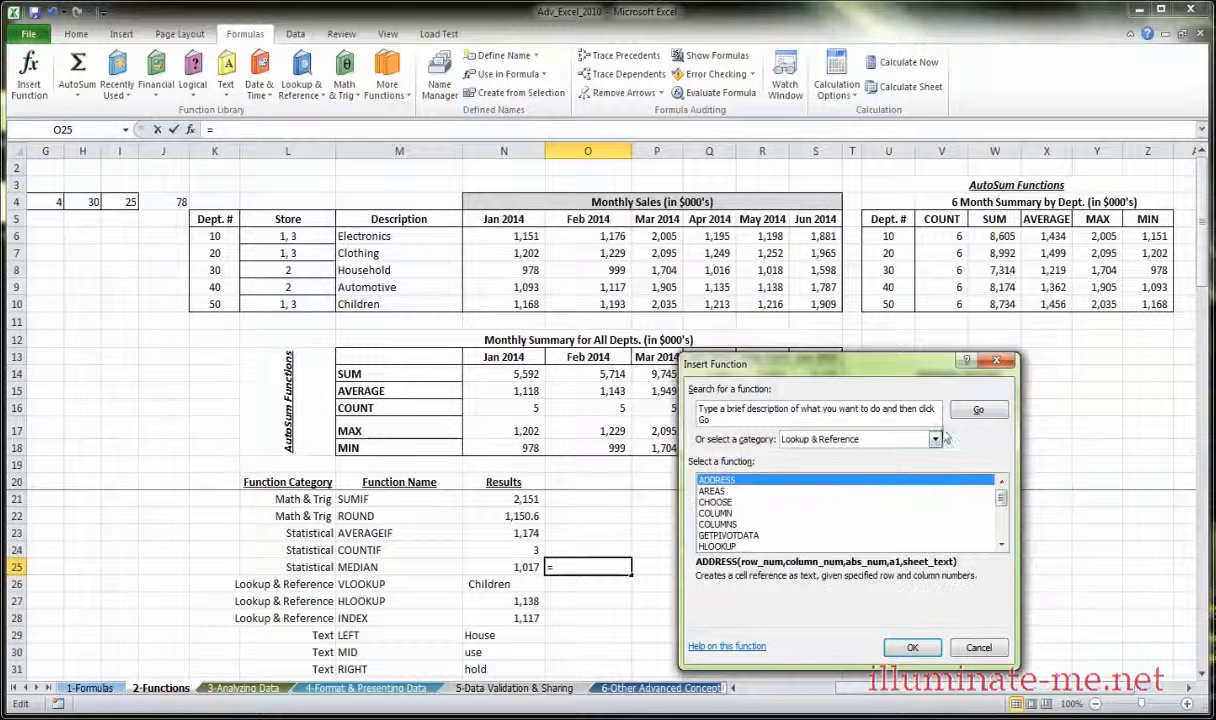
pyautogui.click(996, 360)
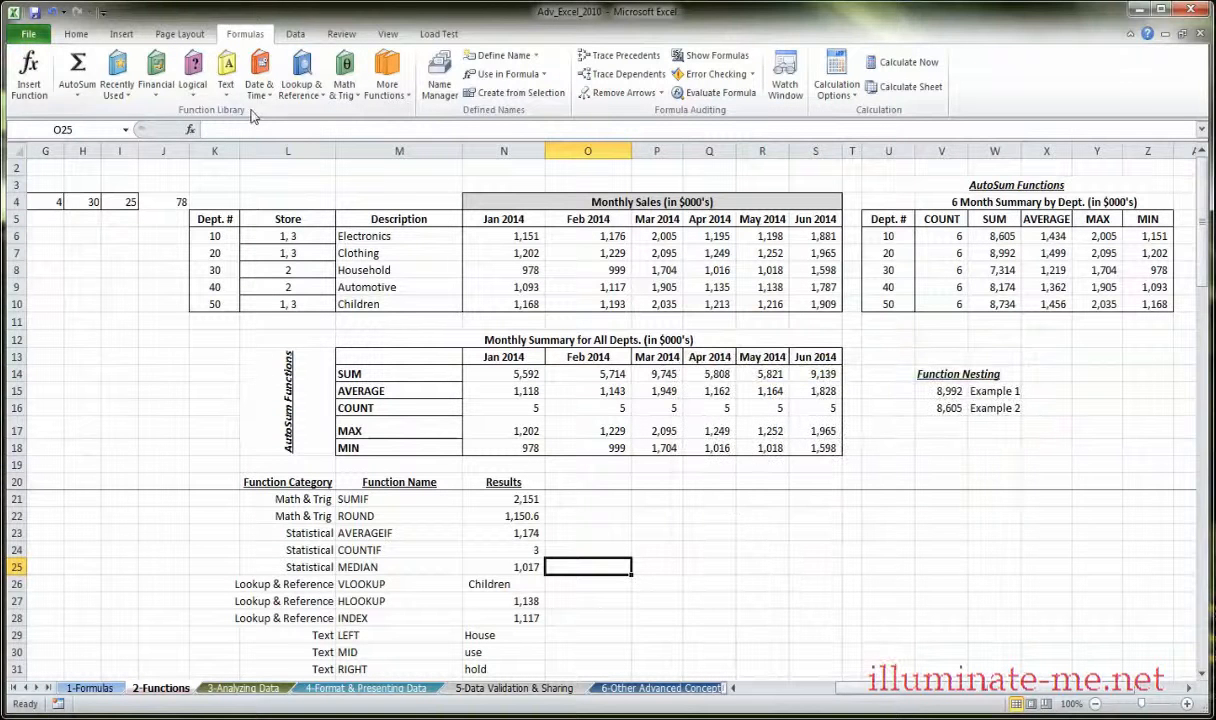
pyautogui.click(307, 92)
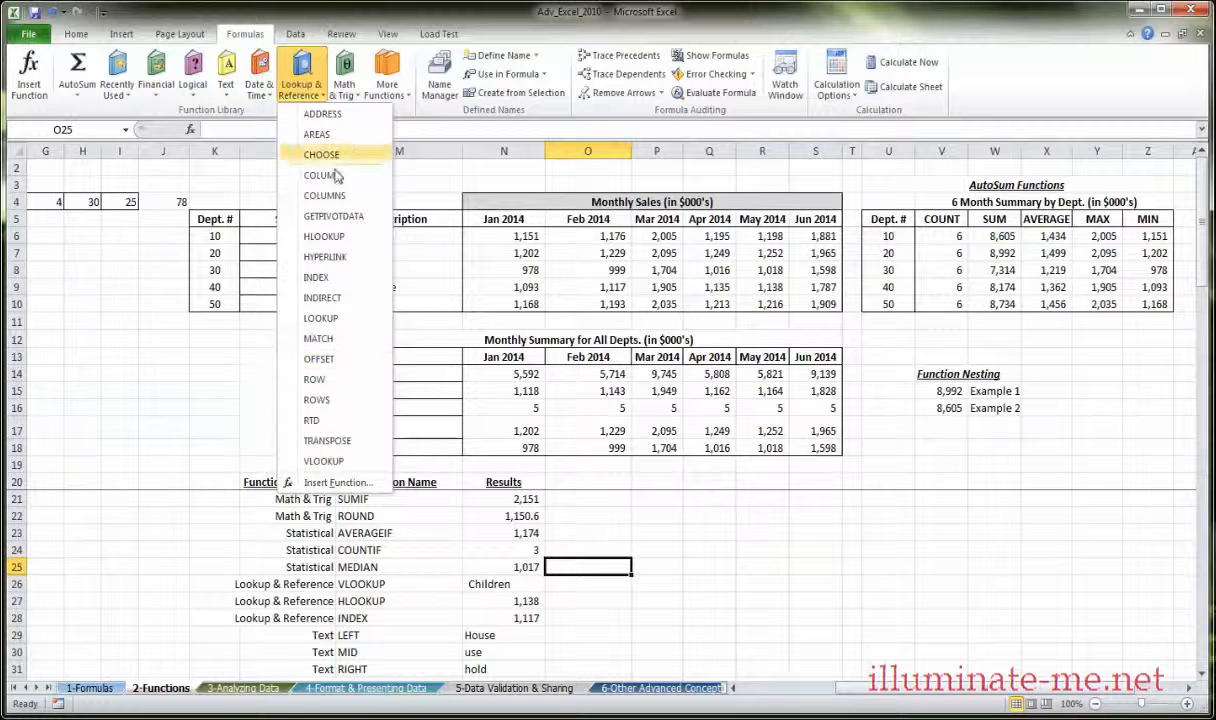
pyautogui.click(459, 538)
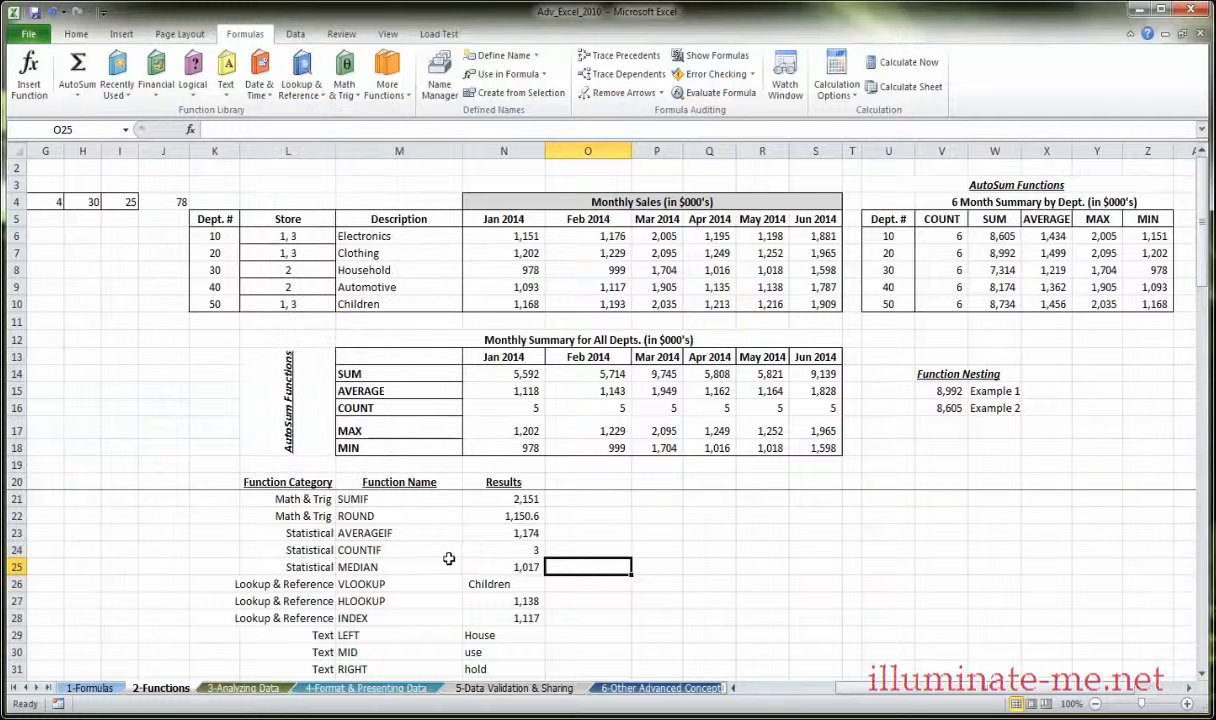
# Open the function arguments of the VLOOKUP formula in N26 and place the dialog clear of the data table.
pyautogui.click(425, 568)
pyautogui.click(426, 582)
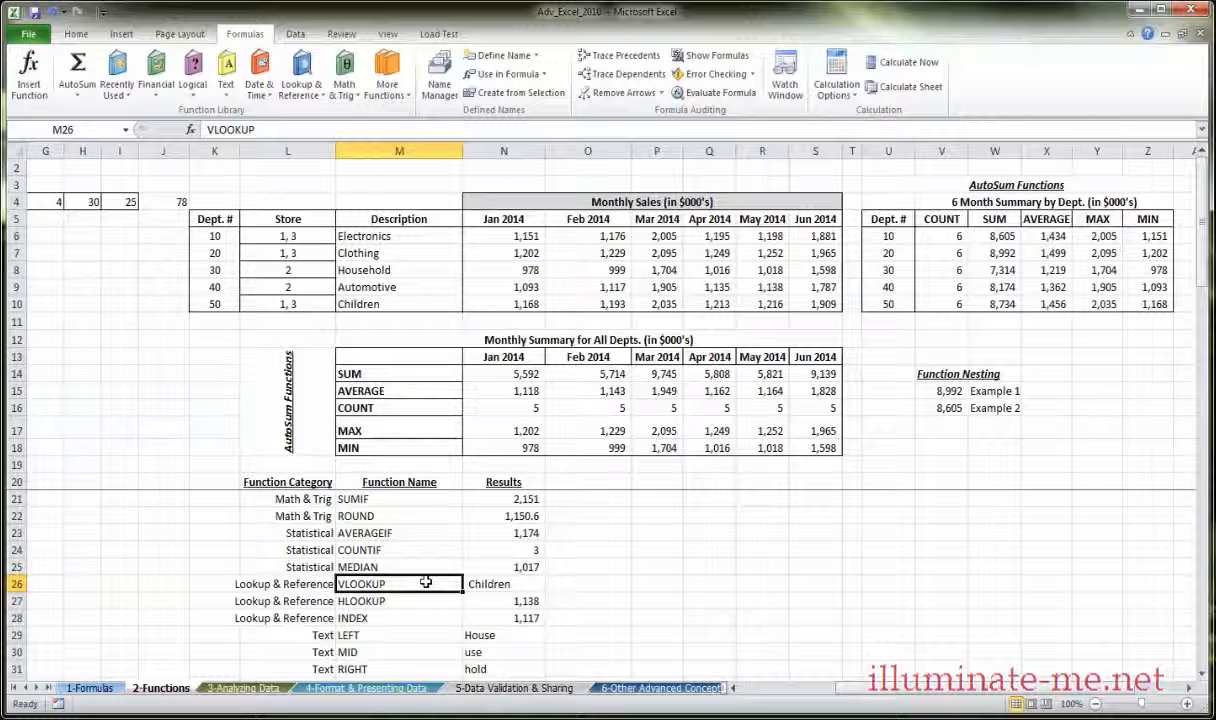
pyautogui.click(503, 584)
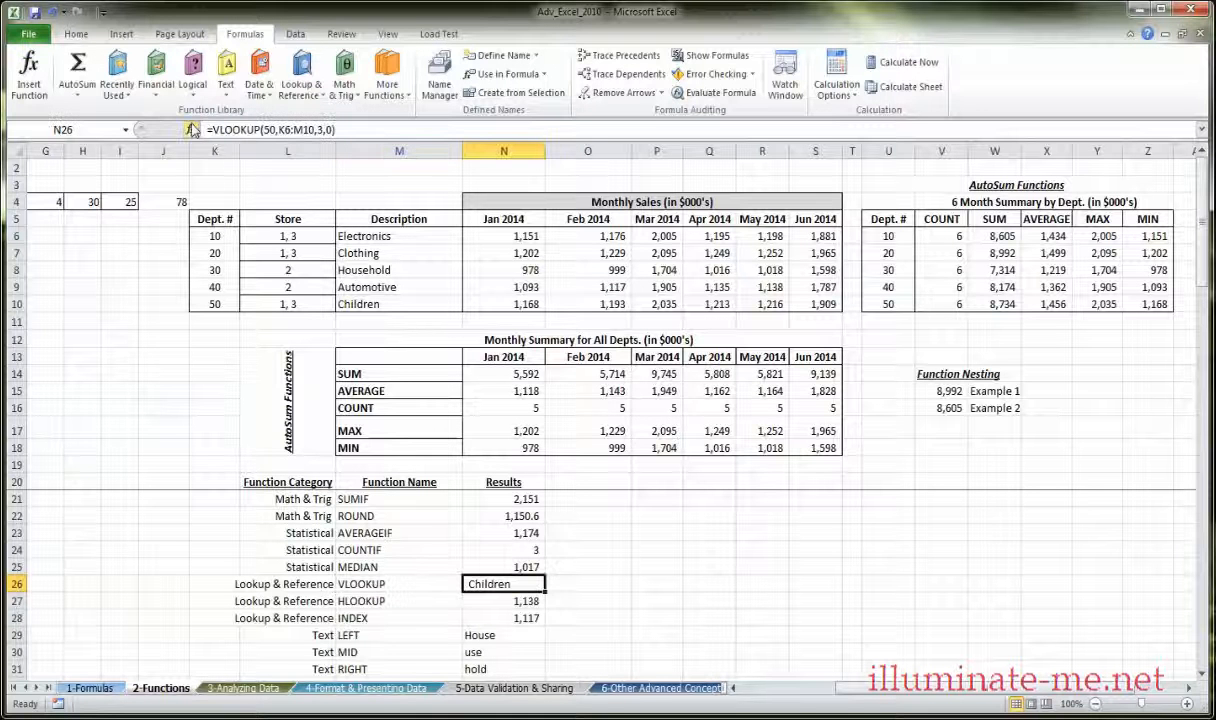
pyautogui.click(190, 130)
pyautogui.moveTo(700, 380); pyautogui.dragTo(576, 350)
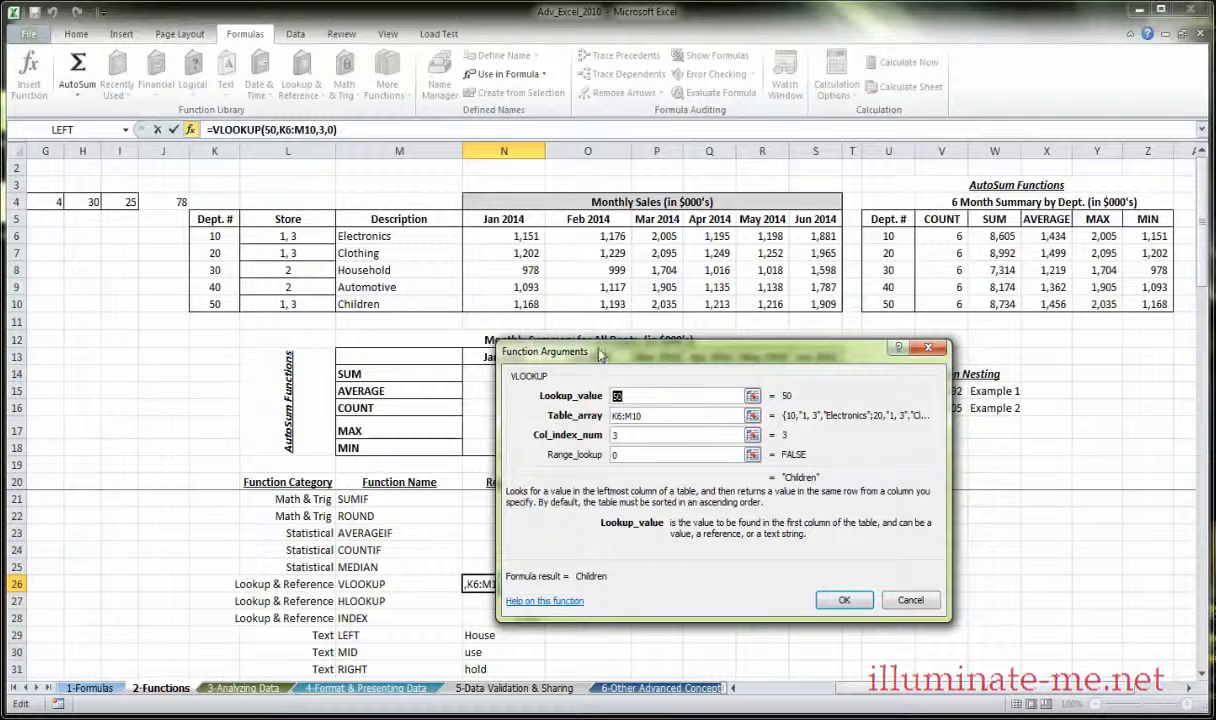
pyautogui.moveTo(601, 355); pyautogui.dragTo(683, 382)
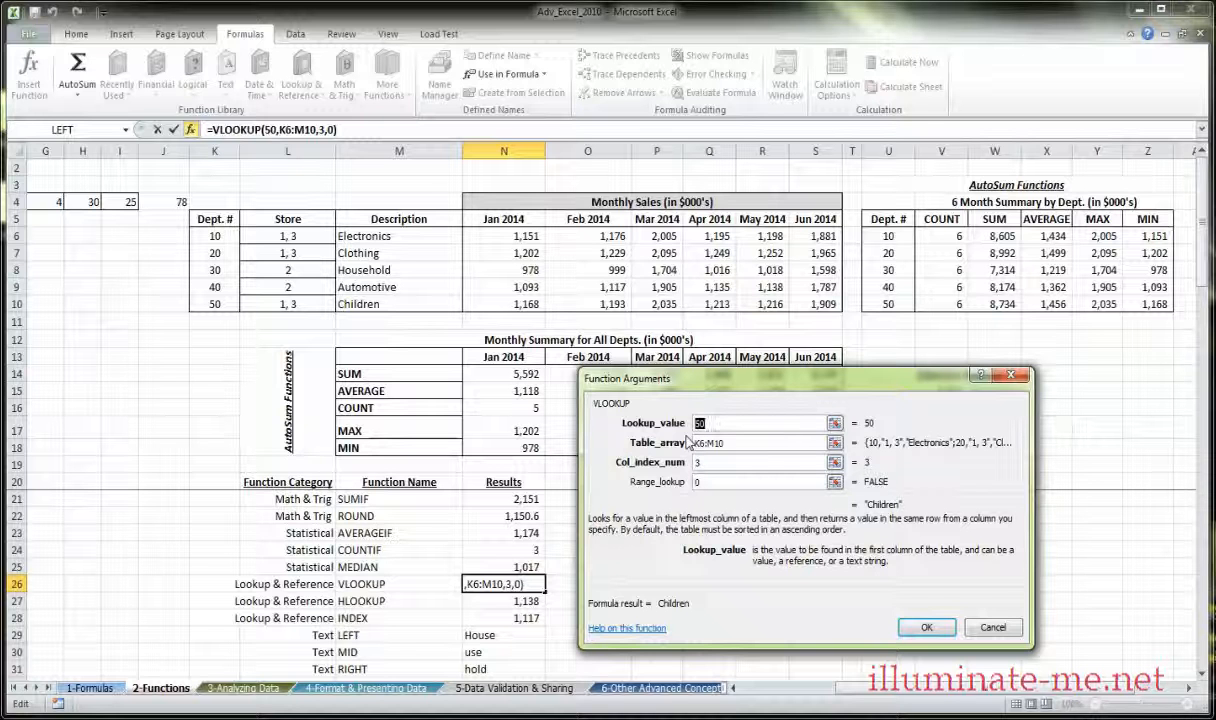
# Examine the lookup value, table array, column index and range lookup arguments of the VLOOKUP formula.
pyautogui.click(716, 423)
pyautogui.doubleClick(707, 423)
pyautogui.write('60')
pyautogui.click(730, 443)
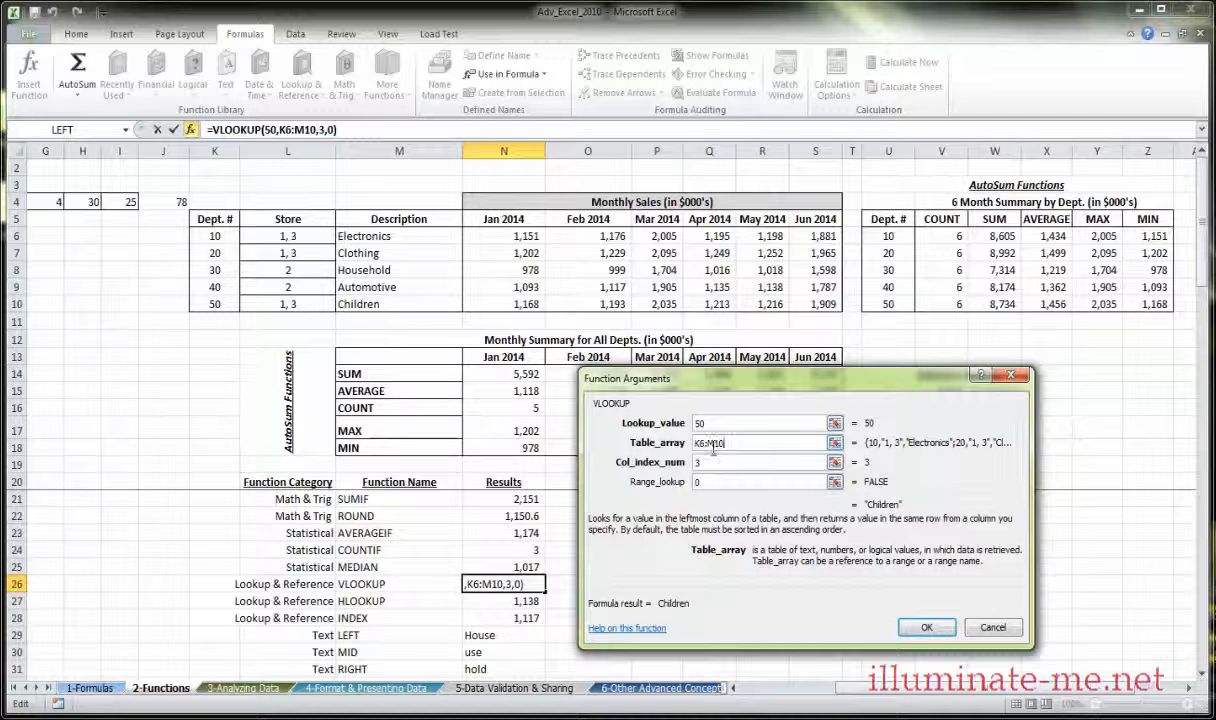
pyautogui.click(713, 461)
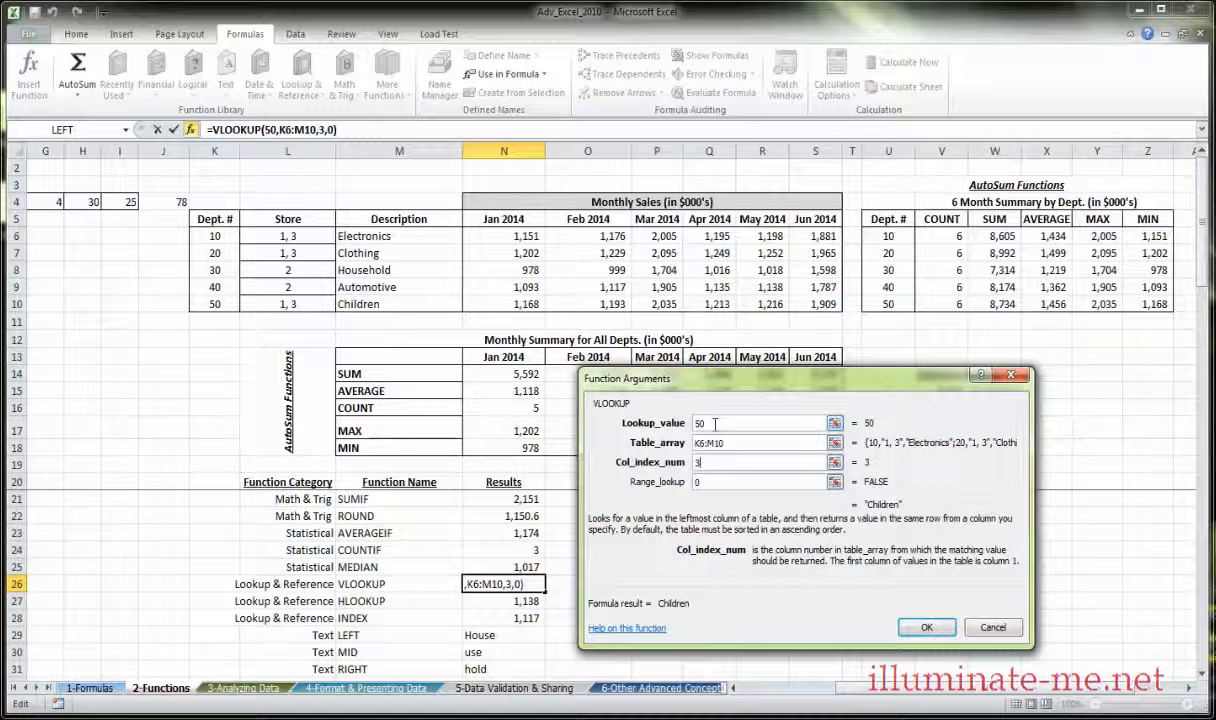
pyautogui.click(714, 424)
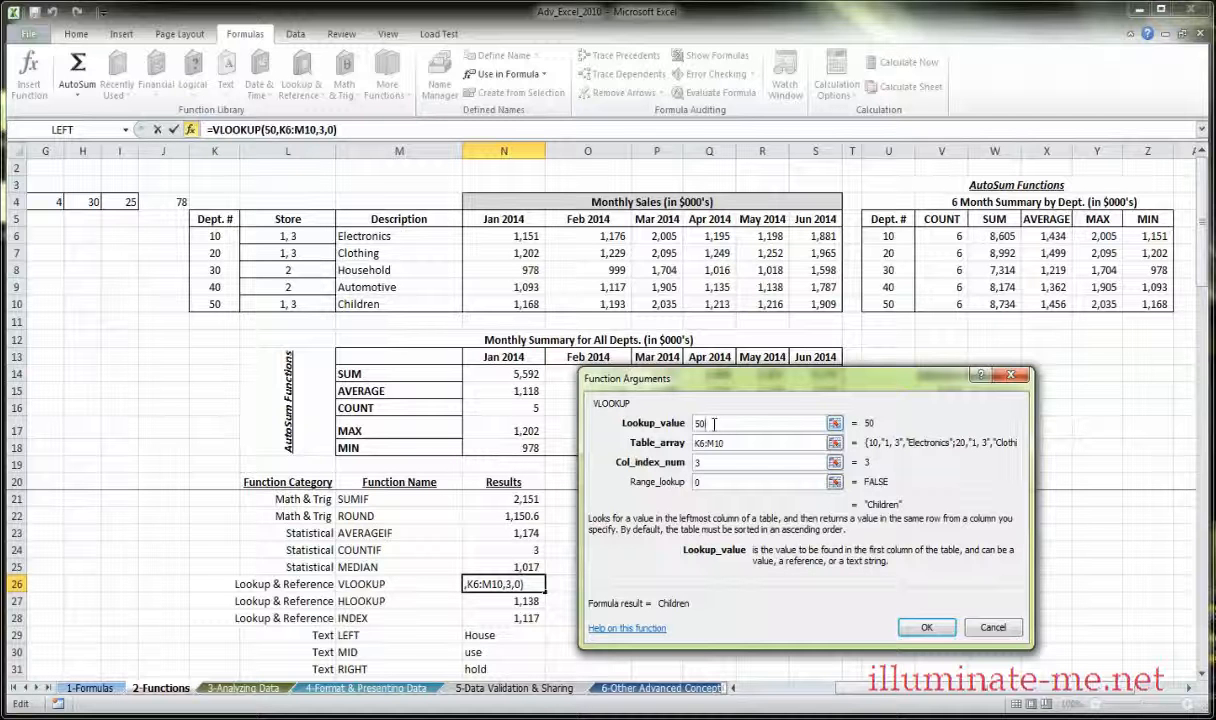
pyautogui.click(715, 465)
pyautogui.click(716, 482)
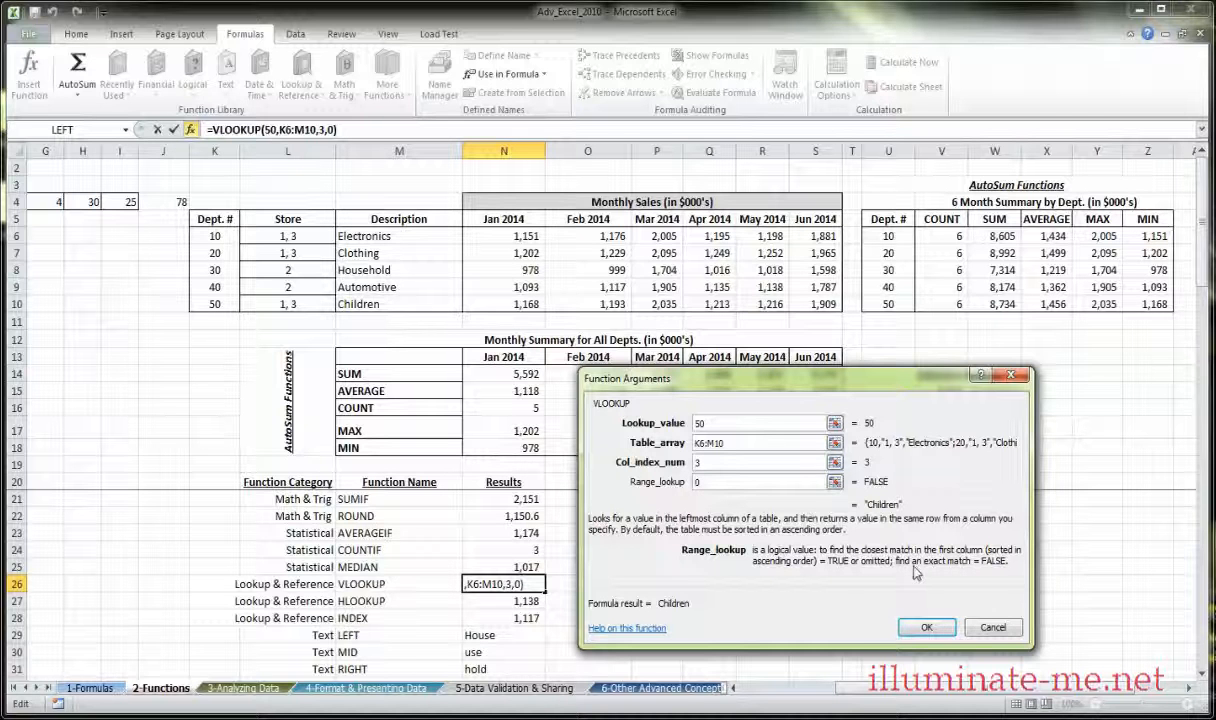
pyautogui.moveTo(702, 484); pyautogui.dragTo(692, 484)
pyautogui.click(762, 480)
pyautogui.moveTo(711, 424); pyautogui.dragTo(688, 430)
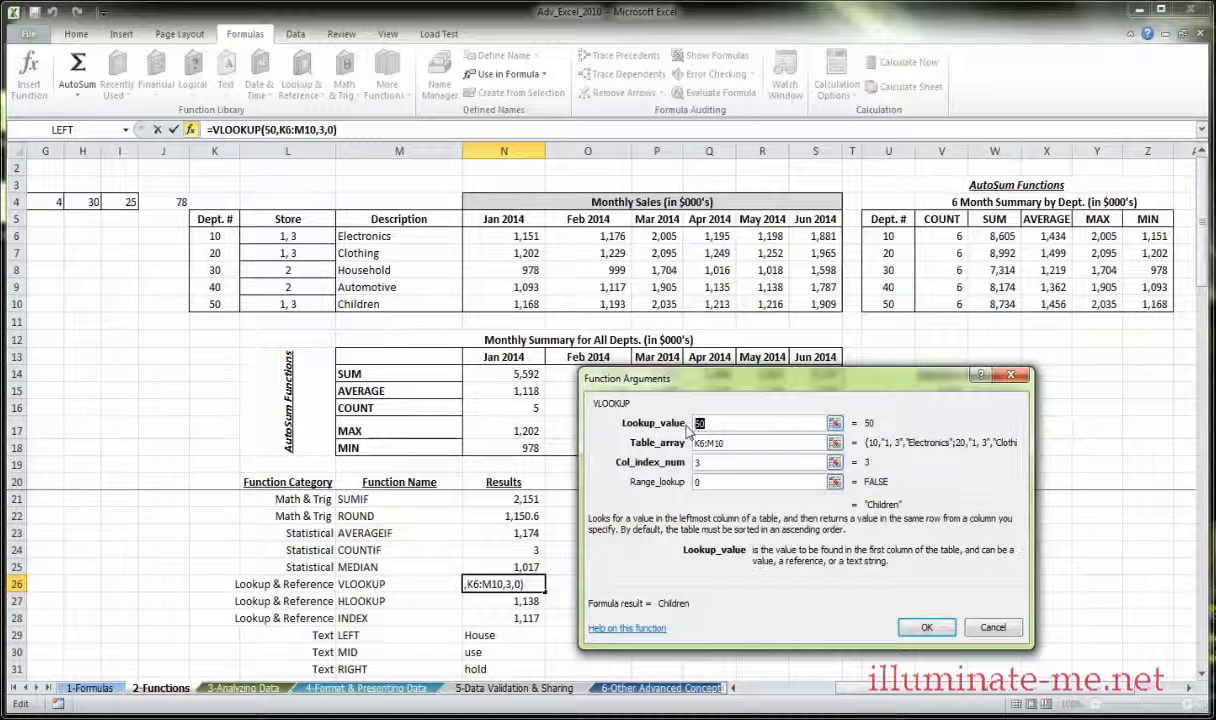
# Try to reselect K6:M10 as the table array of the VLOOKUP formula, and leave its arguments.
pyautogui.click(731, 443)
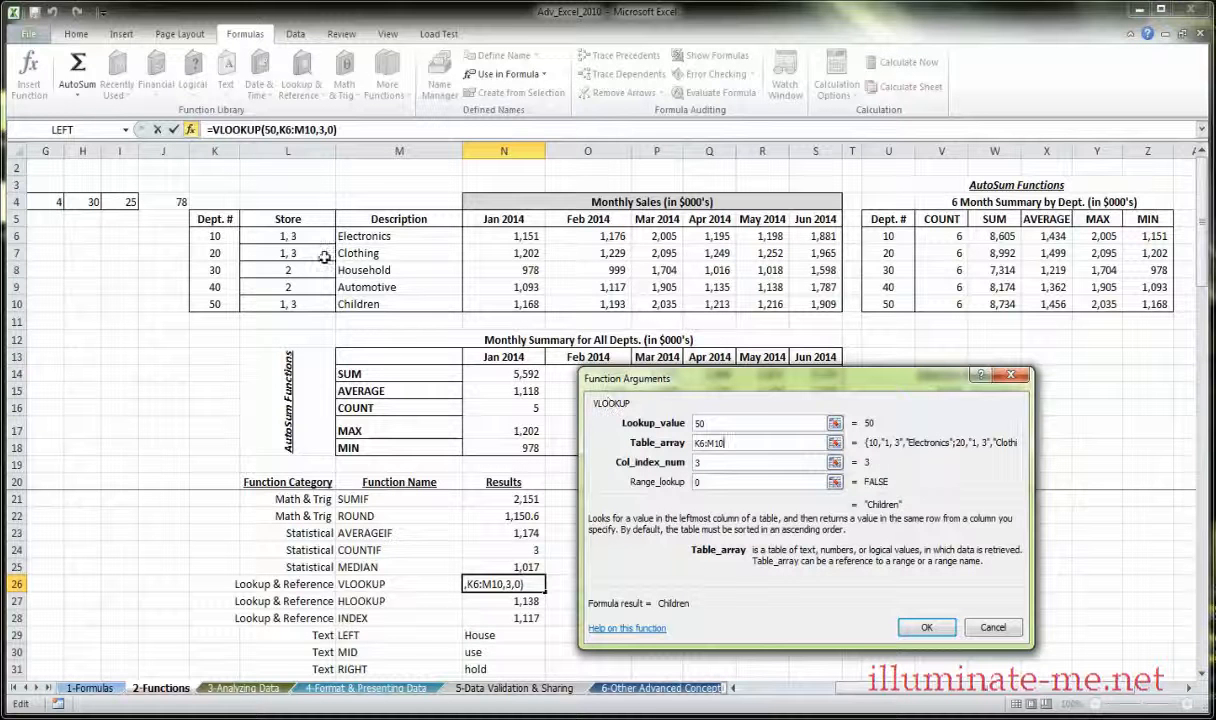
pyautogui.moveTo(218, 237); pyautogui.dragTo(384, 306)
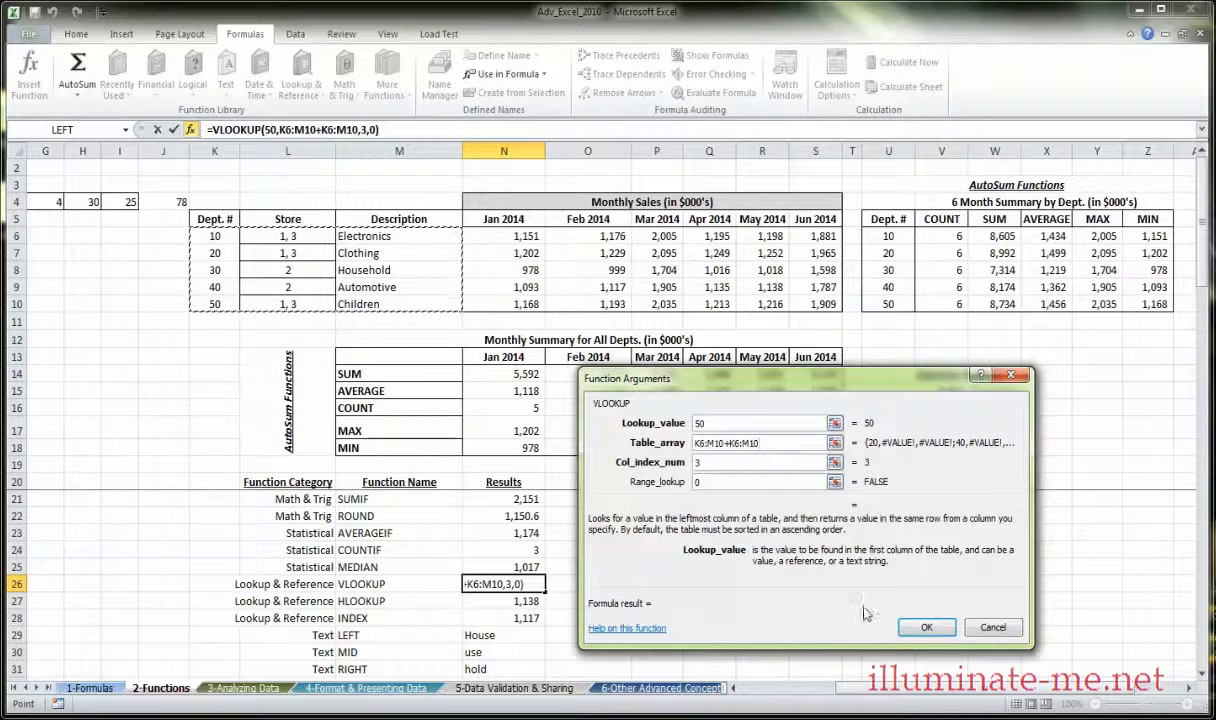
pyautogui.click(926, 627)
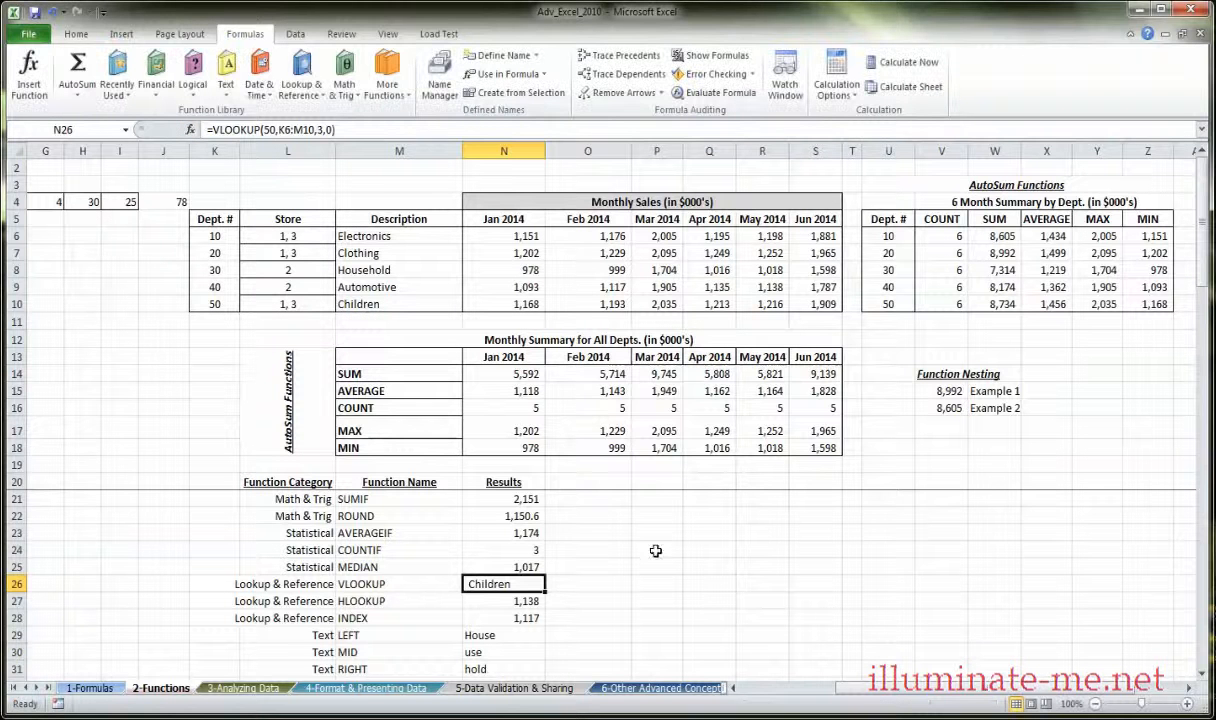
# Reopen the VLOOKUP arguments in N26, review the range lookup, column index, table array and lookup value, and accept them as they are.
pyautogui.click(190, 130)
pyautogui.doubleClick(718, 443)
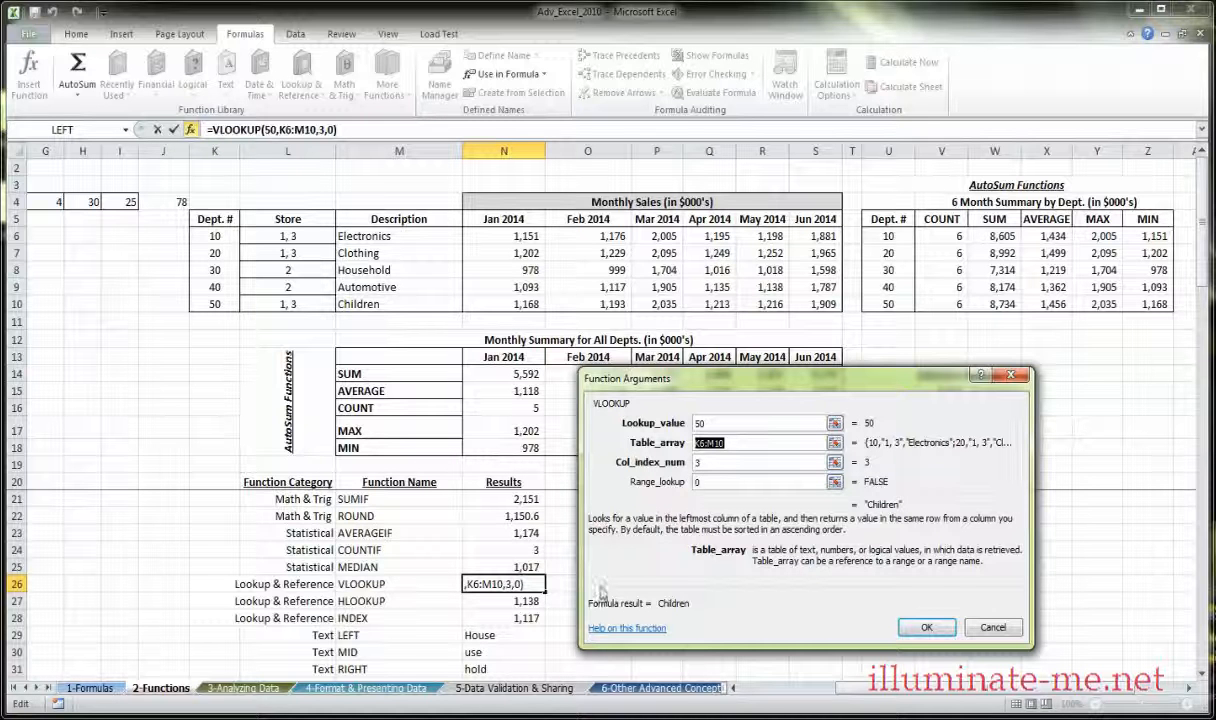
pyautogui.click(707, 482)
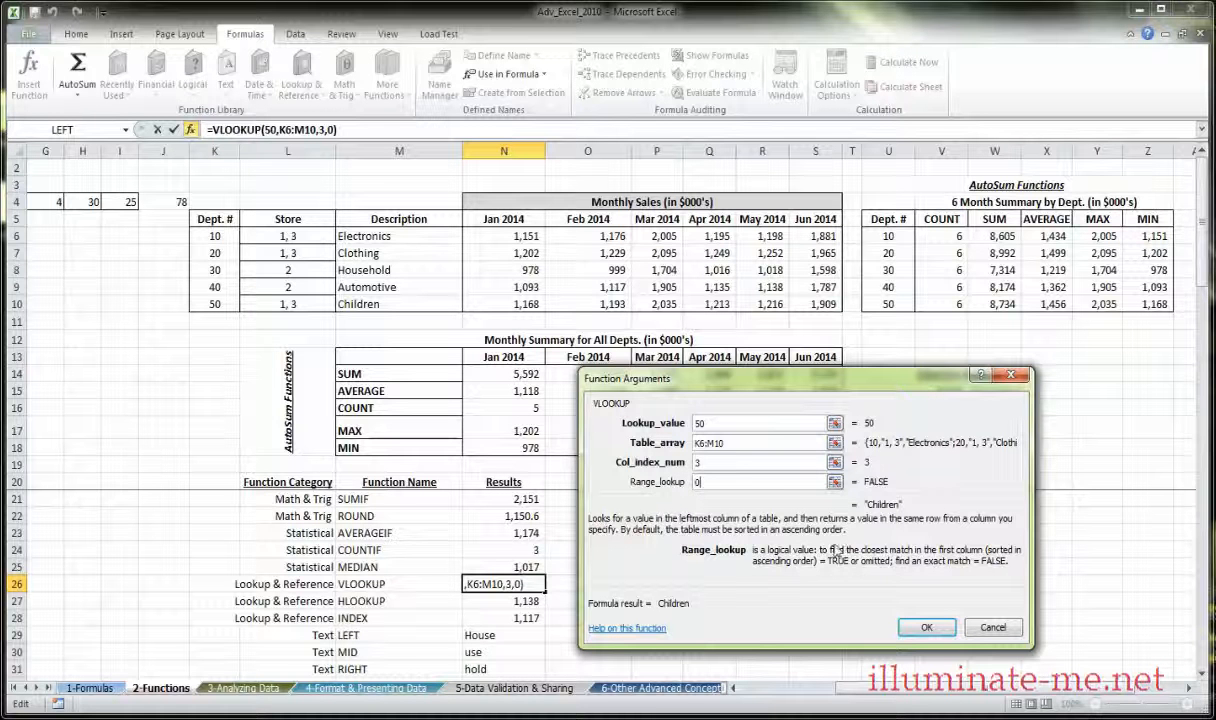
pyautogui.click(743, 461)
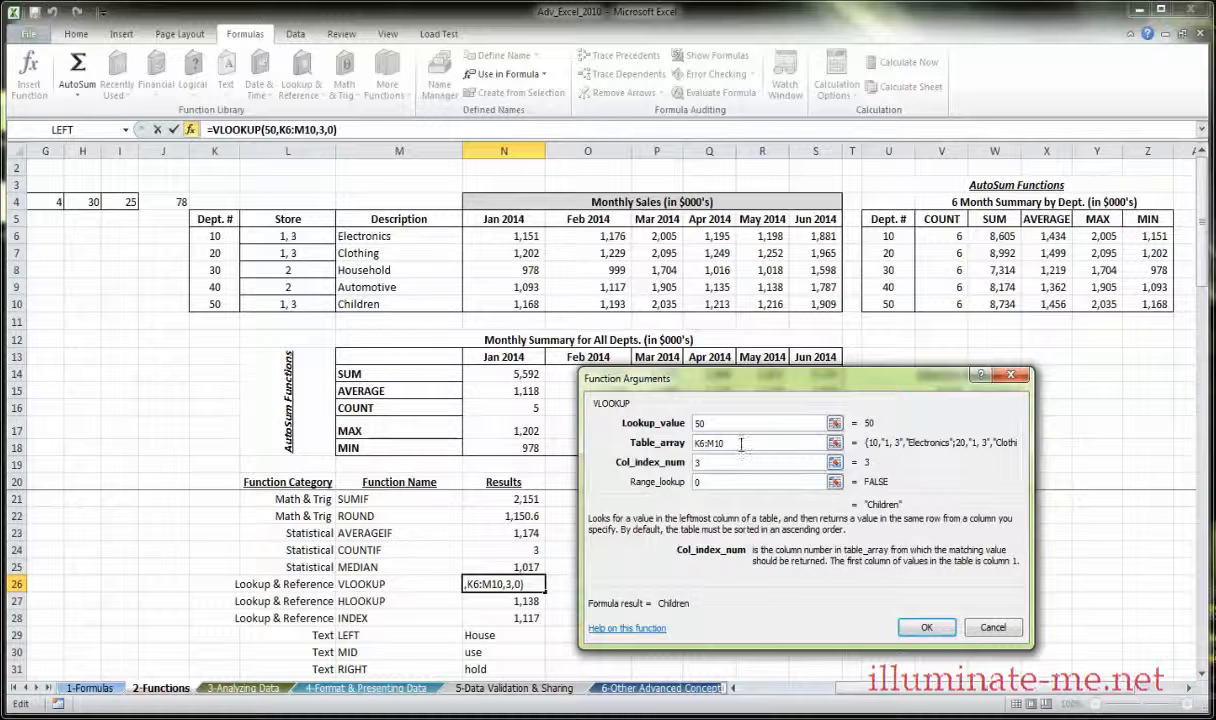
pyautogui.click(741, 444)
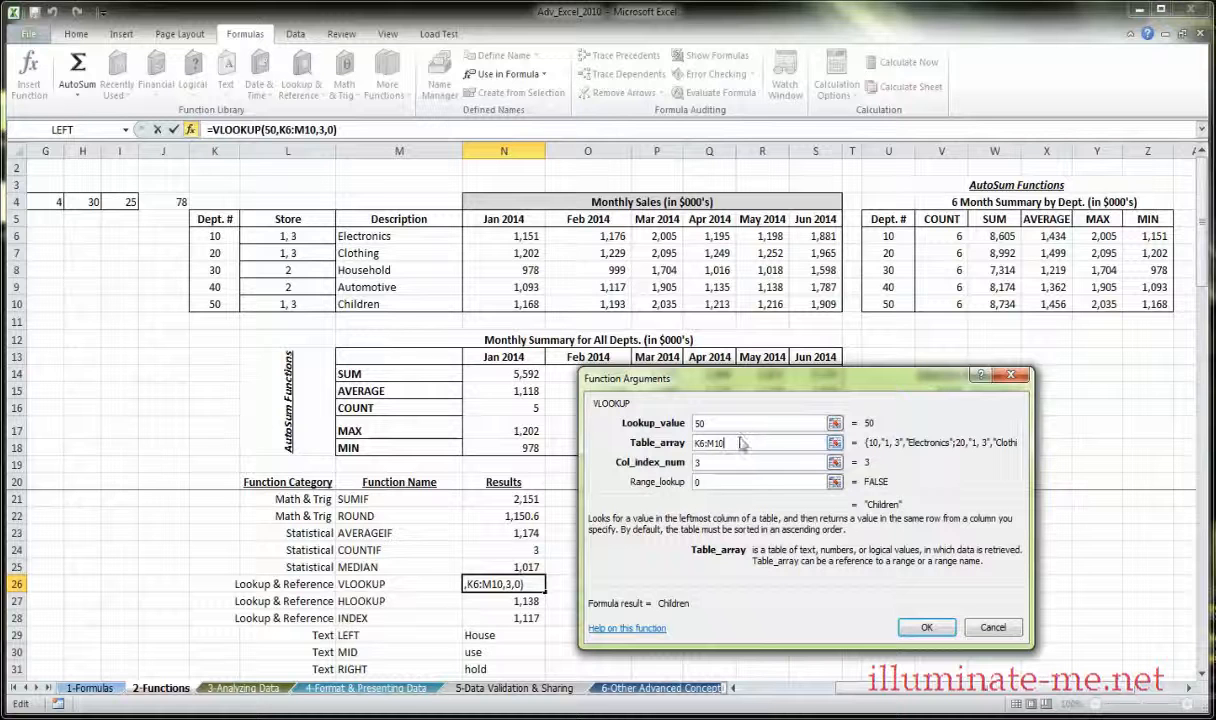
pyautogui.click(706, 423)
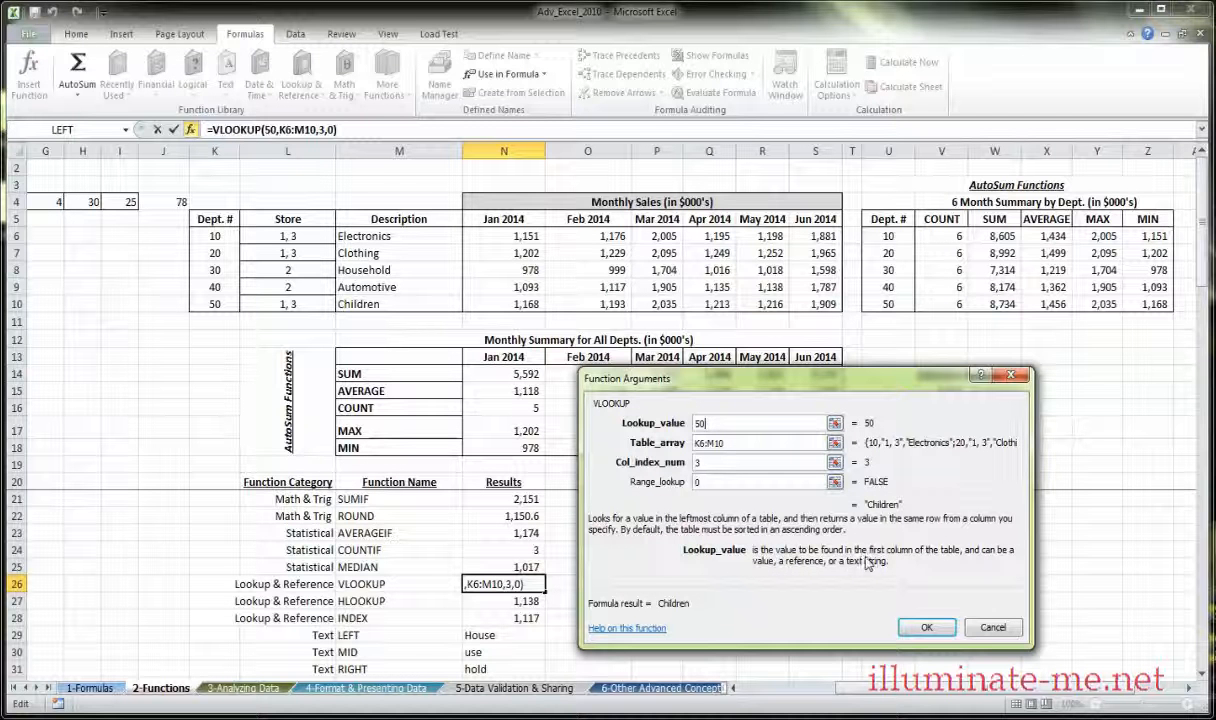
pyautogui.click(746, 443)
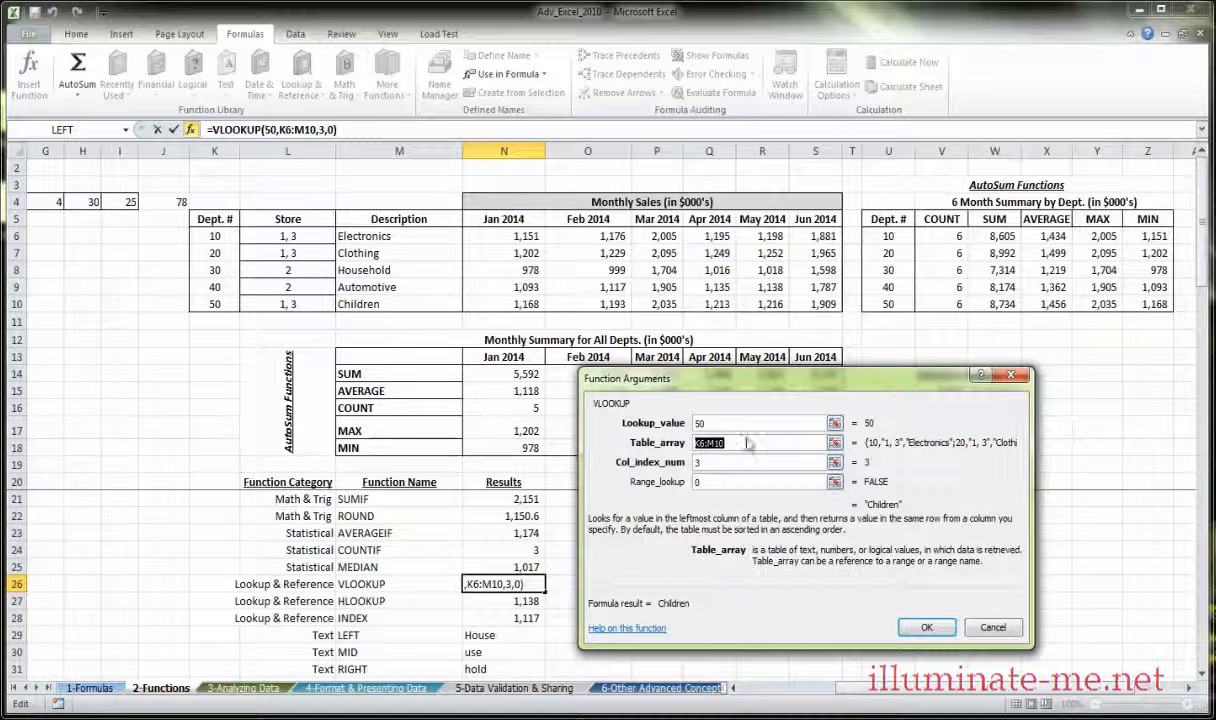
pyautogui.click(720, 462)
pyautogui.click(926, 627)
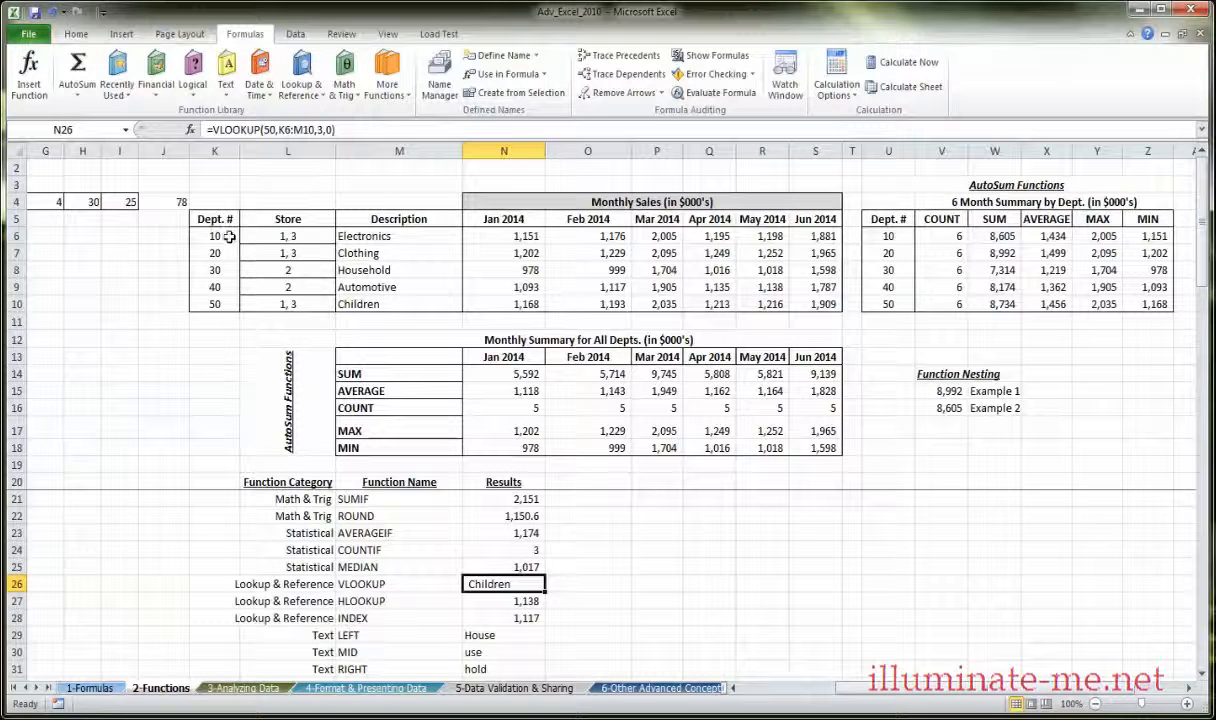
# Highlight the VLOOKUP table array K6:M10 in the data table, and recheck the function arguments of N26.
pyautogui.moveTo(229, 236); pyautogui.dragTo(340, 302)
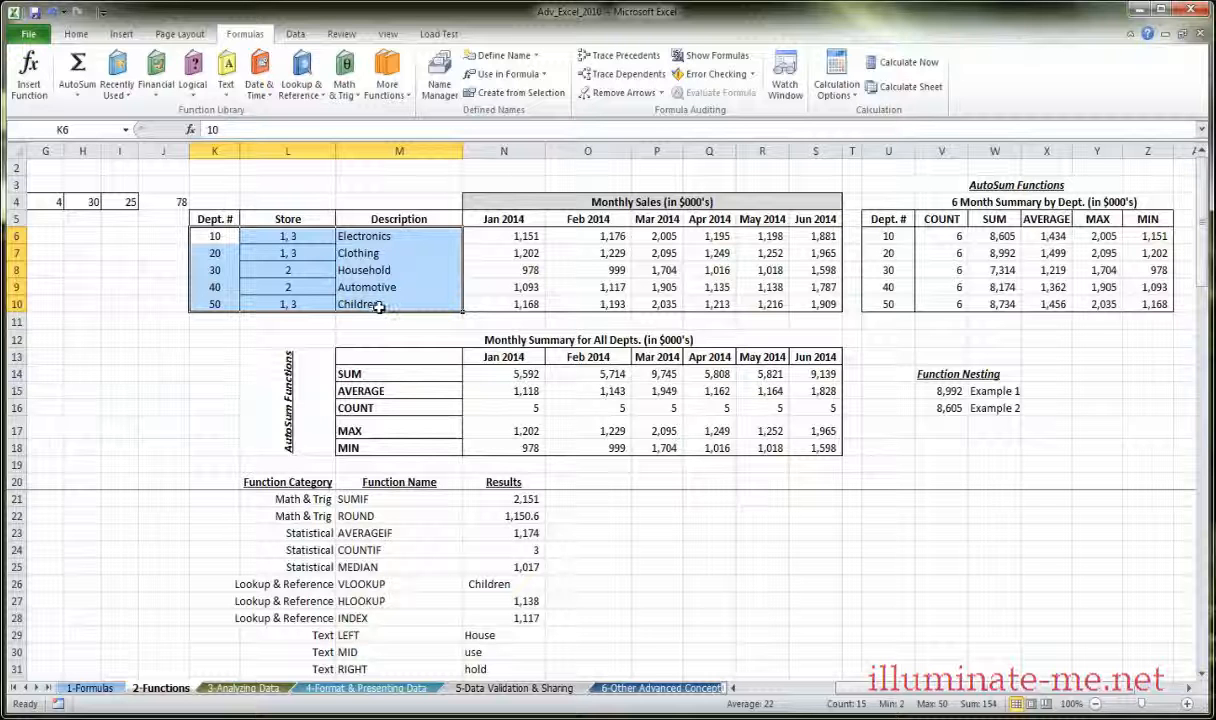
pyautogui.click(512, 584)
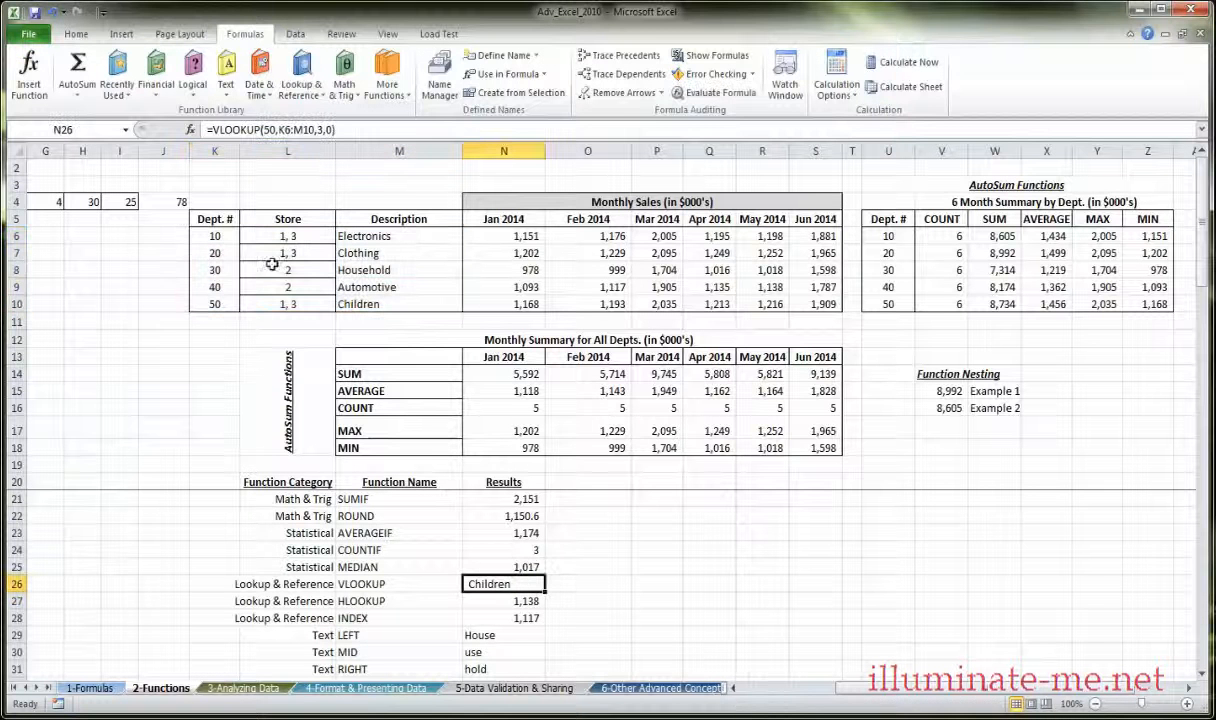
pyautogui.click(189, 130)
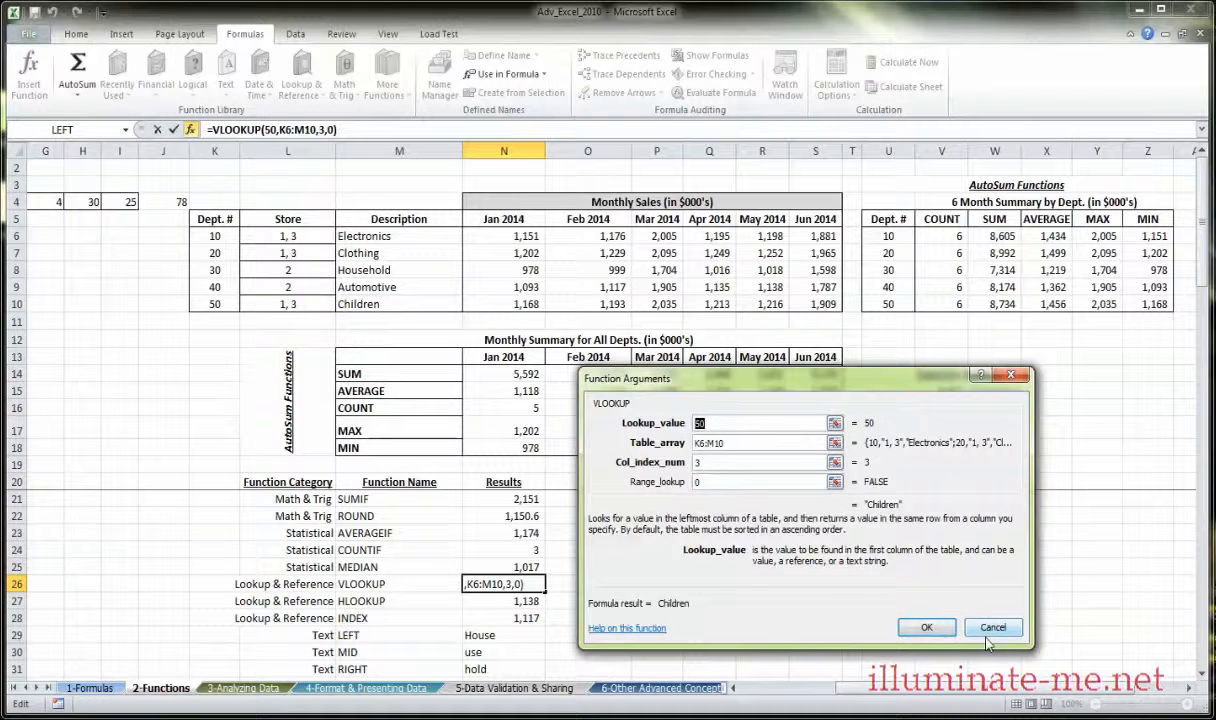
pyautogui.click(926, 628)
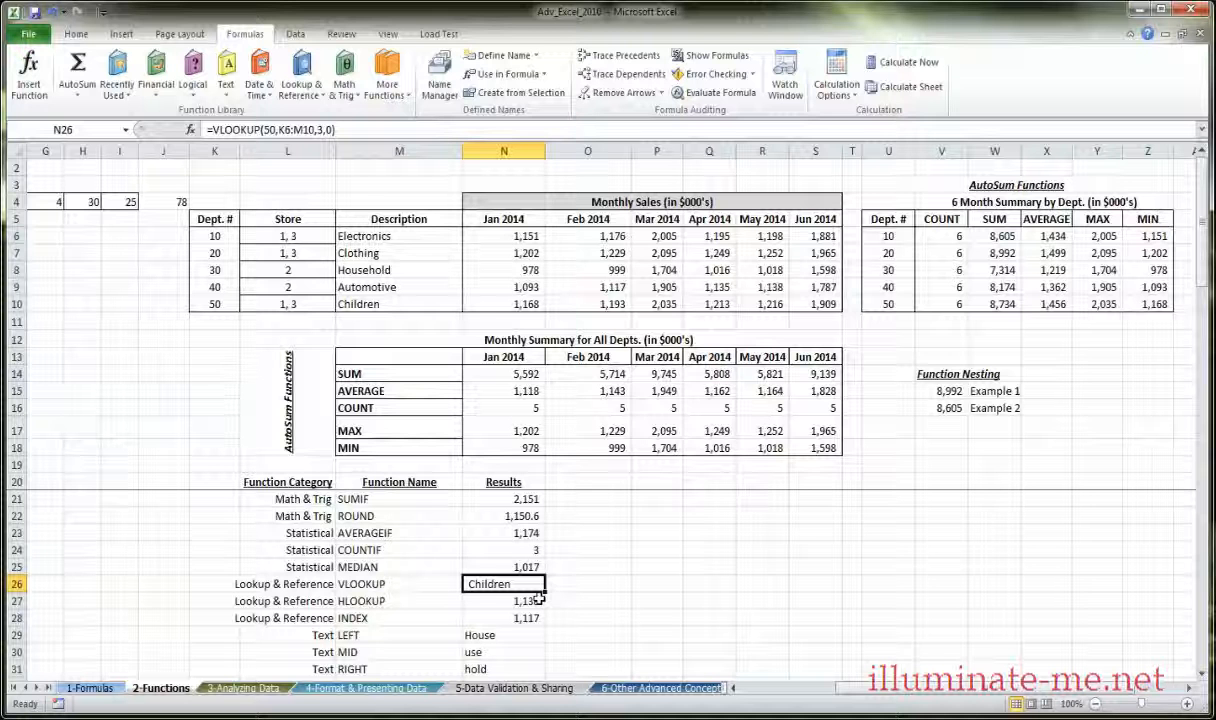
# Open the function arguments of the HLOOKUP formula in N27 and examine its table array and row index number.
pyautogui.click(445, 583)
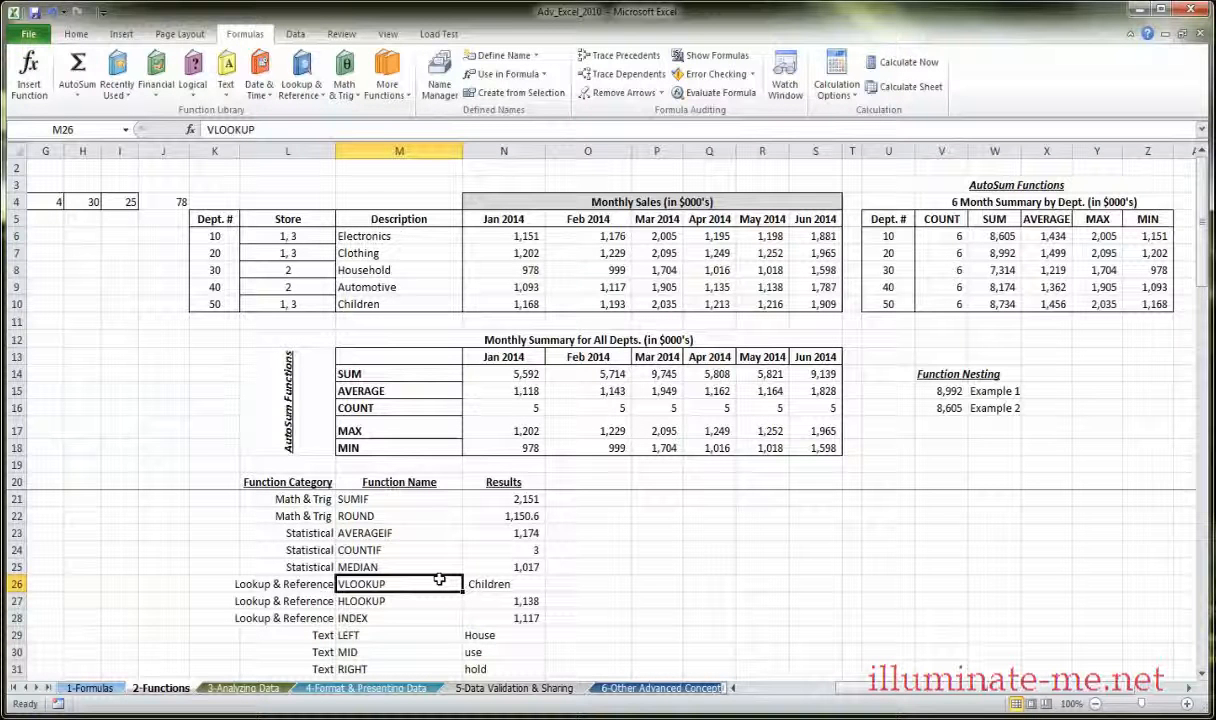
pyautogui.click(426, 600)
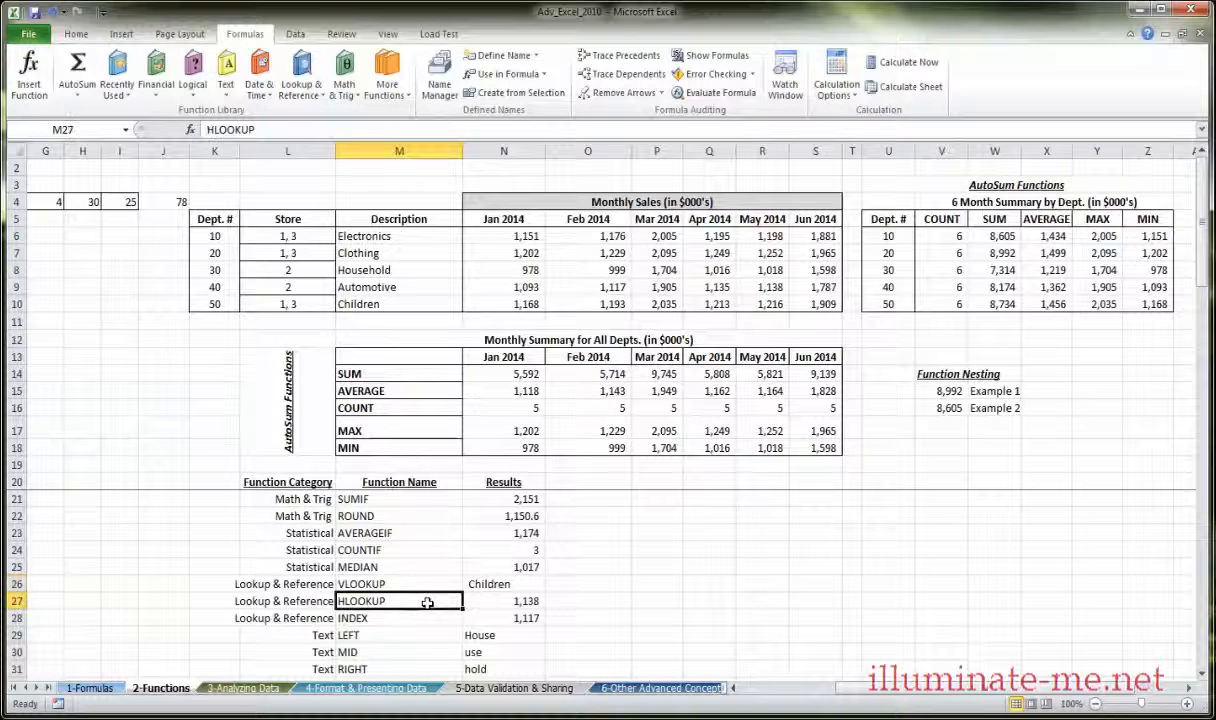
pyautogui.click(510, 601)
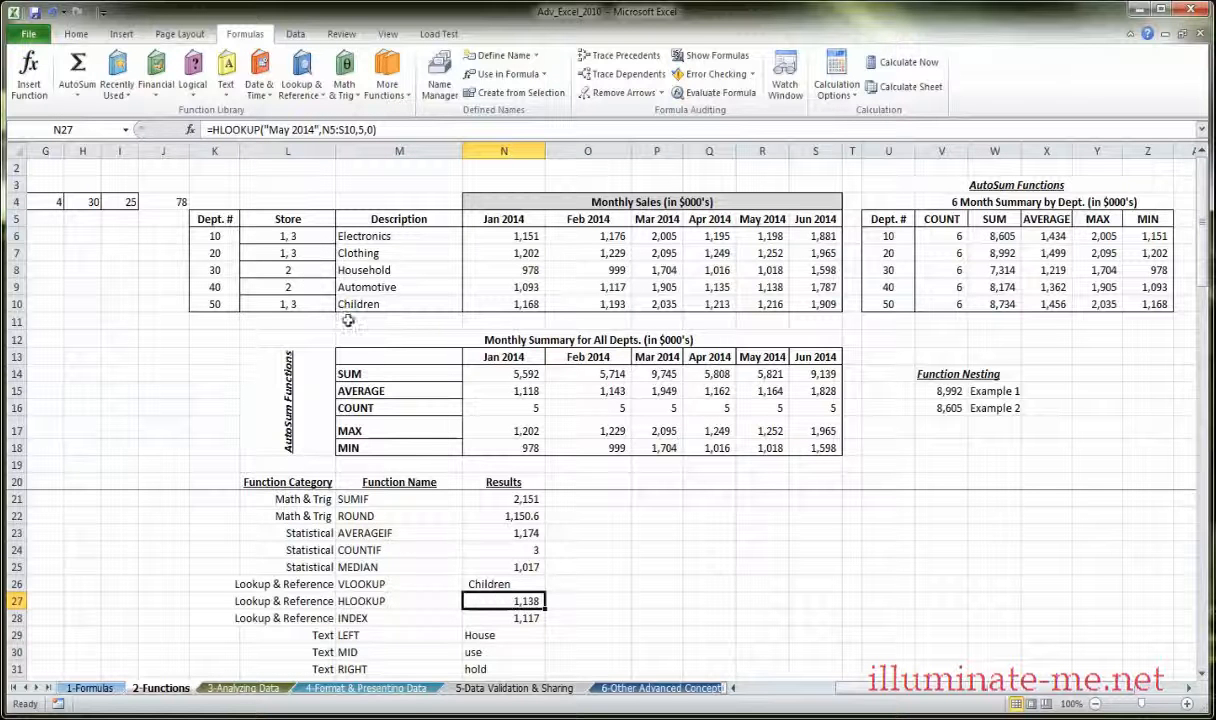
pyautogui.click(198, 138)
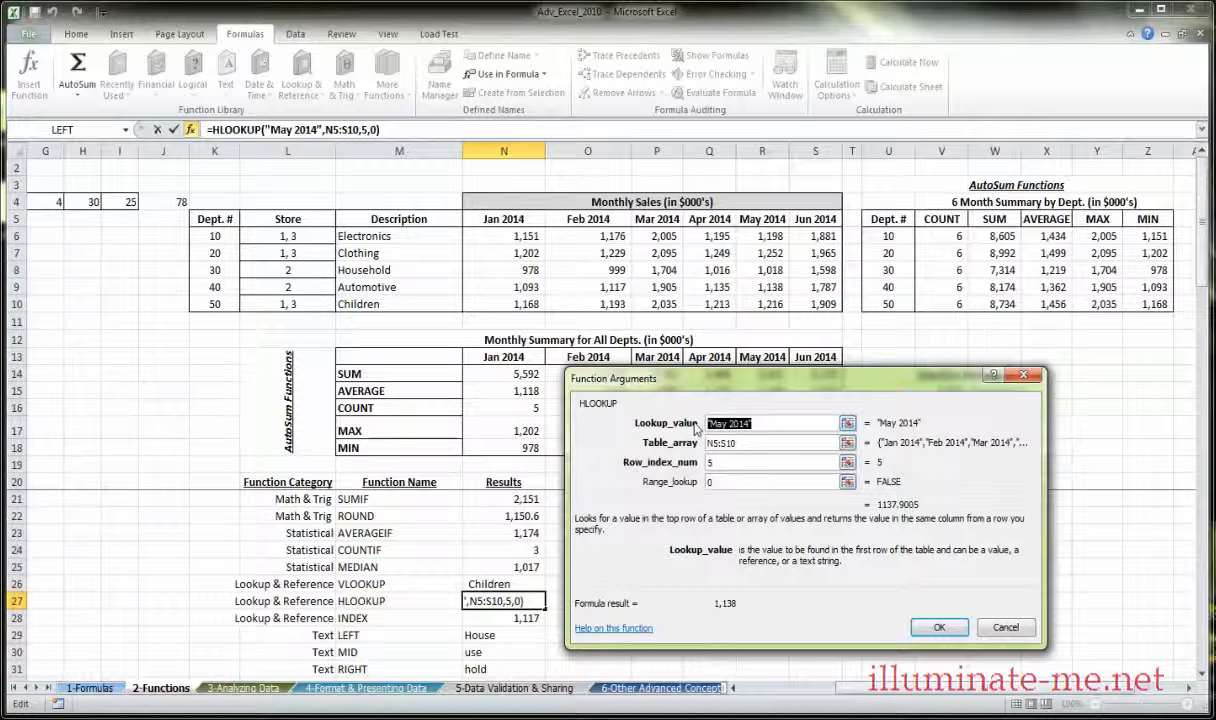
pyautogui.click(748, 444)
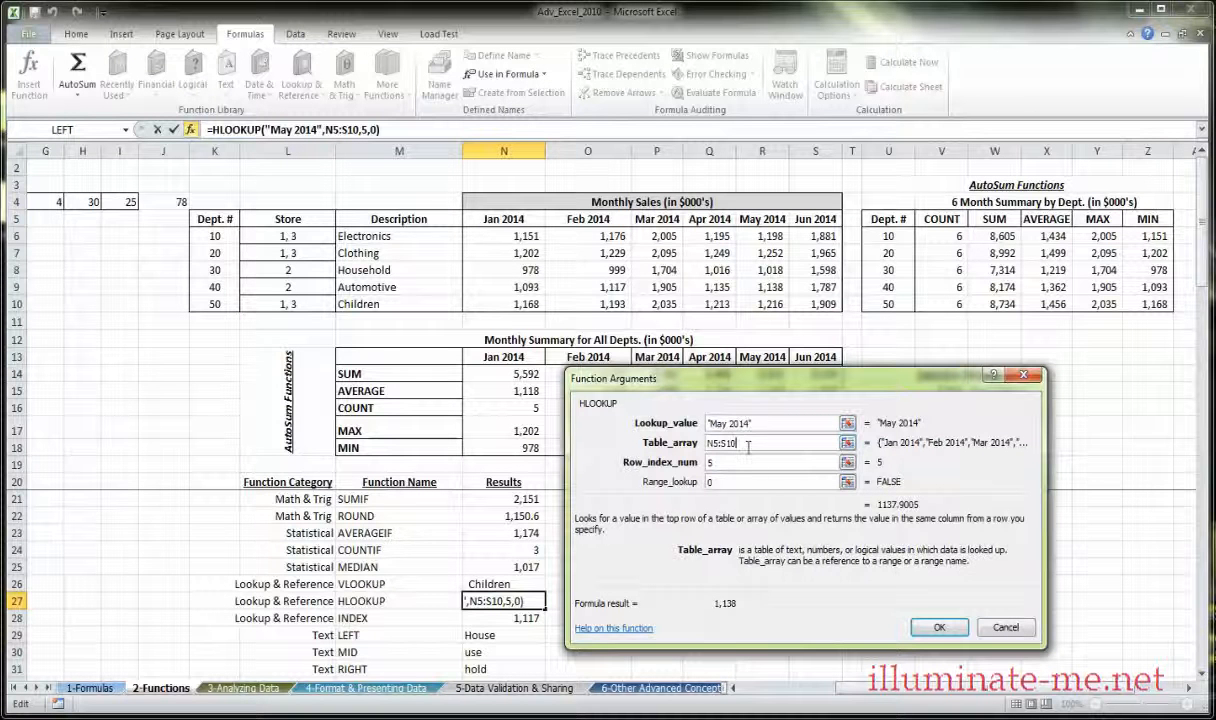
pyautogui.moveTo(748, 446); pyautogui.dragTo(696, 446)
pyautogui.click(724, 462)
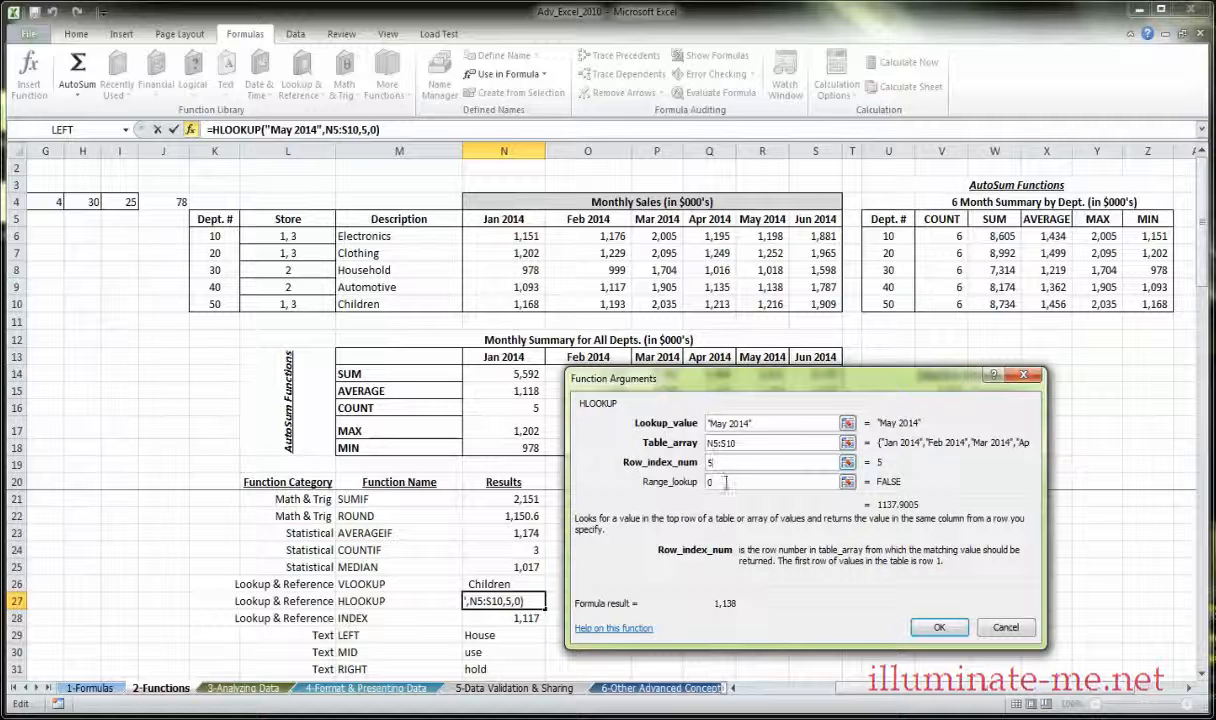
# Examine the quoted text lookup value and the table array of the HLOOKUP formula, and accept the arguments as they are.
pyautogui.click(759, 425)
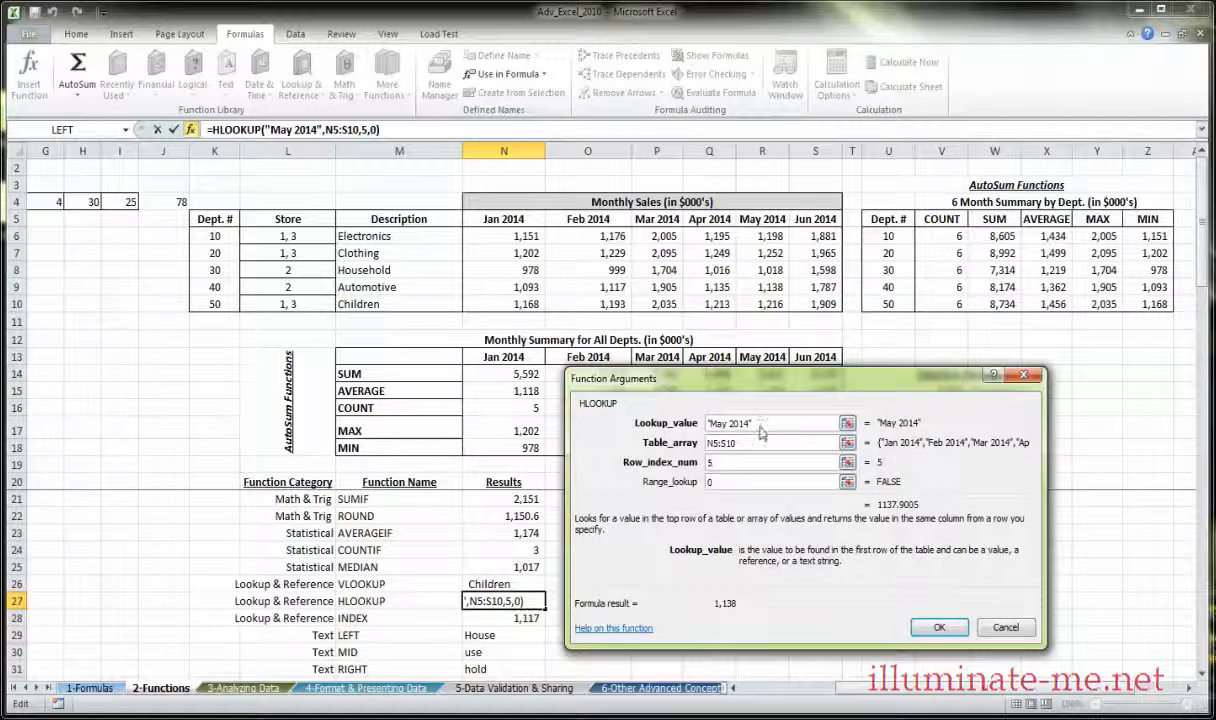
pyautogui.moveTo(752, 424); pyautogui.dragTo(710, 424)
pyautogui.moveTo(712, 424); pyautogui.dragTo(756, 424)
pyautogui.click(752, 441)
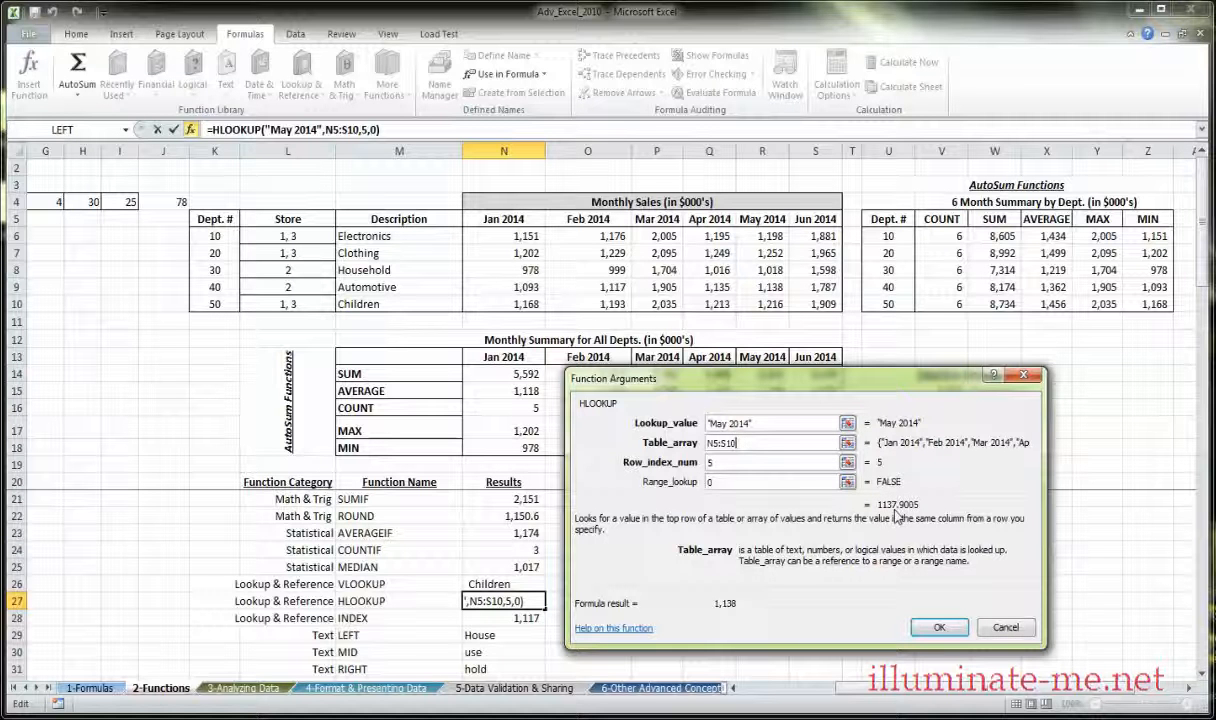
pyautogui.click(938, 627)
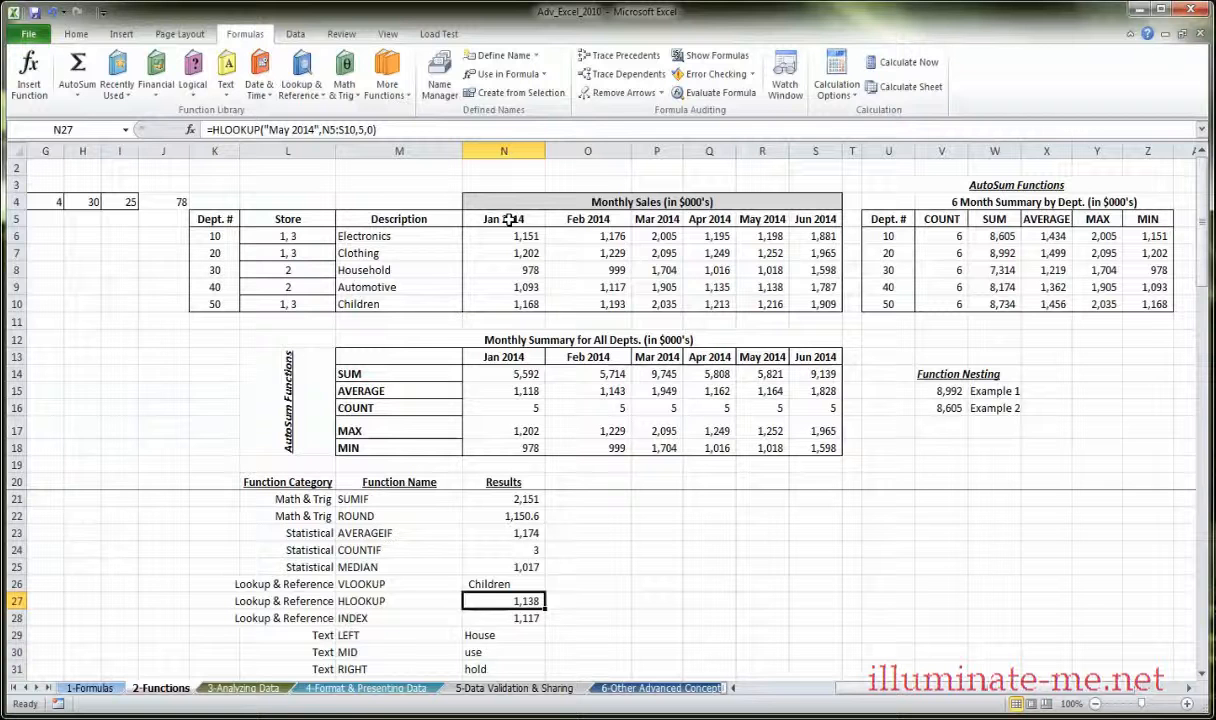
# Trace the HLOOKUP in the sales table by highlighting N5:S10 and following the May 2014 column down to R9.
pyautogui.moveTo(508, 220); pyautogui.dragTo(820, 302)
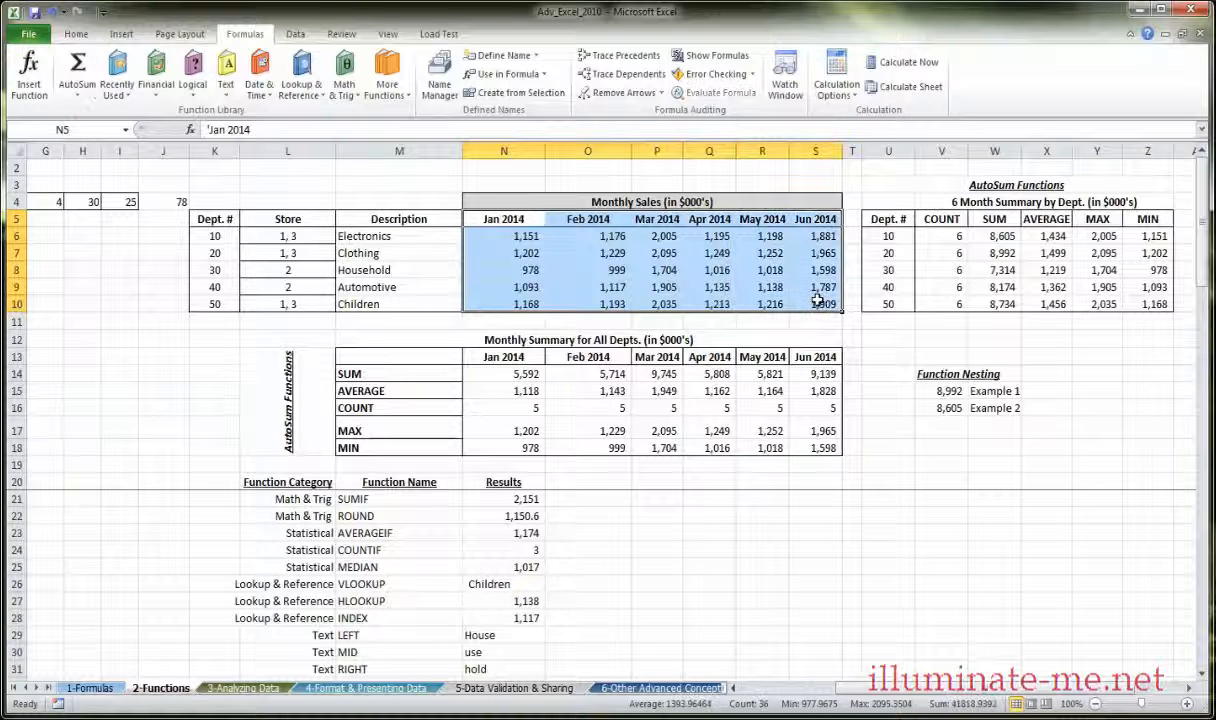
pyautogui.click(775, 225)
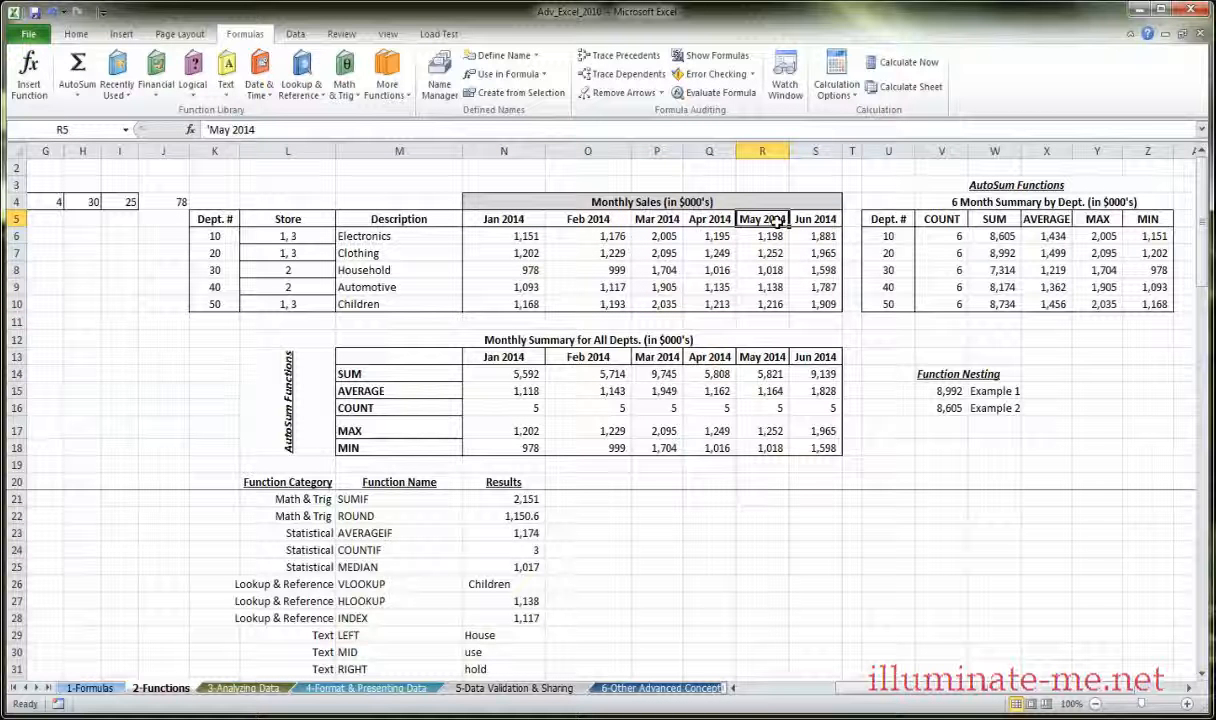
pyautogui.moveTo(778, 222); pyautogui.dragTo(775, 287)
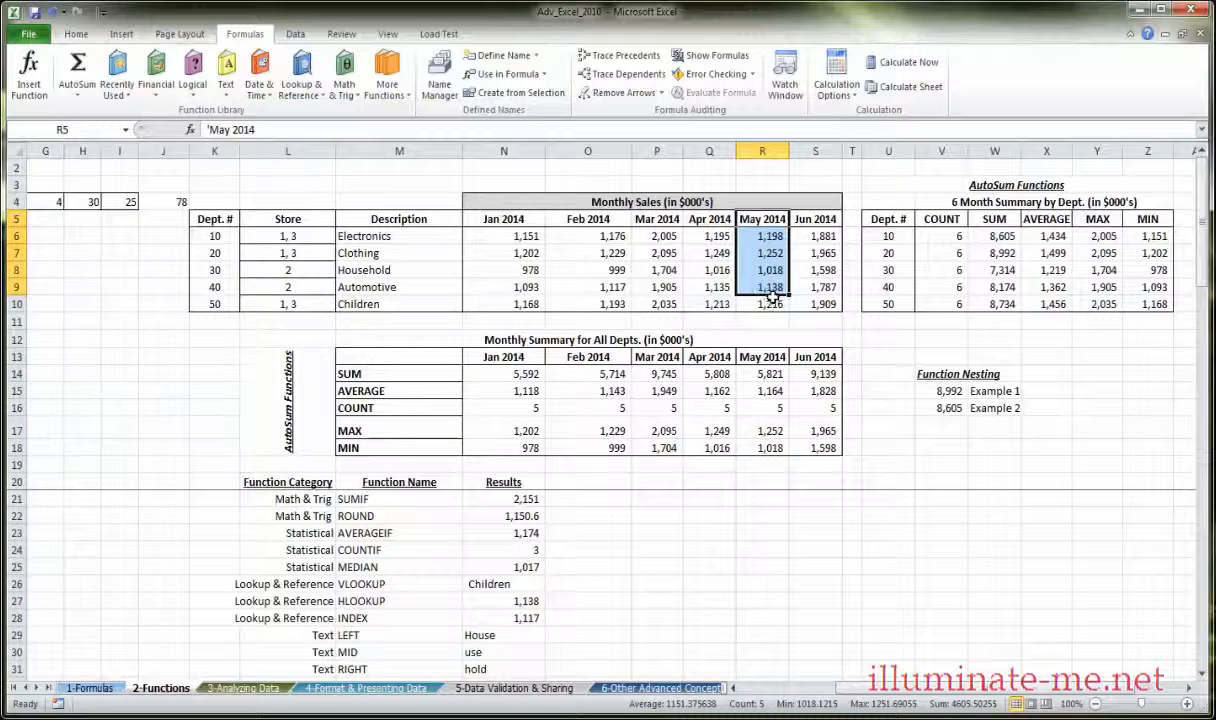
pyautogui.click(774, 288)
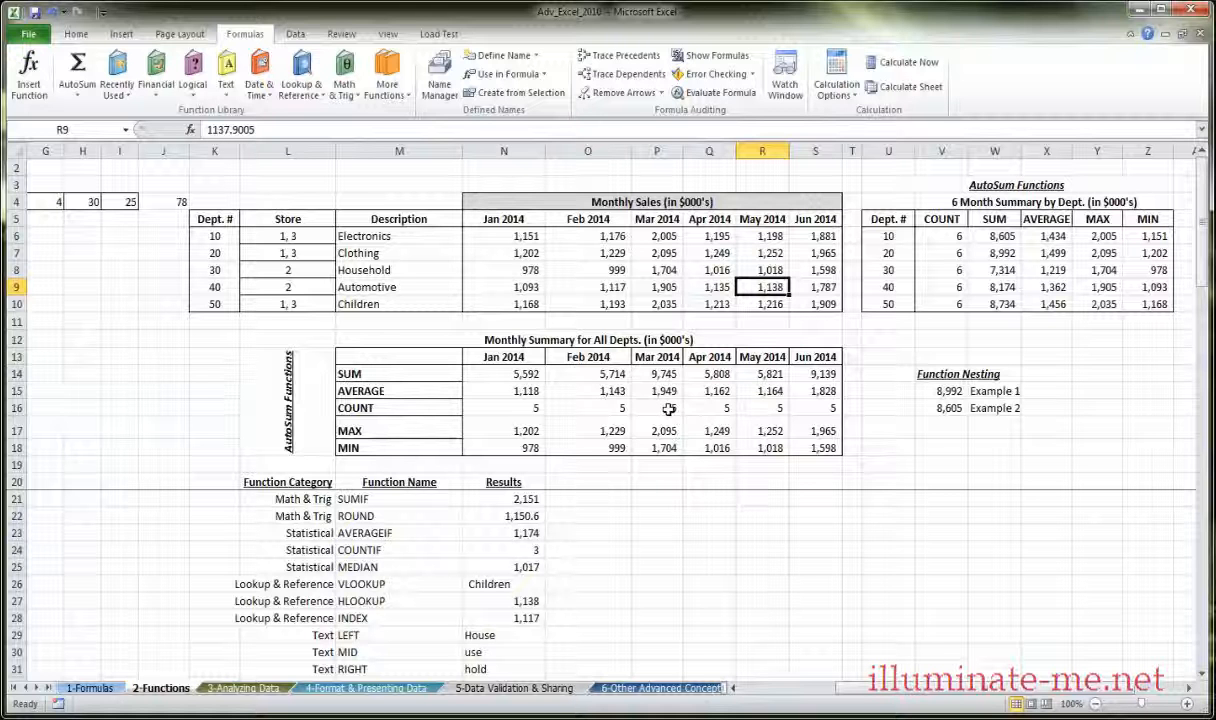
# Compare the vertical Store column L6:L10 with the horizontal month headers N5:S5 by highlighting each range.
pyautogui.click(656, 287)
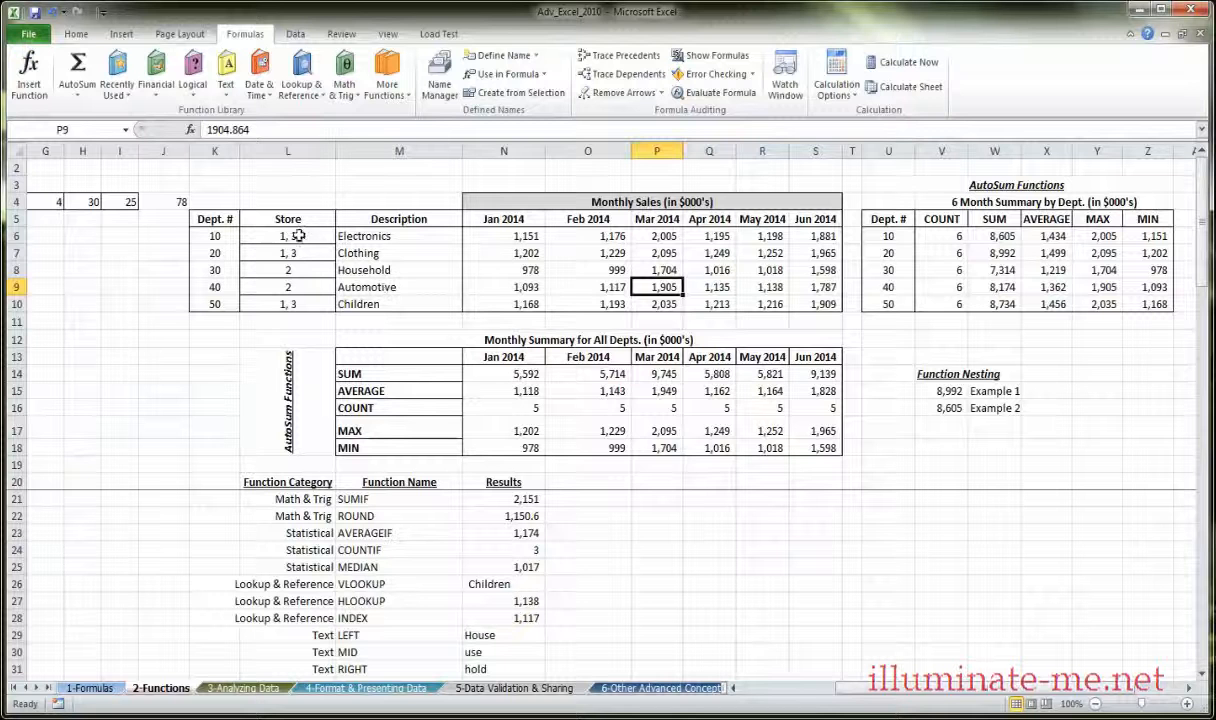
pyautogui.moveTo(290, 236); pyautogui.dragTo(304, 304)
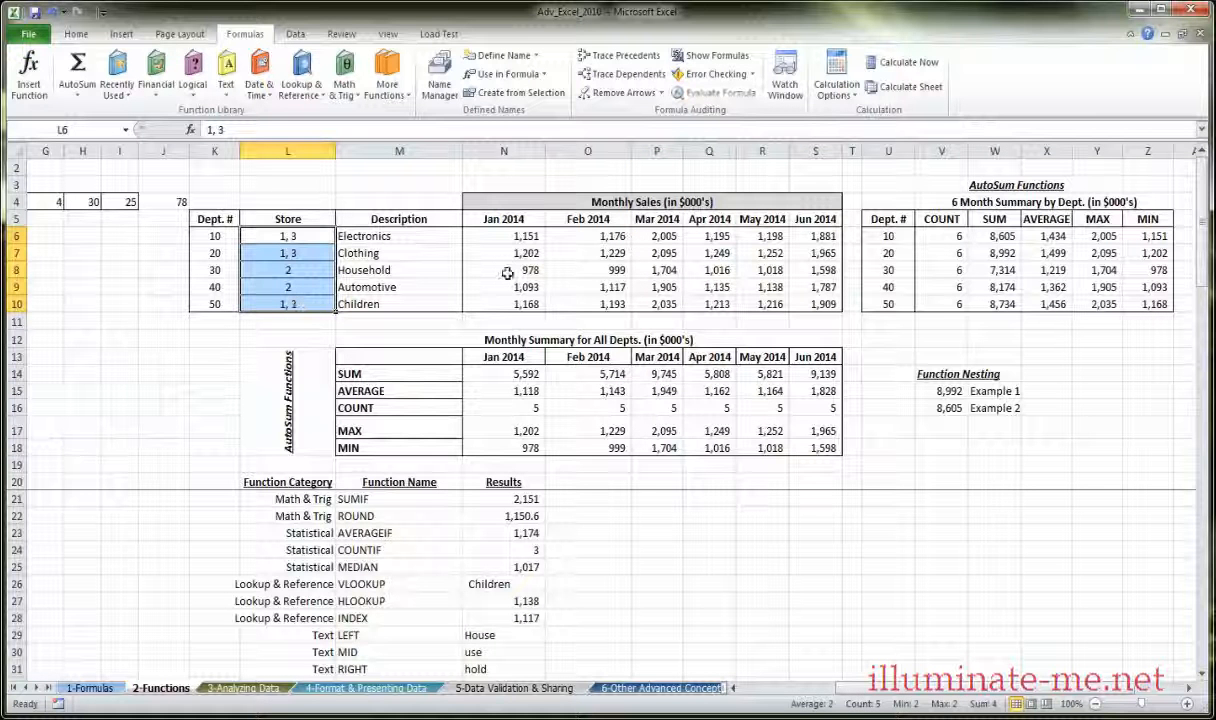
pyautogui.moveTo(495, 218); pyautogui.dragTo(805, 220)
pyautogui.click(592, 393)
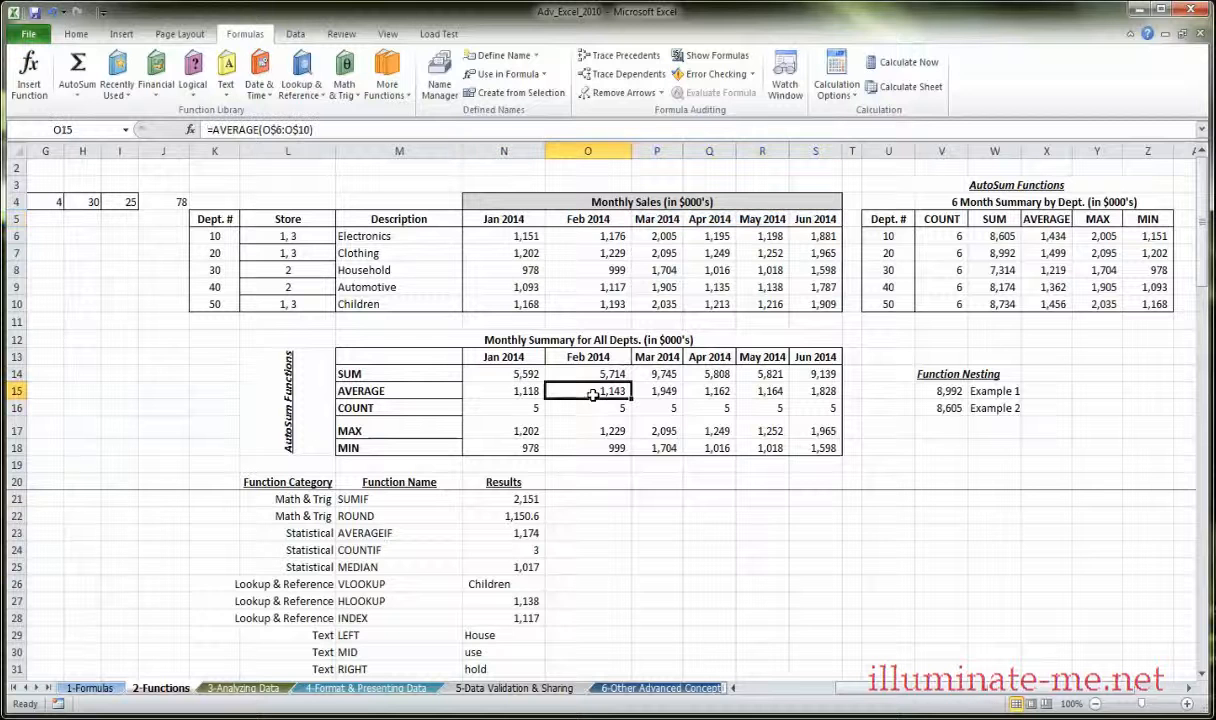
# Open the function arguments of the INDEX formula in N28 using the array, row_num, column_num argument list.
pyautogui.scroll(-1, 497, 521)
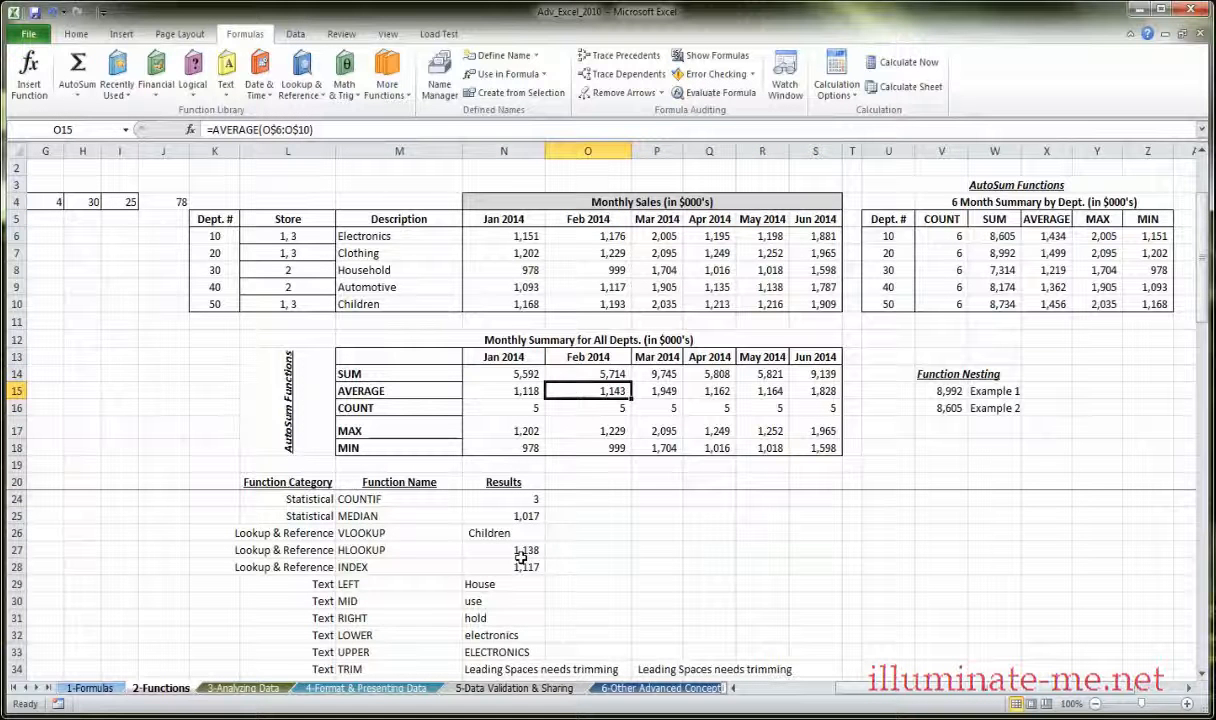
pyautogui.click(439, 564)
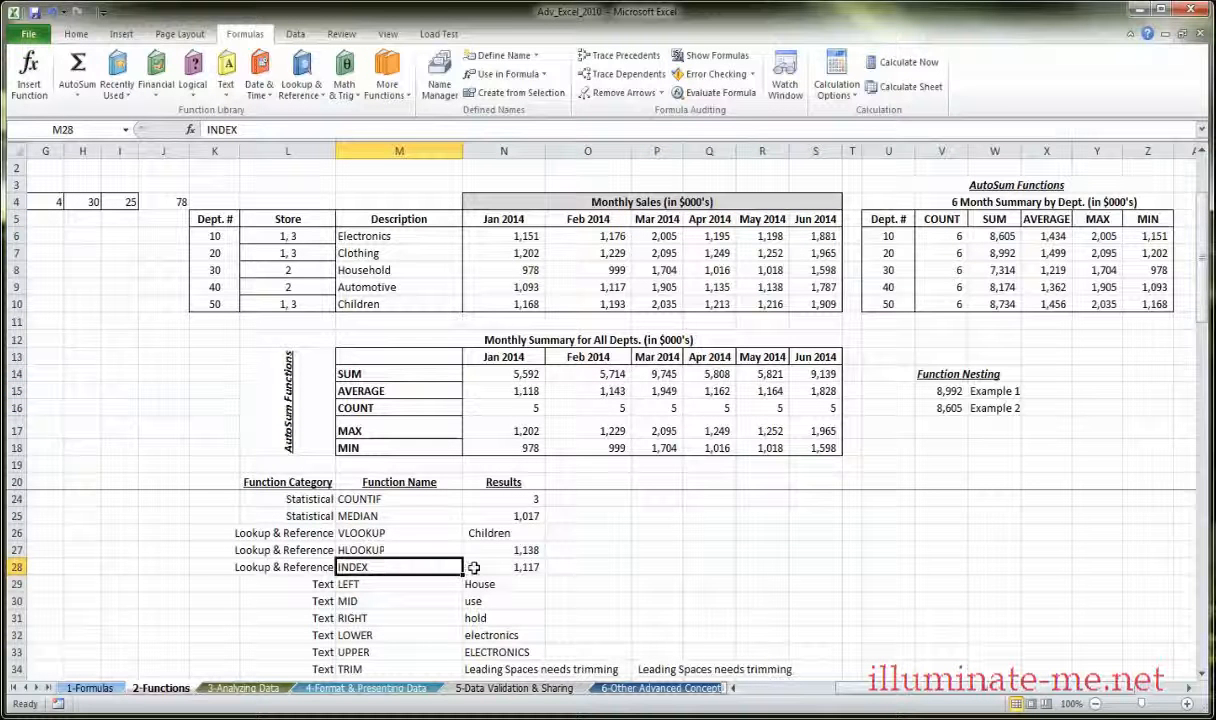
pyautogui.click(480, 567)
pyautogui.click(188, 129)
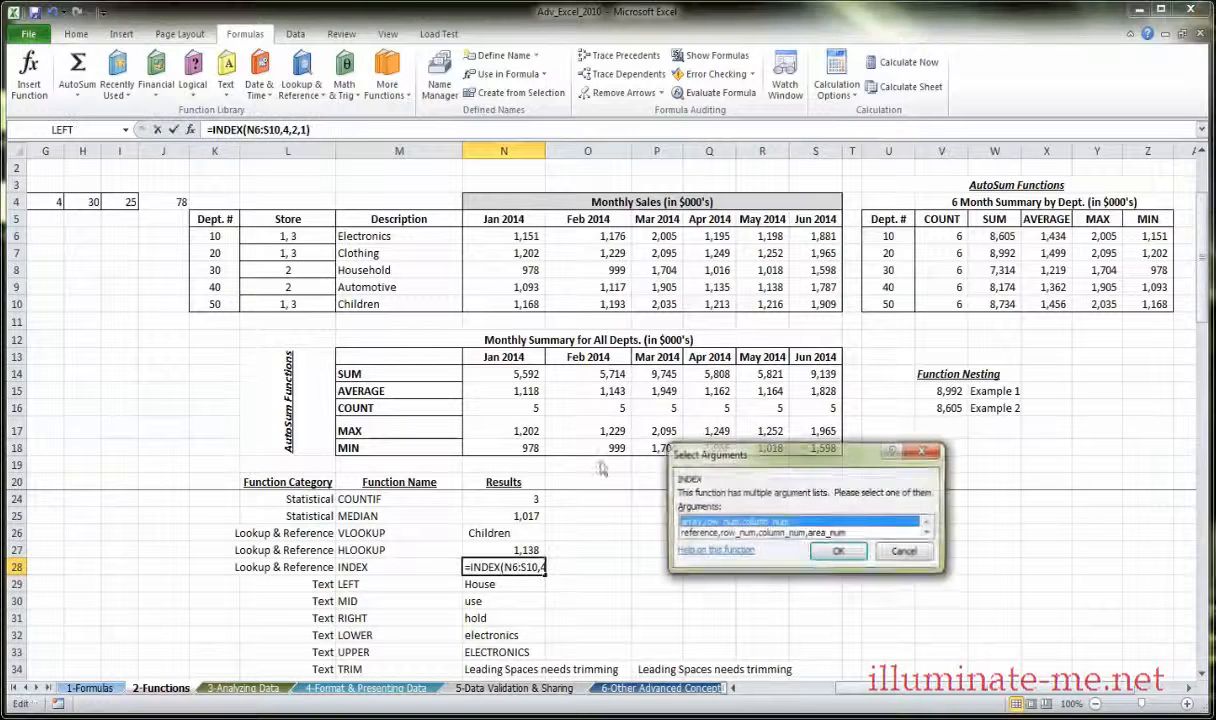
pyautogui.click(836, 551)
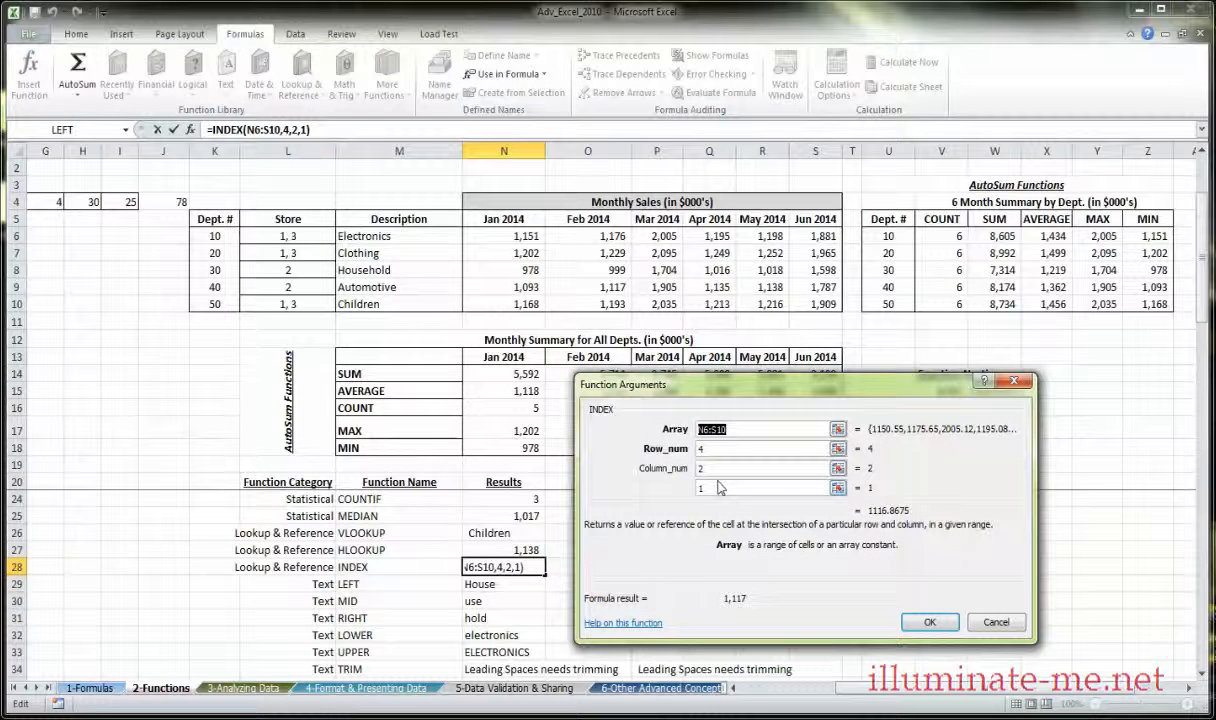
pyautogui.moveTo(700, 397); pyautogui.dragTo(710, 405)
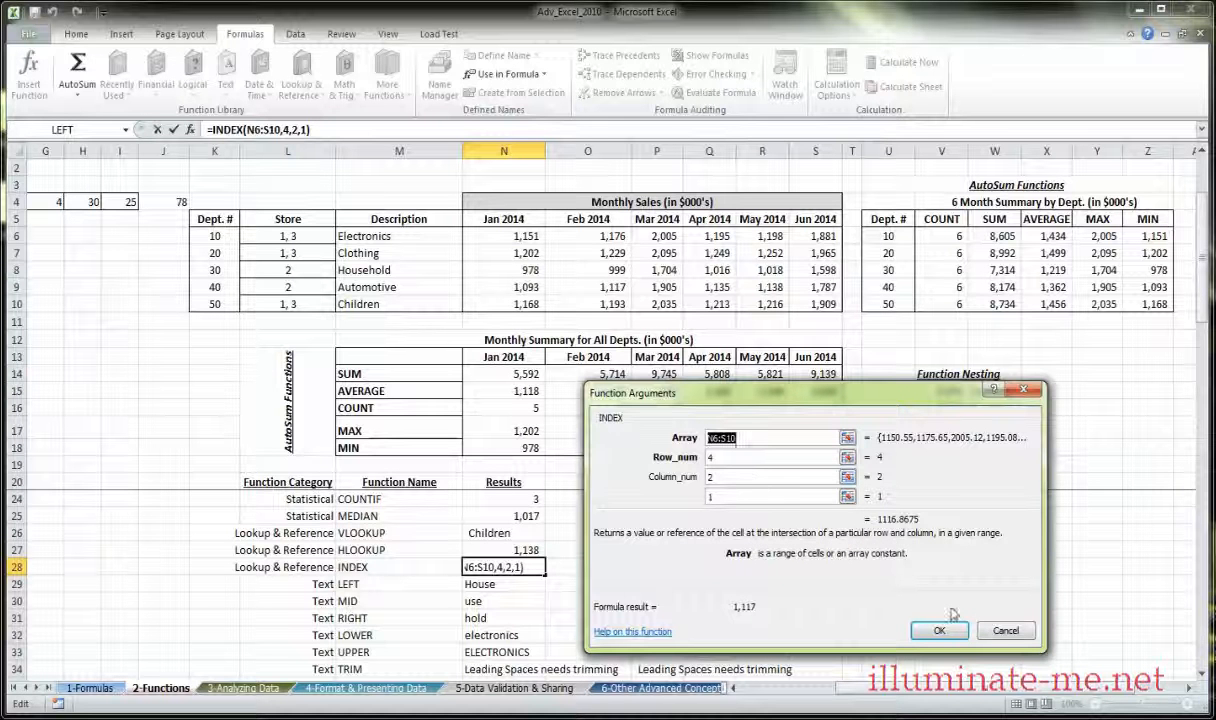
# Examine the array, row number and column number arguments of the INDEX formula, and accept them as they are.
pyautogui.click(745, 437)
pyautogui.doubleClick(745, 437)
pyautogui.click(733, 440)
pyautogui.click(737, 460)
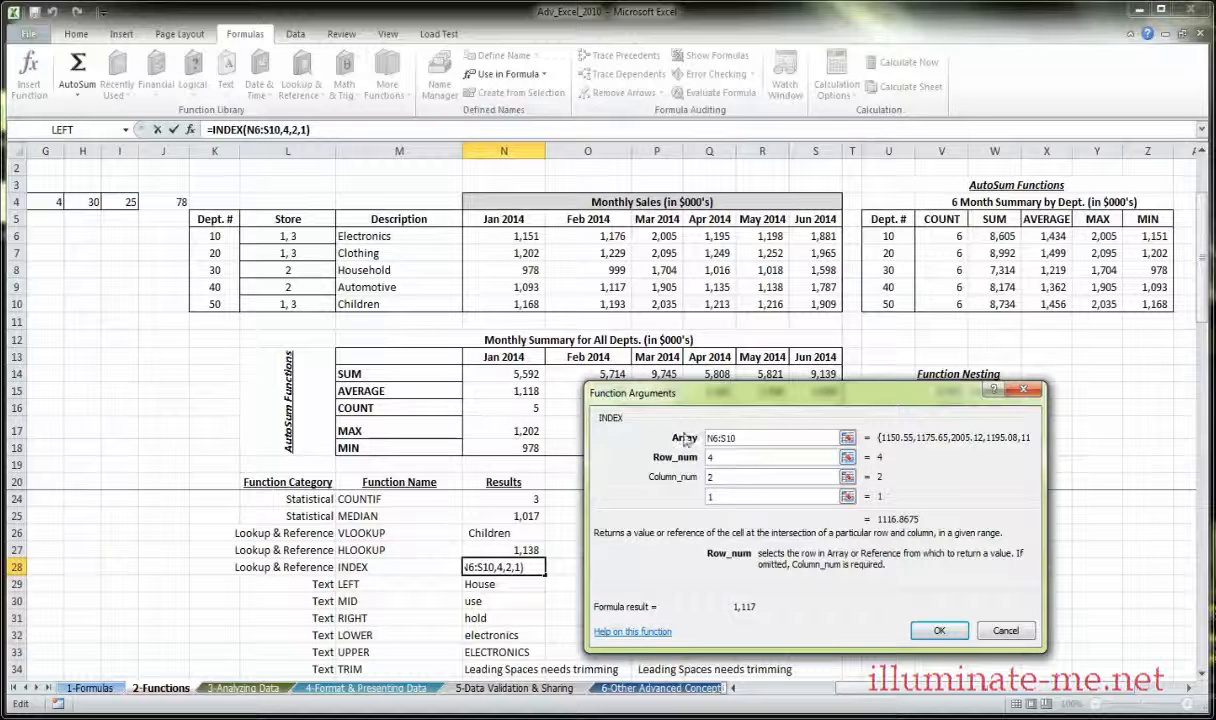
pyautogui.click(733, 480)
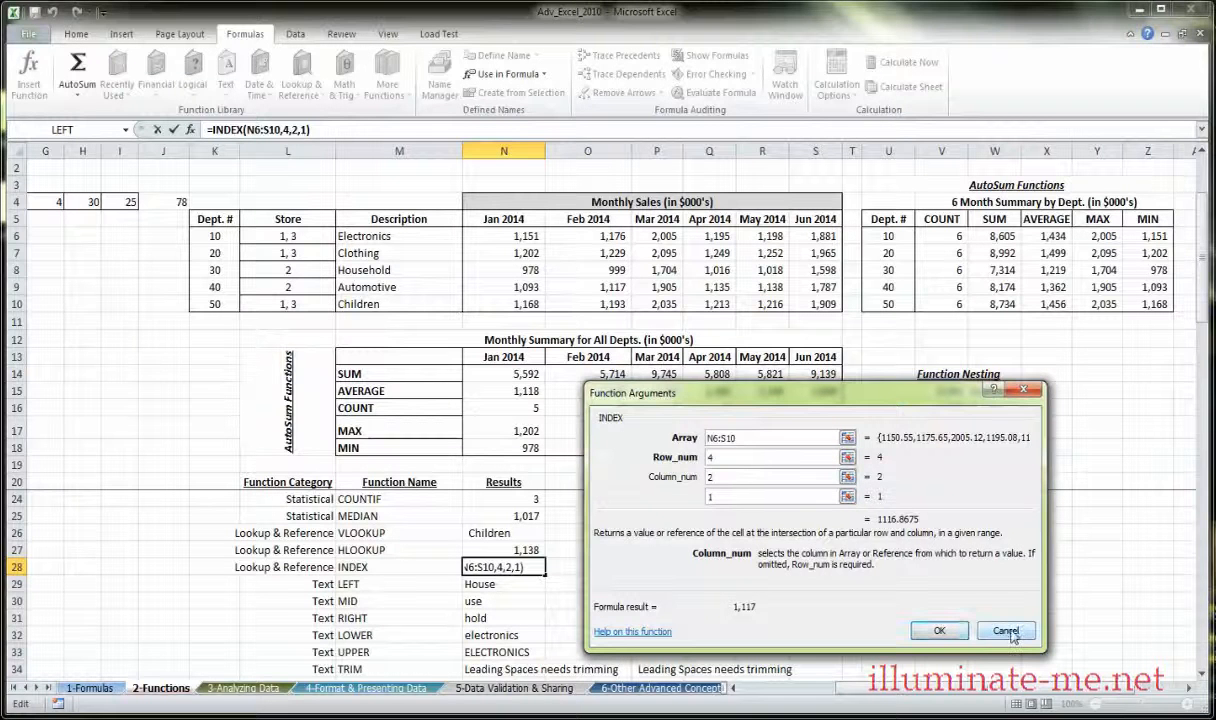
pyautogui.click(939, 630)
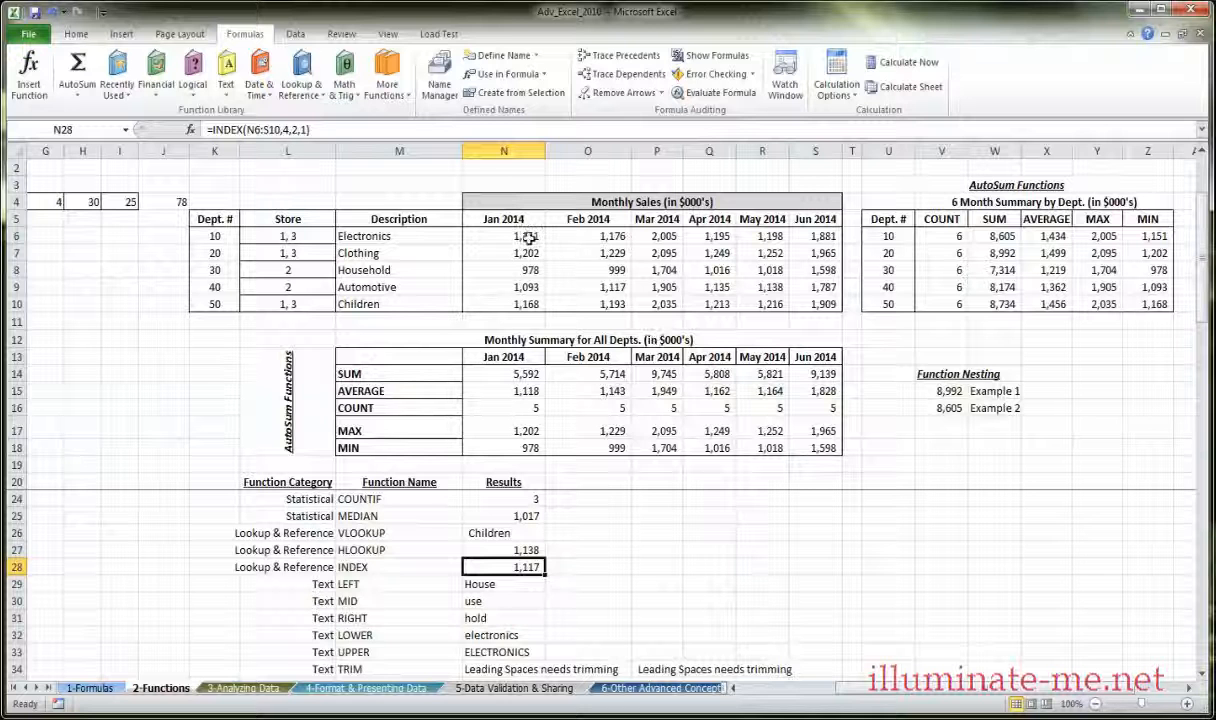
# Trace the INDEX lookup in the sales table by highlighting N6:S10, its fourth row N9:S9, and the second-column cell O9.
pyautogui.moveTo(528, 237); pyautogui.dragTo(826, 311)
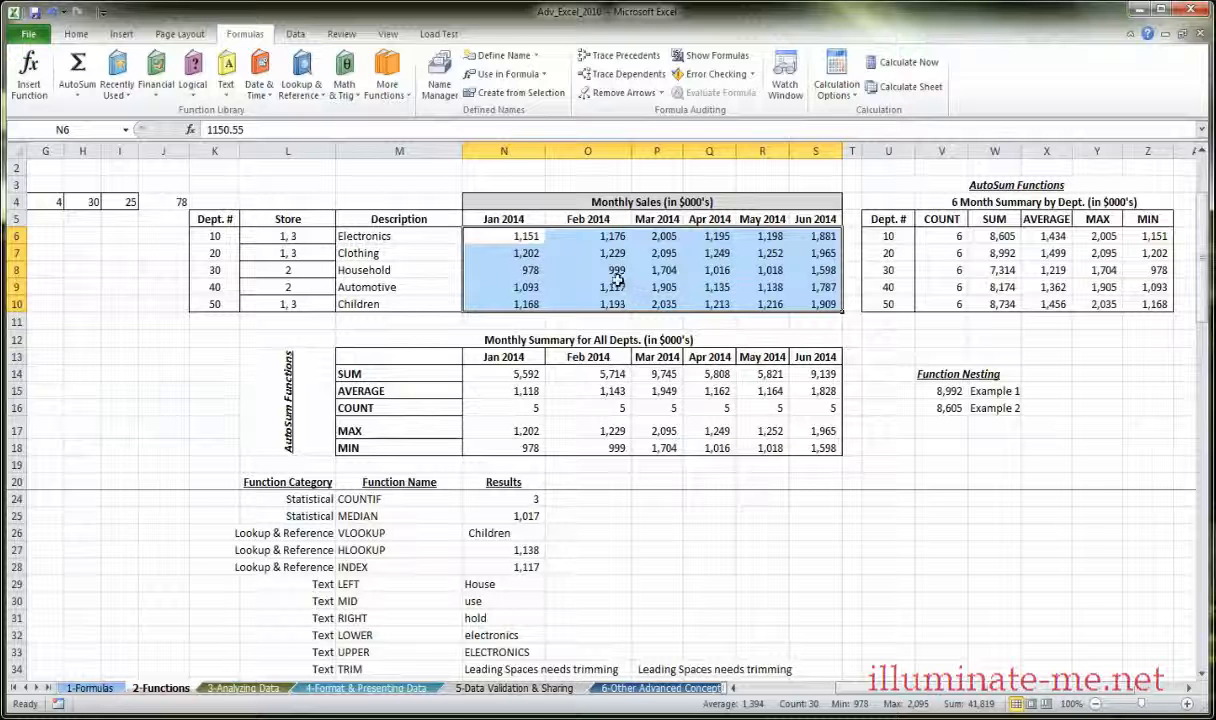
pyautogui.click(535, 287)
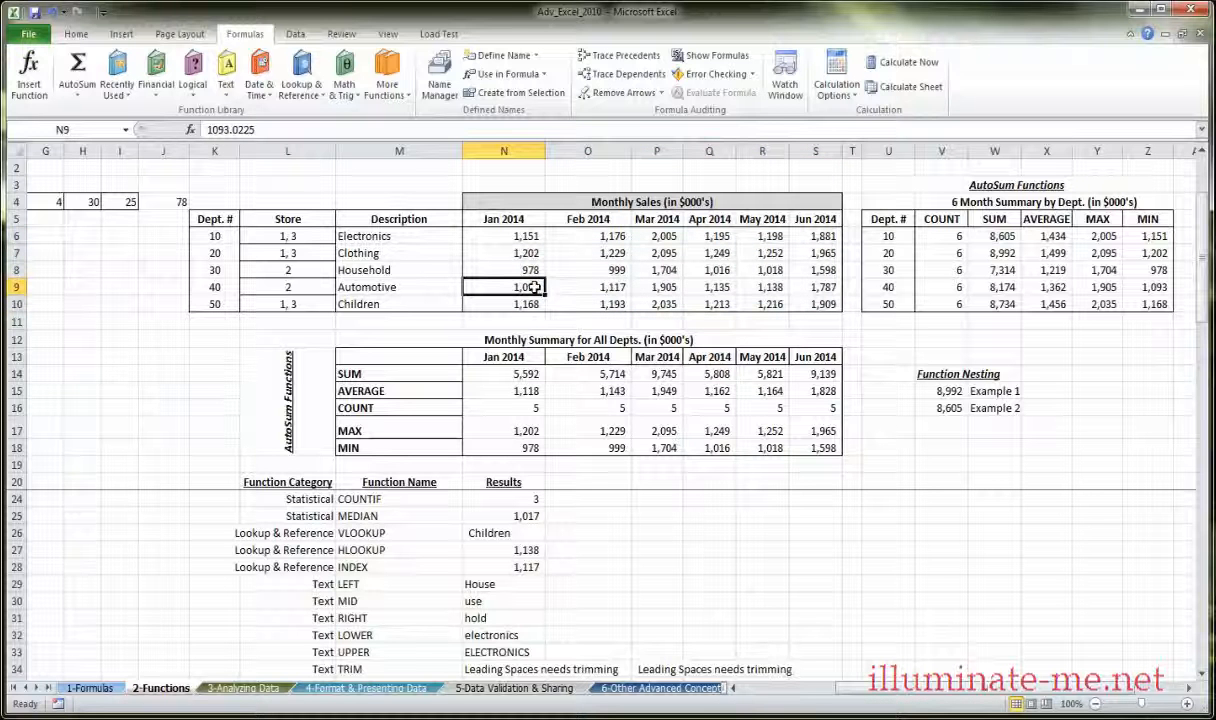
pyautogui.moveTo(535, 287); pyautogui.dragTo(800, 287)
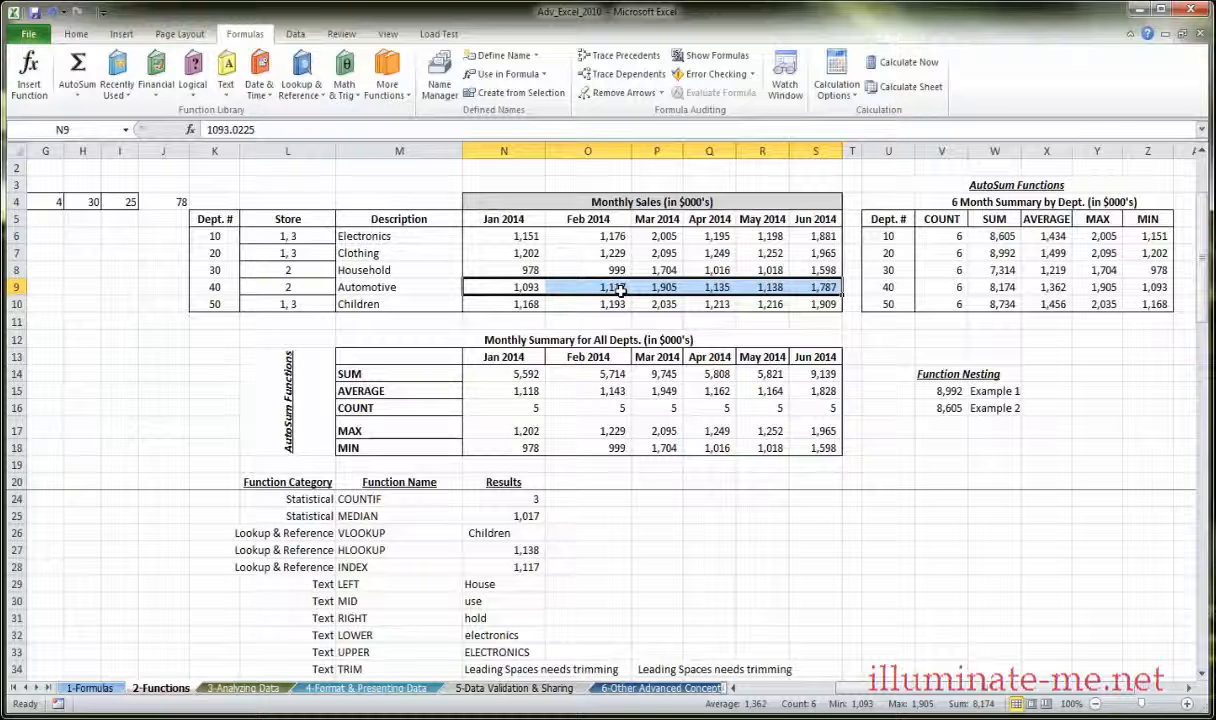
pyautogui.click(614, 287)
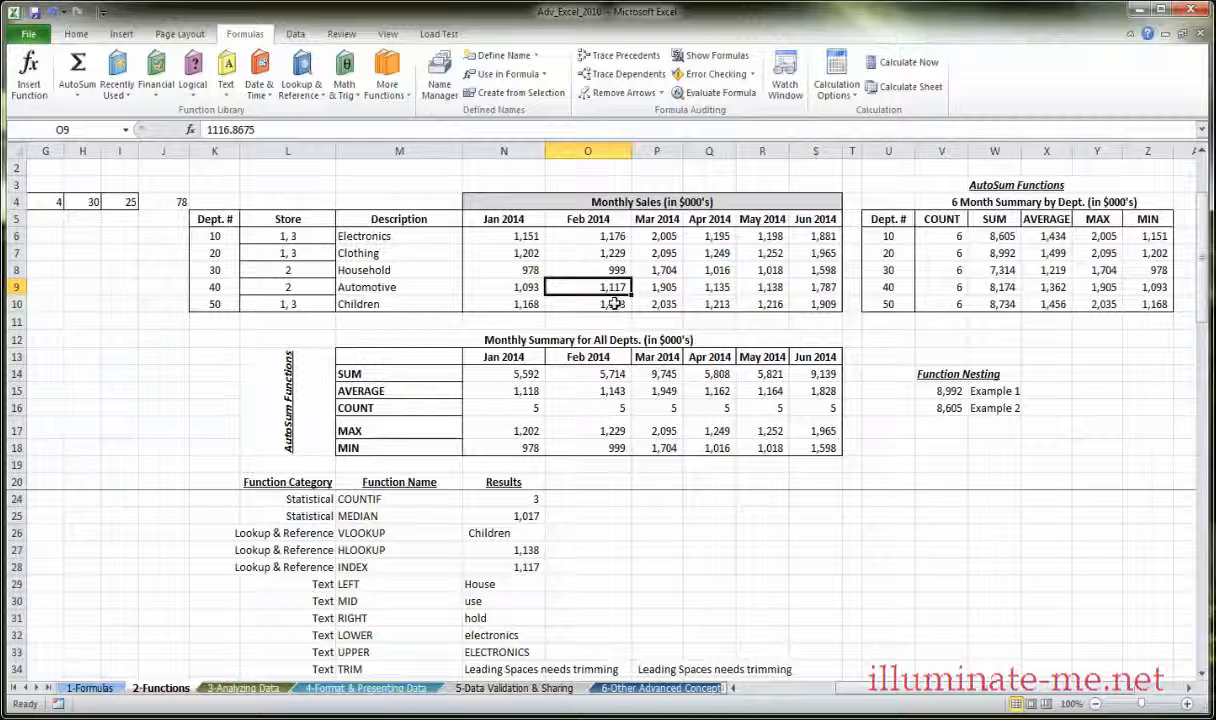
# Review the INDEX formula's arguments in N28 again using the array, row_num, column_num list, and accept them as they are.
pyautogui.click(524, 567)
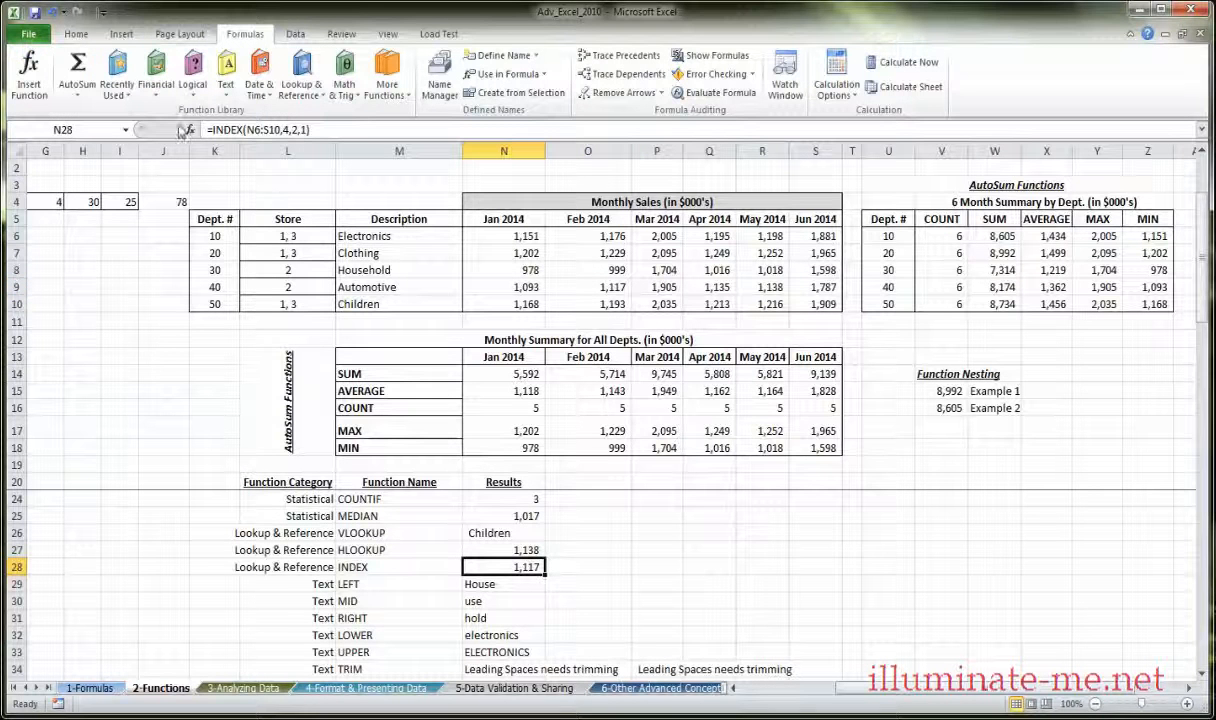
pyautogui.click(190, 130)
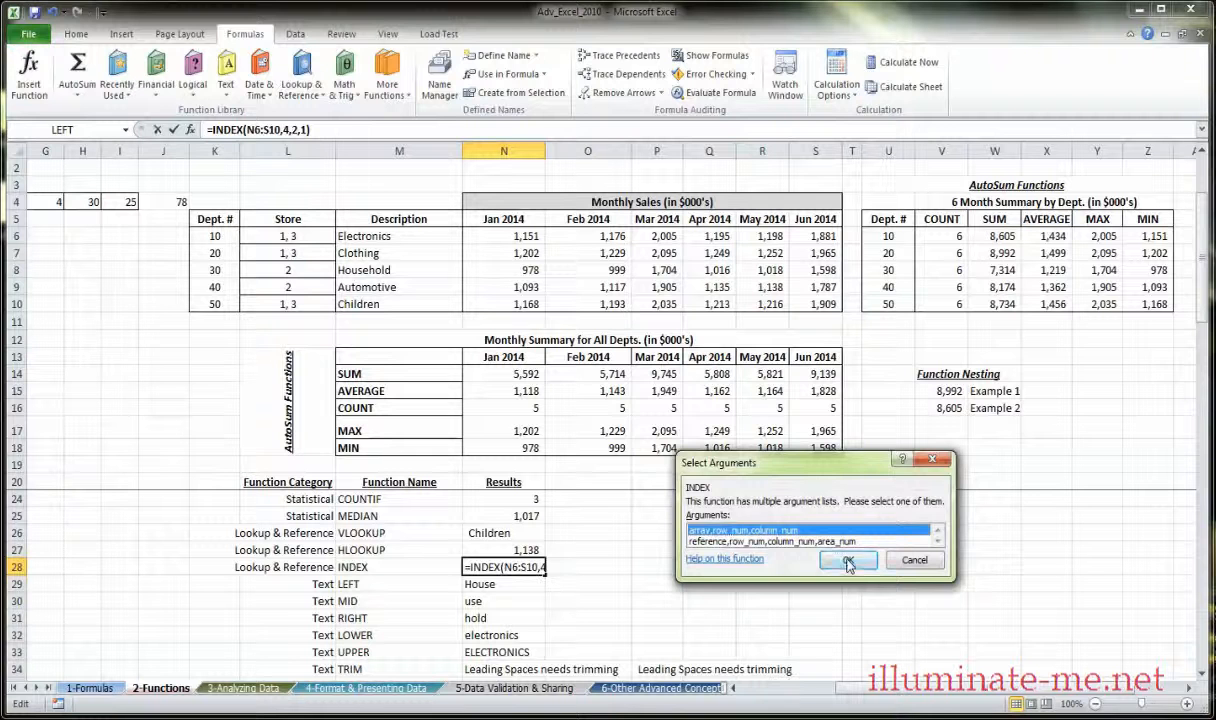
pyautogui.doubleClick(805, 531)
pyautogui.moveTo(766, 395); pyautogui.dragTo(803, 307)
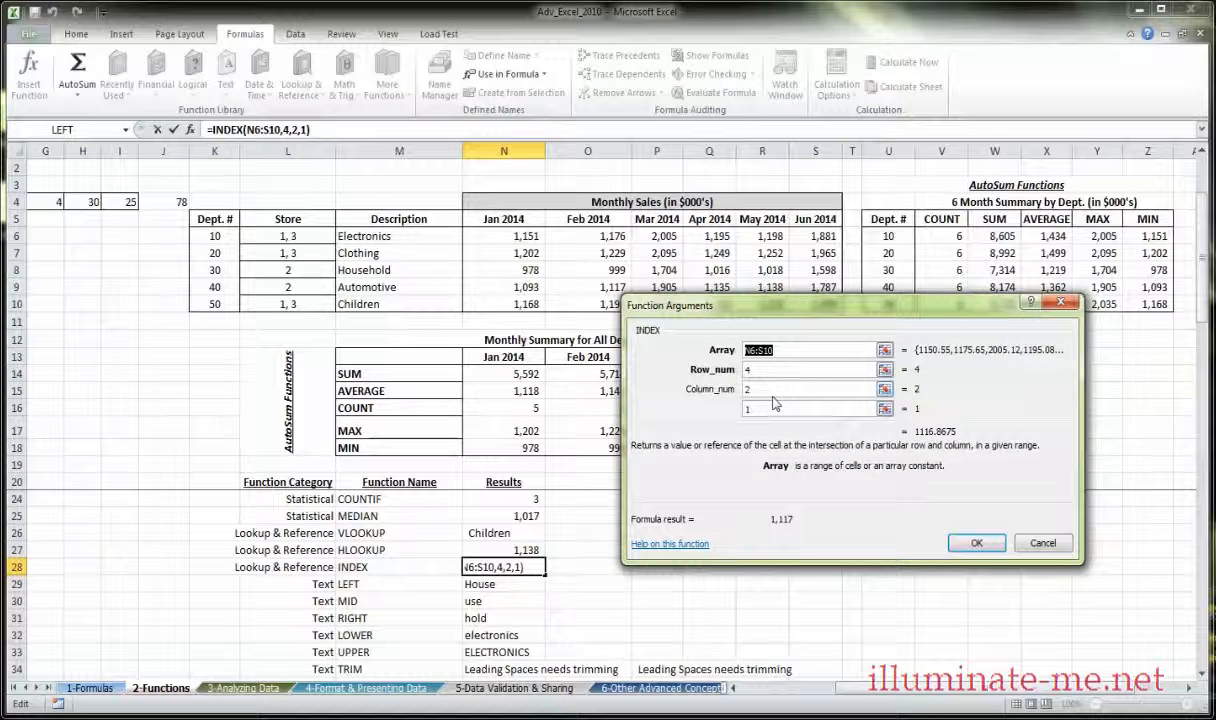
pyautogui.click(976, 543)
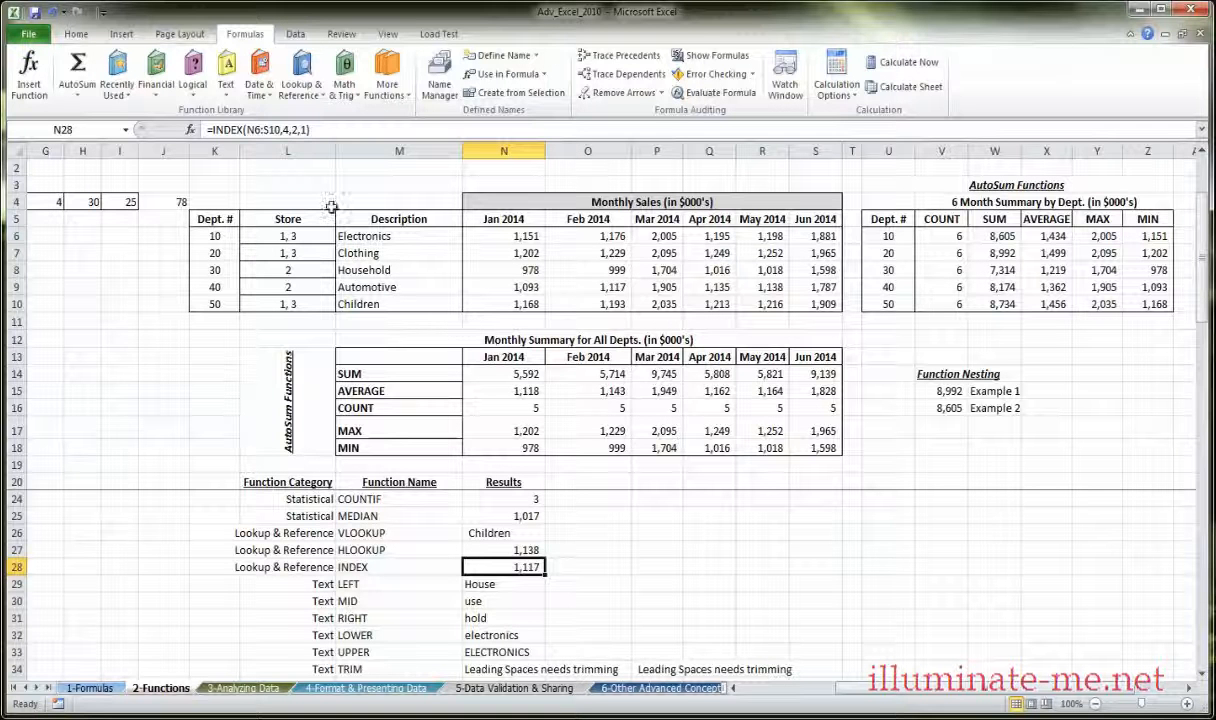
# Look through the available Text functions and locate the LEFT example and its formula in row 29.
pyautogui.click(226, 78)
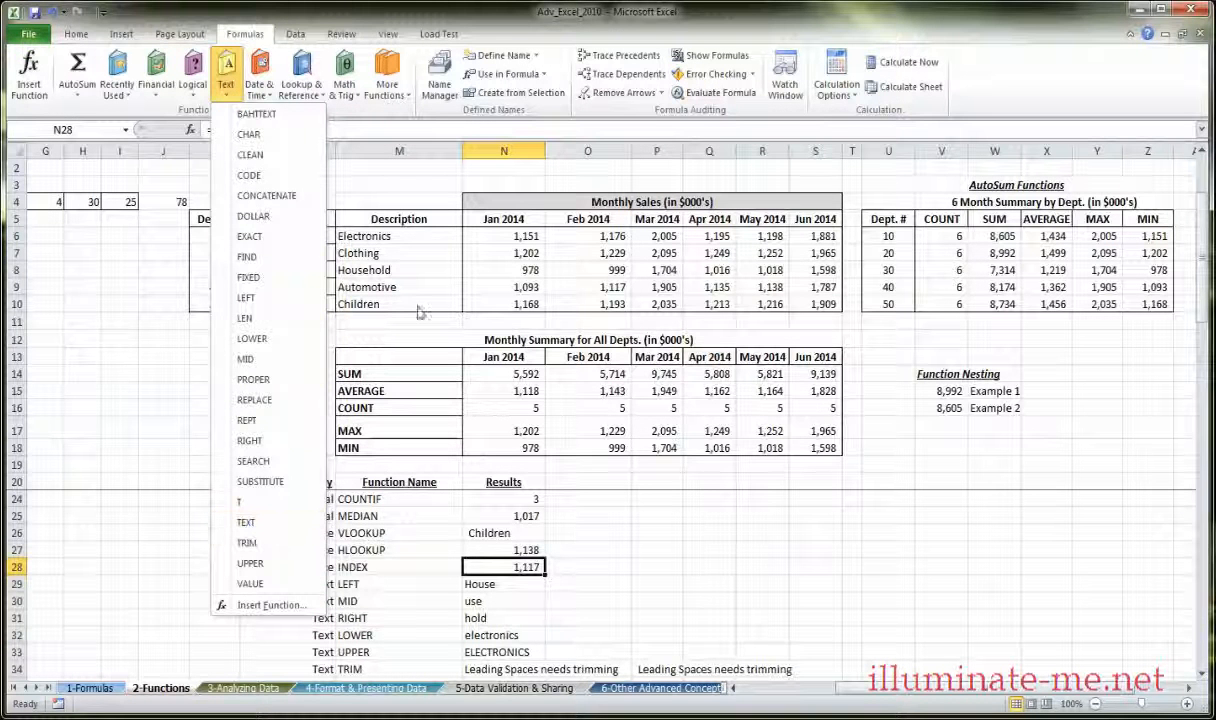
pyautogui.click(553, 565)
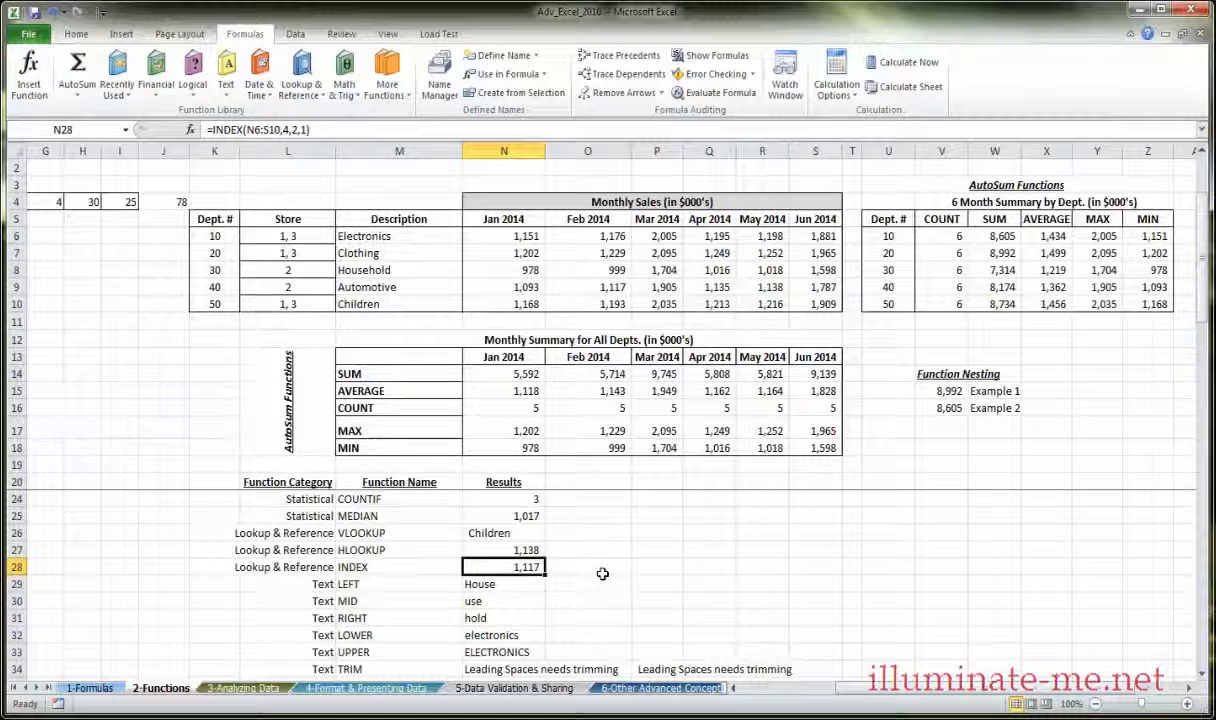
pyautogui.click(405, 583)
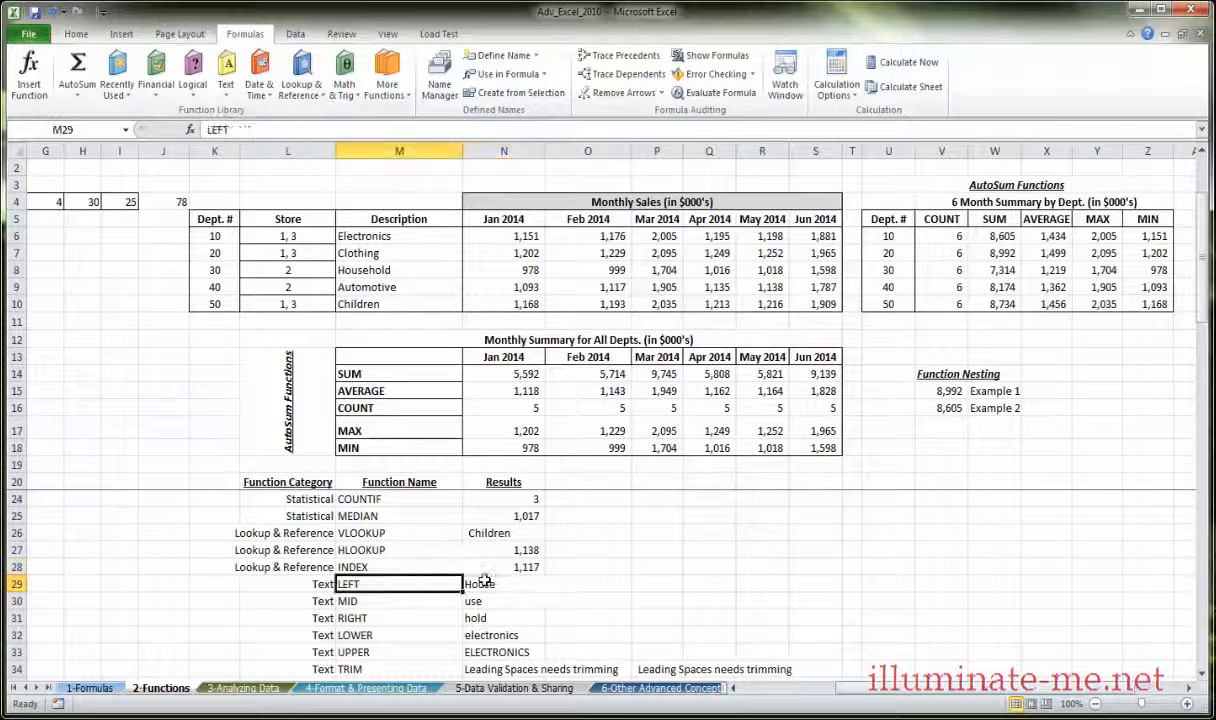
pyautogui.click(484, 583)
pyautogui.scroll(-2, 480, 585)
pyautogui.scroll(2, 470, 580)
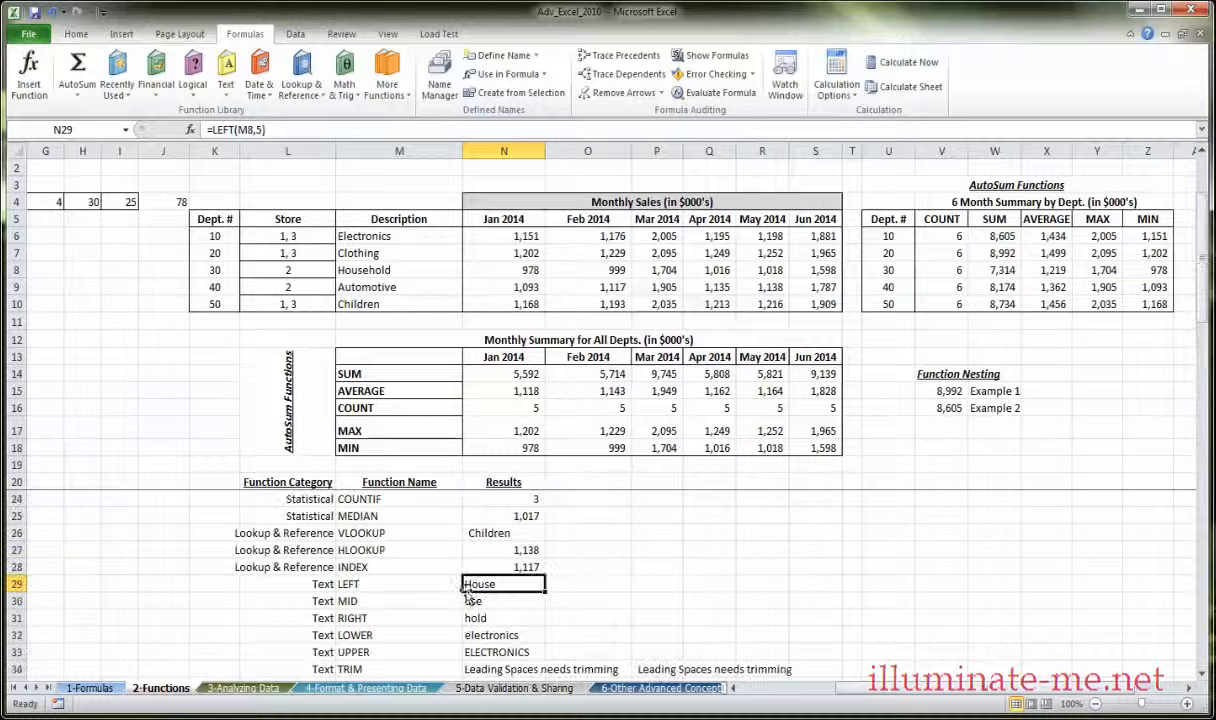
# Examine the Text and Num_chars arguments of the LEFT formula in N29, and accept them as they are.
pyautogui.click(190, 129)
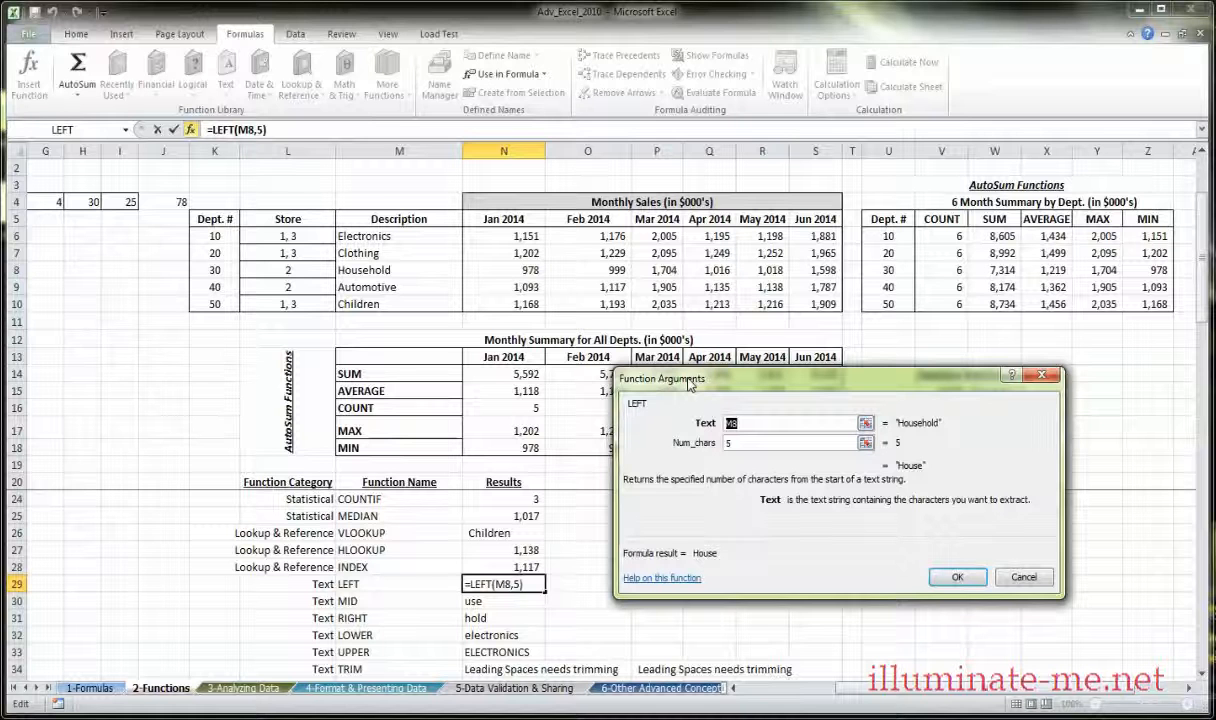
pyautogui.click(740, 446)
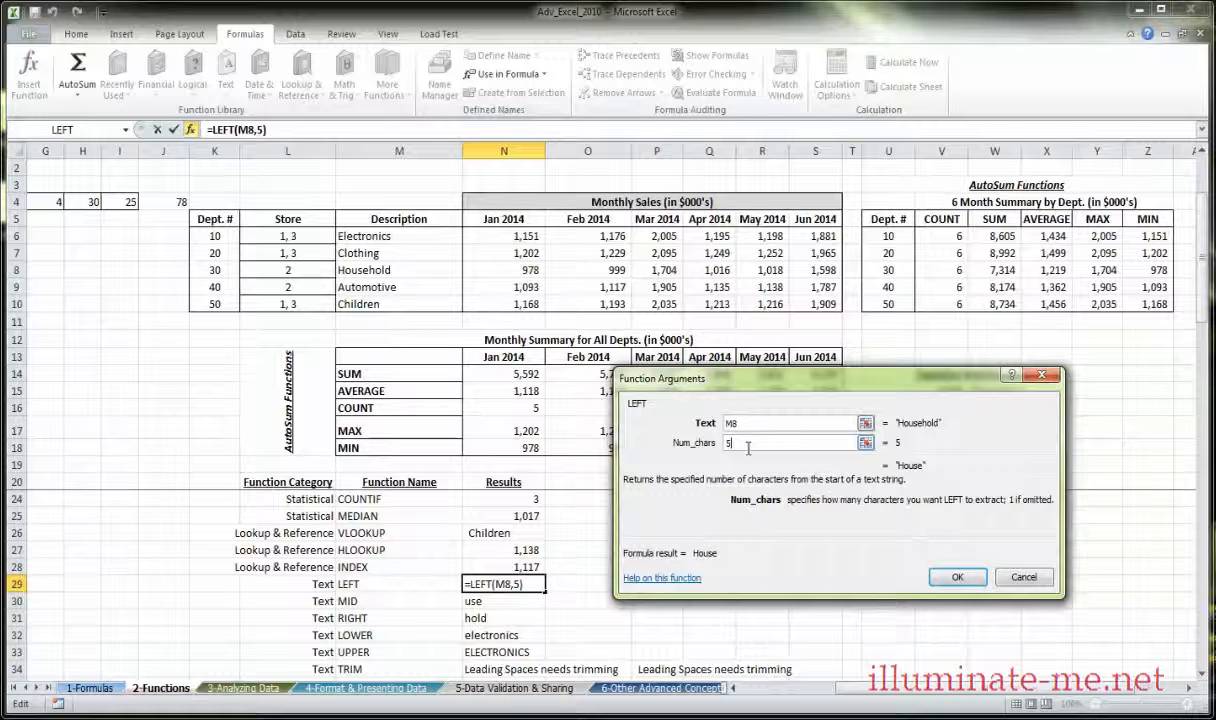
pyautogui.moveTo(749, 381); pyautogui.dragTo(746, 408)
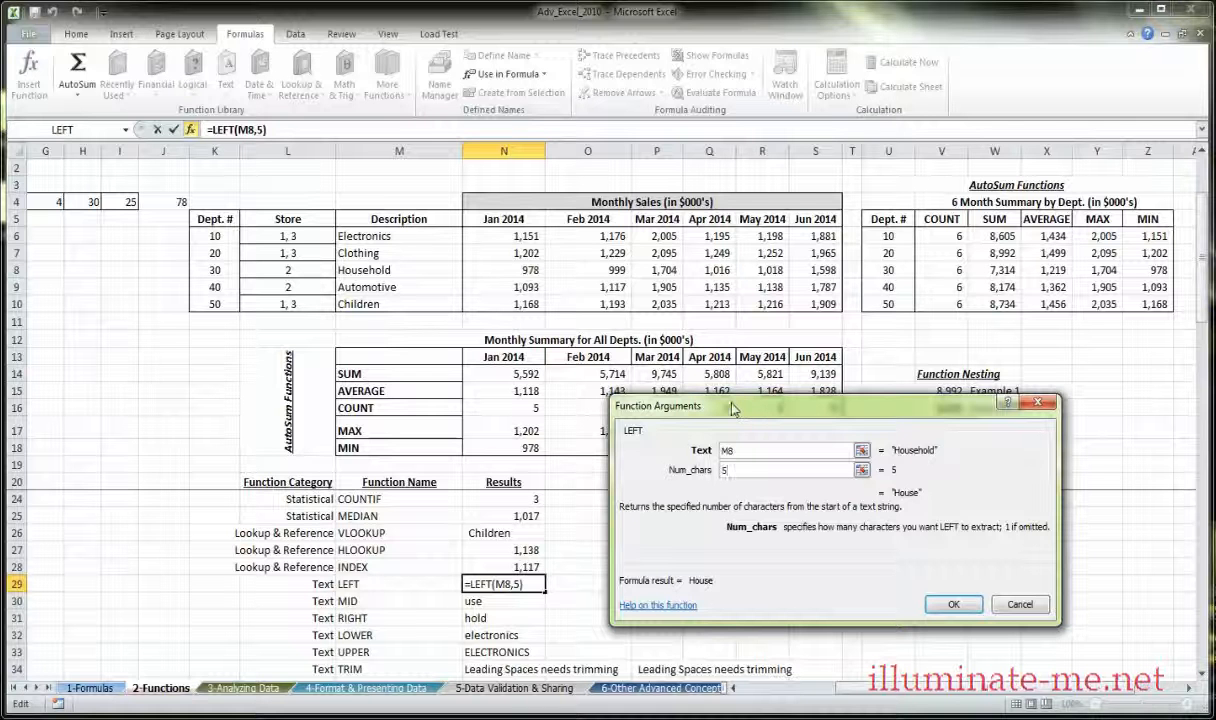
pyautogui.click(739, 450)
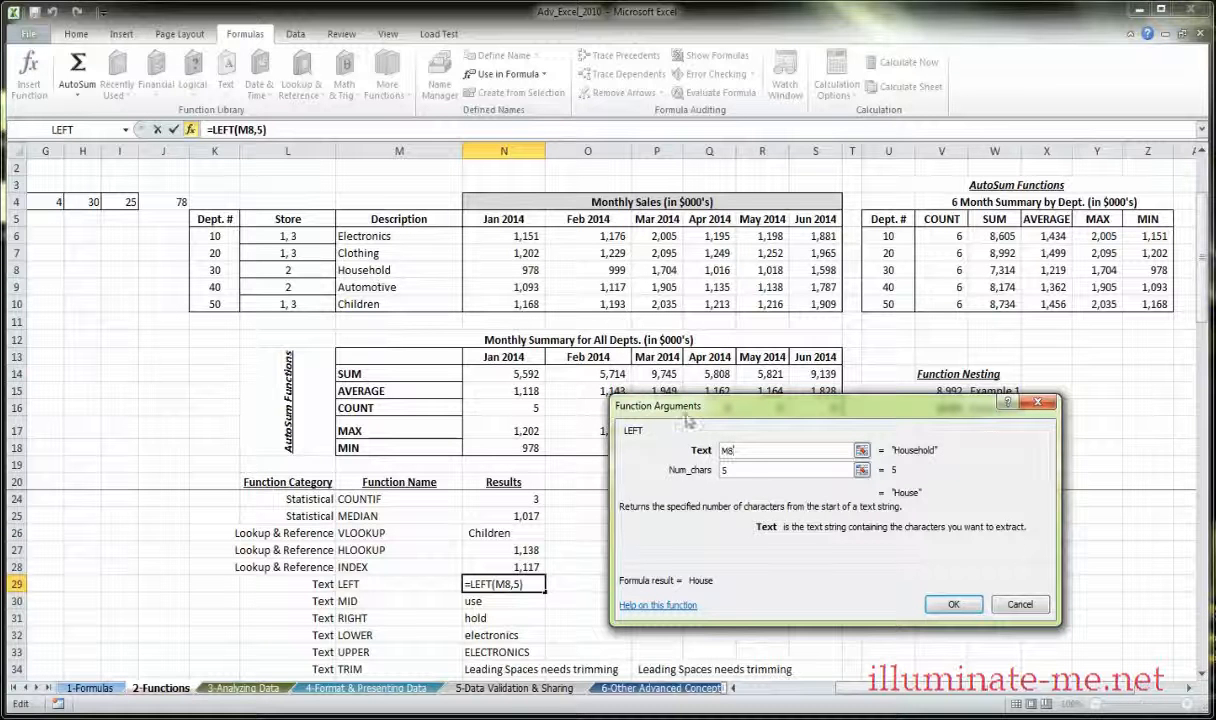
pyautogui.click(746, 470)
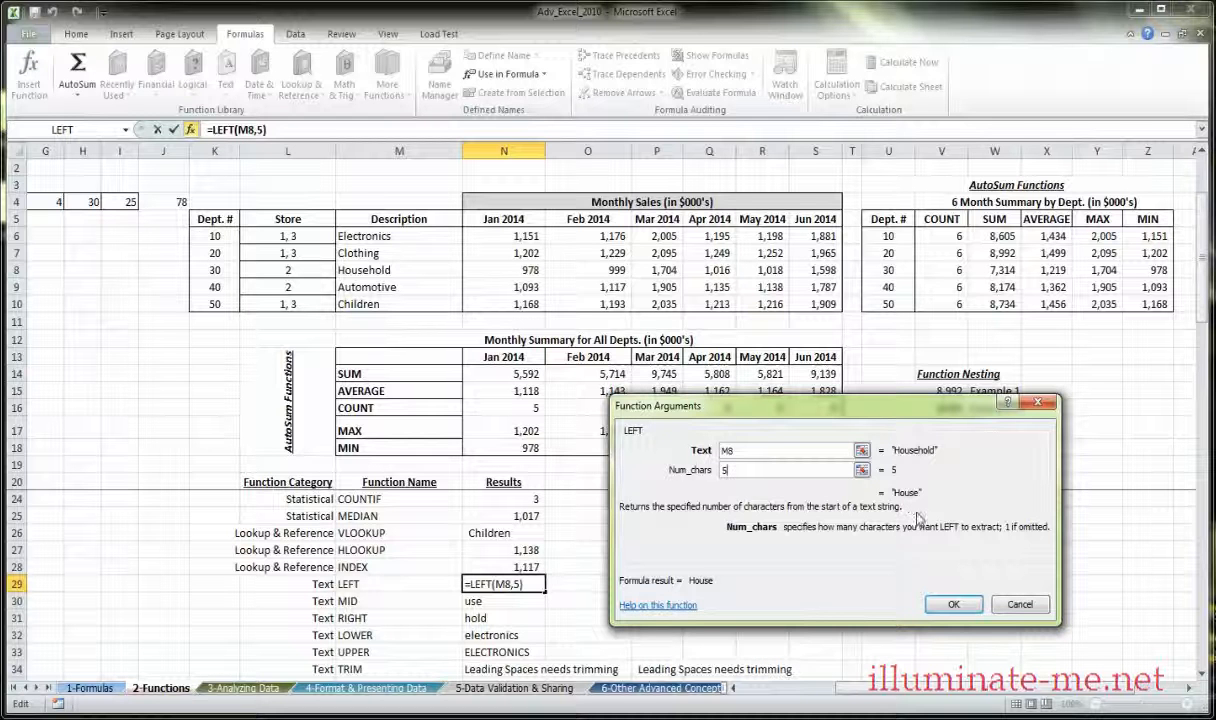
pyautogui.click(953, 604)
# Examine the Text, Start_num and Num_chars arguments of the MID formula in N30, and accept them as they are.
pyautogui.click(512, 601)
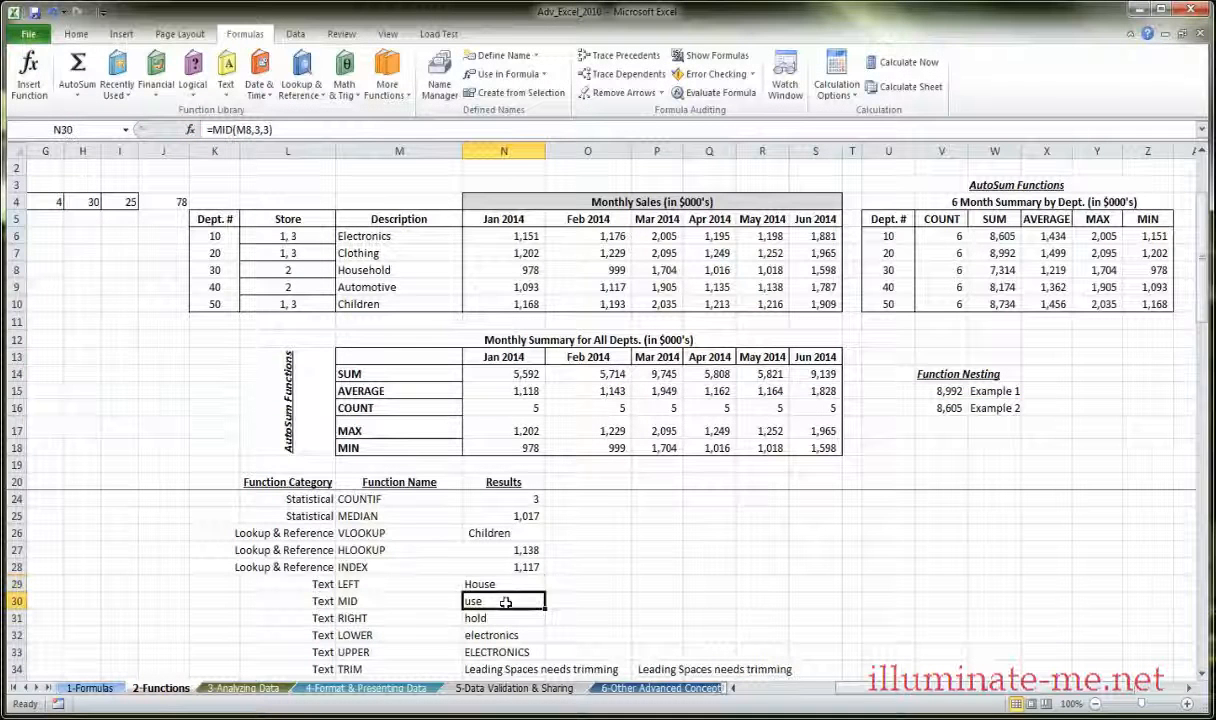
pyautogui.click(190, 130)
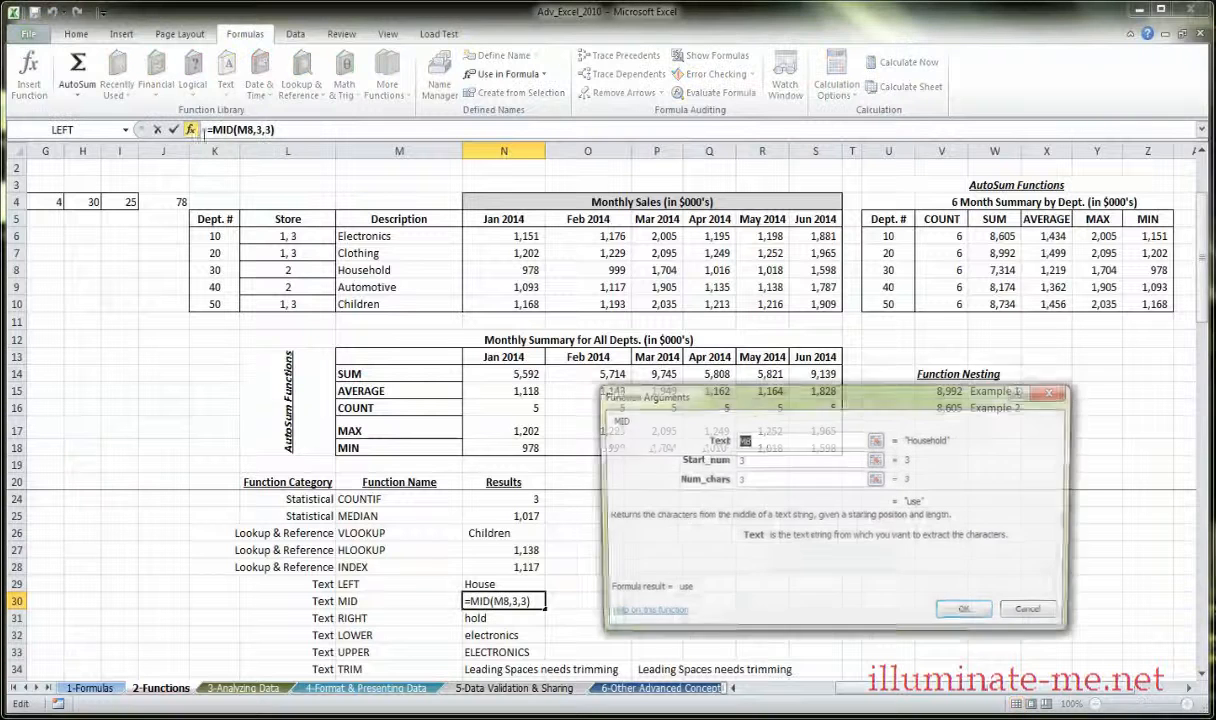
pyautogui.moveTo(750, 403); pyautogui.dragTo(752, 418)
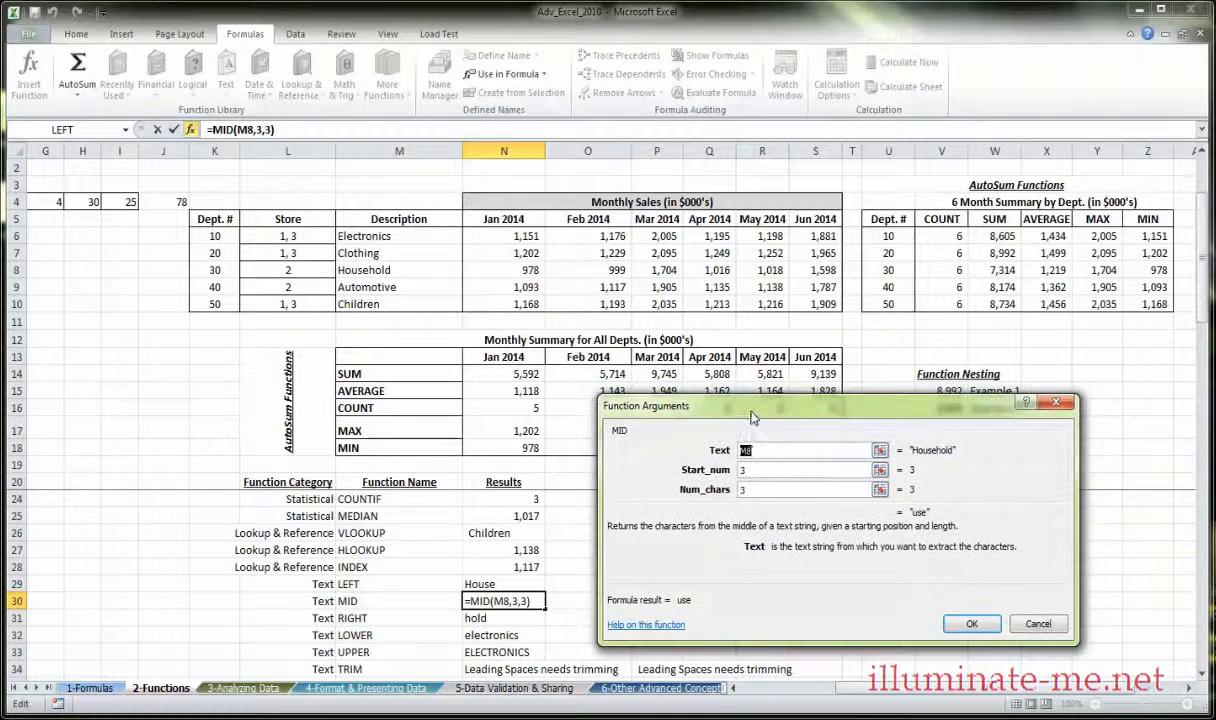
pyautogui.click(758, 469)
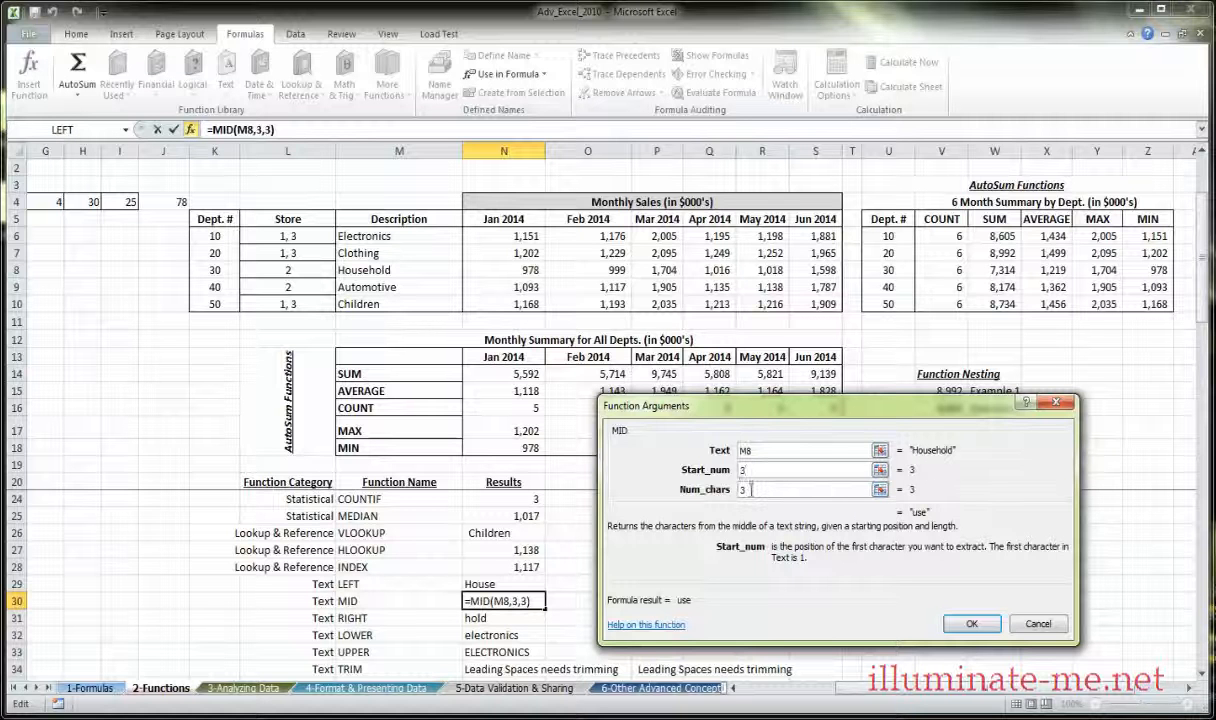
pyautogui.click(751, 489)
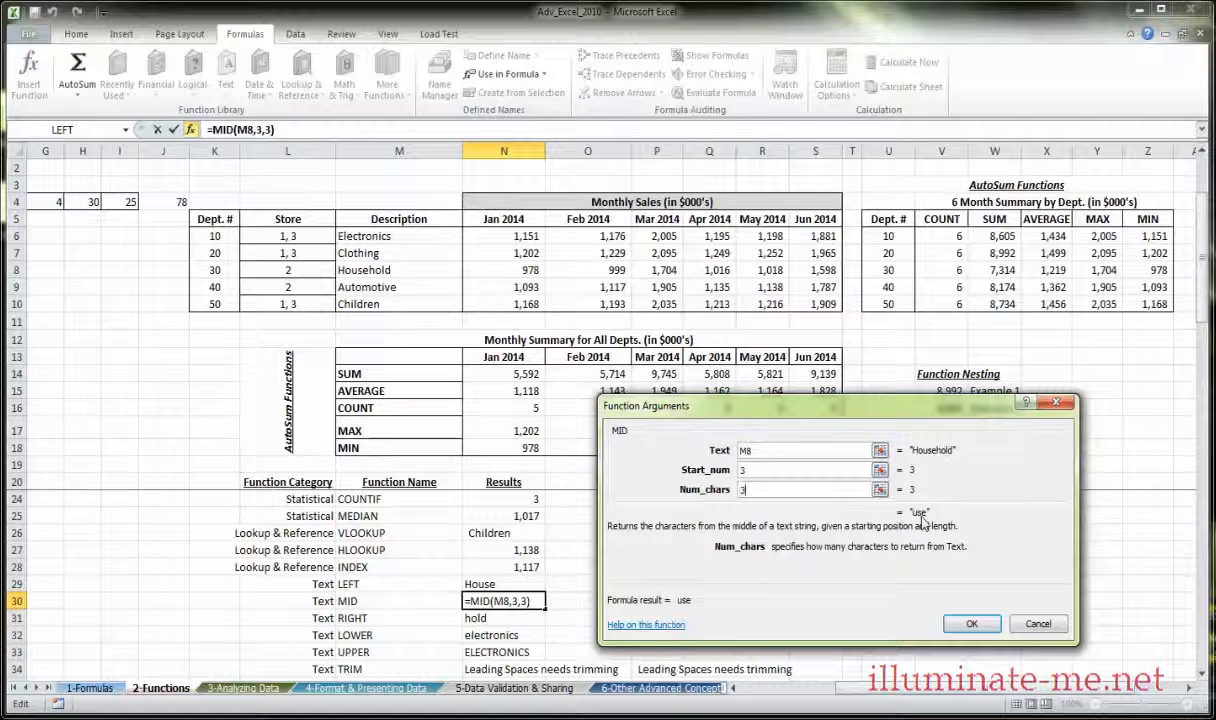
pyautogui.press('Return')
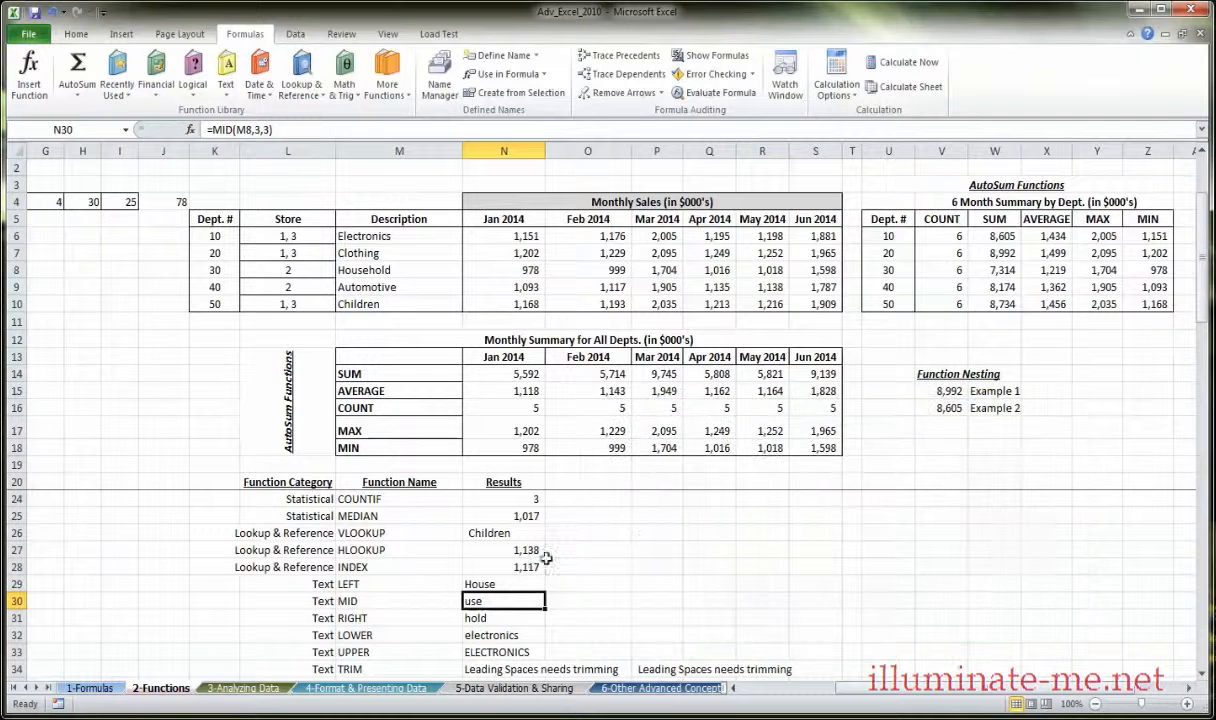
# Examine the Text and Num_chars arguments of the RIGHT formula in N31, and accept them as they are.
pyautogui.click(515, 617)
pyautogui.click(191, 130)
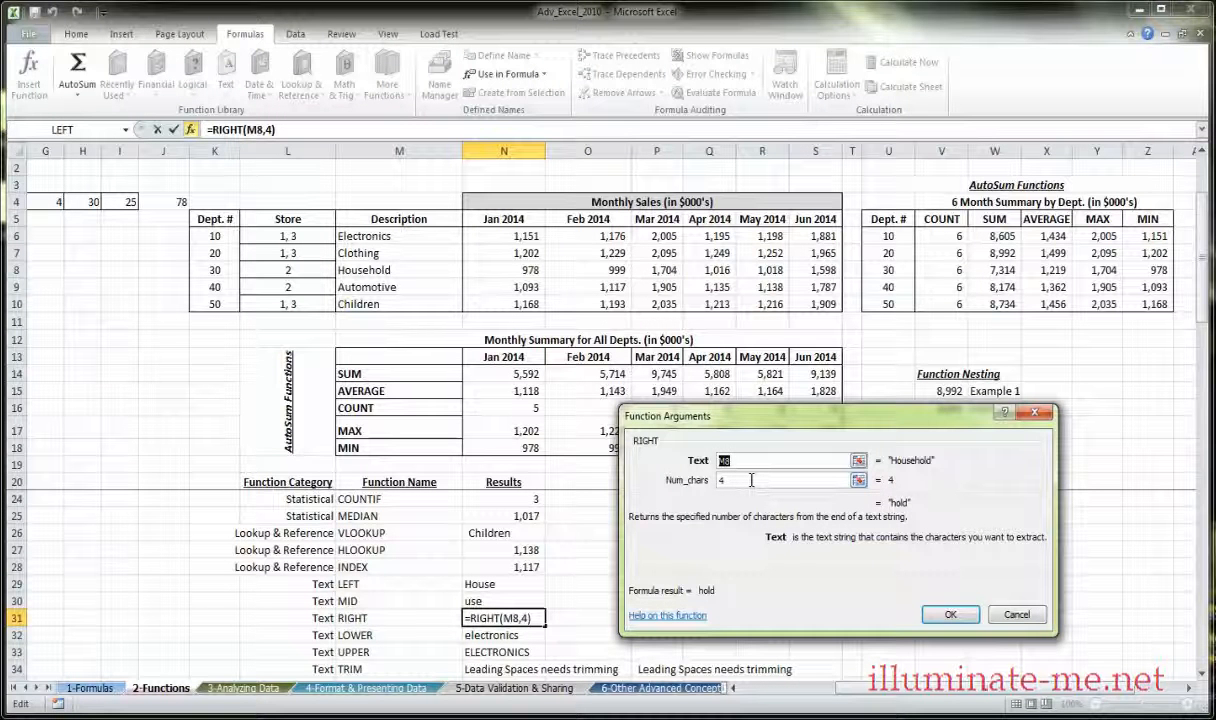
pyautogui.click(751, 480)
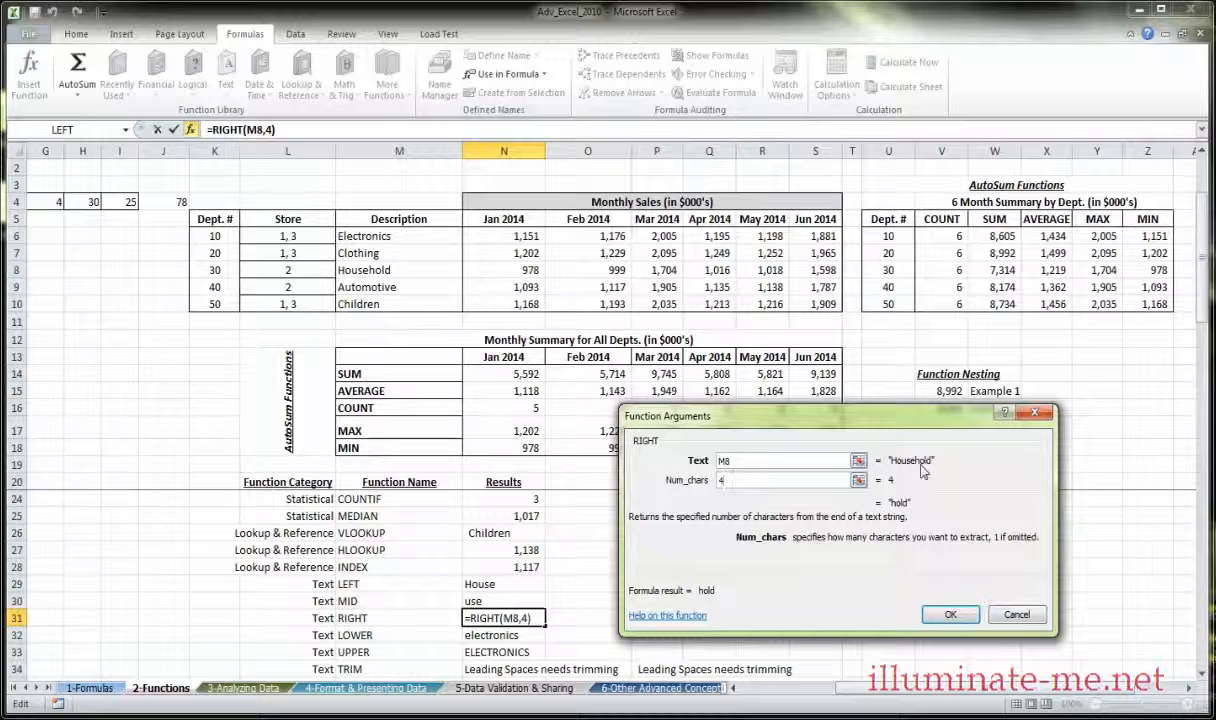
pyautogui.press('Return')
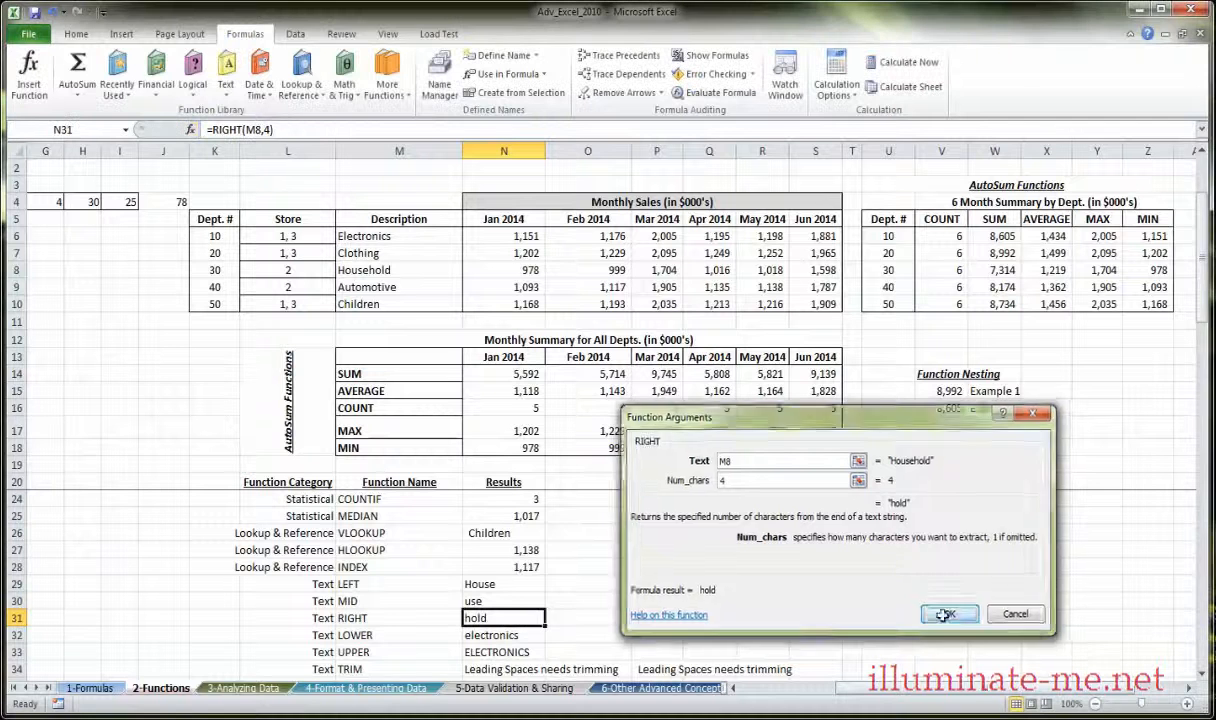
# Compare the LEFT, MID and RIGHT results by highlighting N29:N31.
pyautogui.scroll(-1, 482, 612)
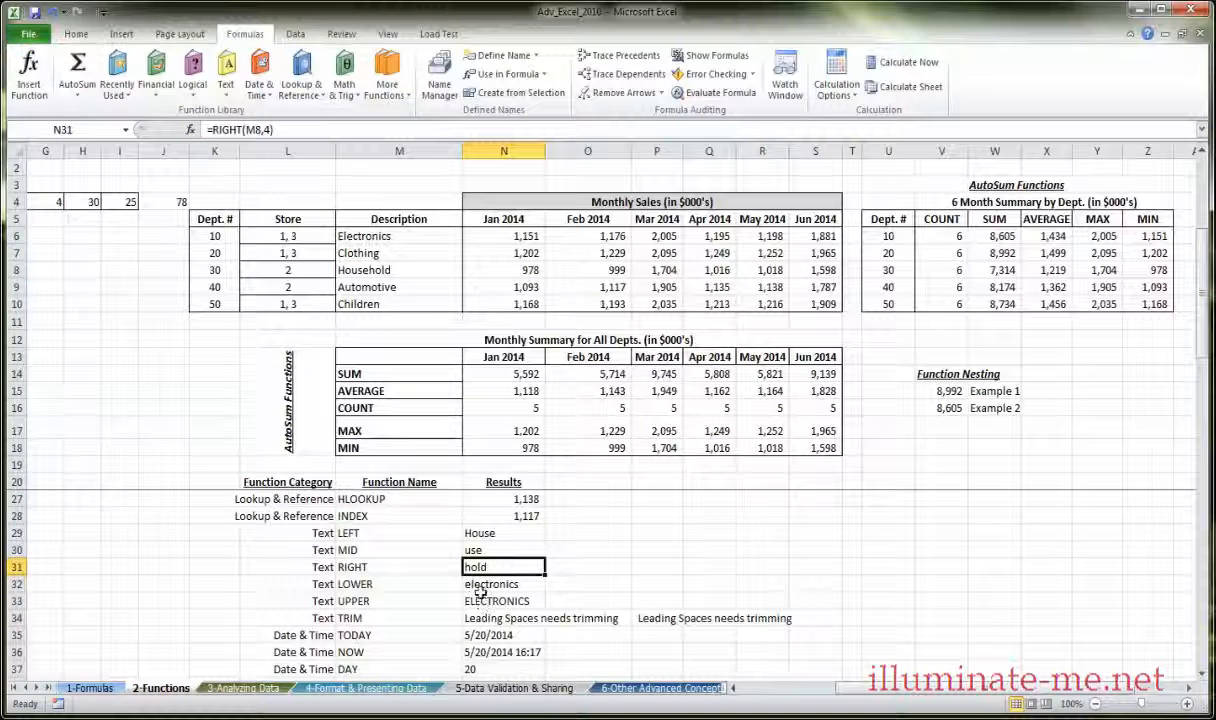
pyautogui.moveTo(480, 533); pyautogui.dragTo(502, 566)
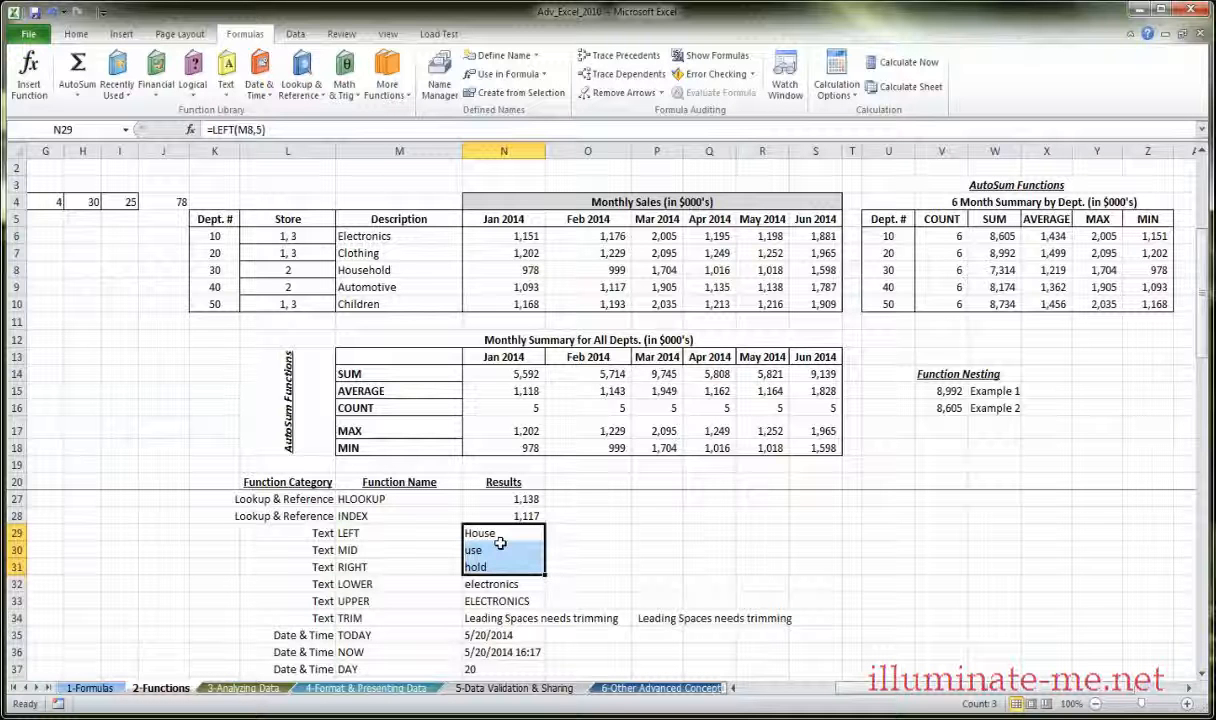
pyautogui.click(502, 567)
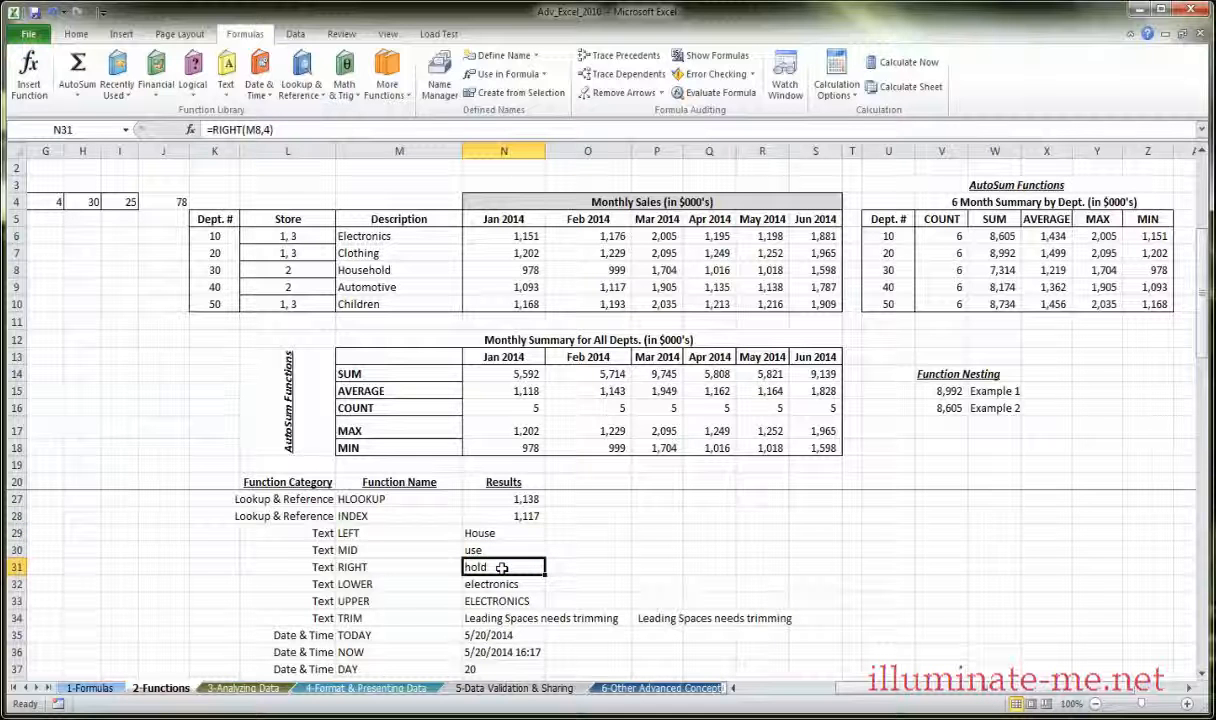
# Examine the Text argument of the LOWER formula in N32, and accept it as it is.
pyautogui.click(502, 585)
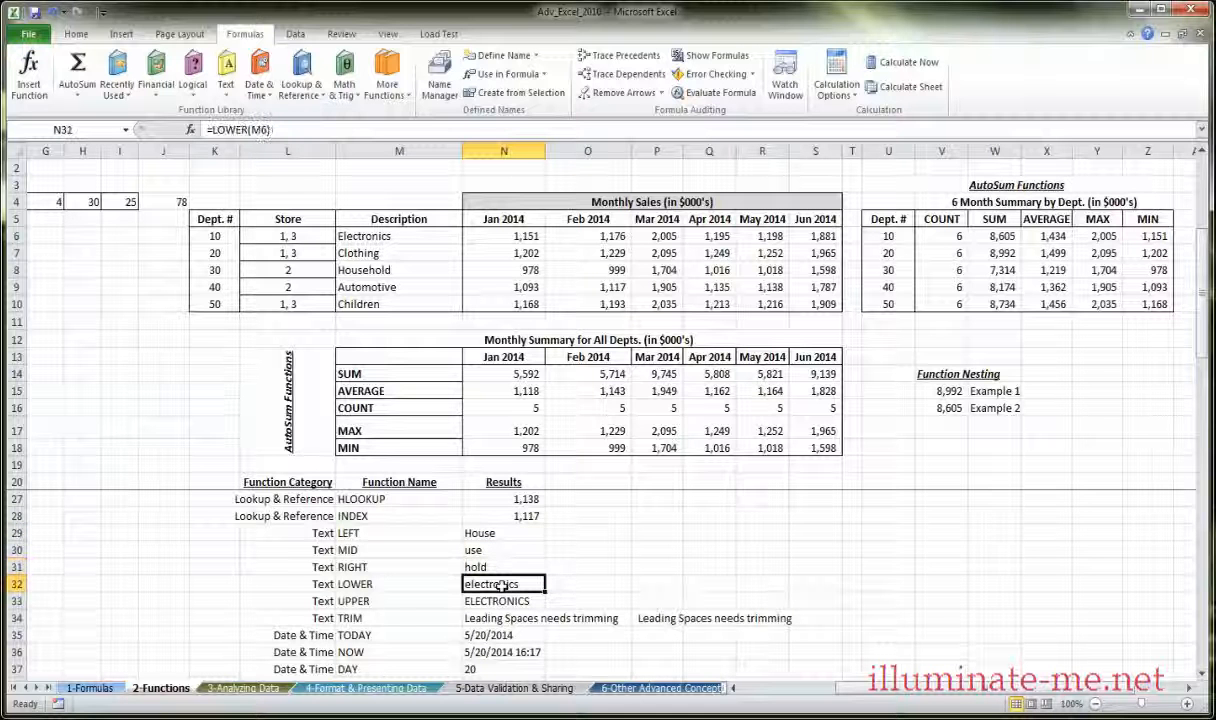
pyautogui.click(190, 129)
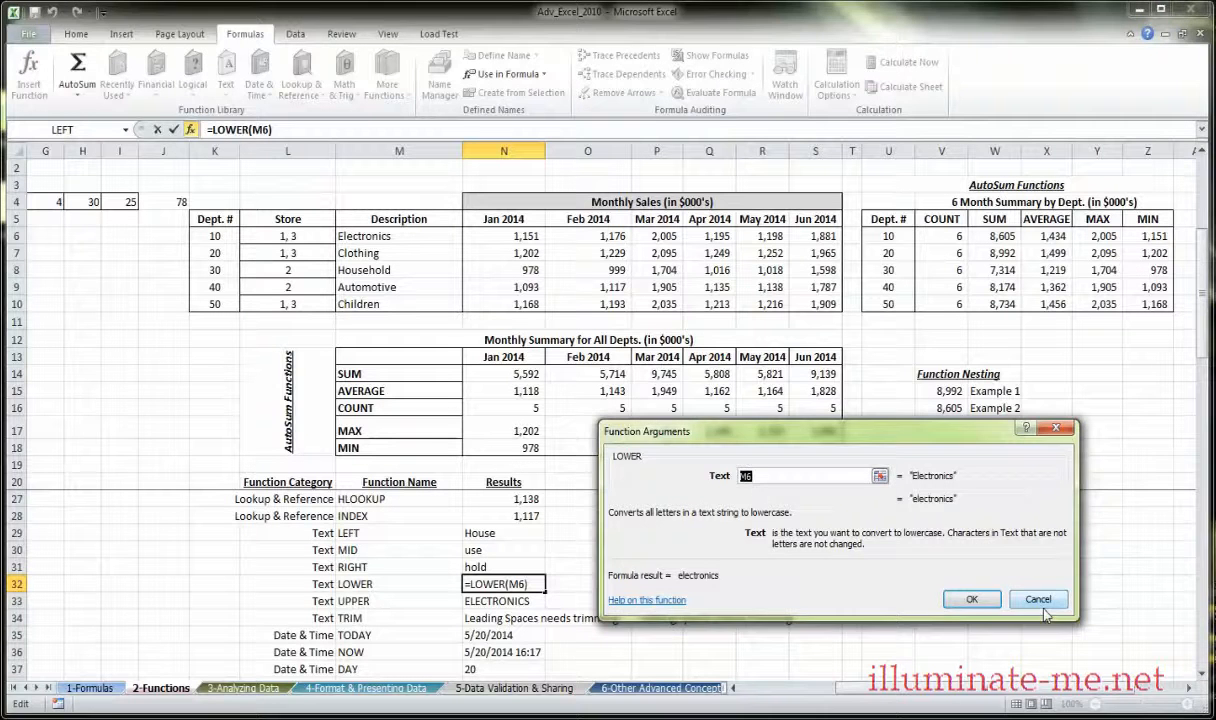
pyautogui.click(973, 598)
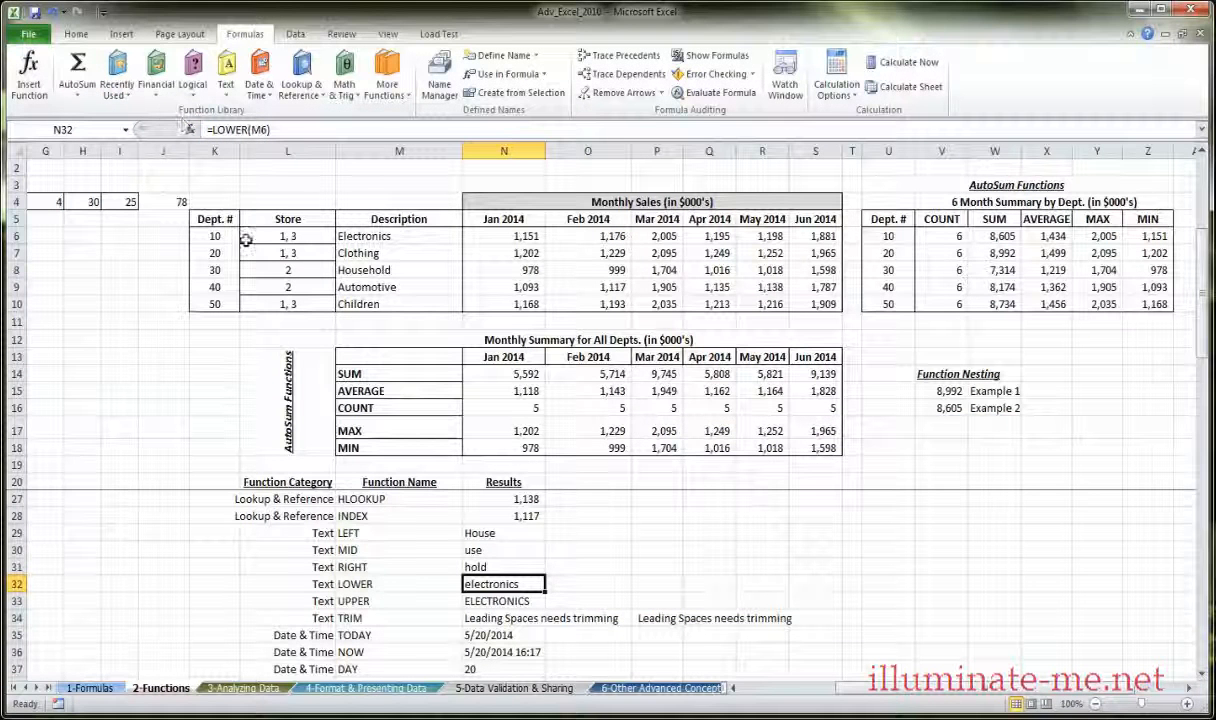
pyautogui.click(190, 129)
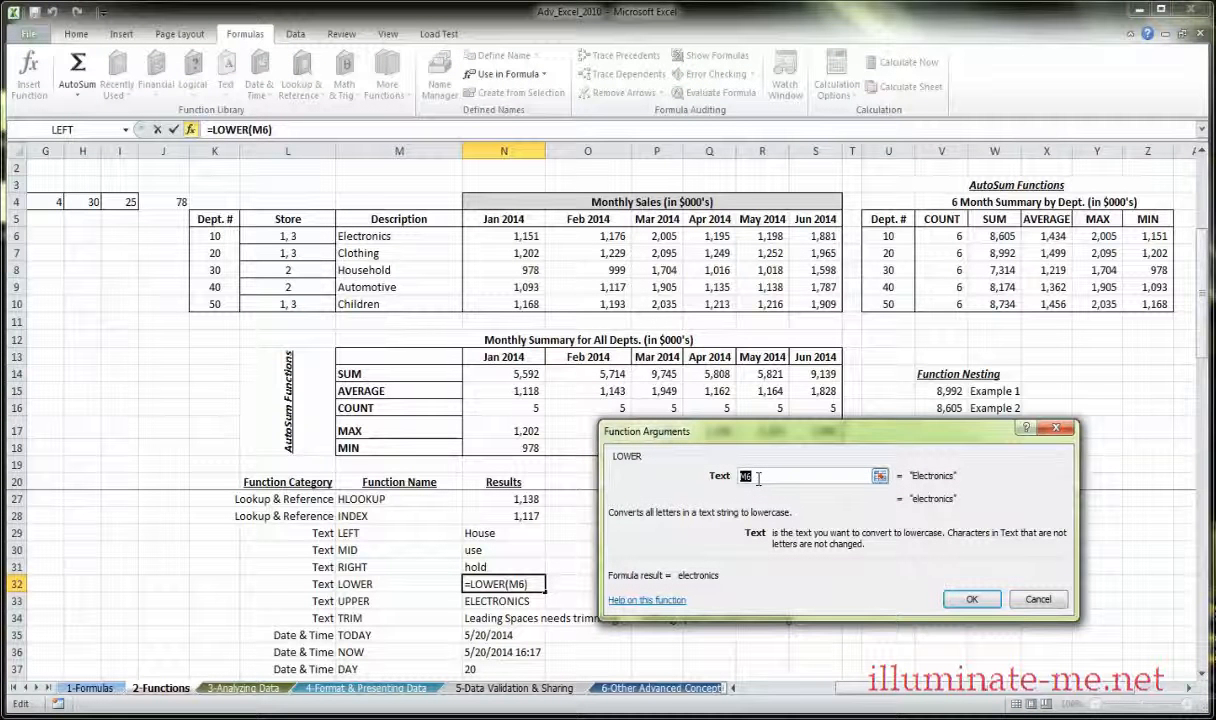
pyautogui.click(968, 599)
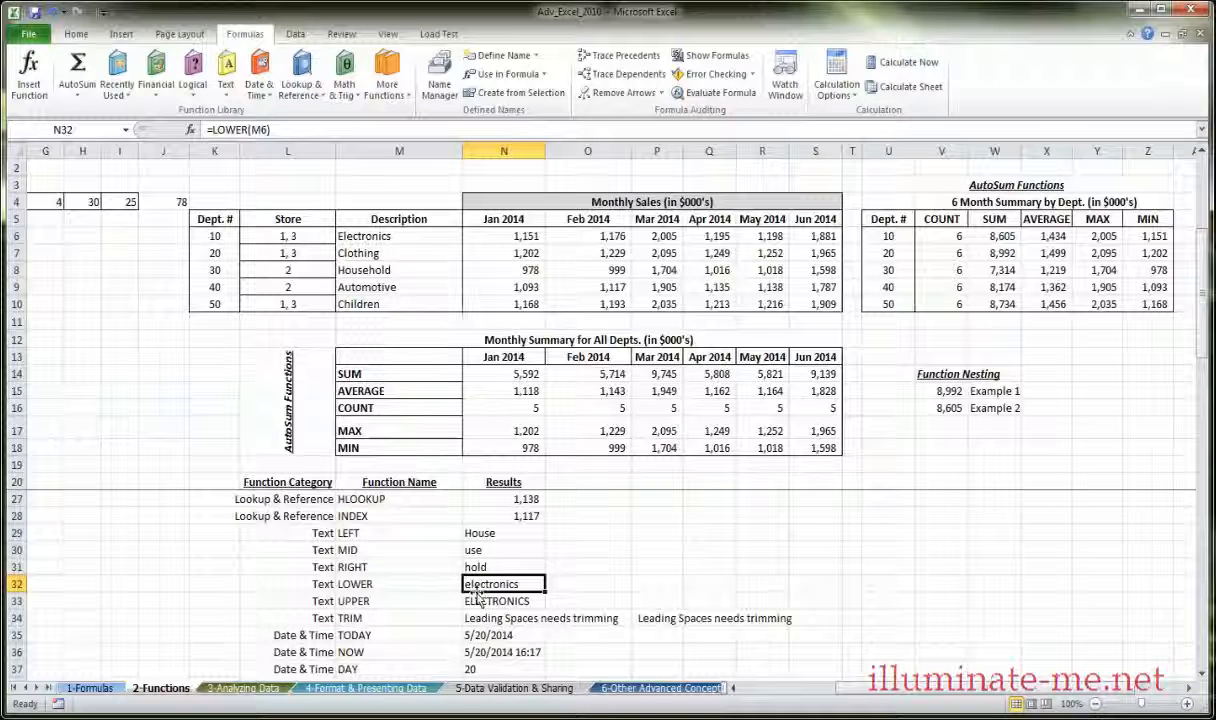
# Review the UPPER formula in N33, and examine the Text argument of the TRIM formula in N34, accepting it as it is.
pyautogui.click(508, 598)
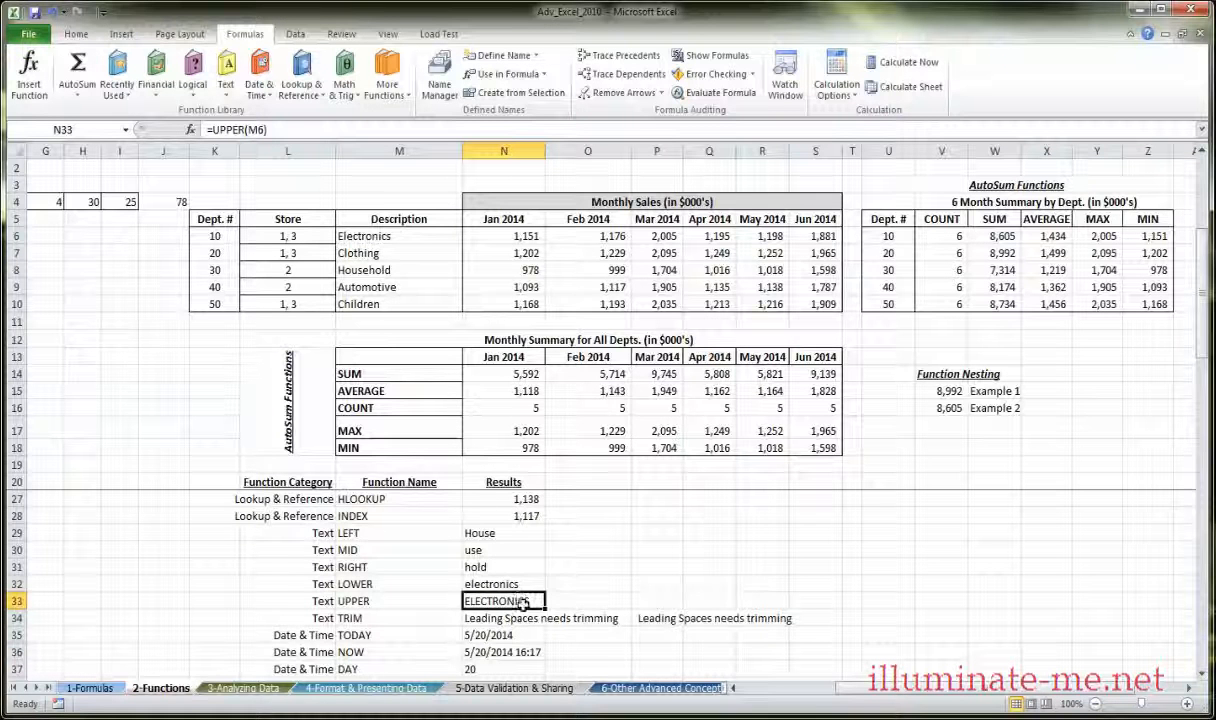
pyautogui.scroll(-1, 523, 604)
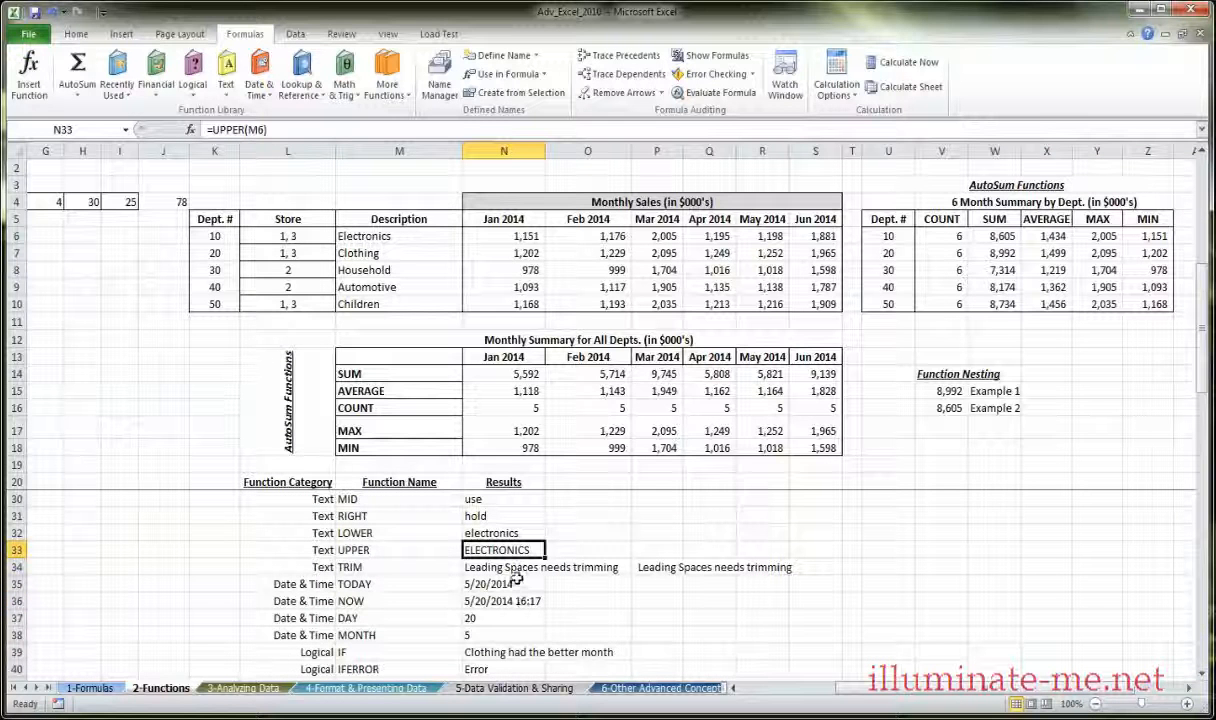
pyautogui.click(505, 584)
pyautogui.click(475, 567)
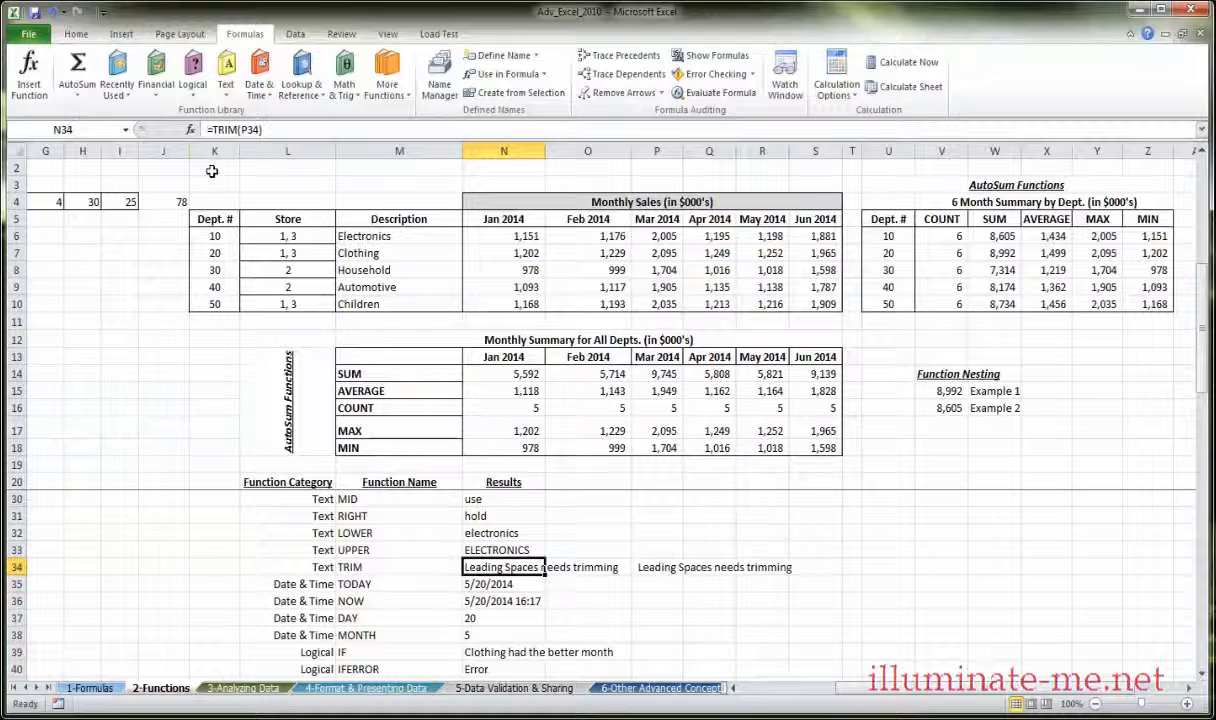
pyautogui.click(190, 130)
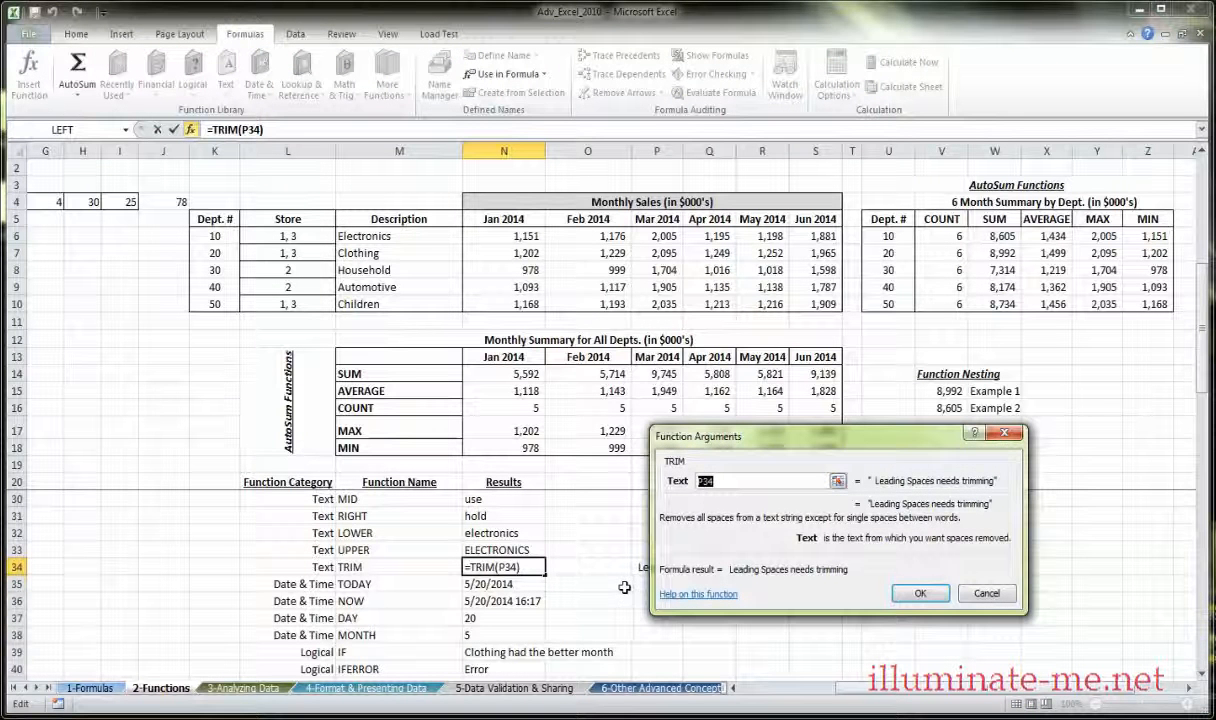
pyautogui.click(920, 593)
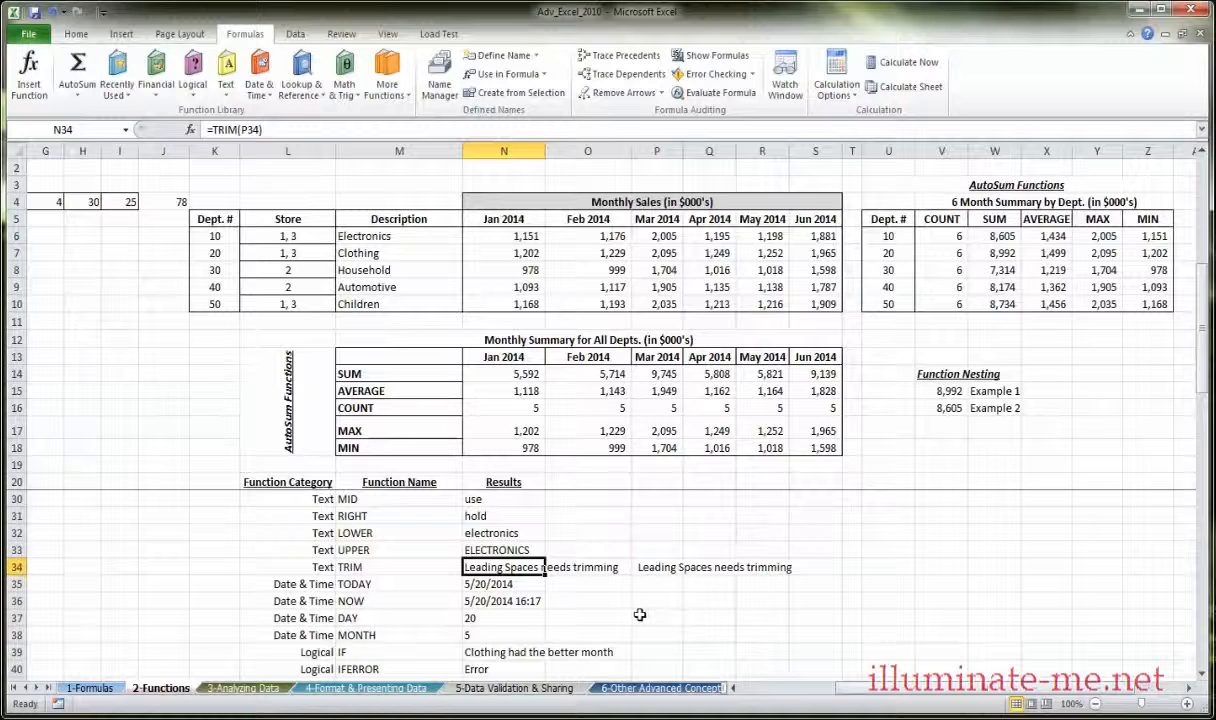
# Inspect the source text in P34 for leading spaces, and compare it with the TRIM formula in N34.
pyautogui.click(660, 566)
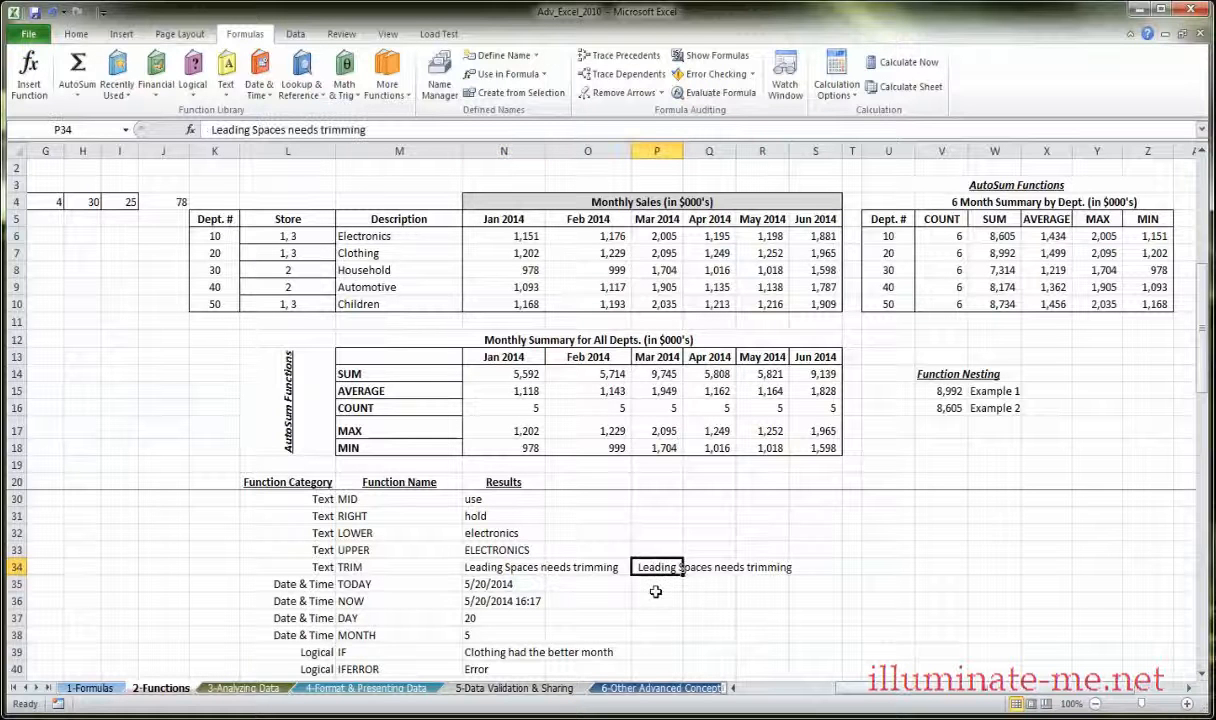
pyautogui.click(211, 131)
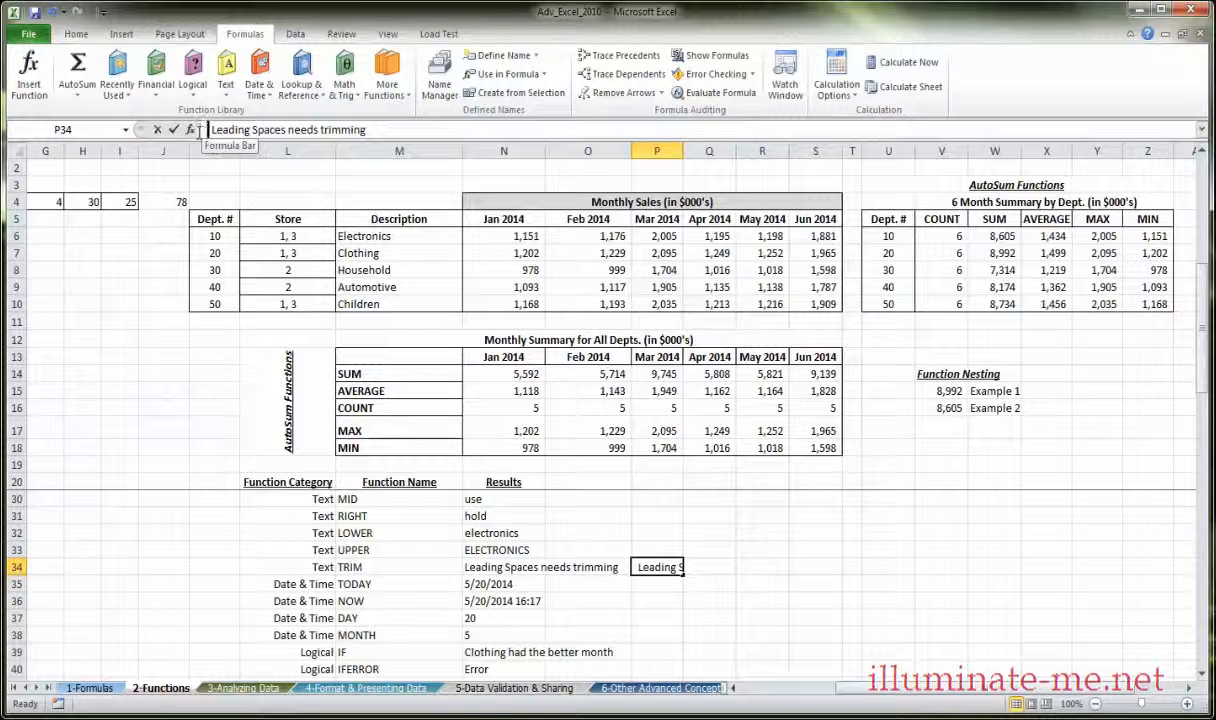
pyautogui.click(208, 130)
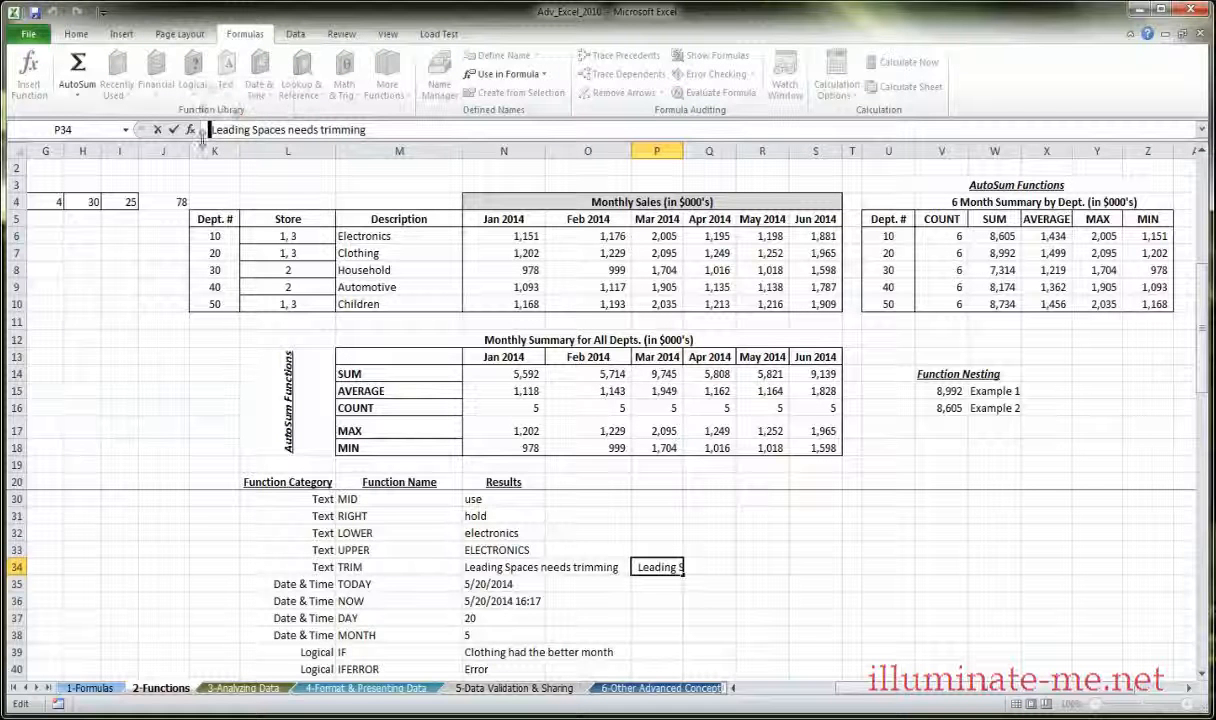
pyautogui.press('Return')
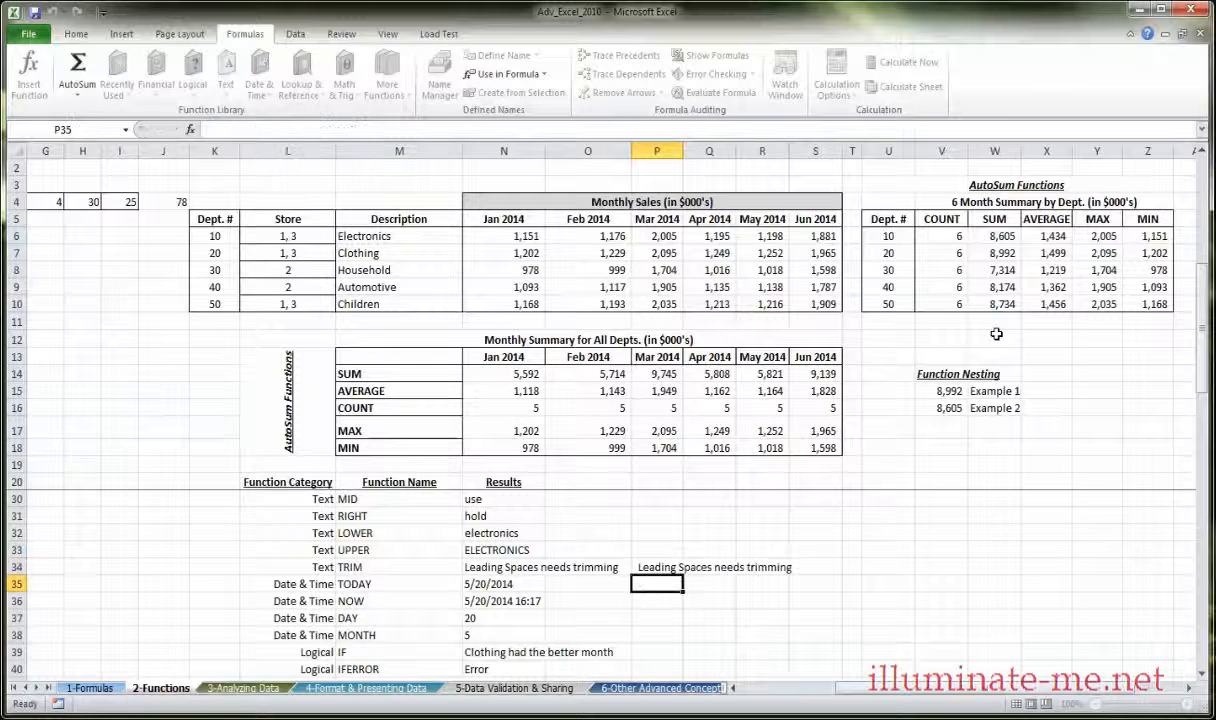
pyautogui.click(530, 567)
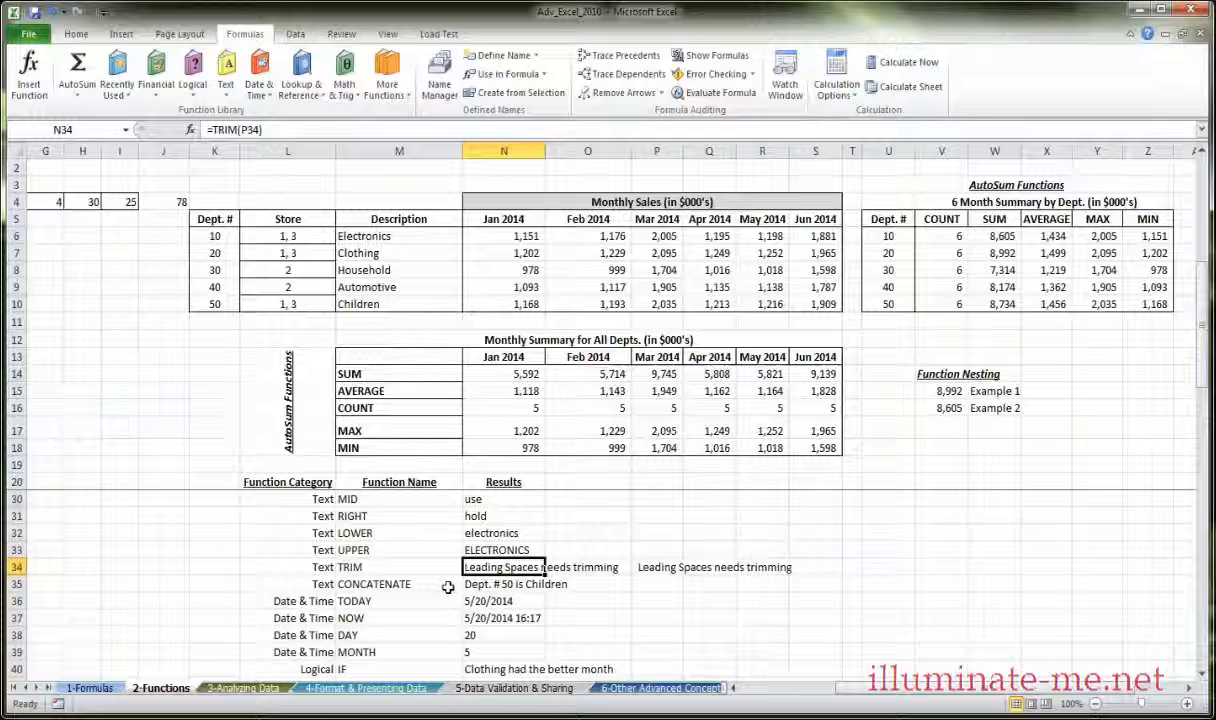
# Examine the Text1 to Text5 arguments of the CONCATENATE formula in N35, and accept them as they are.
pyautogui.click(483, 588)
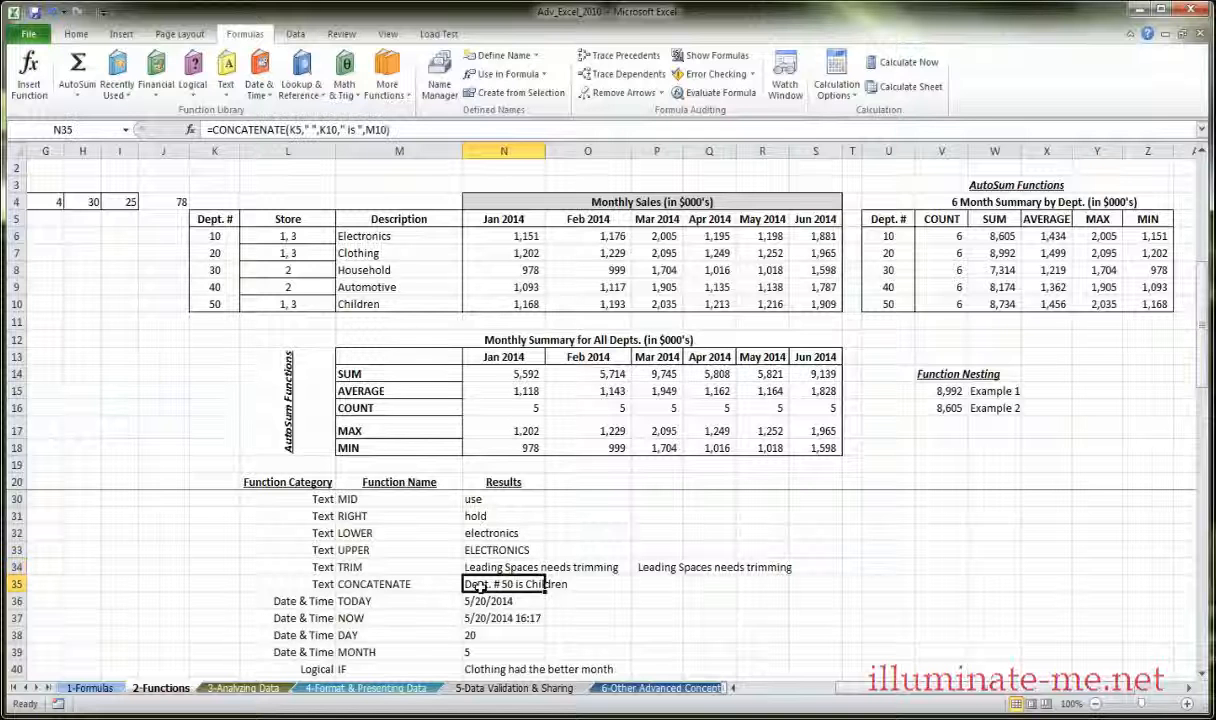
pyautogui.click(190, 130)
pyautogui.moveTo(664, 388); pyautogui.dragTo(672, 368)
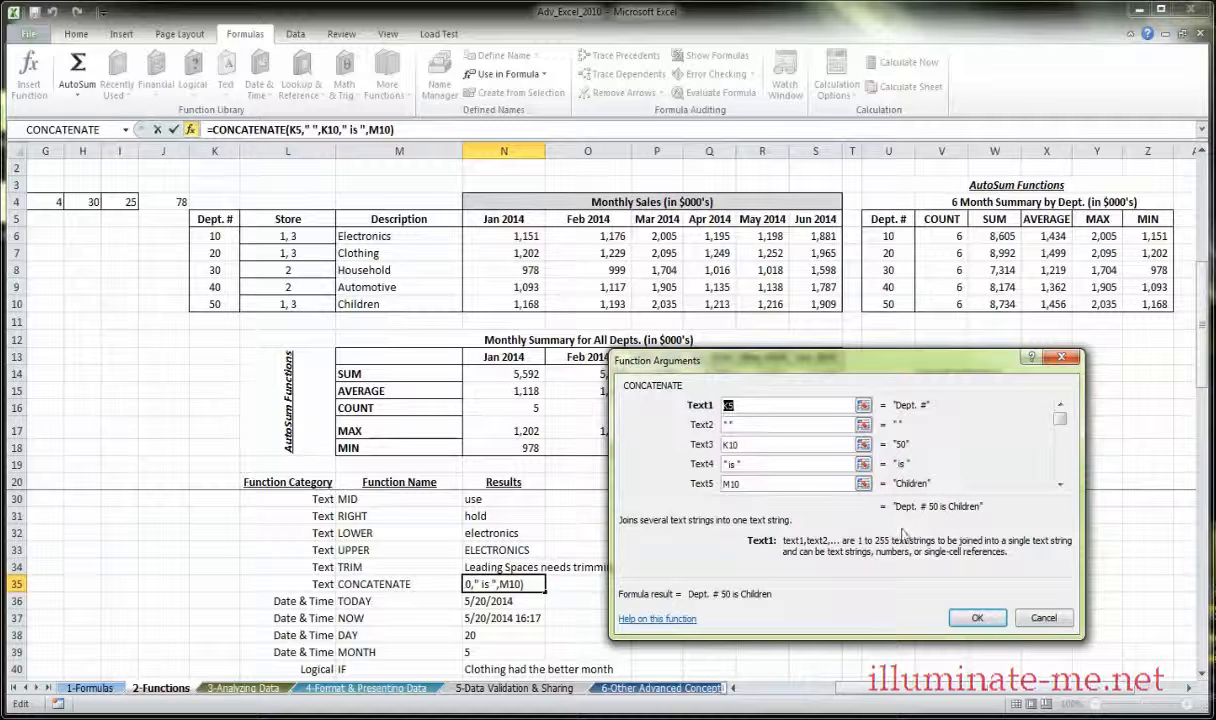
pyautogui.moveTo(788, 368); pyautogui.dragTo(788, 372)
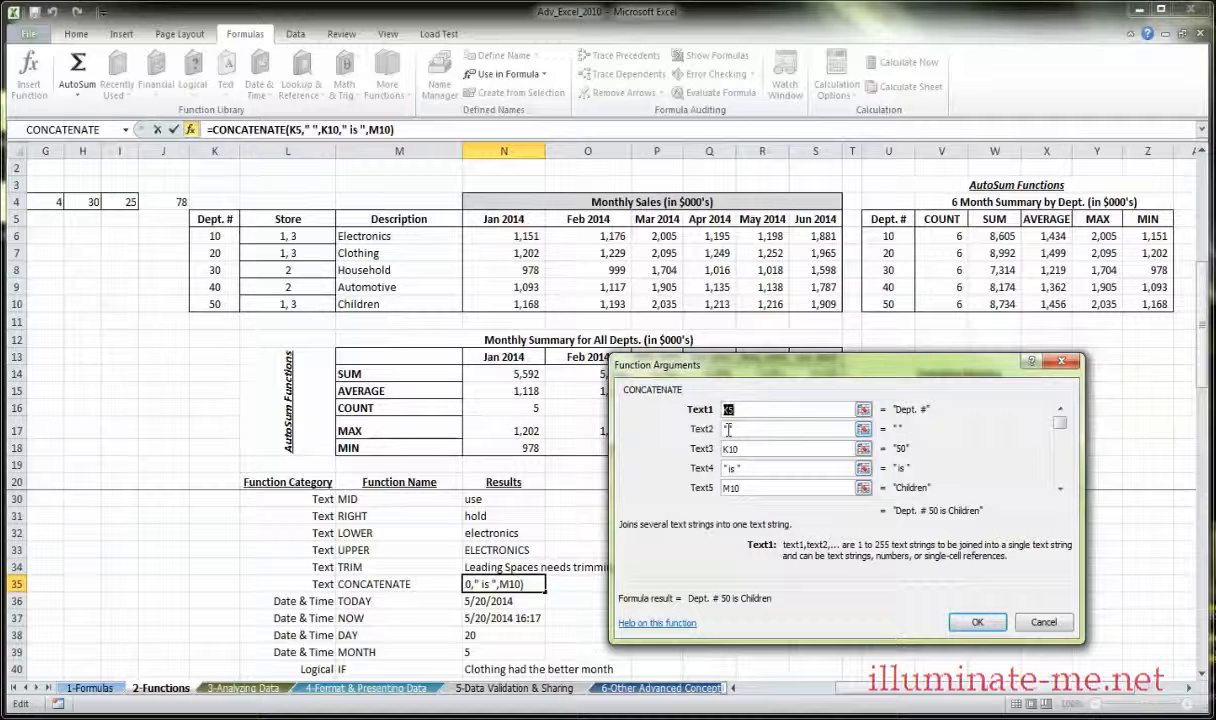
pyautogui.click(758, 453)
pyautogui.click(730, 470)
pyautogui.click(745, 488)
pyautogui.click(957, 625)
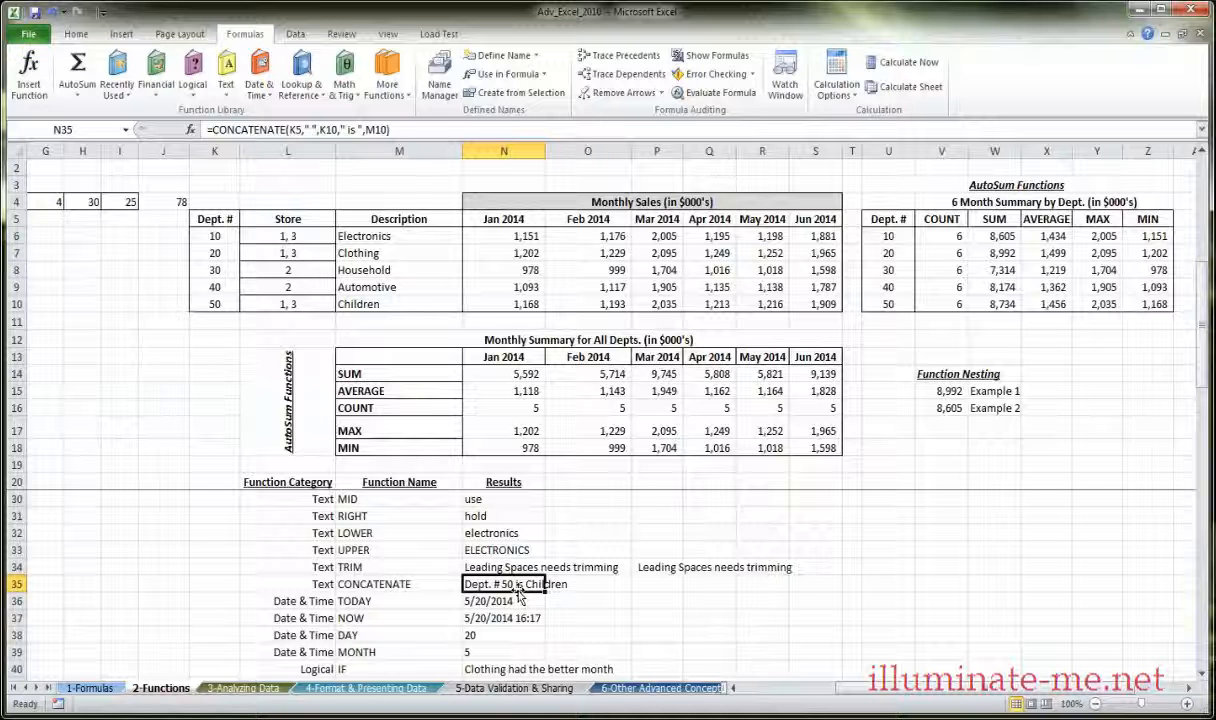
# Enter the formula =K5&" " in O35 to join the Dept. # heading with a space.
pyautogui.click(578, 588)
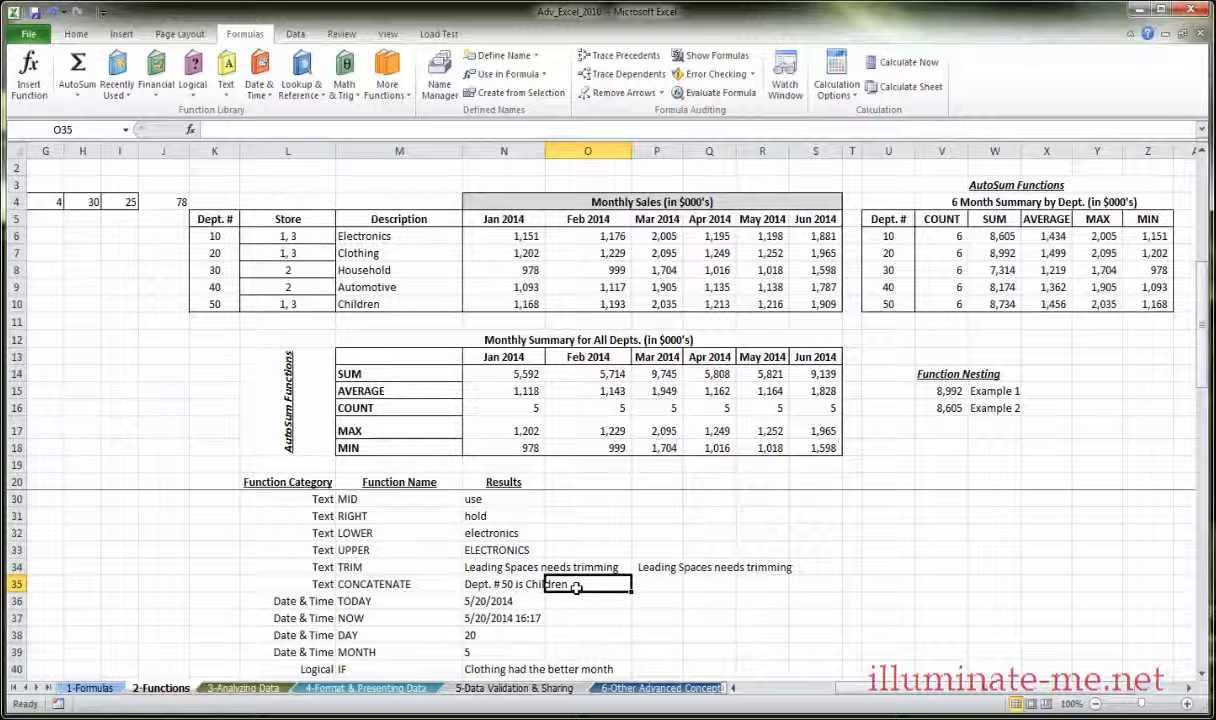
pyautogui.write('=')
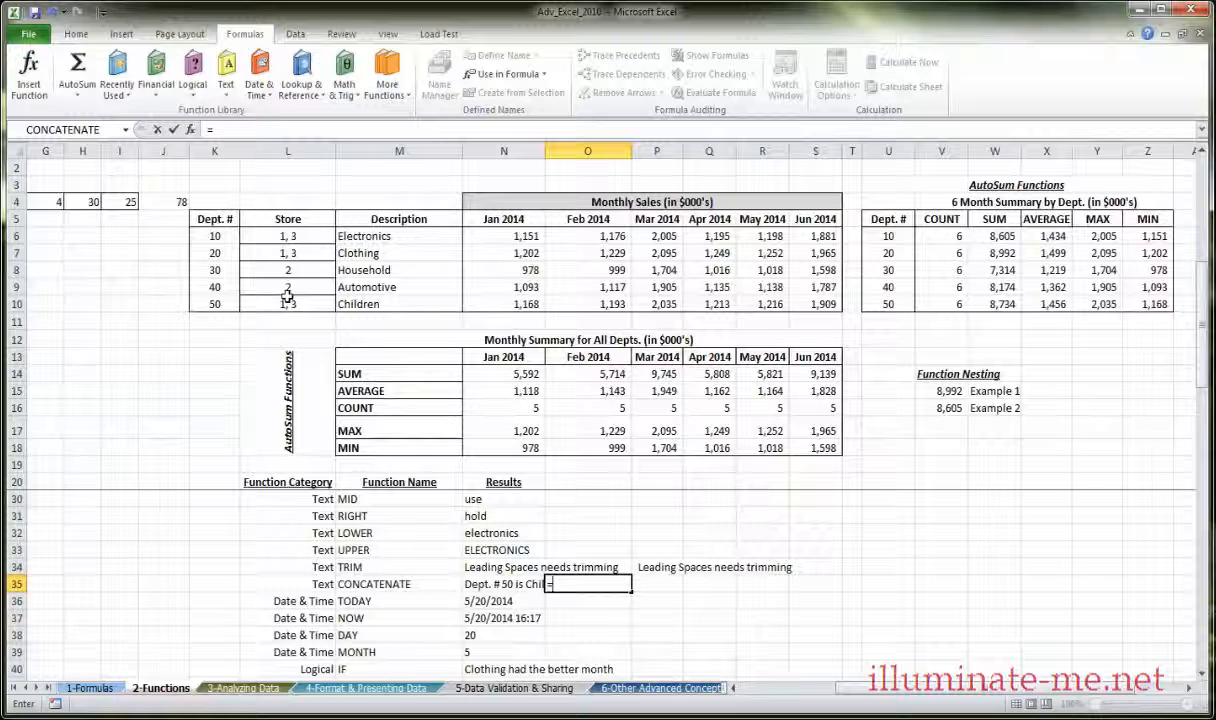
pyautogui.click(218, 224)
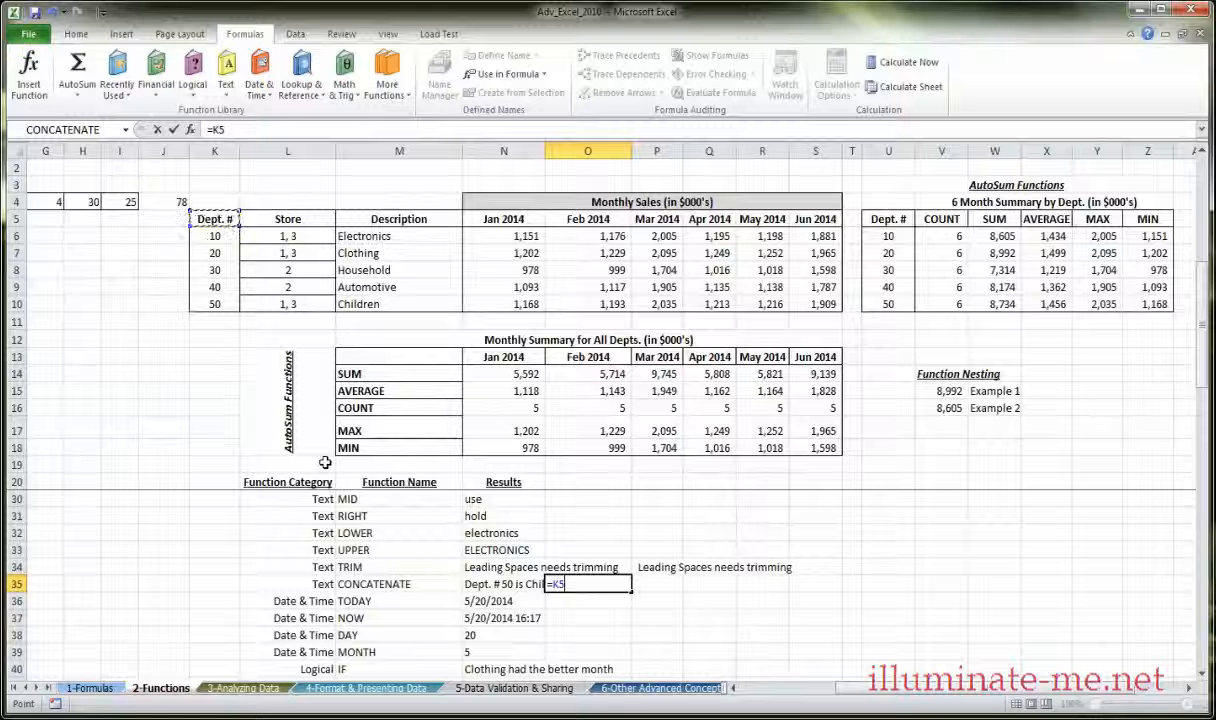
pyautogui.write('&')
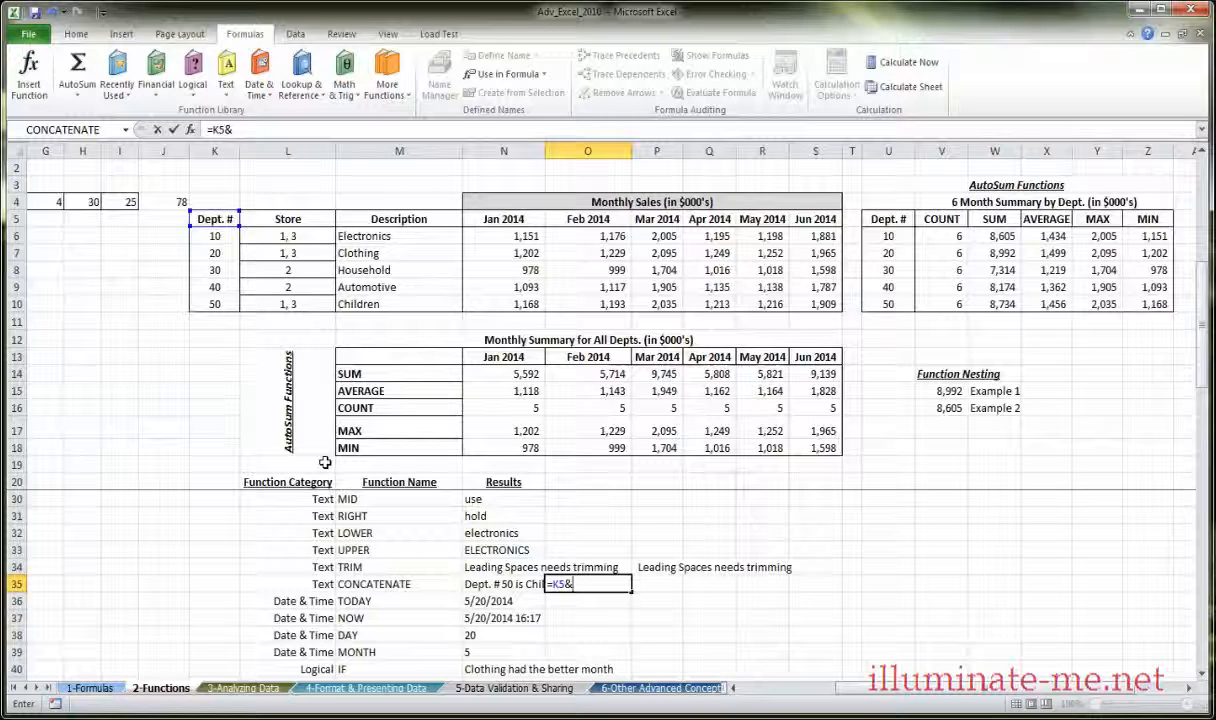
pyautogui.click(226, 306)
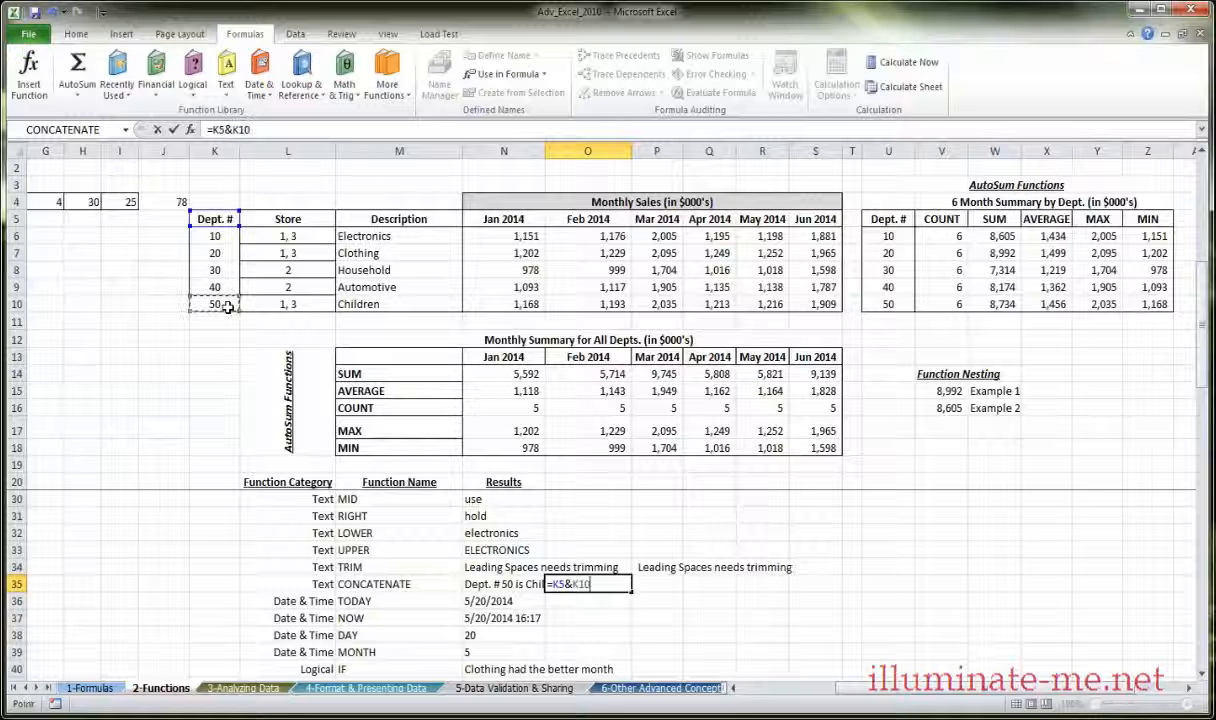
pyautogui.press('BackSpace')
pyautogui.press('BackSpace')
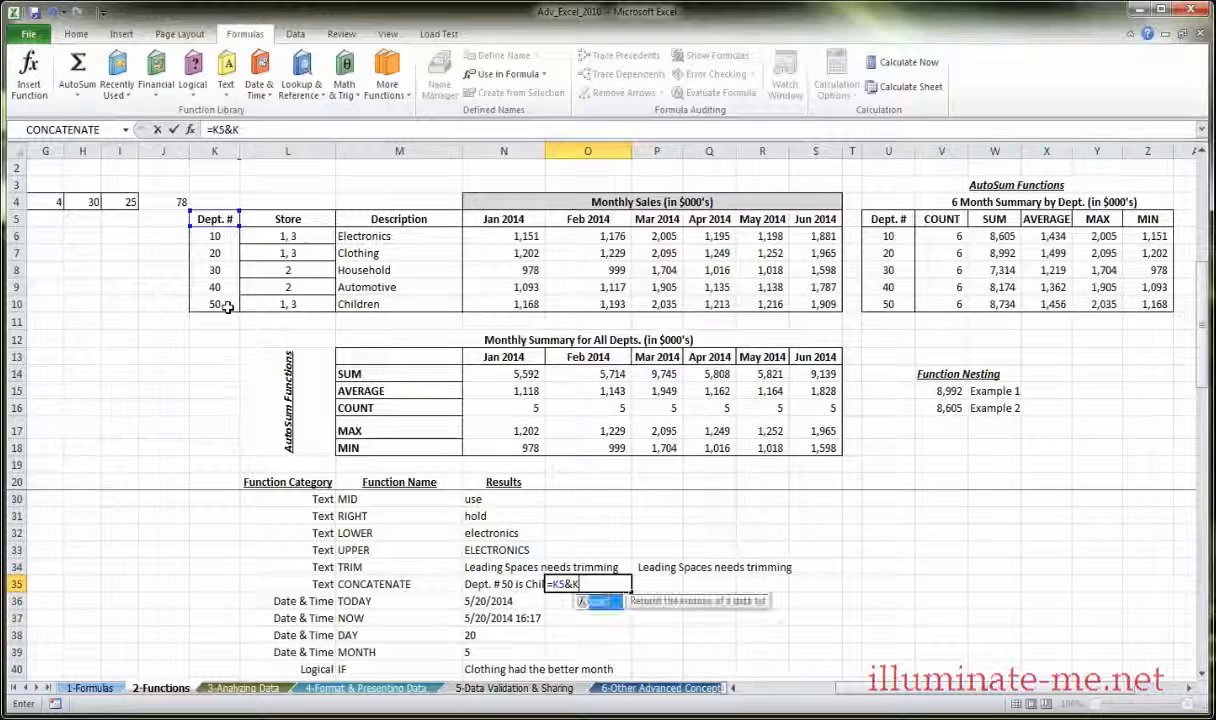
pyautogui.press('BackSpace')
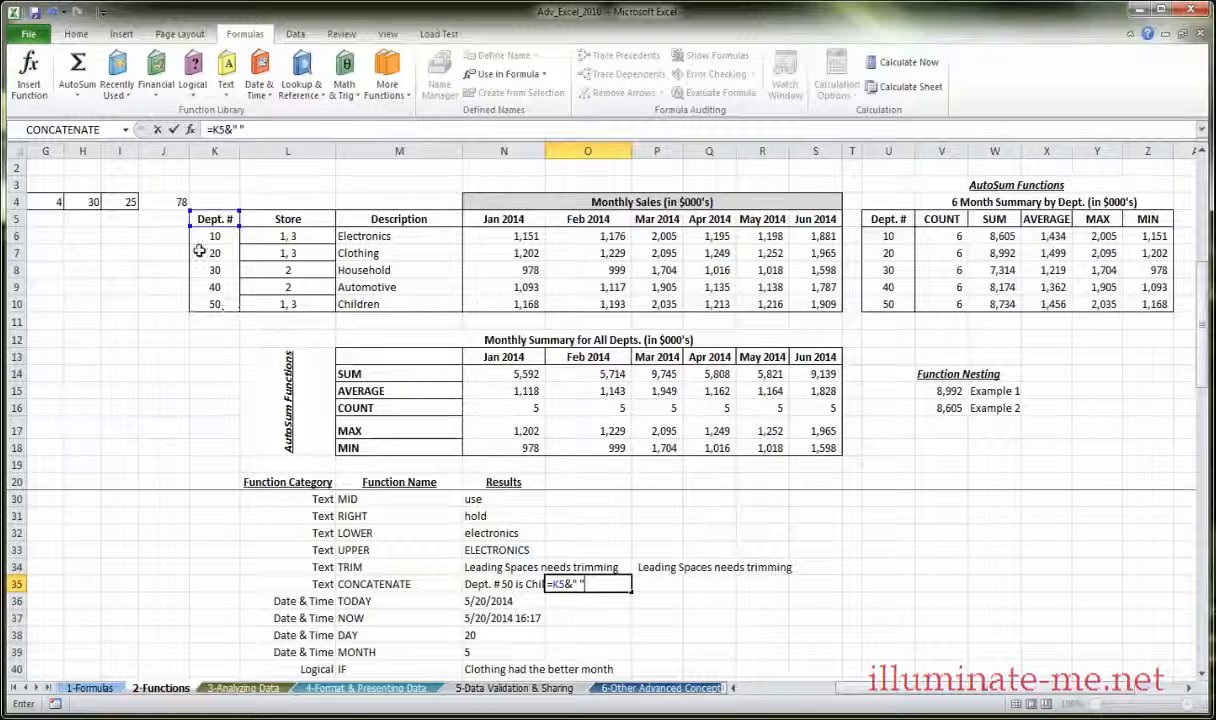
pyautogui.click(215, 303)
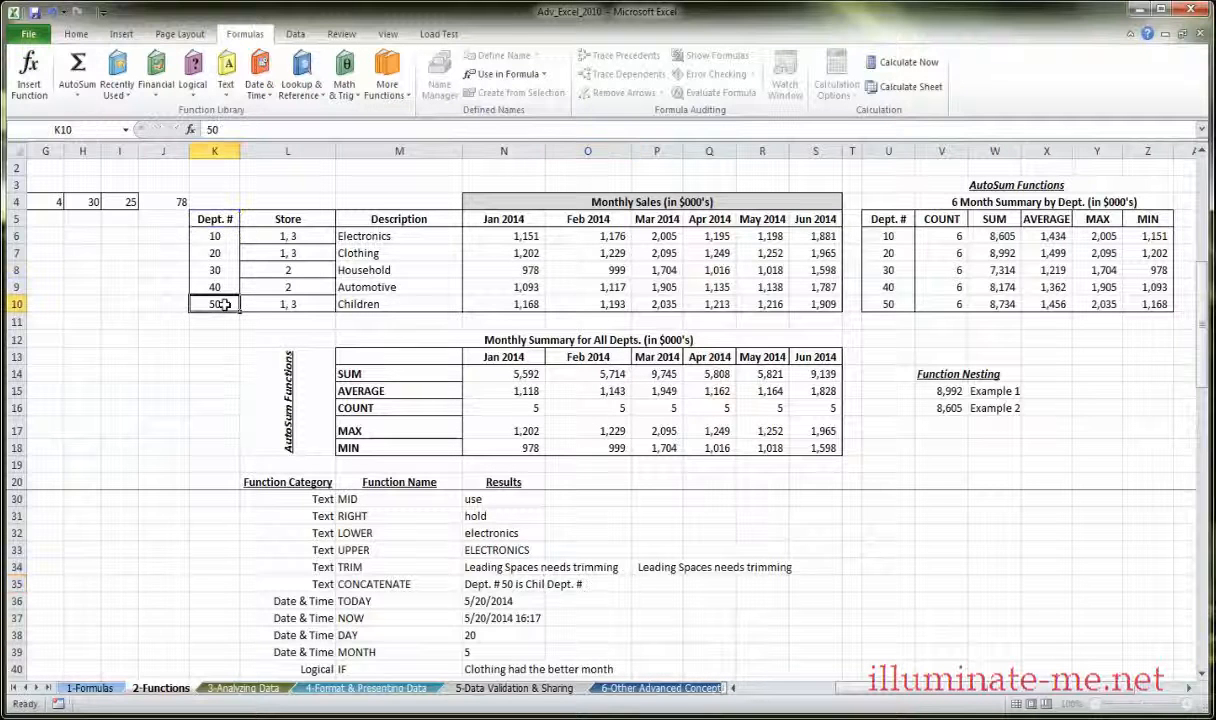
# Extend the O35 formula with the department number in K10 and the text " is ", giving =K5&" "&K10&" is ".
pyautogui.doubleClick(573, 583)
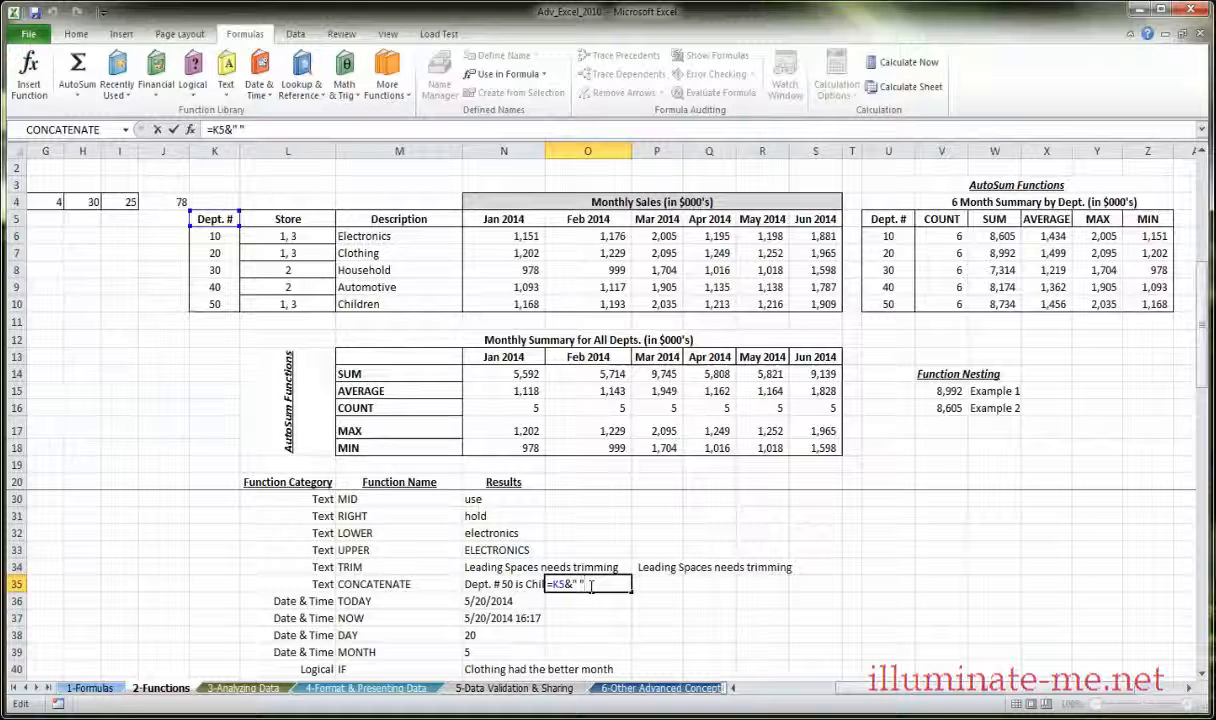
pyautogui.write('&')
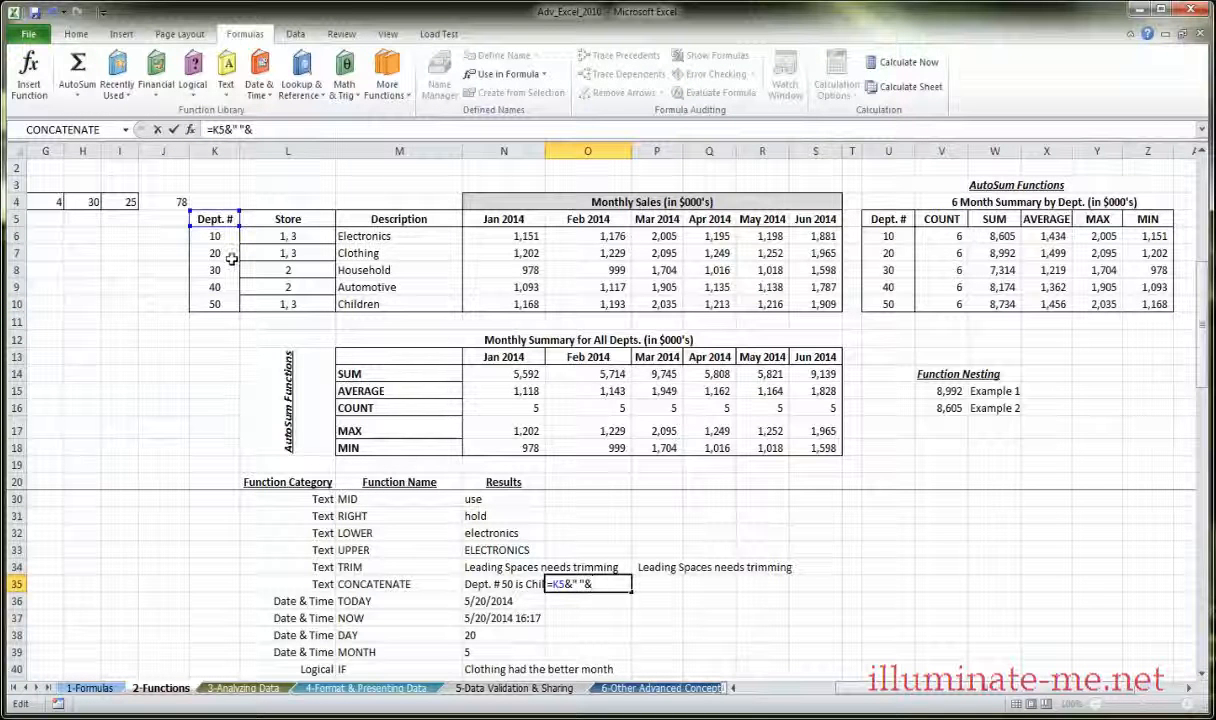
pyautogui.click(226, 304)
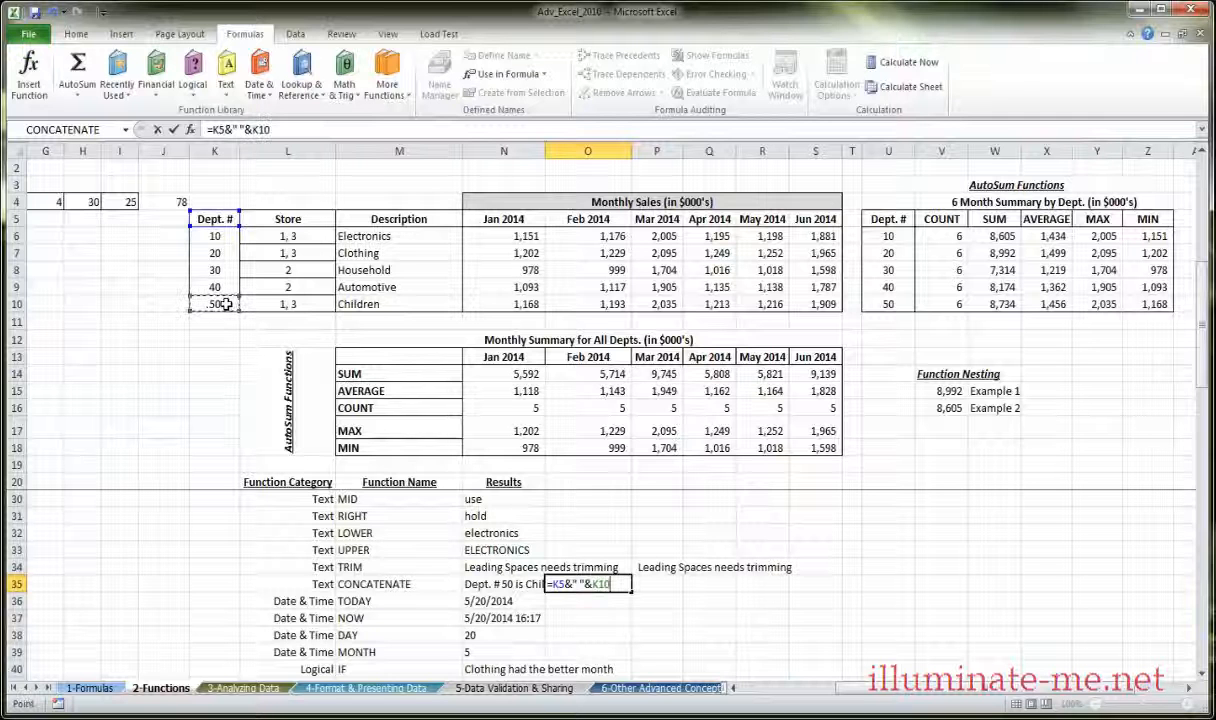
pyautogui.write('&" is')
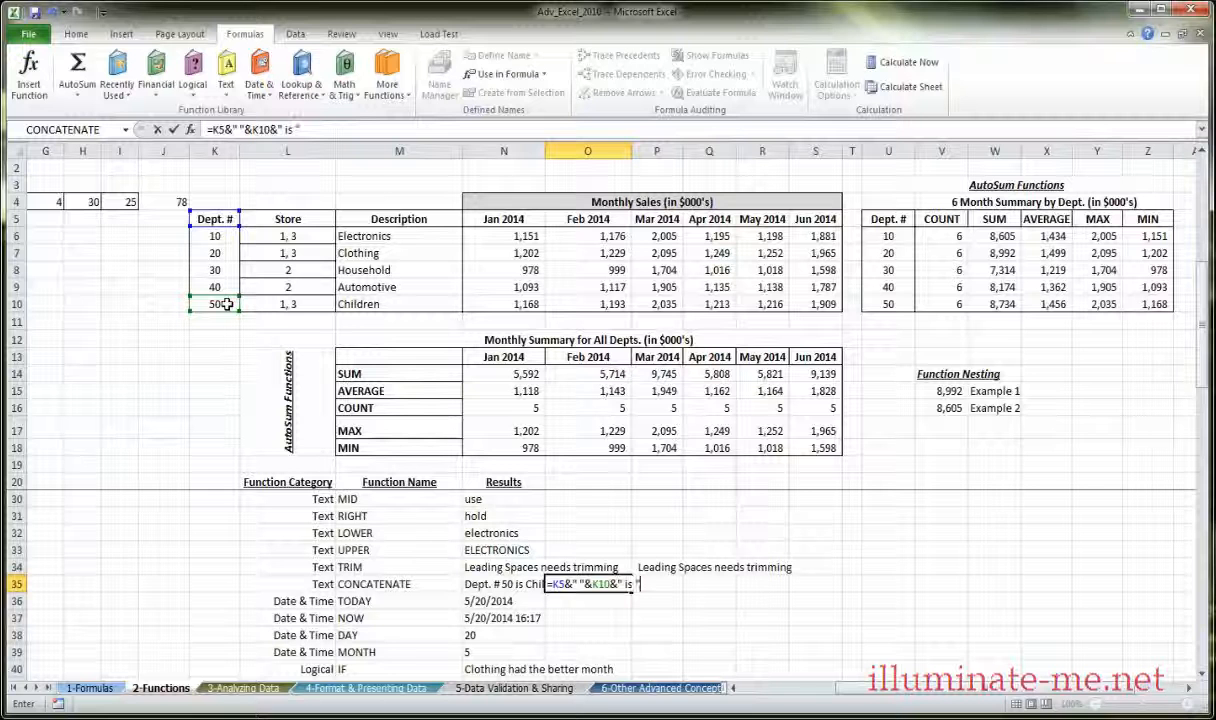
pyautogui.click(370, 300)
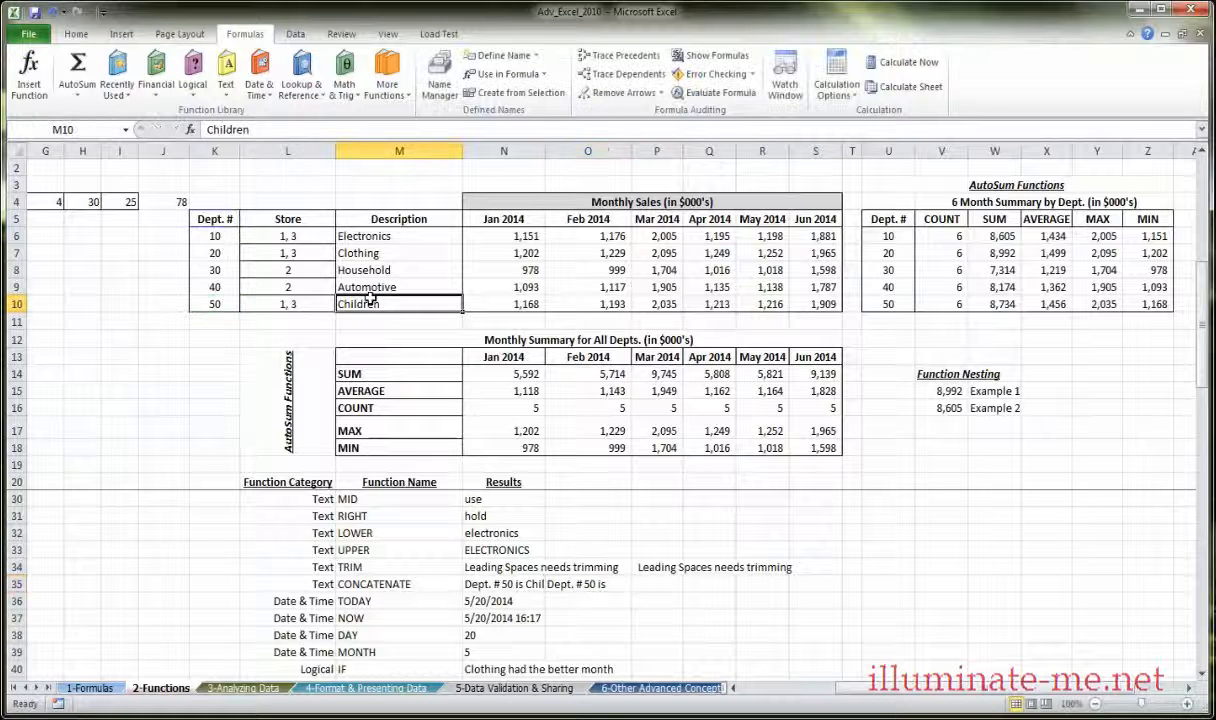
# Append the description in M10 to the O35 formula, completing it as =K5&" "&K10&" is "&M10.
pyautogui.doubleClick(610, 583)
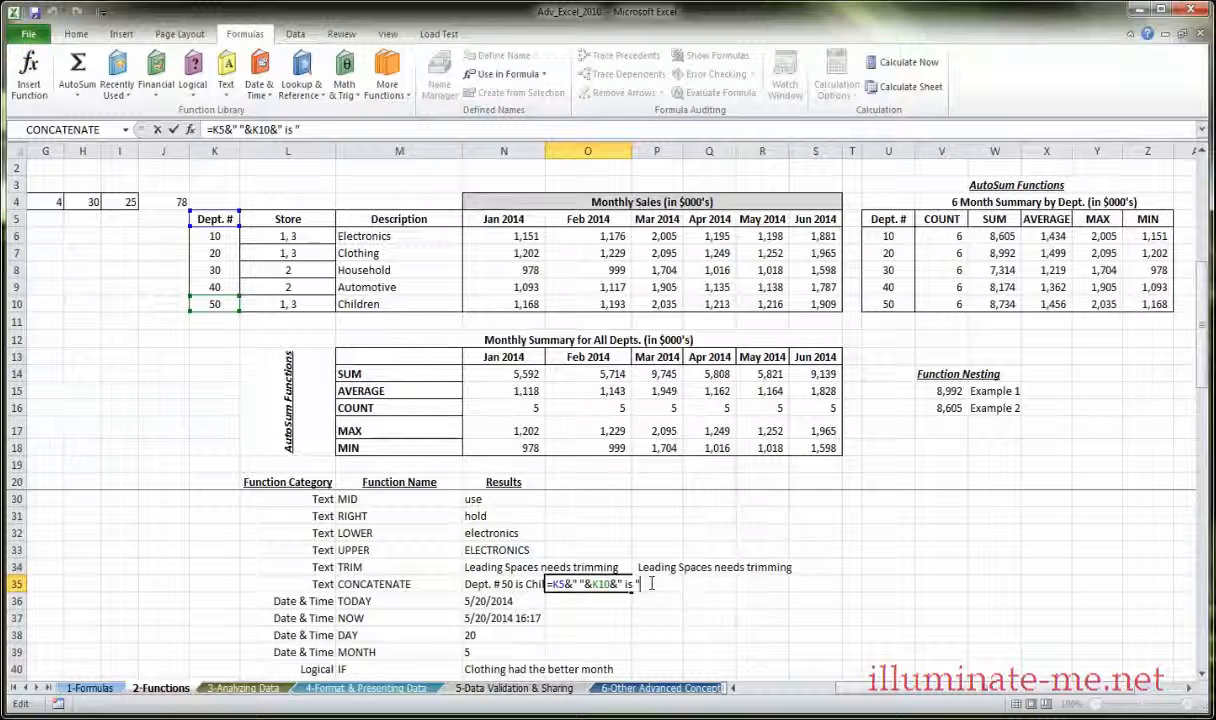
pyautogui.write('&')
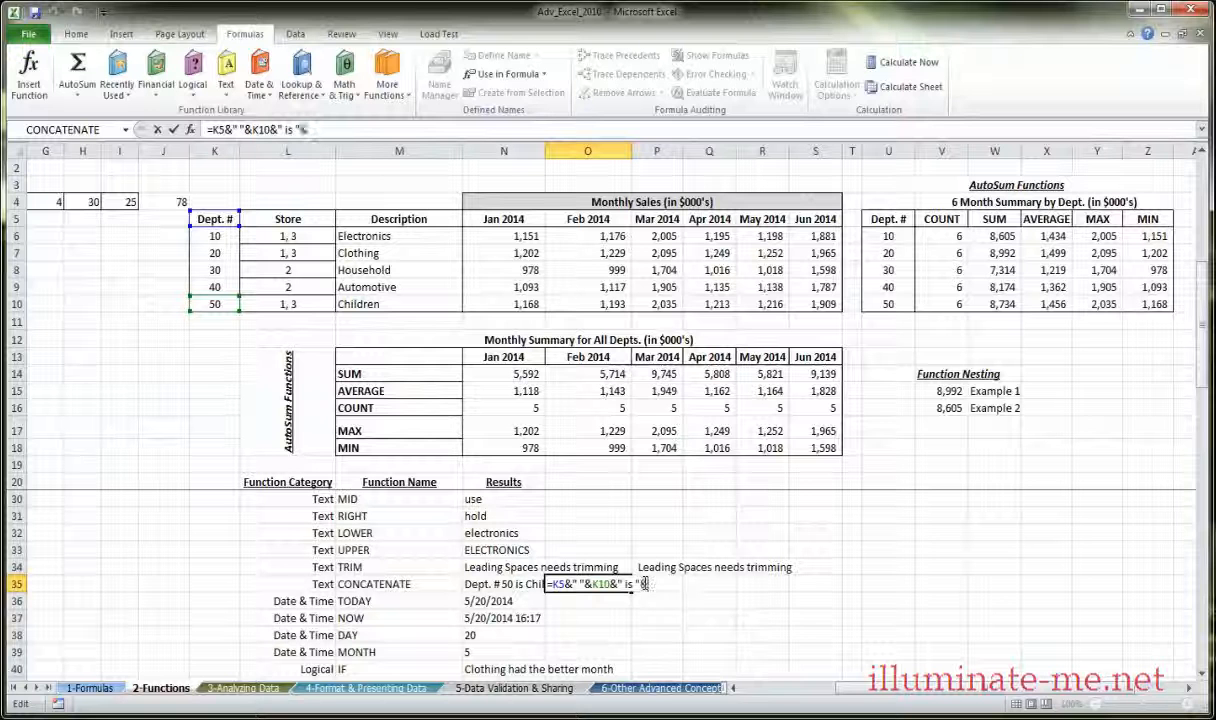
pyautogui.click(350, 304)
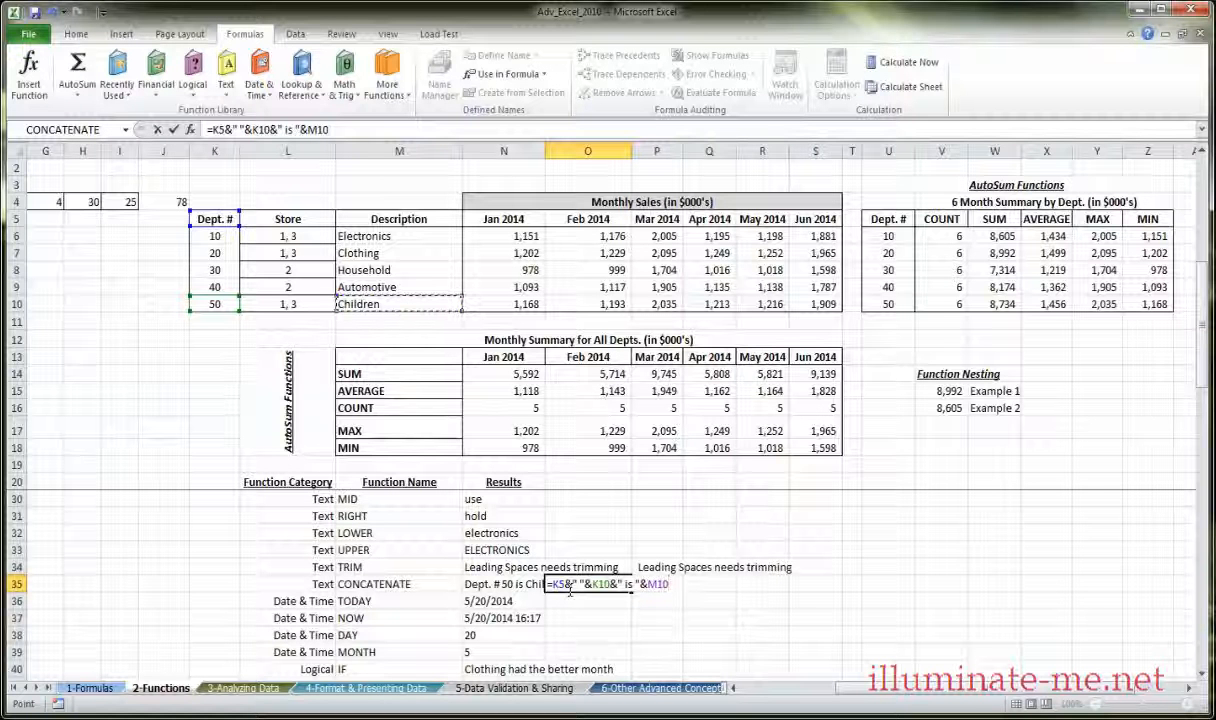
pyautogui.press('Return')
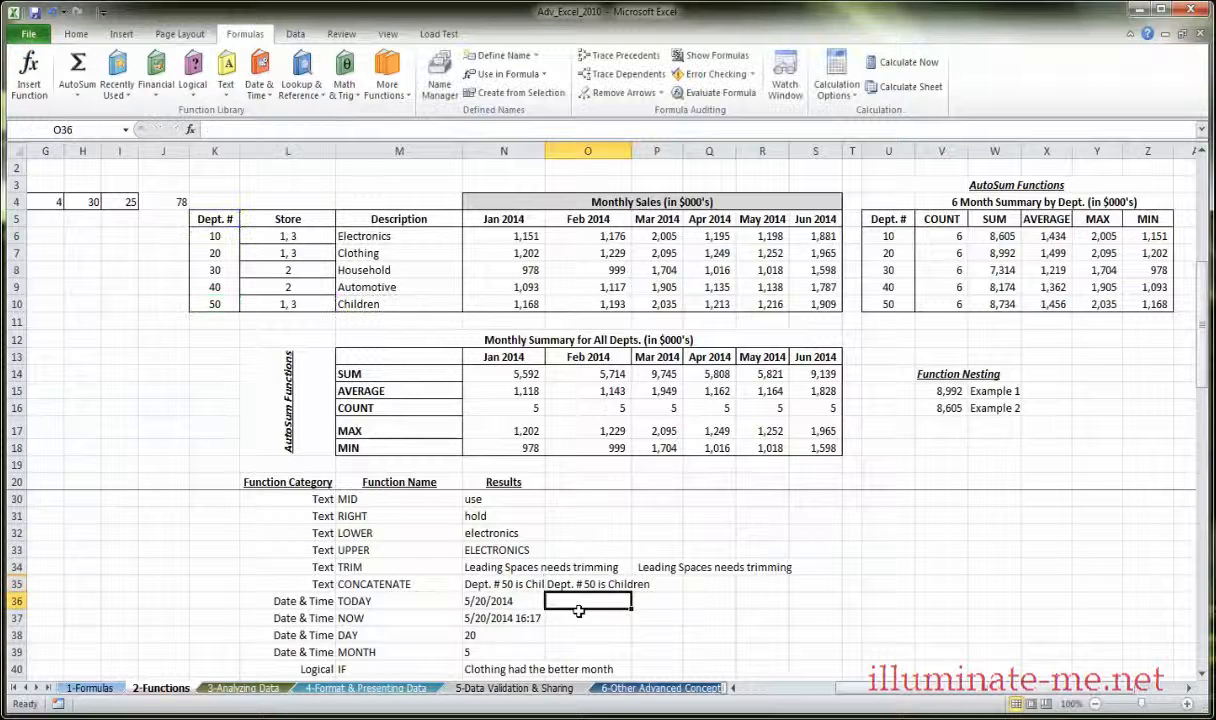
# Compare the CONCATENATE version in N35 with the ampersand version in O35.
pyautogui.click(533, 588)
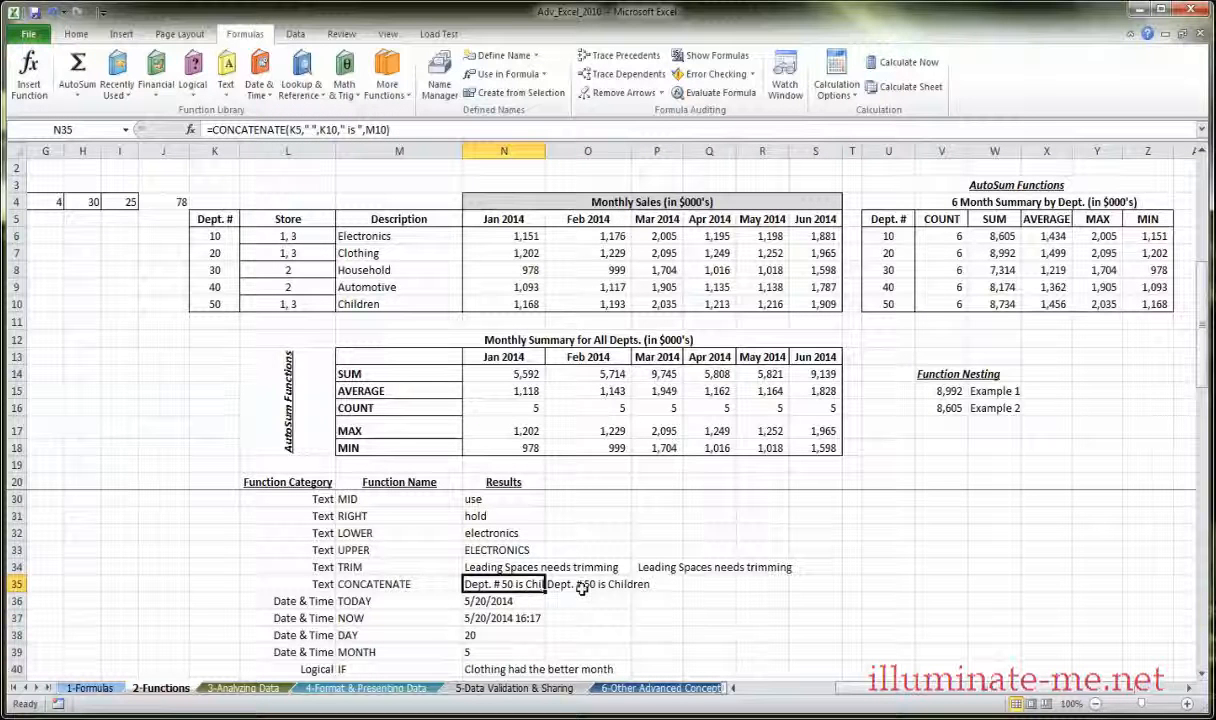
pyautogui.press('Tab')
pyautogui.press('Return')
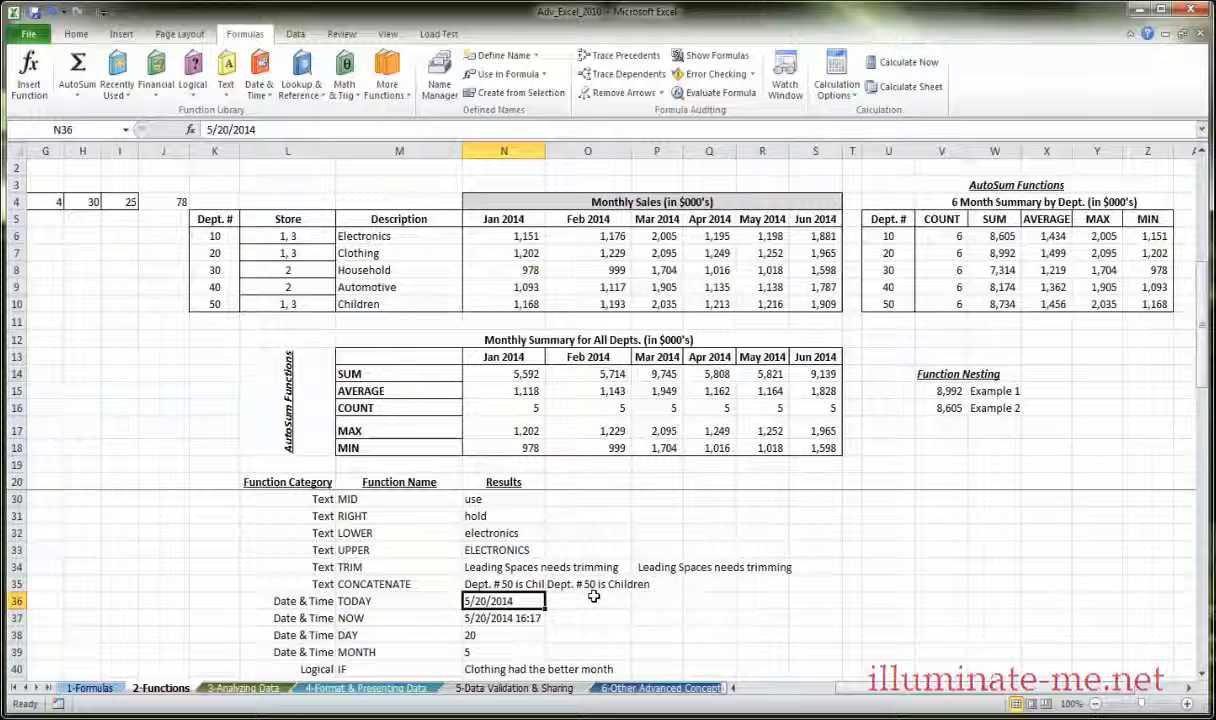
pyautogui.press('Up')
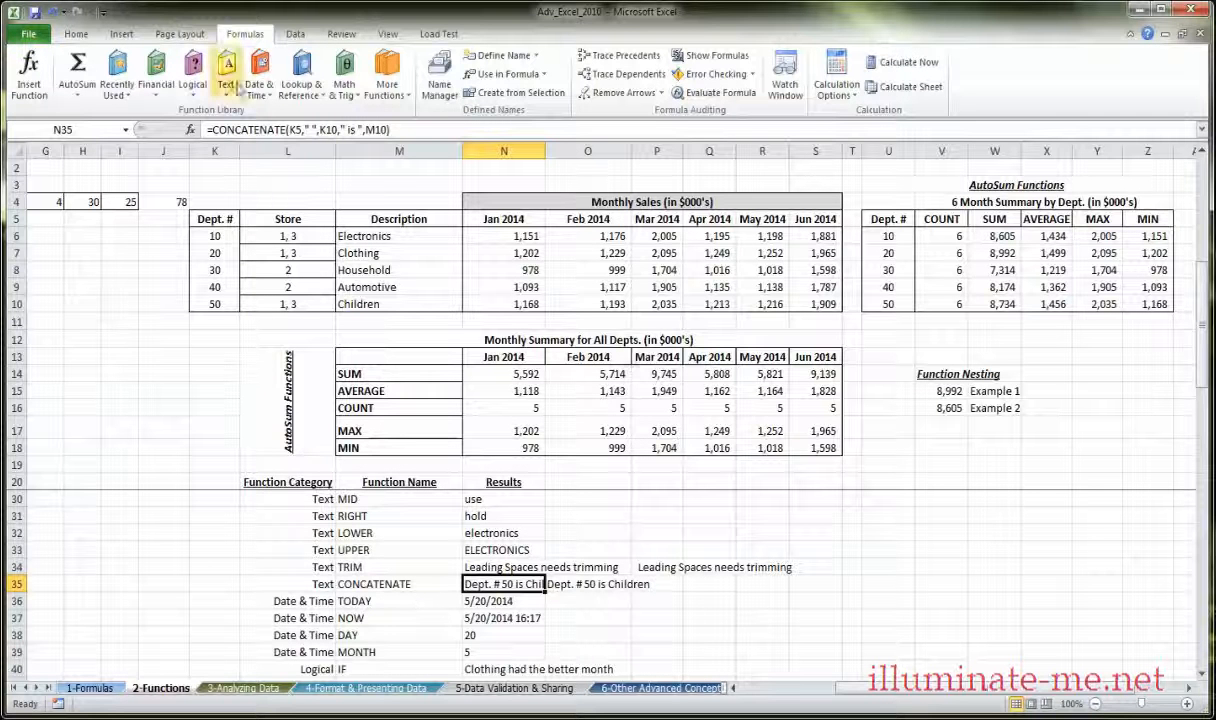
# Review the list of Date & Time functions and examine the TODAY and NOW examples in N36 and N37.
pyautogui.click(263, 98)
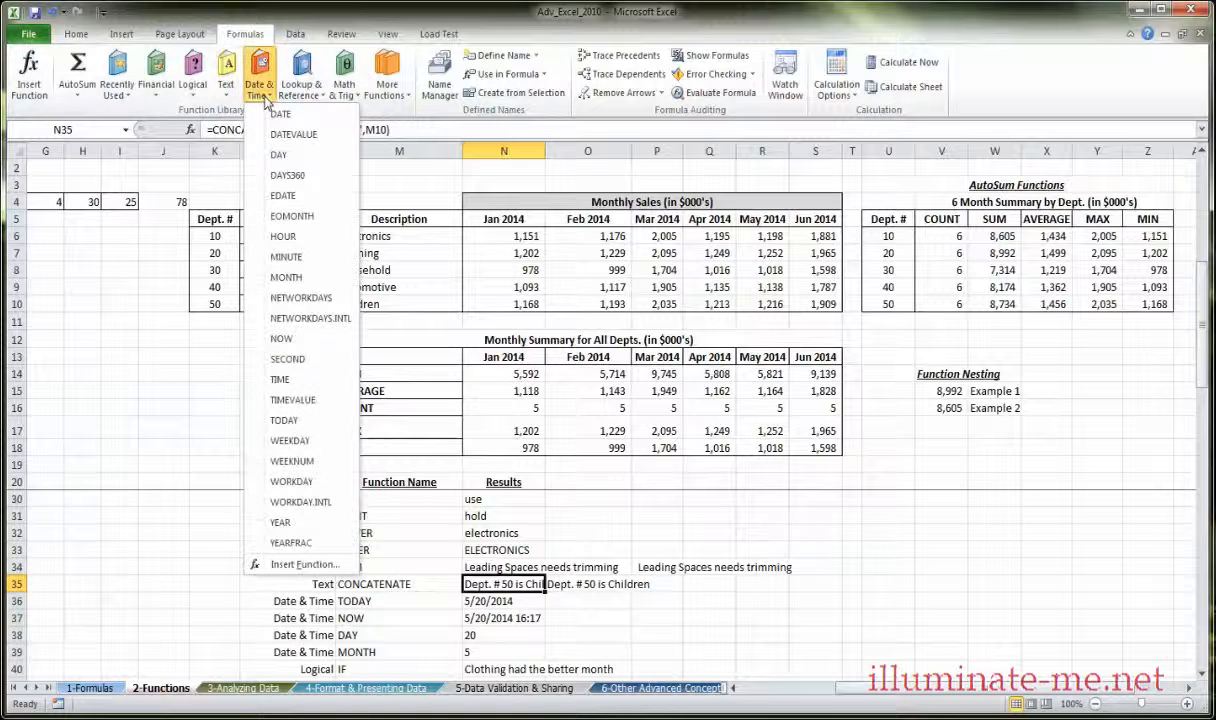
pyautogui.click(263, 98)
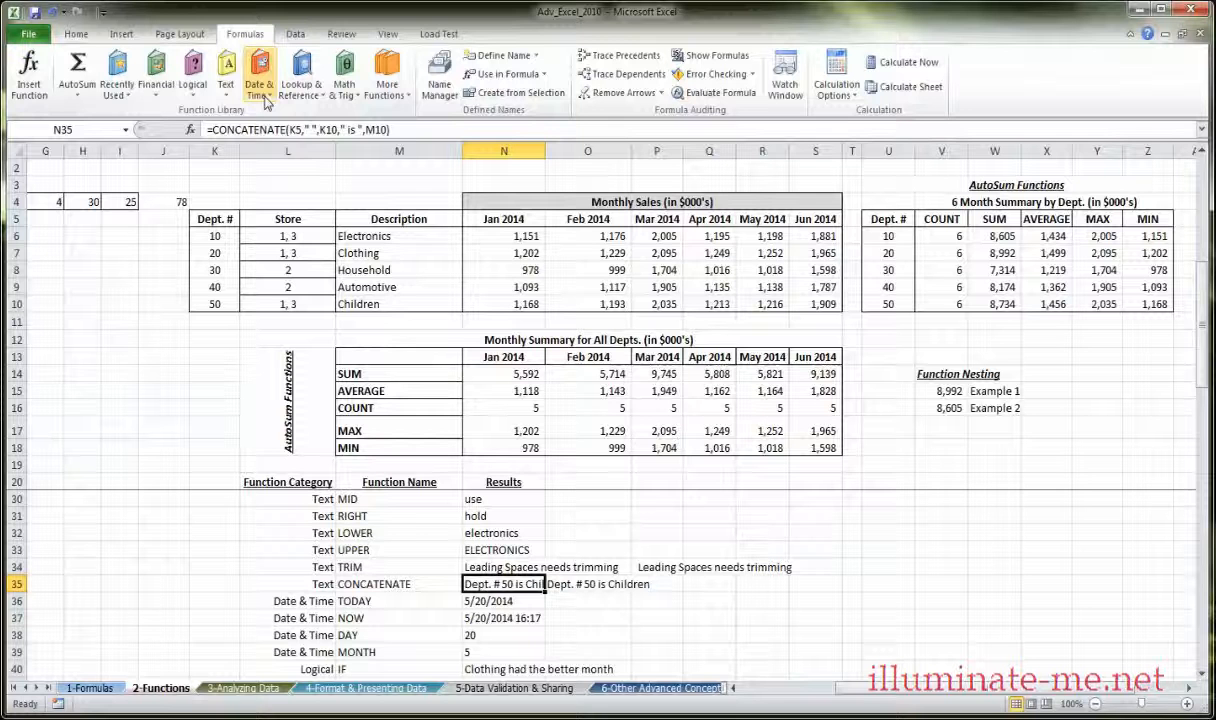
pyautogui.click(404, 600)
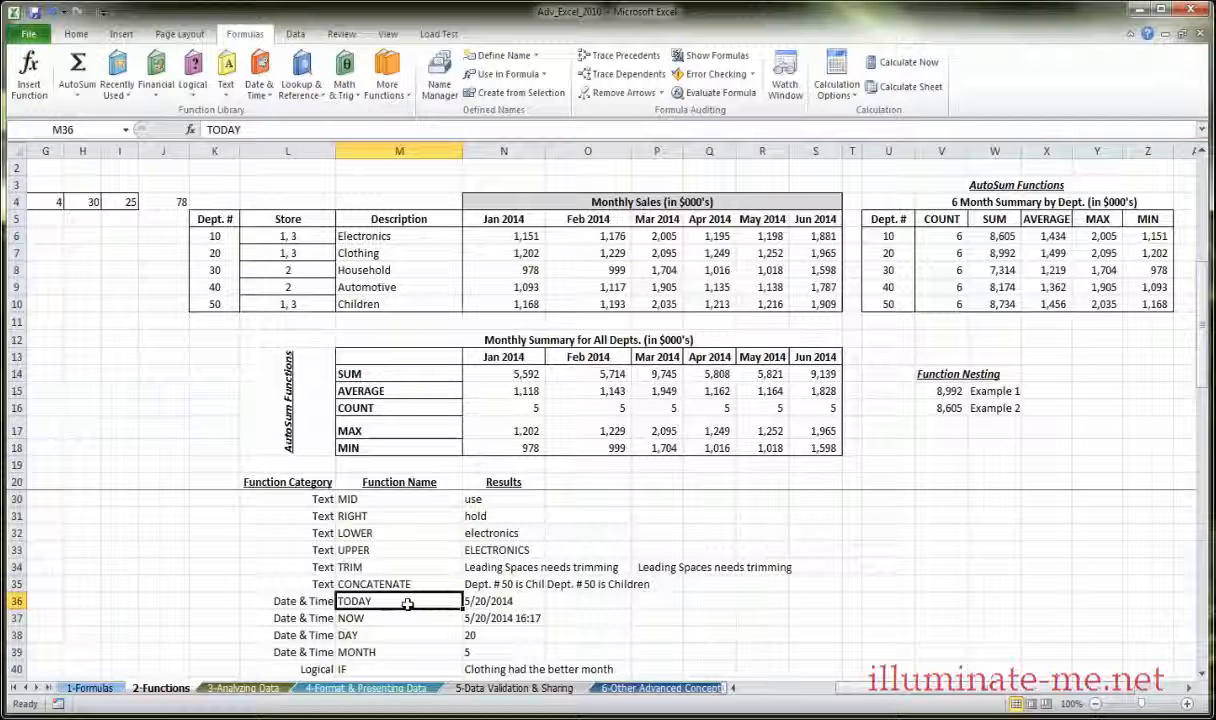
pyautogui.click(492, 602)
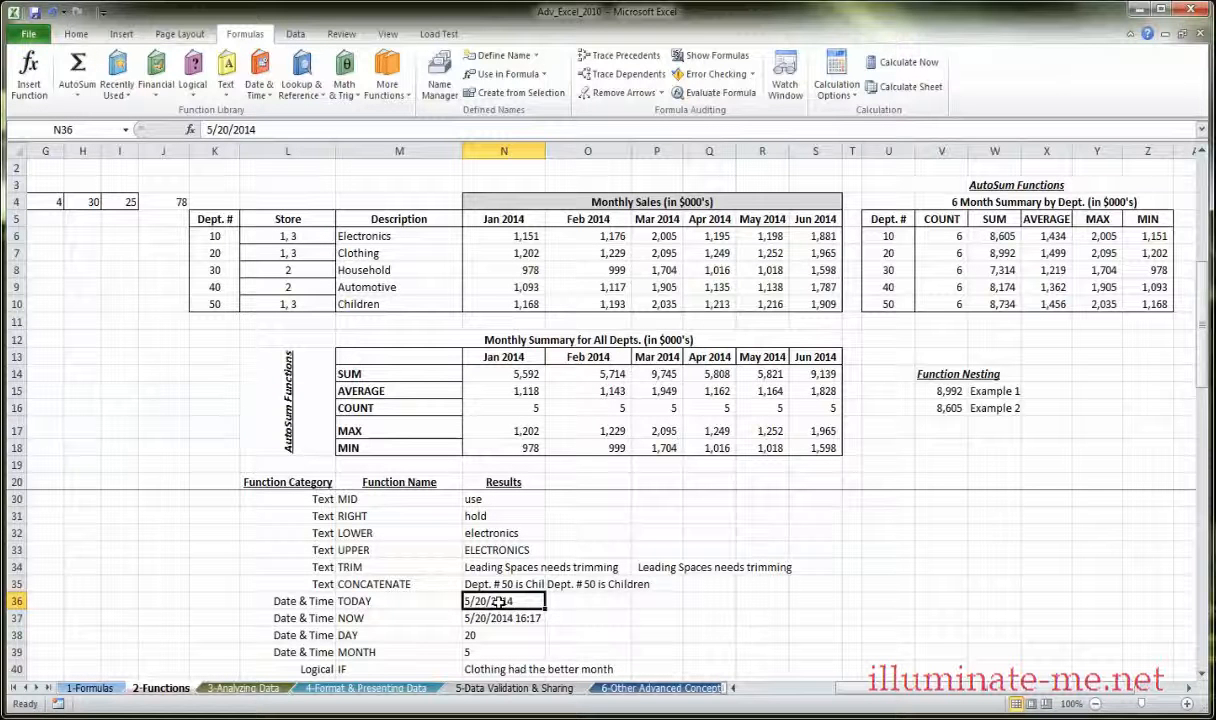
pyautogui.click(412, 601)
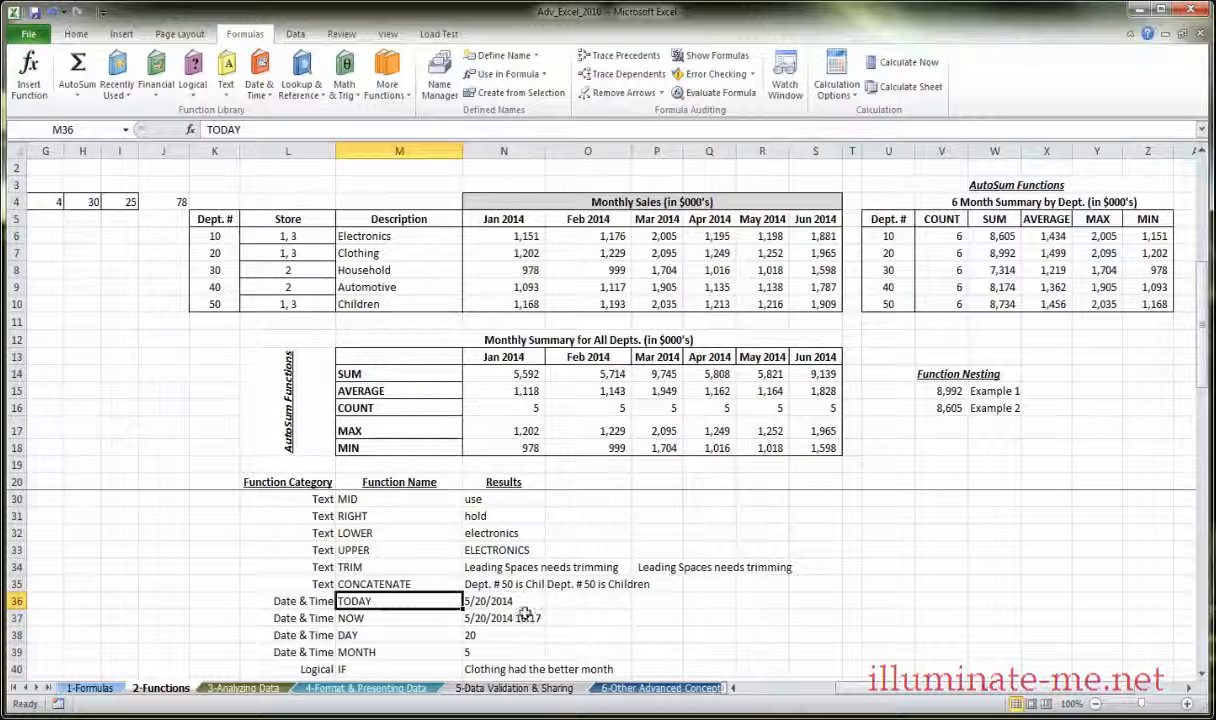
pyautogui.click(425, 618)
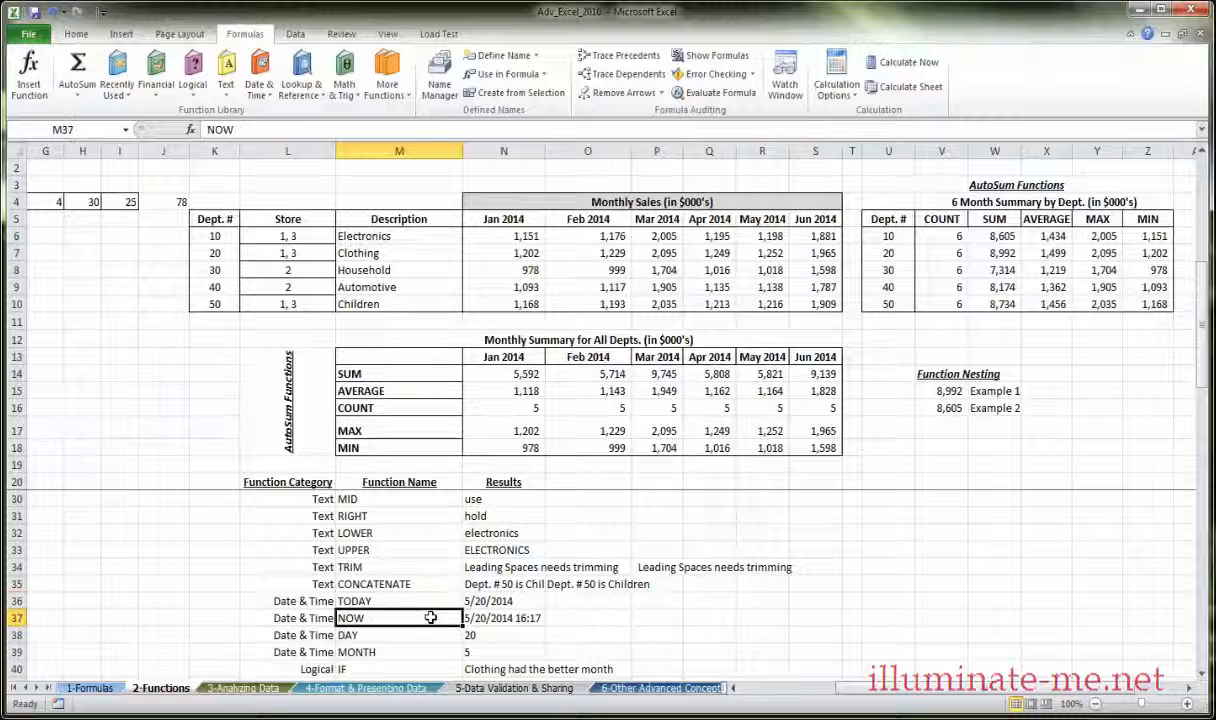
pyautogui.click(480, 618)
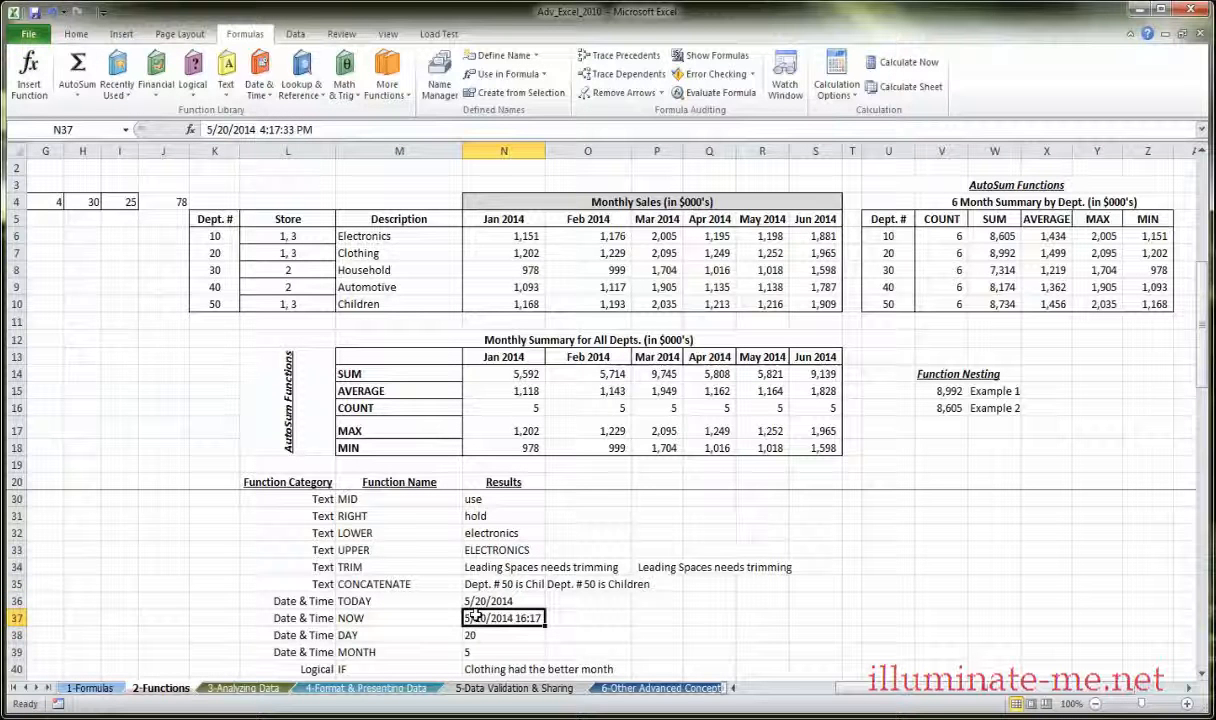
# Examine the DAY and MONTH examples in N38 and N39 against the TODAY and NOW rows.
pyautogui.click(425, 633)
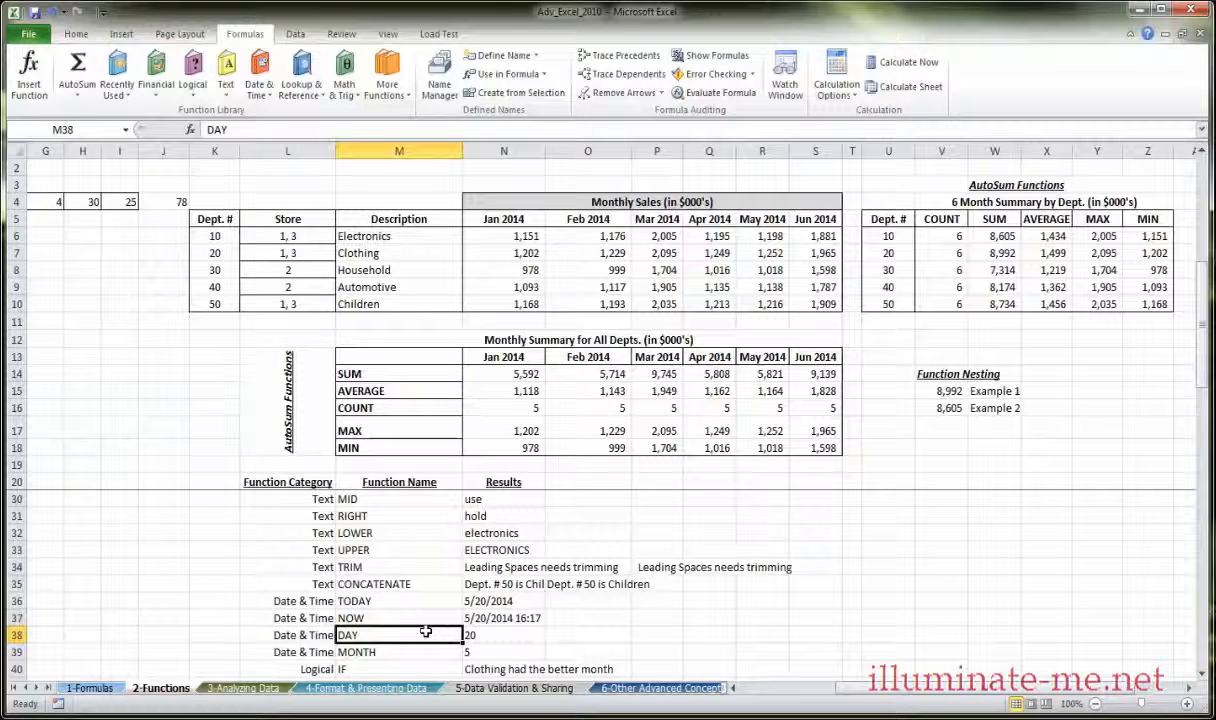
pyautogui.click(470, 635)
pyautogui.click(420, 652)
pyautogui.click(476, 652)
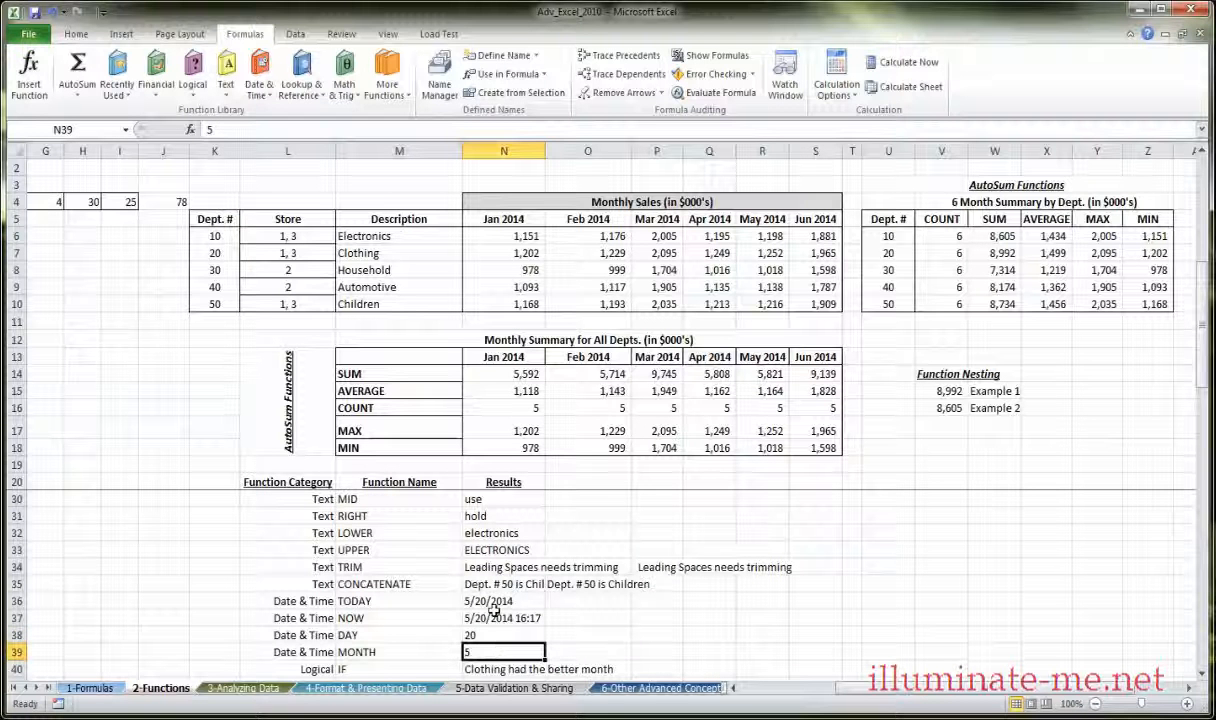
pyautogui.click(410, 602)
pyautogui.click(413, 619)
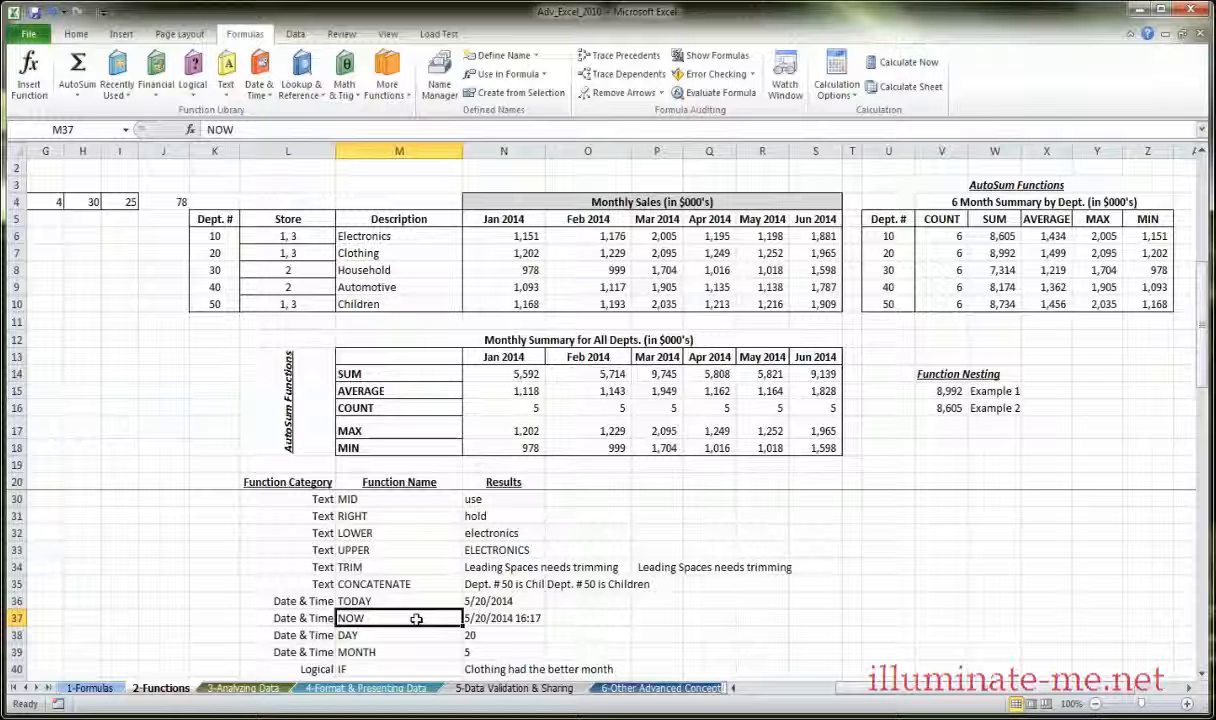
# Go through the four date function rows from TODAY to MONTH again, comparing each name with its result.
pyautogui.scroll(-1, 405, 619)
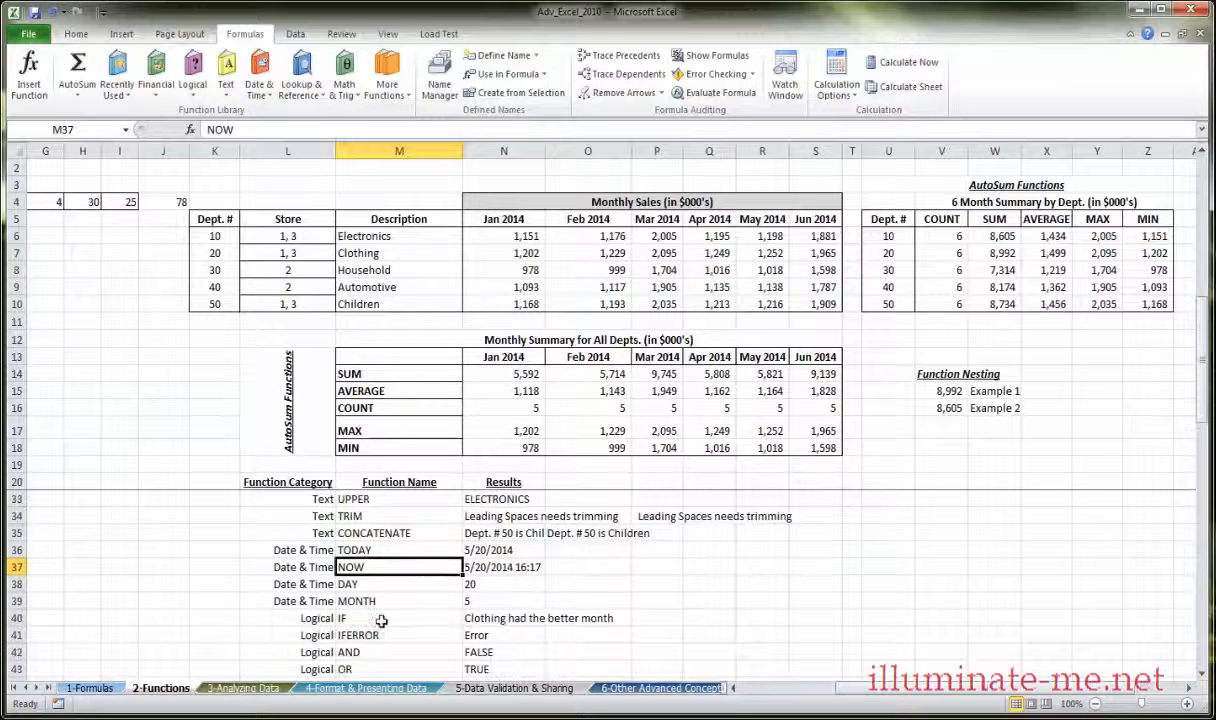
pyautogui.moveTo(345, 552); pyautogui.dragTo(420, 554)
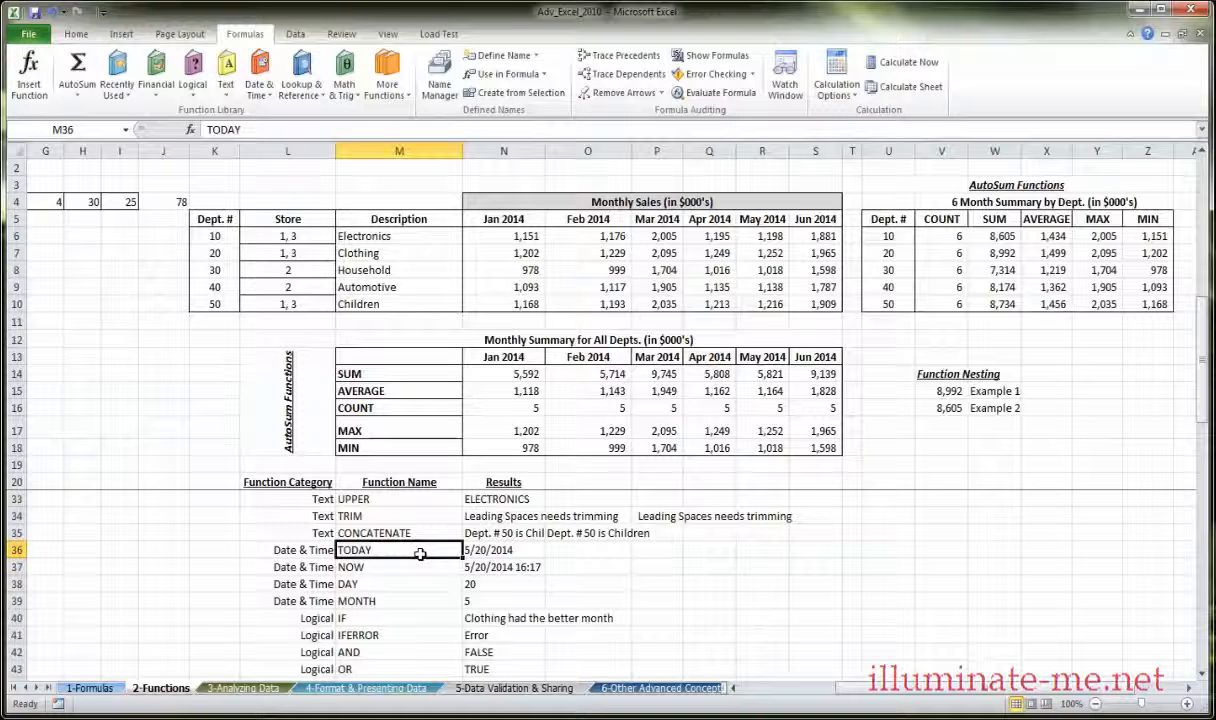
pyautogui.click(468, 551)
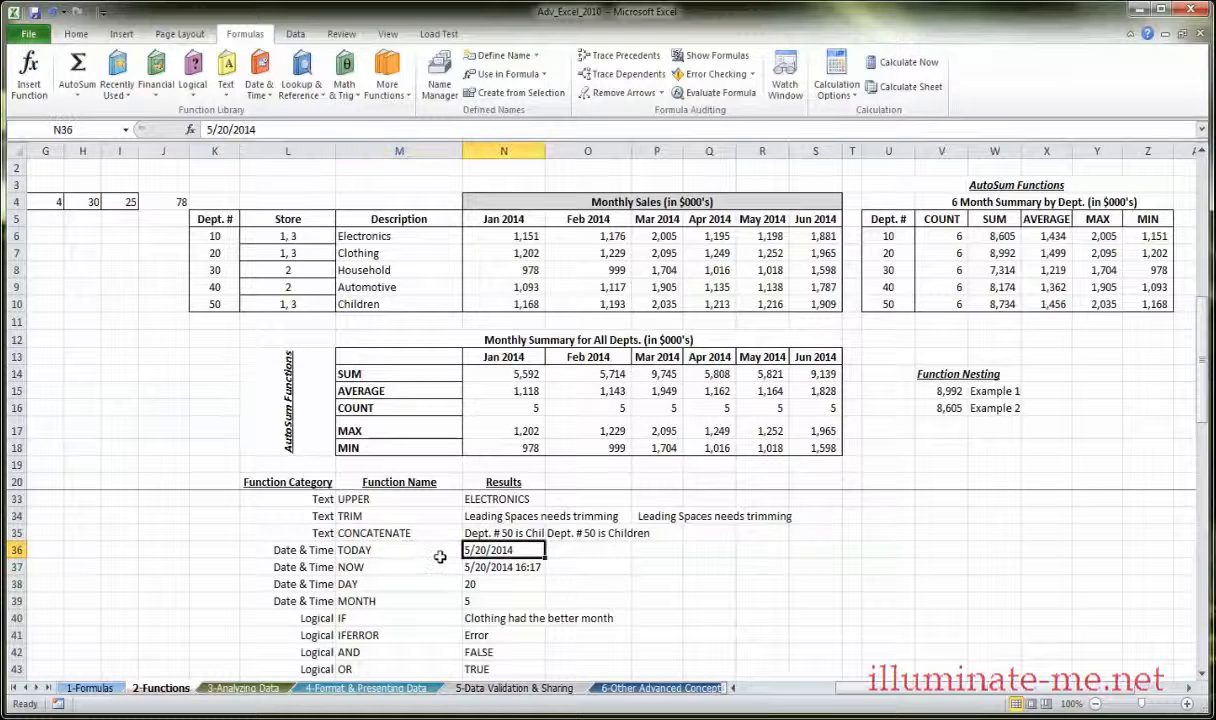
pyautogui.click(452, 567)
pyautogui.click(470, 567)
pyautogui.click(400, 584)
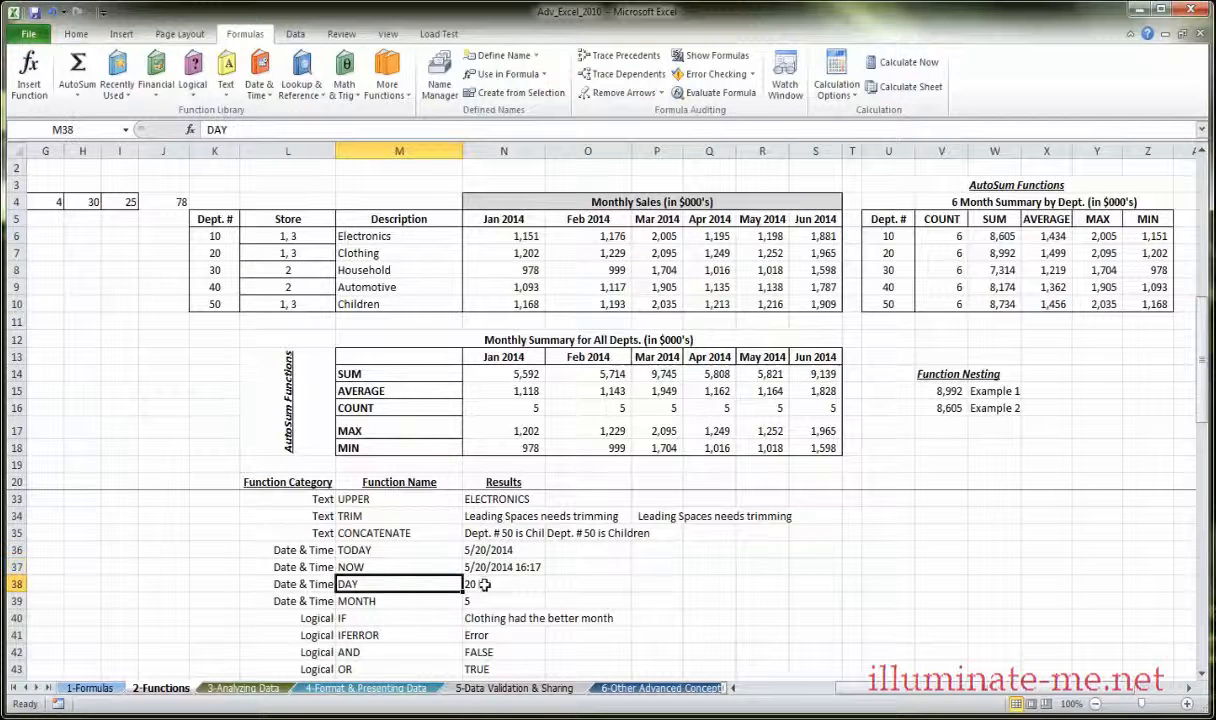
pyautogui.click(478, 584)
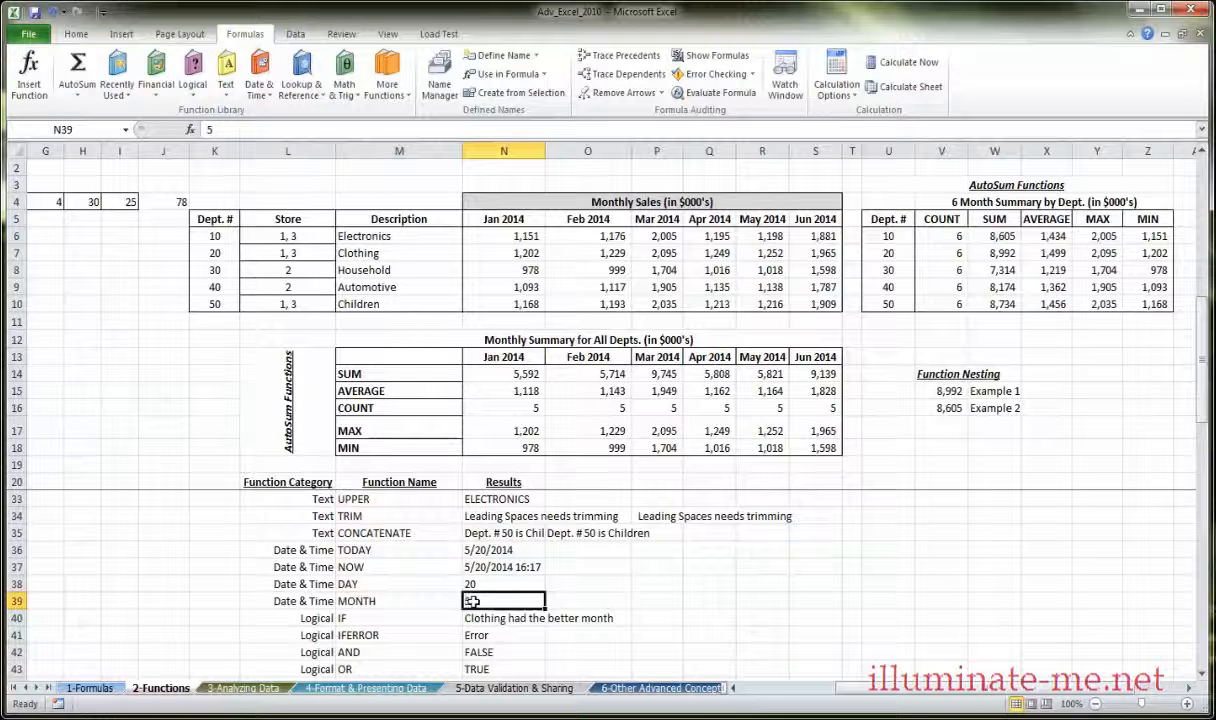
pyautogui.moveTo(345, 550); pyautogui.dragTo(406, 584)
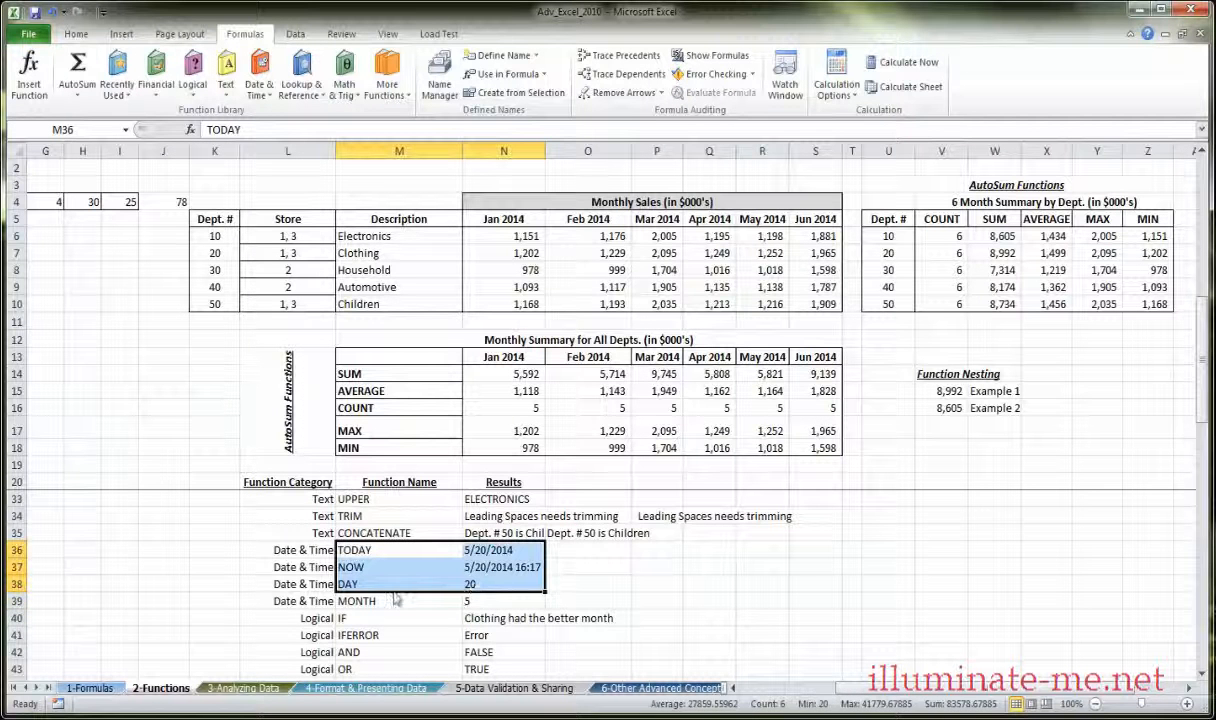
pyautogui.click(388, 600)
# Open the function arguments of the IF formula in N40 and examine its logical test and its true and false values.
pyautogui.scroll(-1, 392, 597)
pyautogui.scroll(-1, 392, 597)
pyautogui.scroll(1, 392, 597)
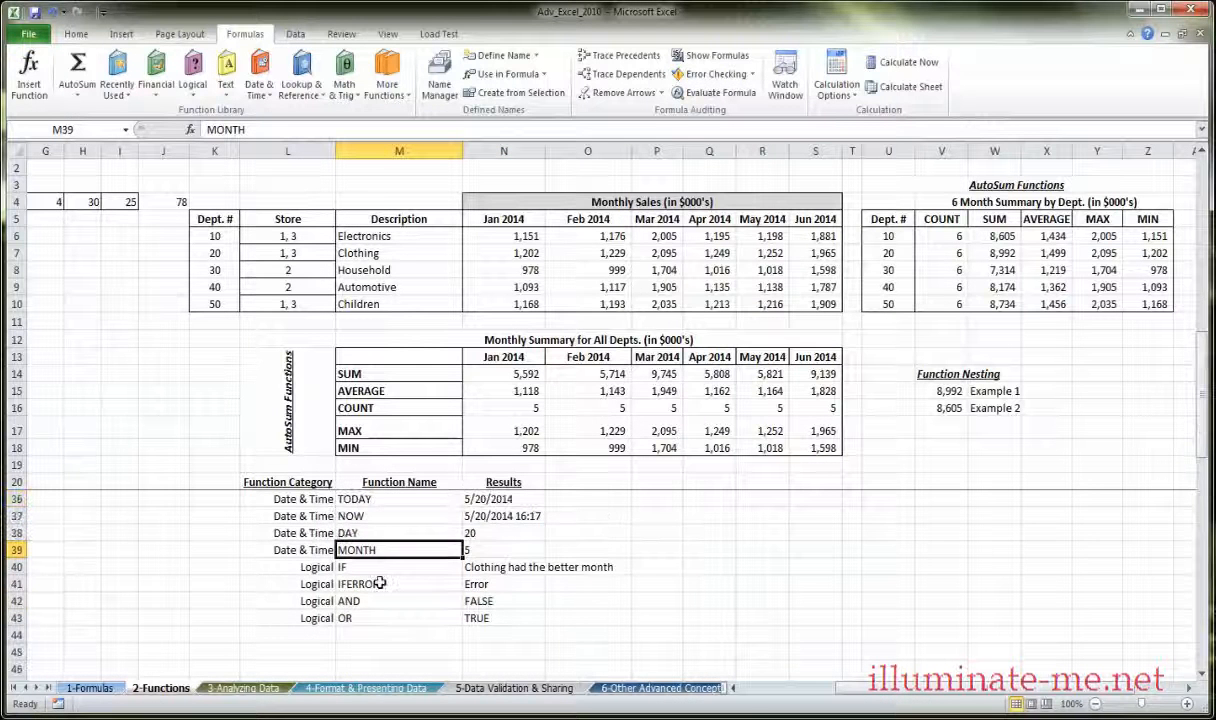
pyautogui.click(385, 584)
pyautogui.click(386, 567)
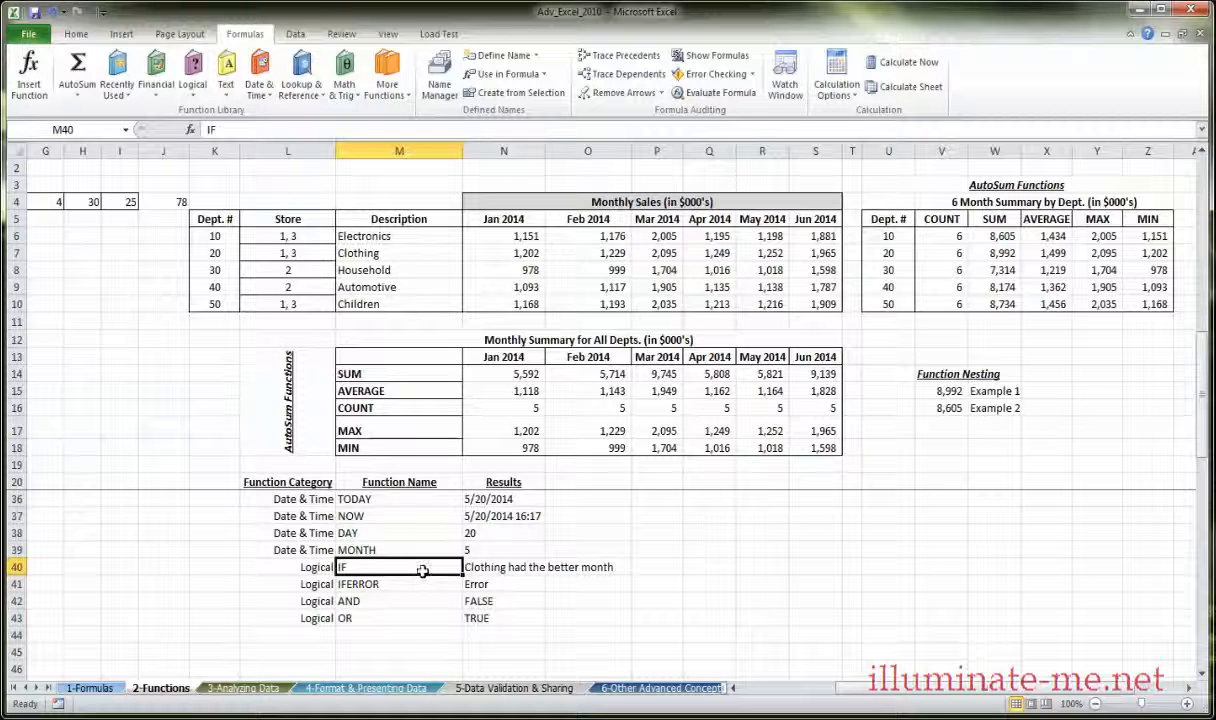
pyautogui.click(470, 567)
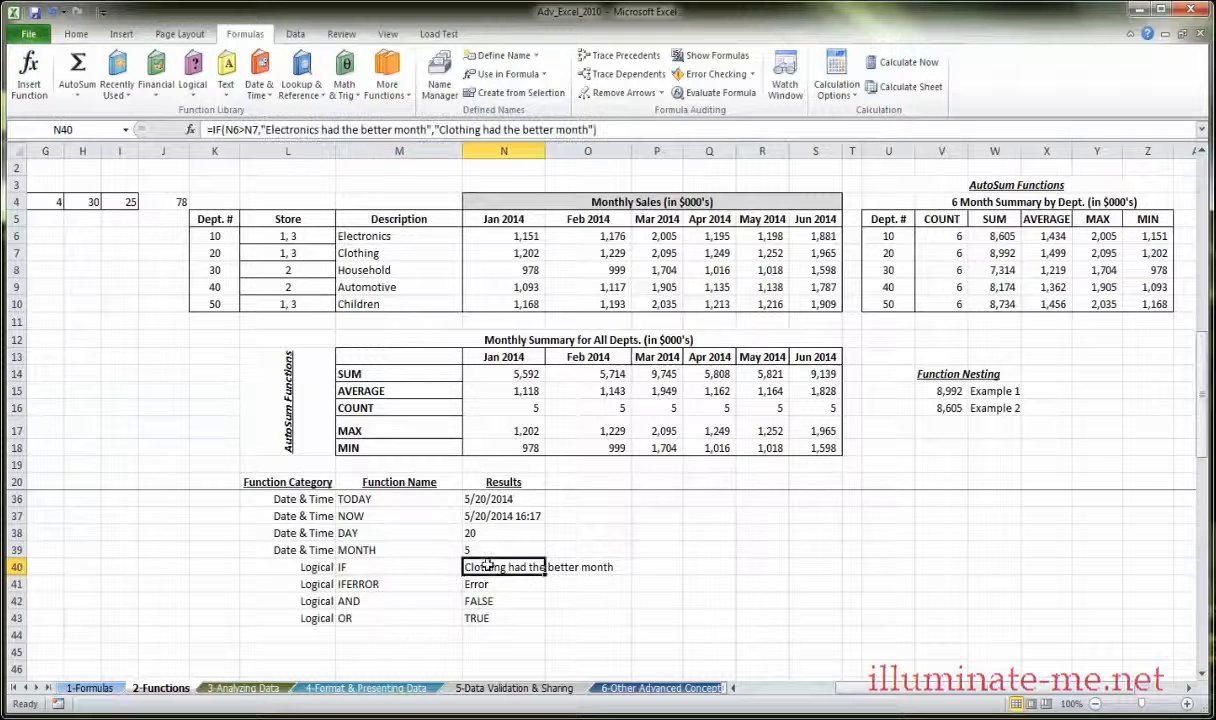
pyautogui.click(190, 130)
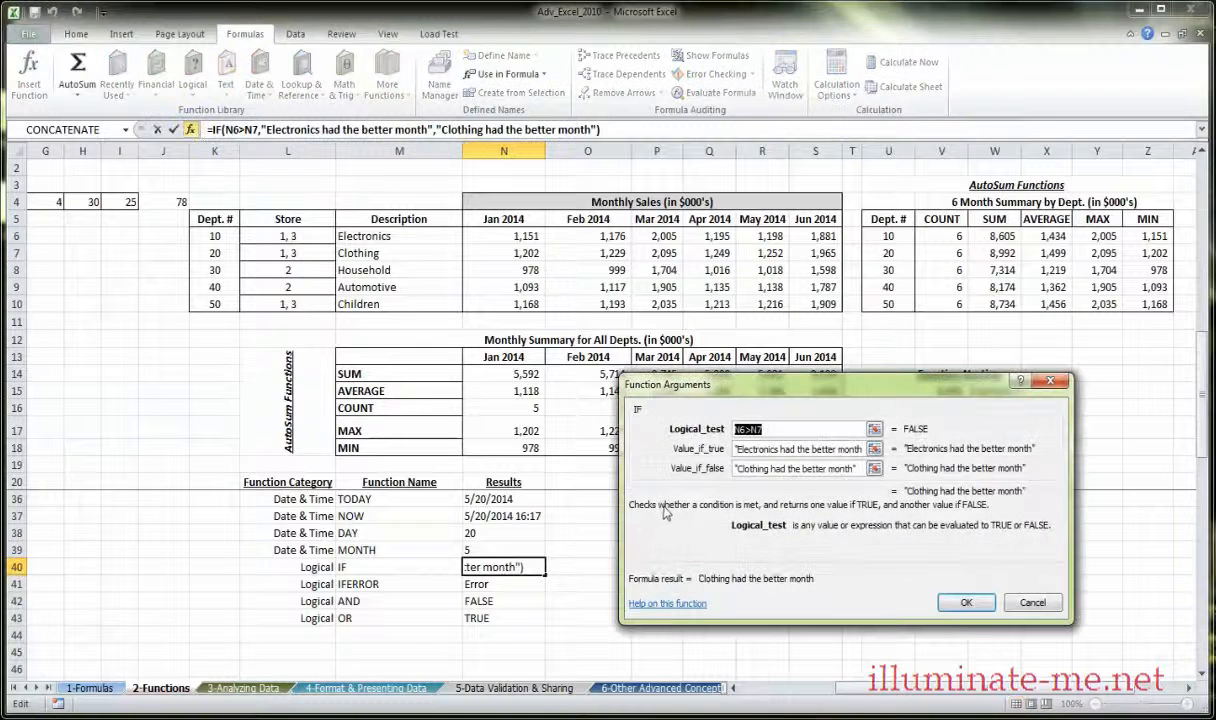
pyautogui.moveTo(709, 394); pyautogui.dragTo(682, 408)
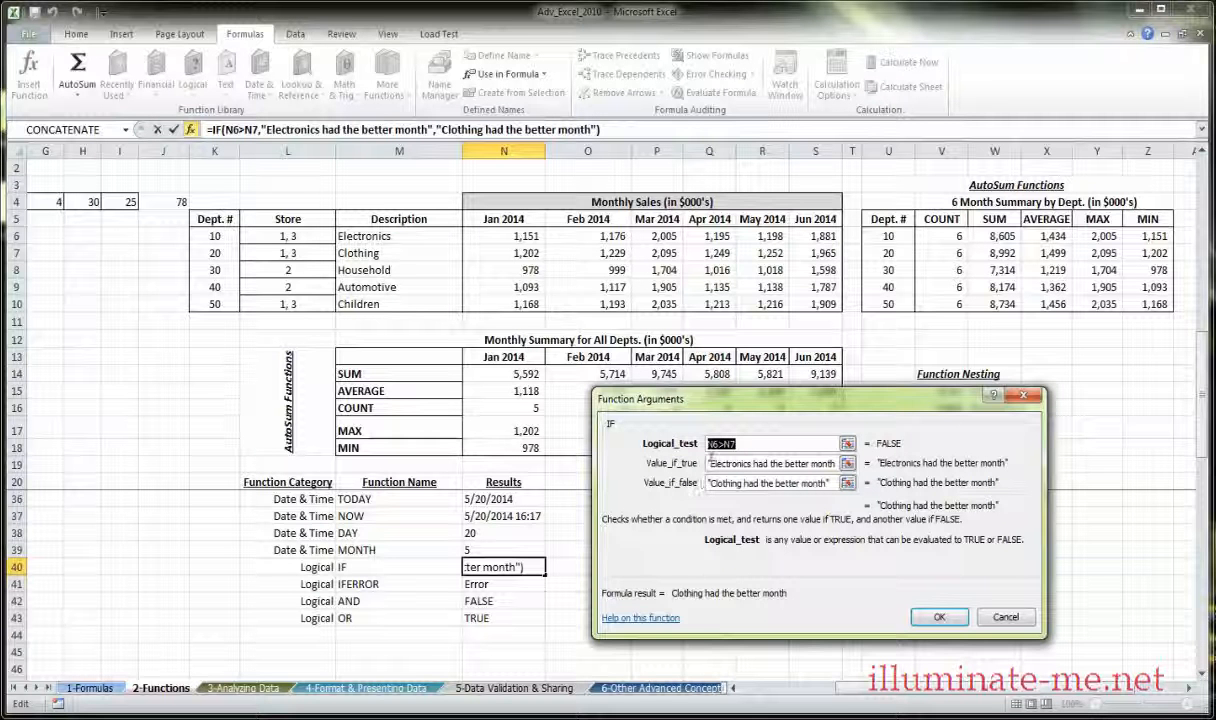
pyautogui.click(745, 443)
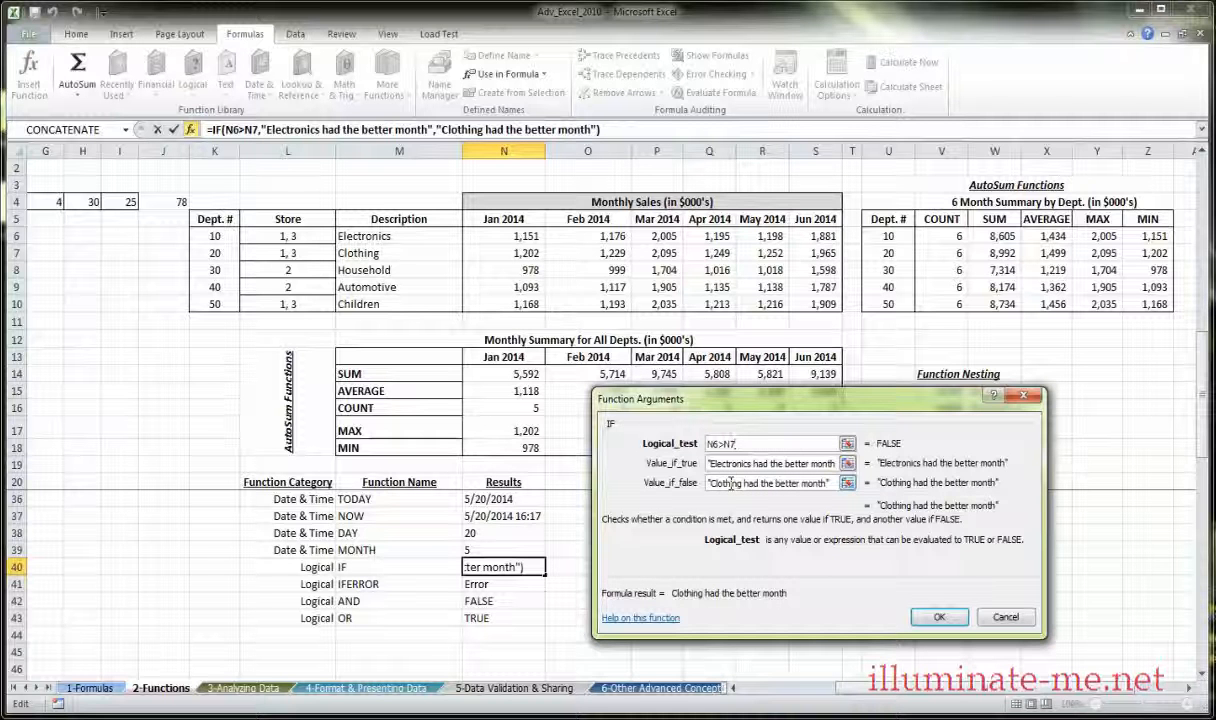
pyautogui.moveTo(700, 395); pyautogui.dragTo(712, 416)
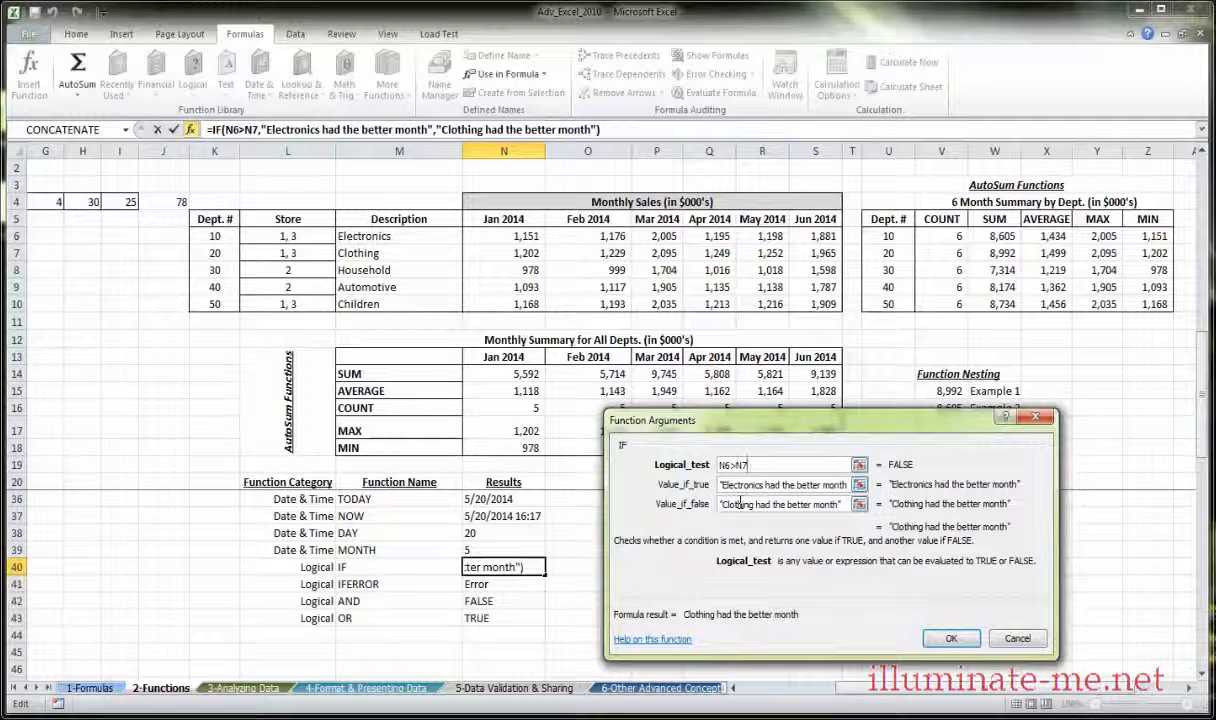
pyautogui.moveTo(721, 504); pyautogui.dragTo(792, 506)
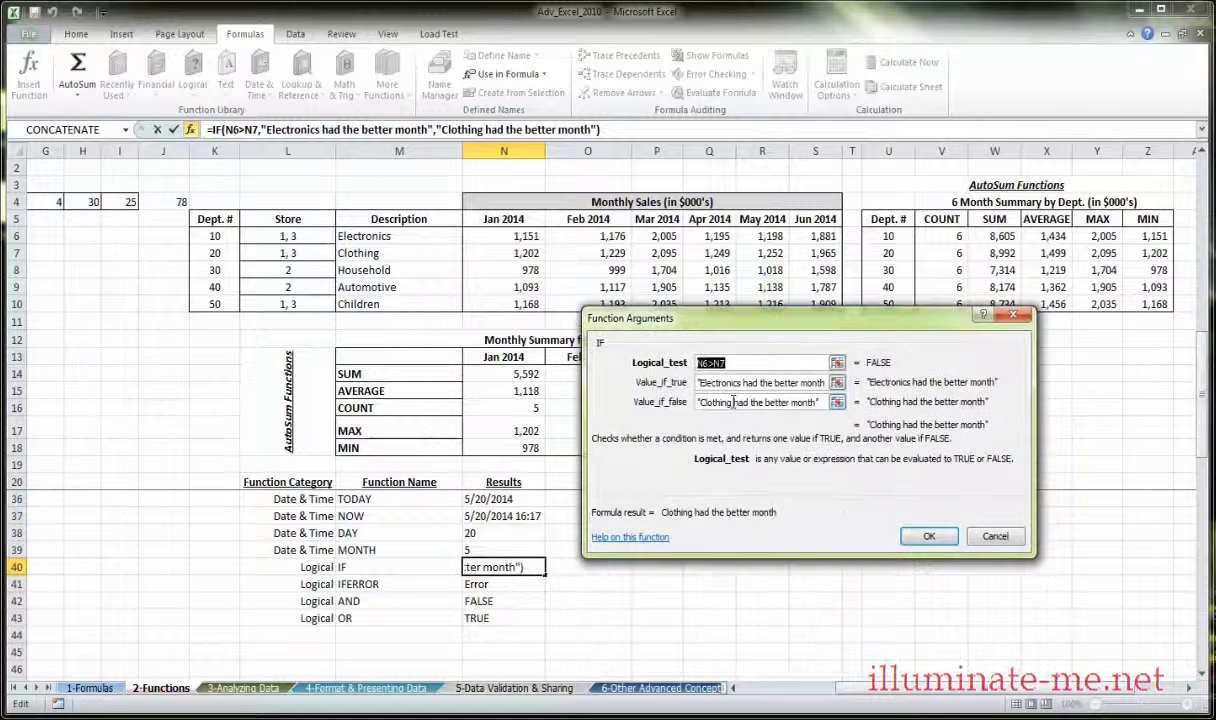
pyautogui.click(736, 402)
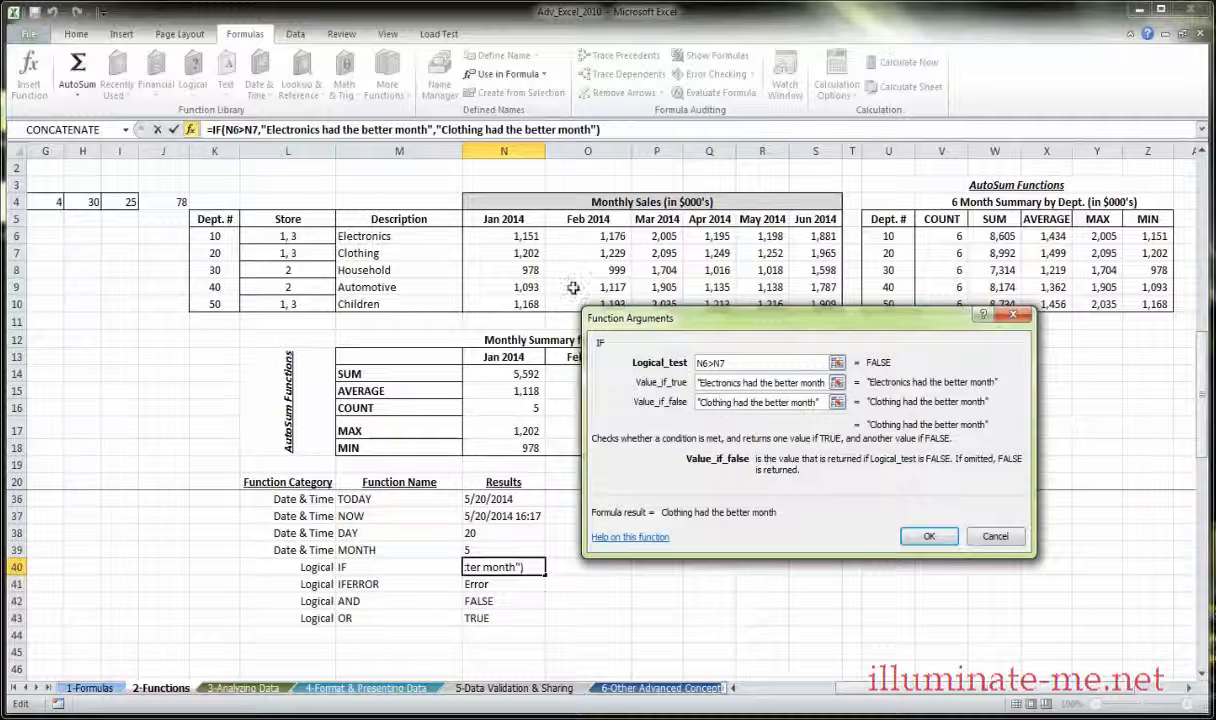
pyautogui.click(526, 252)
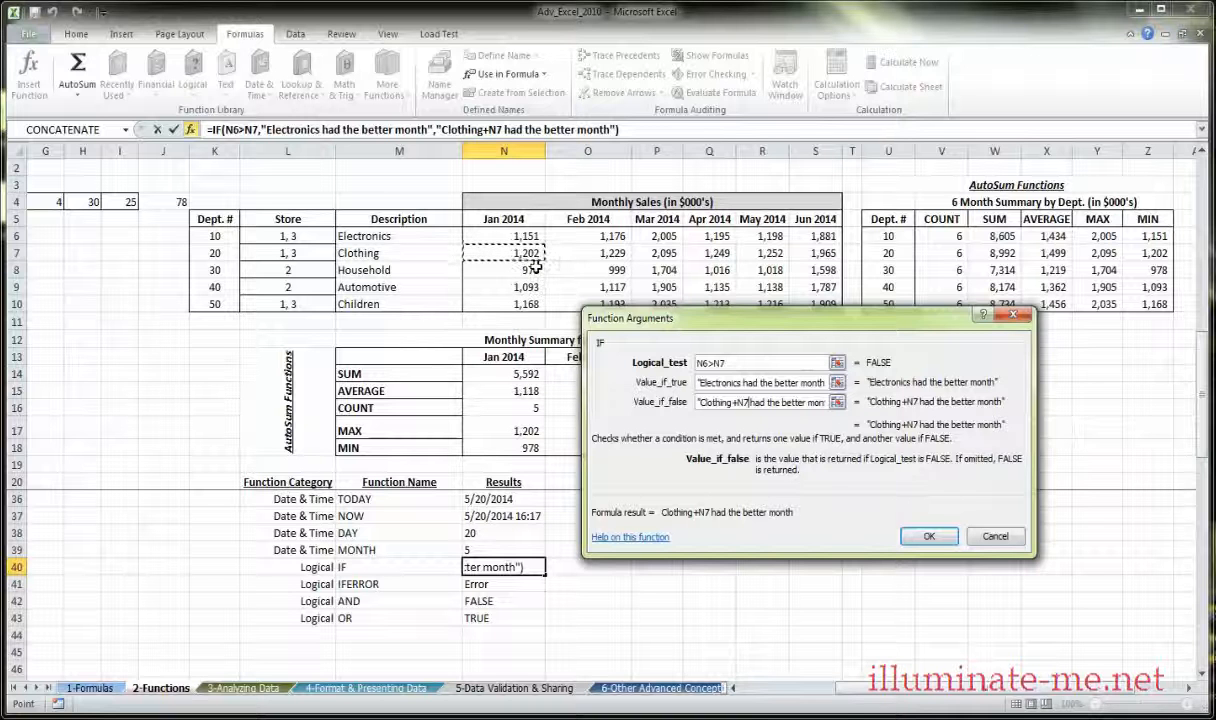
pyautogui.click(512, 234)
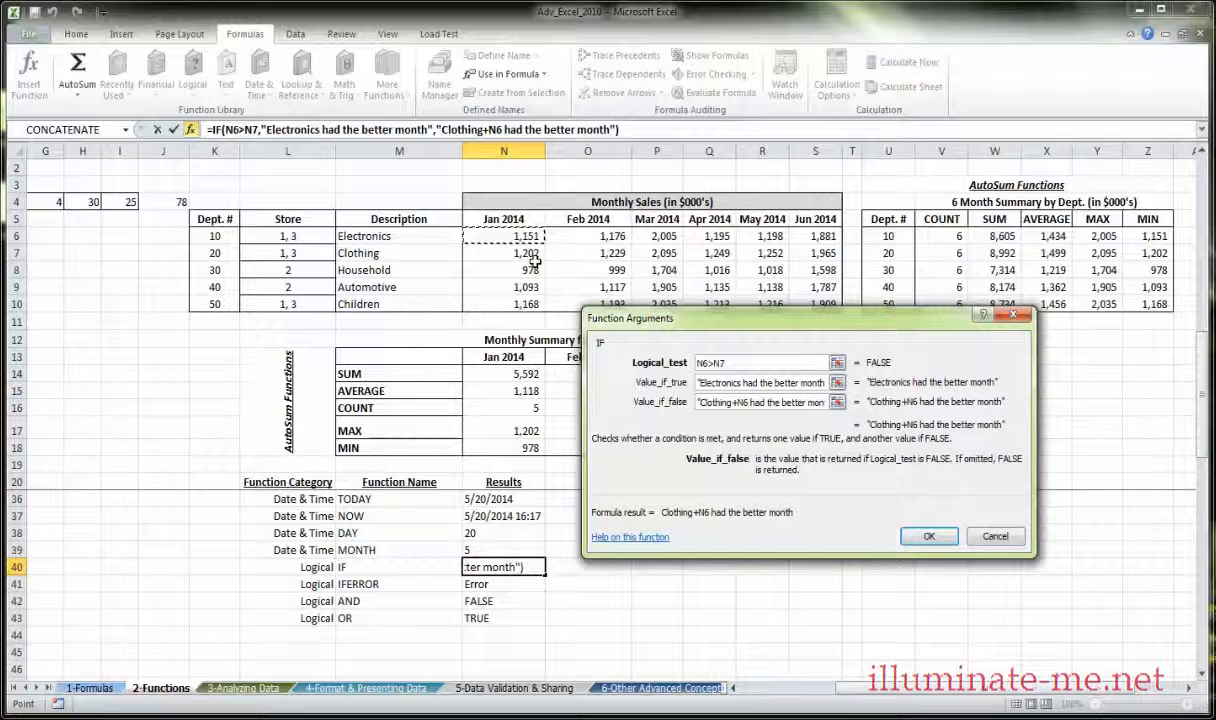
pyautogui.click(537, 258)
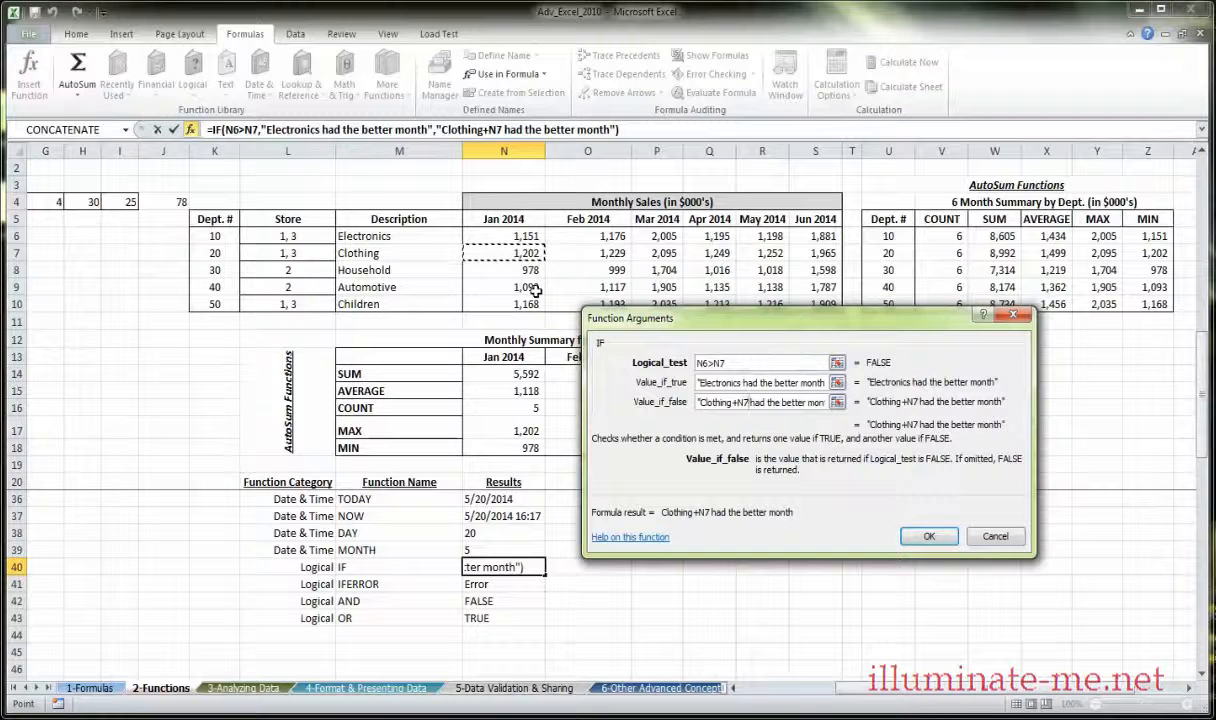
pyautogui.click(993, 537)
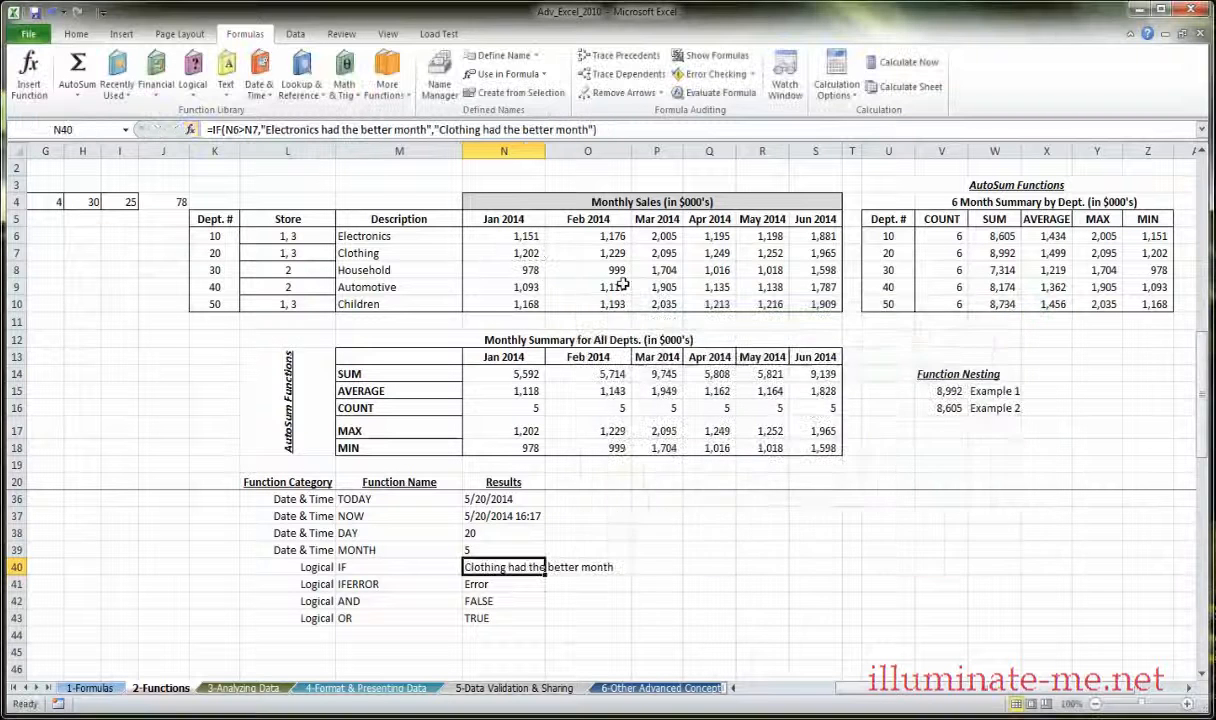
# Reopen the IF arguments in N40, check the quoted texts for the false and true results, and accept the formula as it is.
pyautogui.click(190, 130)
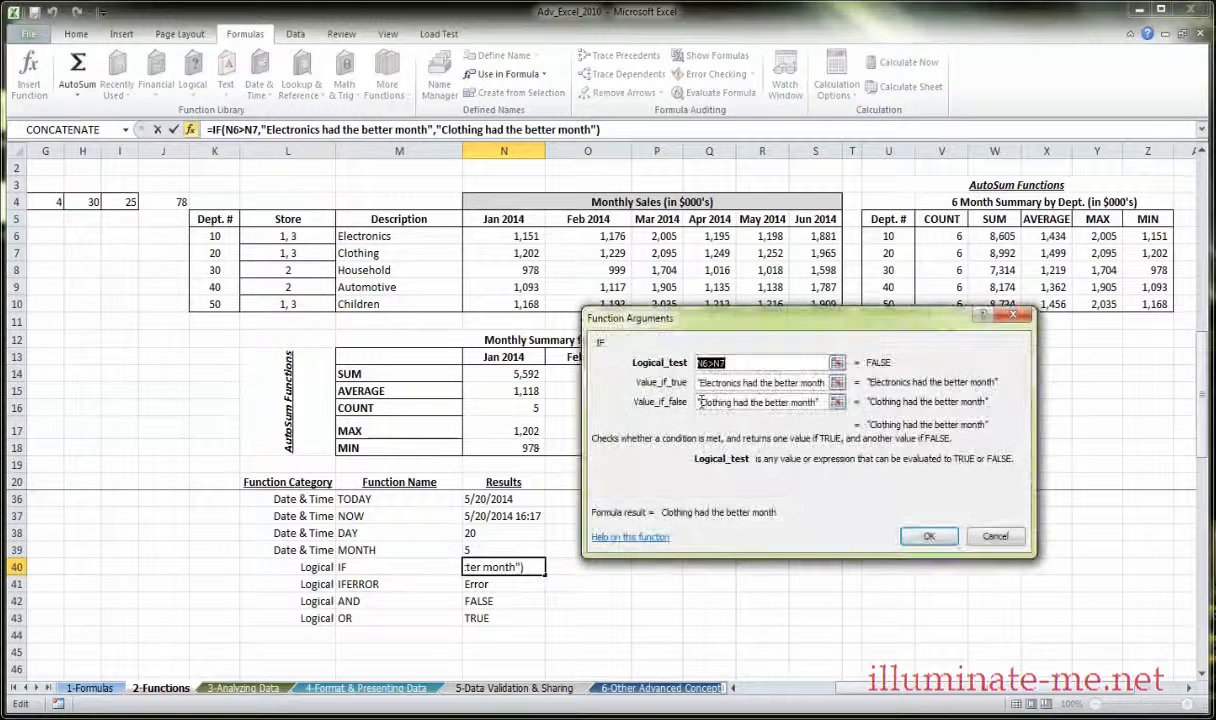
pyautogui.moveTo(701, 402); pyautogui.dragTo(817, 408)
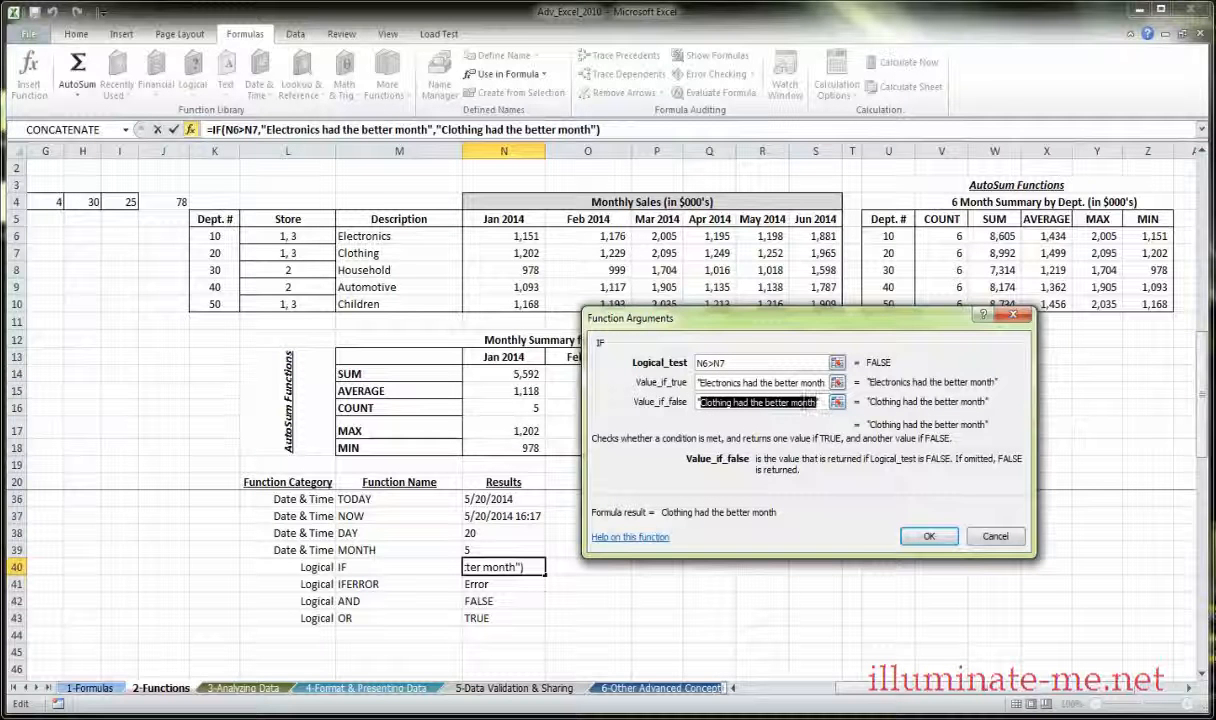
pyautogui.moveTo(699, 382); pyautogui.dragTo(820, 390)
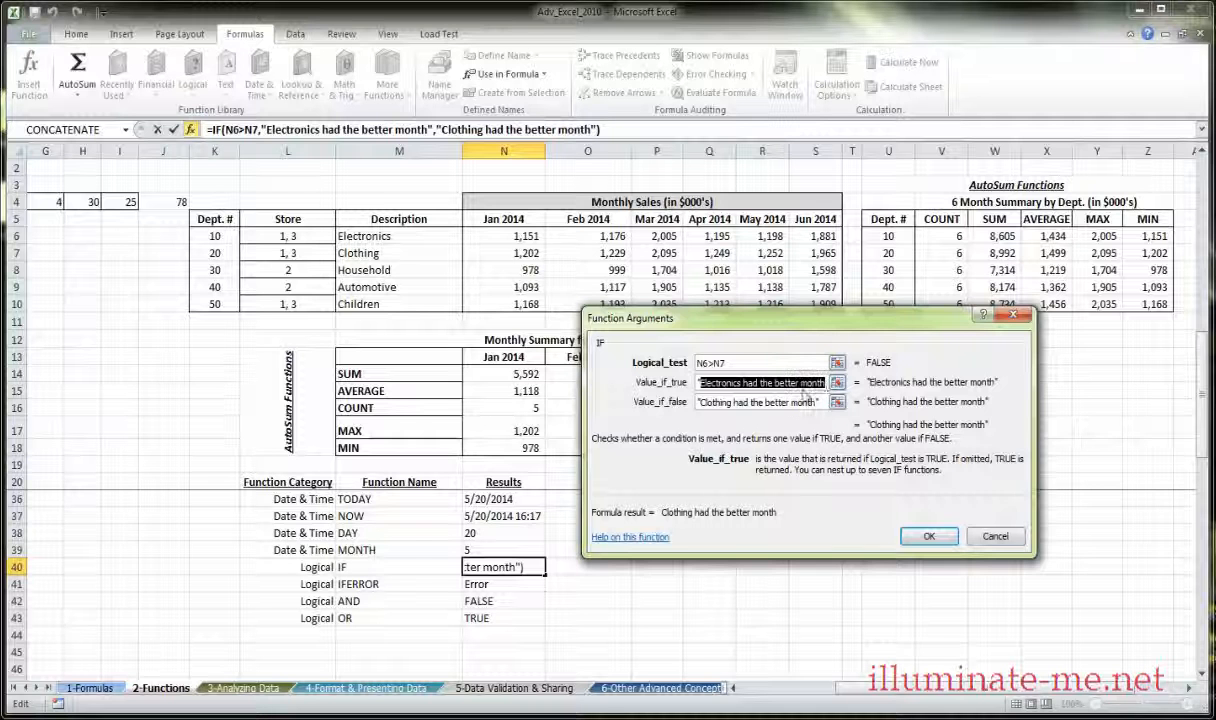
pyautogui.press('Tab')
pyautogui.click(929, 536)
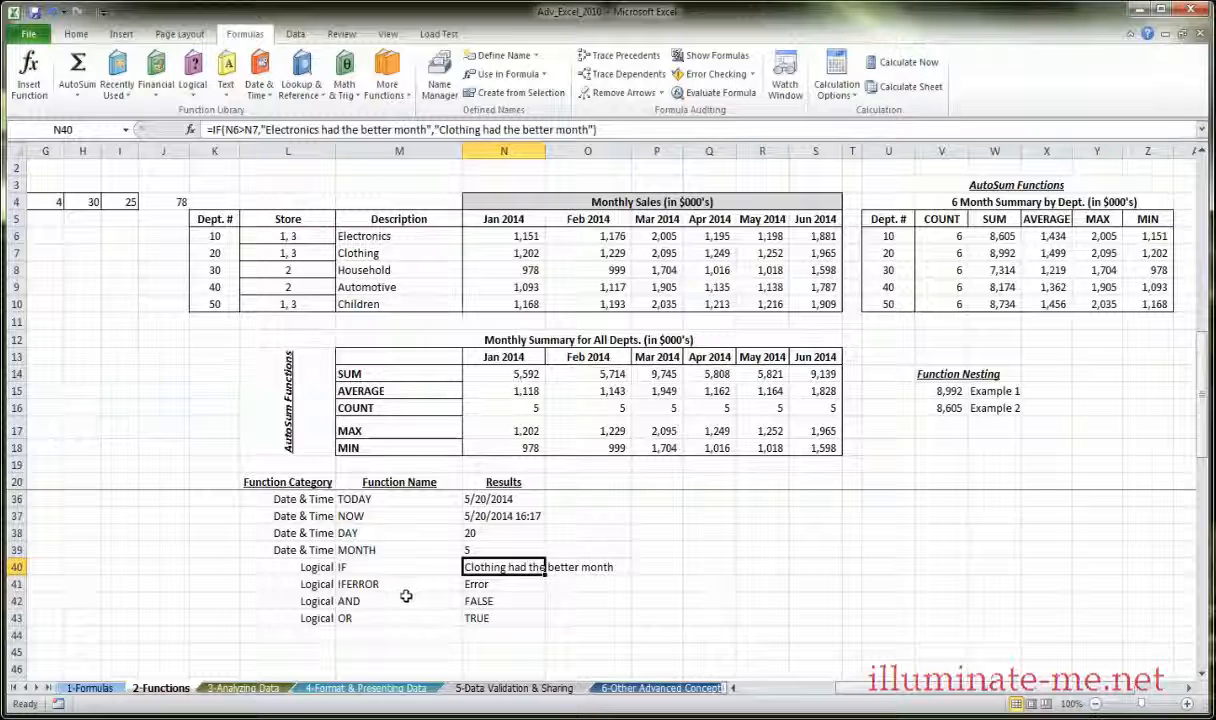
# Examine the arguments of the IFERROR formula in N41 and the department and store cells K6:L6 it refers to.
pyautogui.click(506, 585)
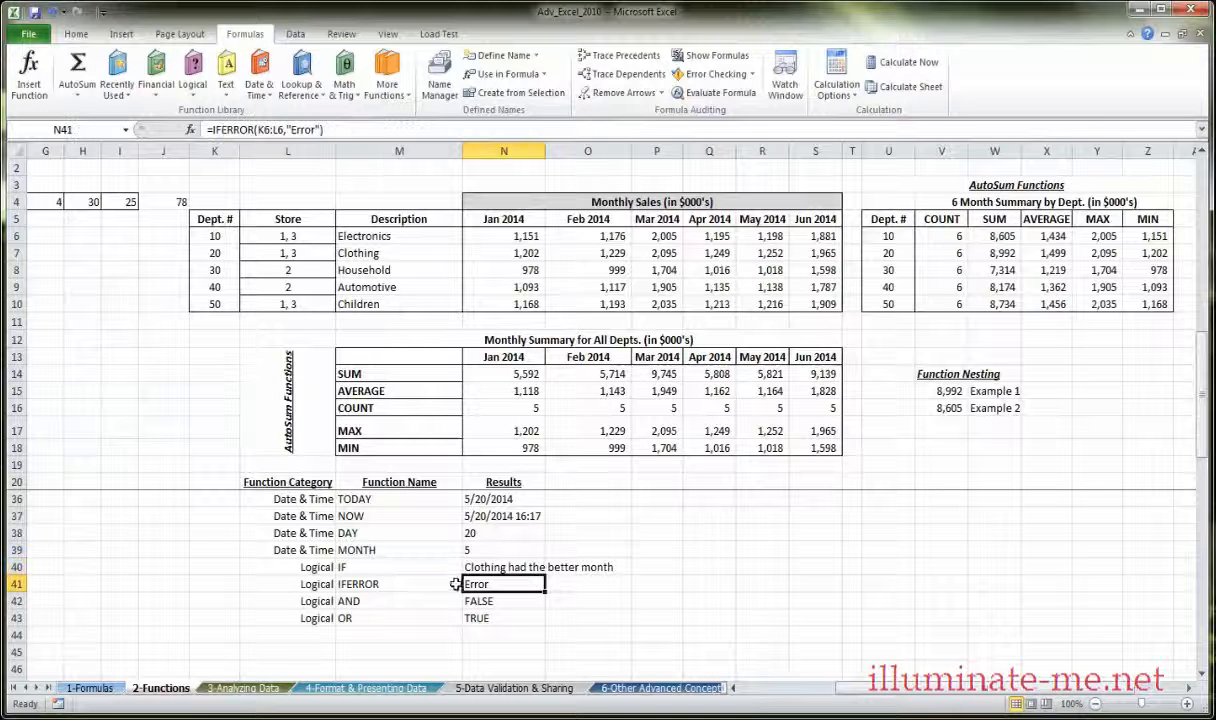
pyautogui.click(190, 130)
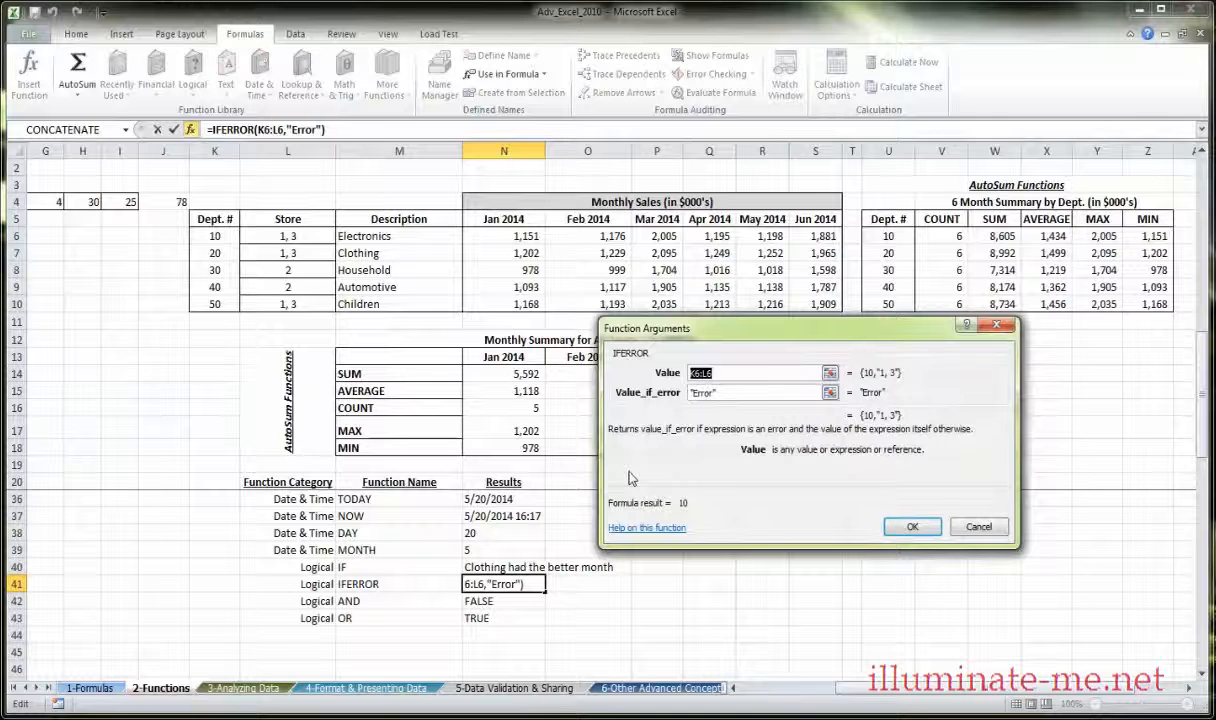
pyautogui.moveTo(704, 329); pyautogui.dragTo(735, 407)
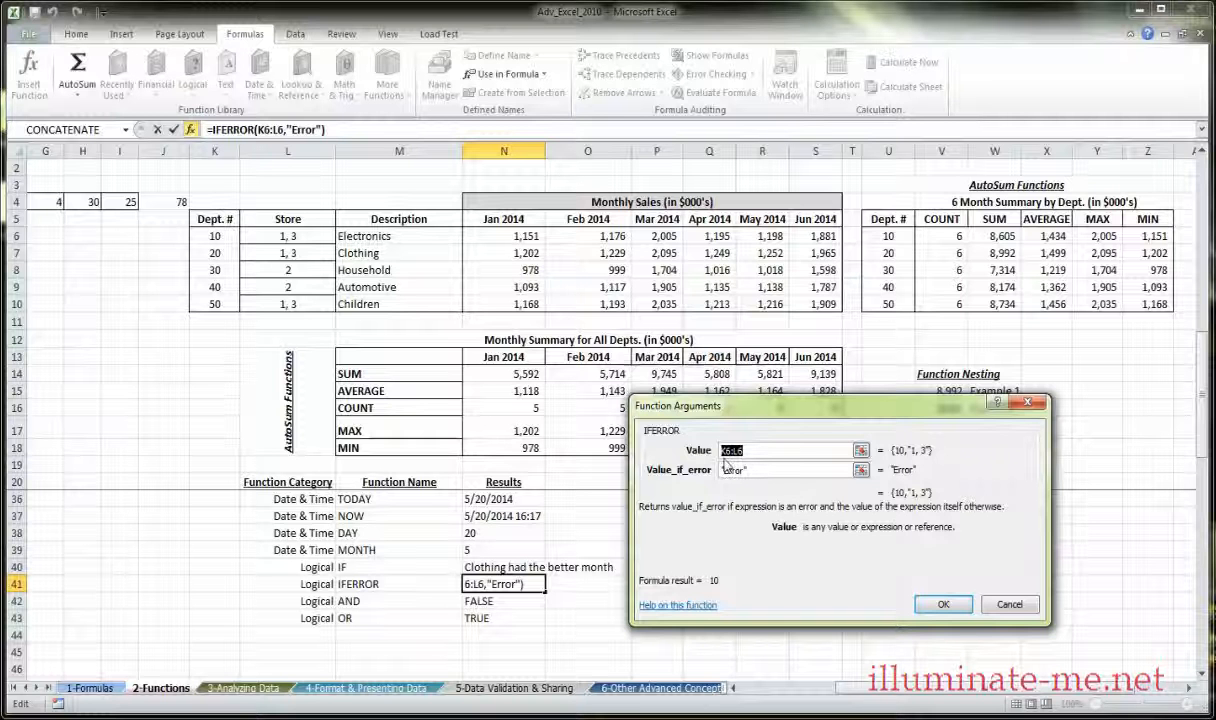
pyautogui.click(942, 604)
pyautogui.click(213, 236)
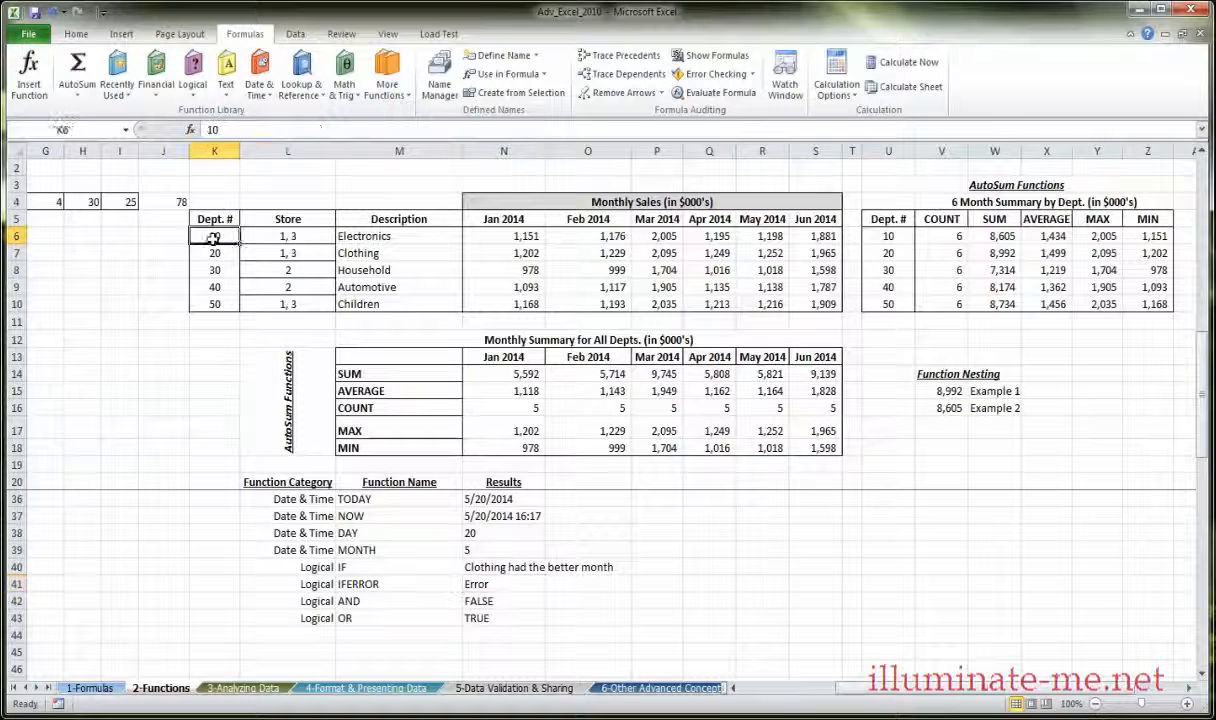
pyautogui.moveTo(231, 237); pyautogui.dragTo(275, 238)
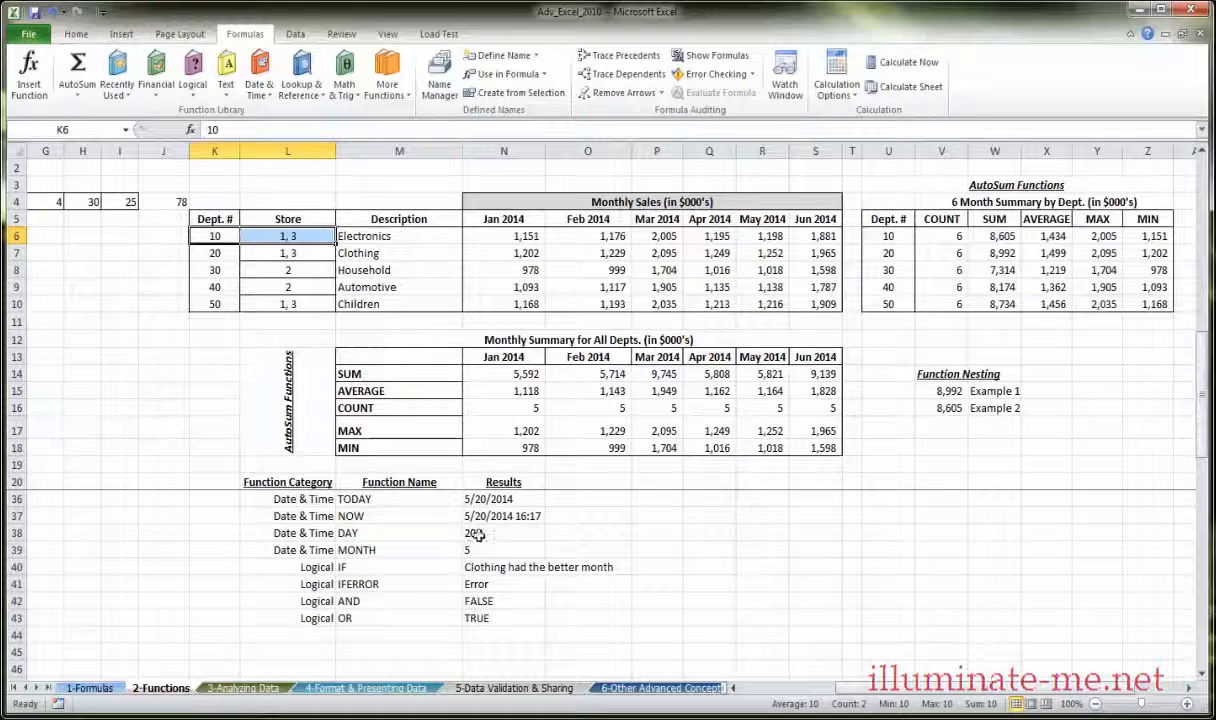
# Change the Value_if_error argument of the IFERROR formula in N41 to "Try Again".
pyautogui.click(476, 583)
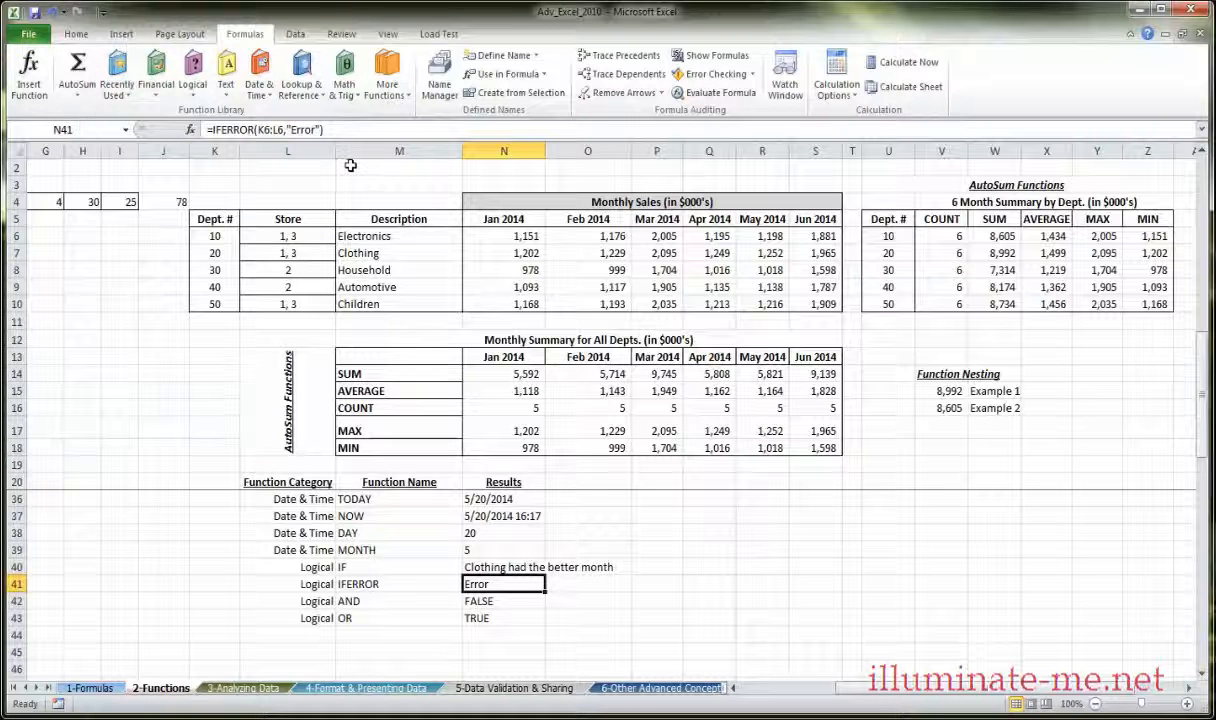
pyautogui.click(190, 130)
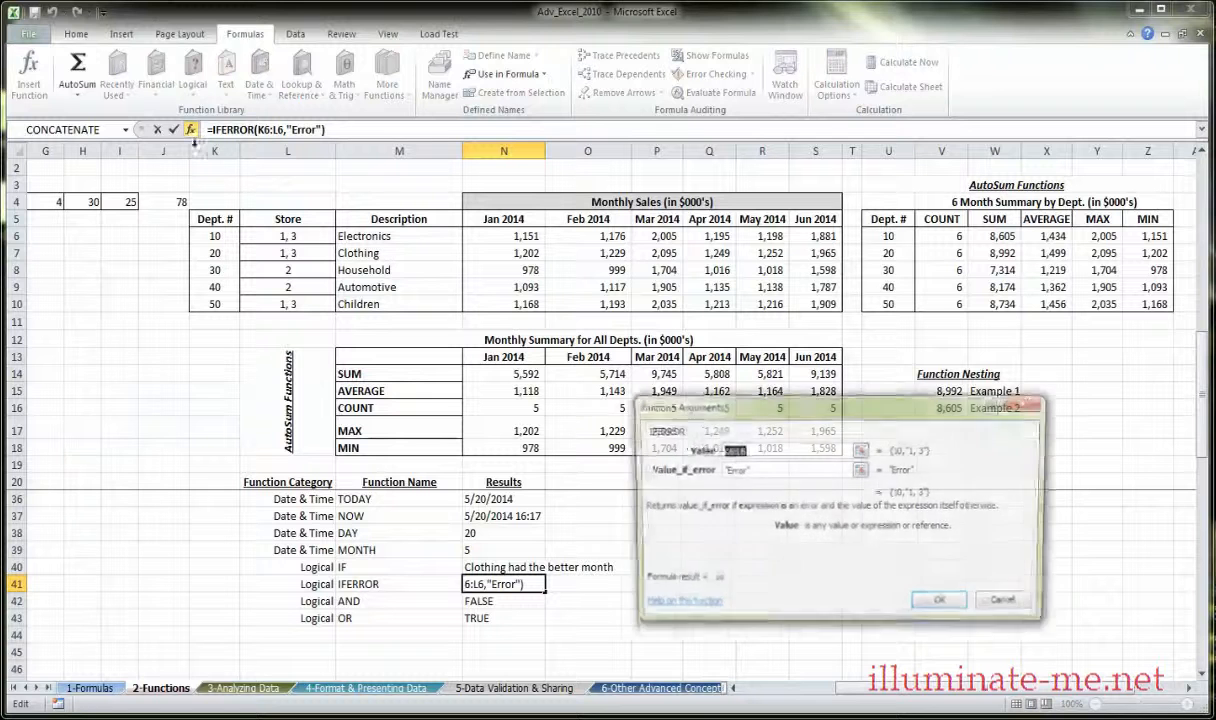
pyautogui.moveTo(735, 408); pyautogui.dragTo(781, 446)
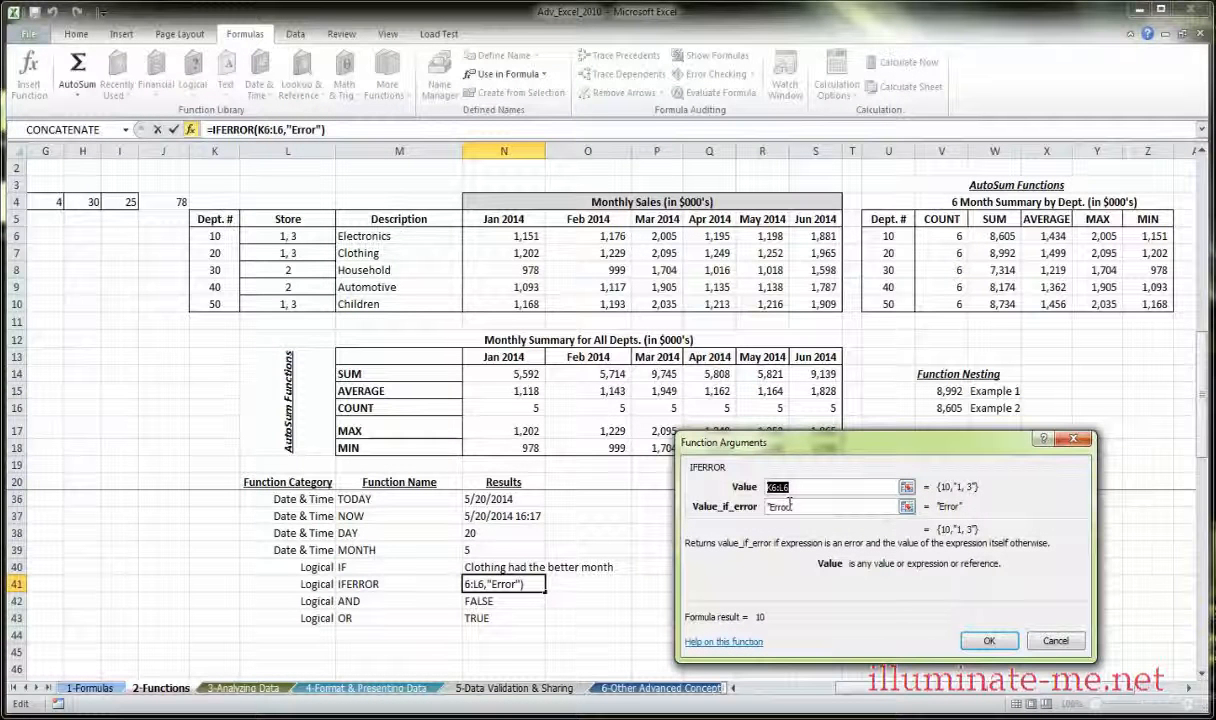
pyautogui.press('Tab')
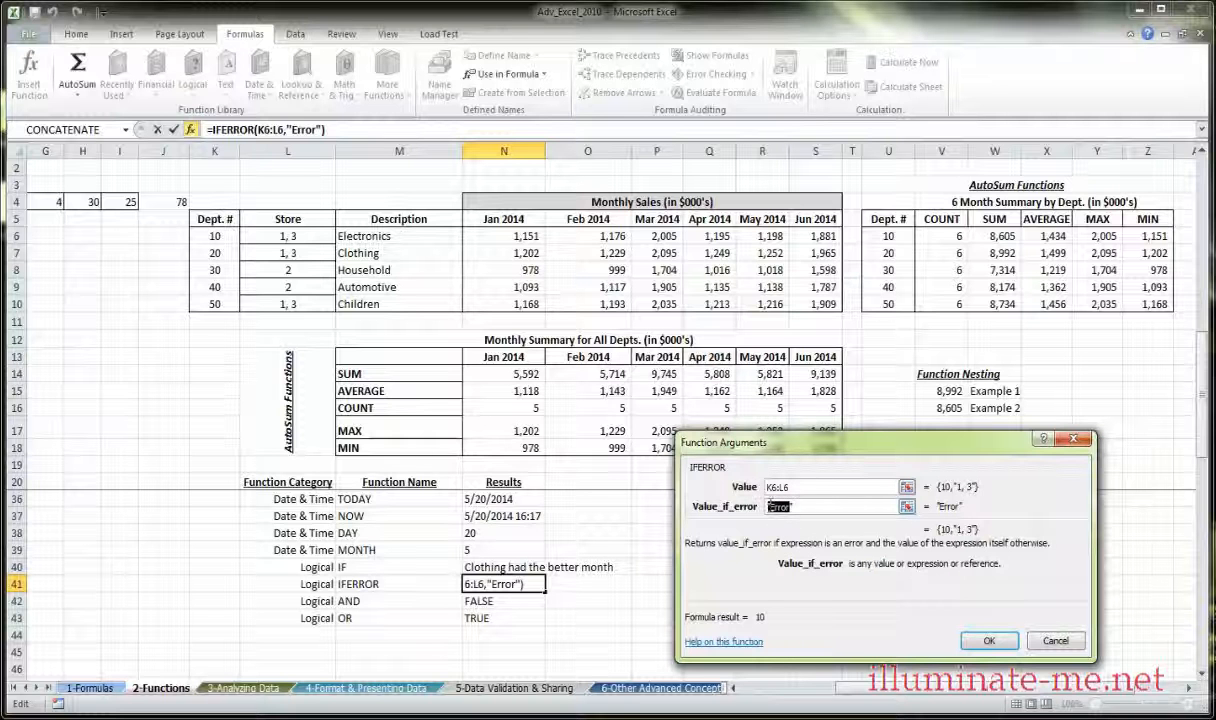
pyautogui.write('""')
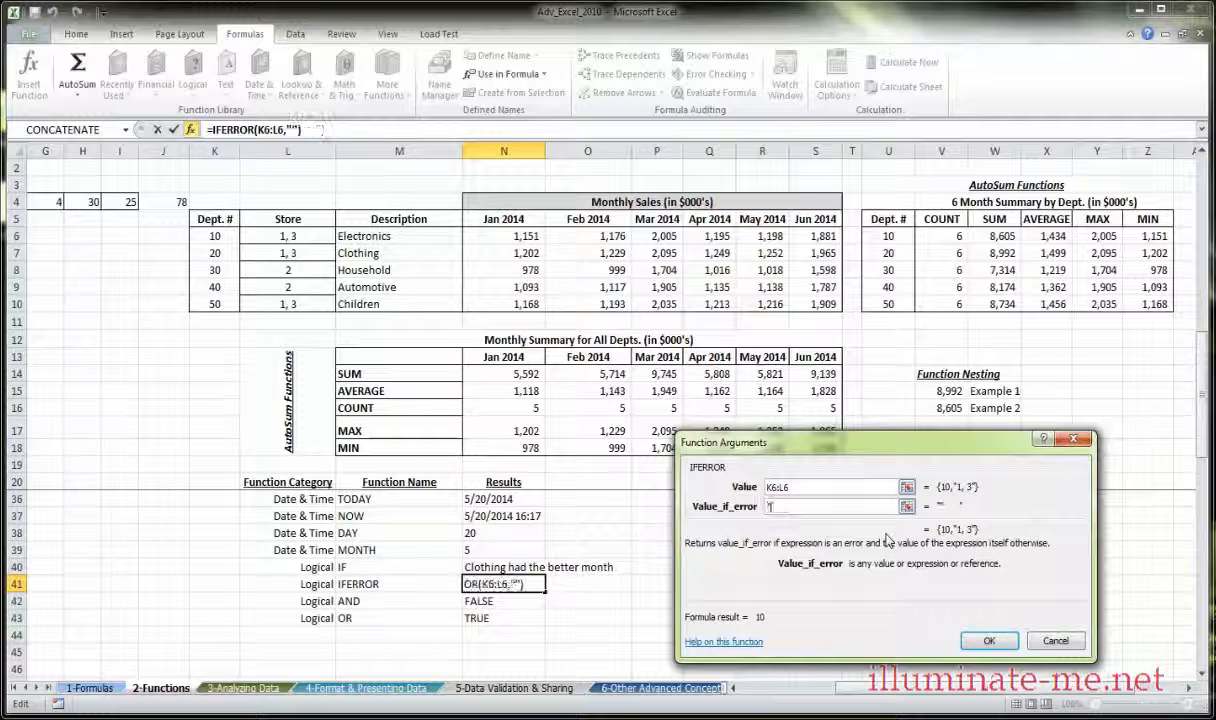
pyautogui.press('Left')
pyautogui.write('Try ')
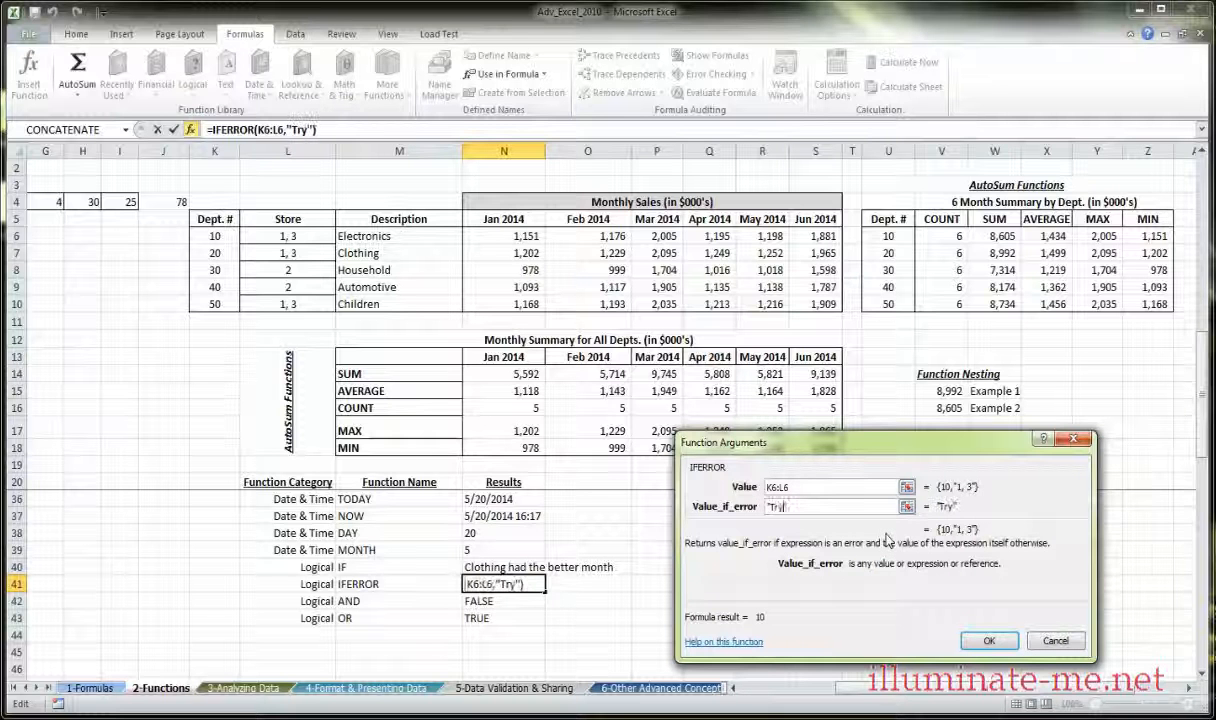
pyautogui.write('Again')
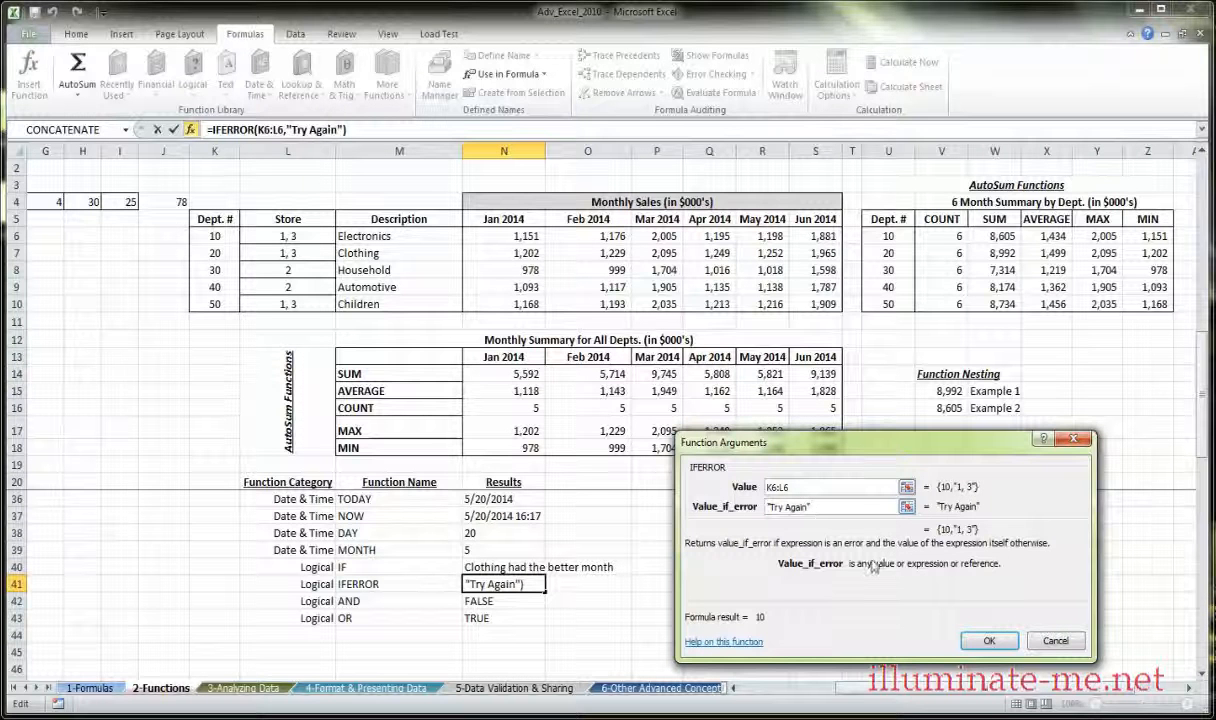
pyautogui.click(970, 645)
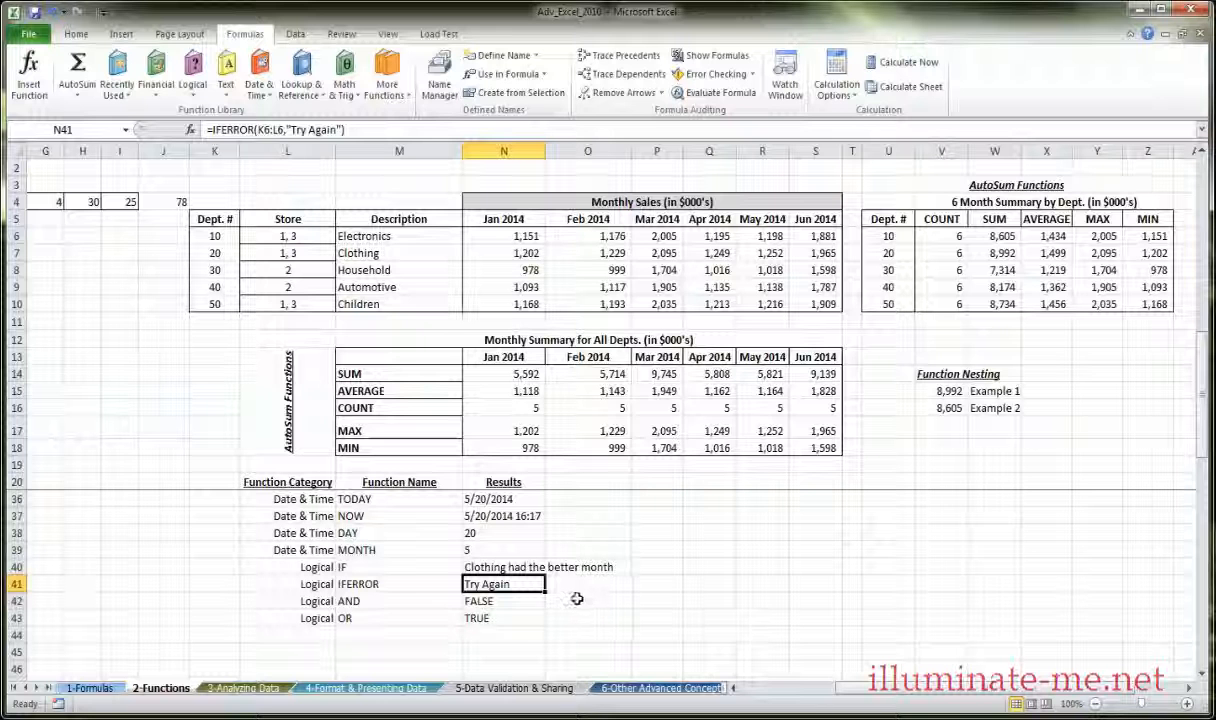
# Examine both logical conditions of the AND formula in N42 through its function arguments, accepting the formula as it is.
pyautogui.click(510, 600)
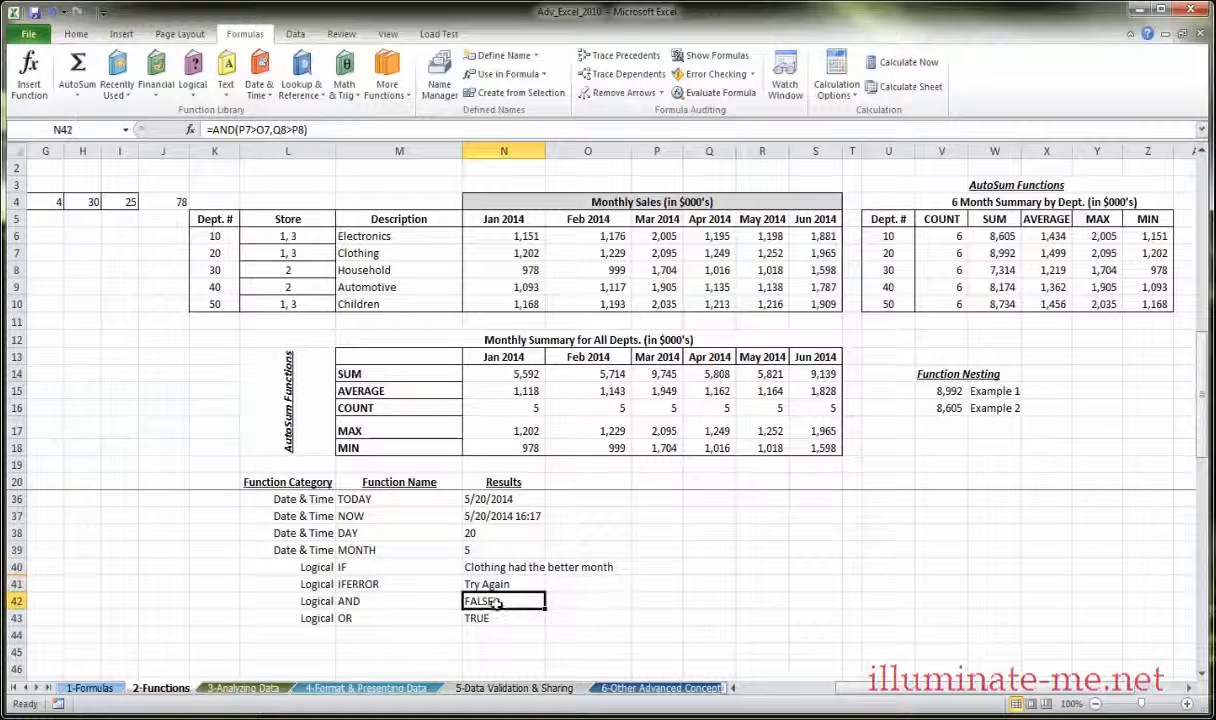
pyautogui.click(189, 130)
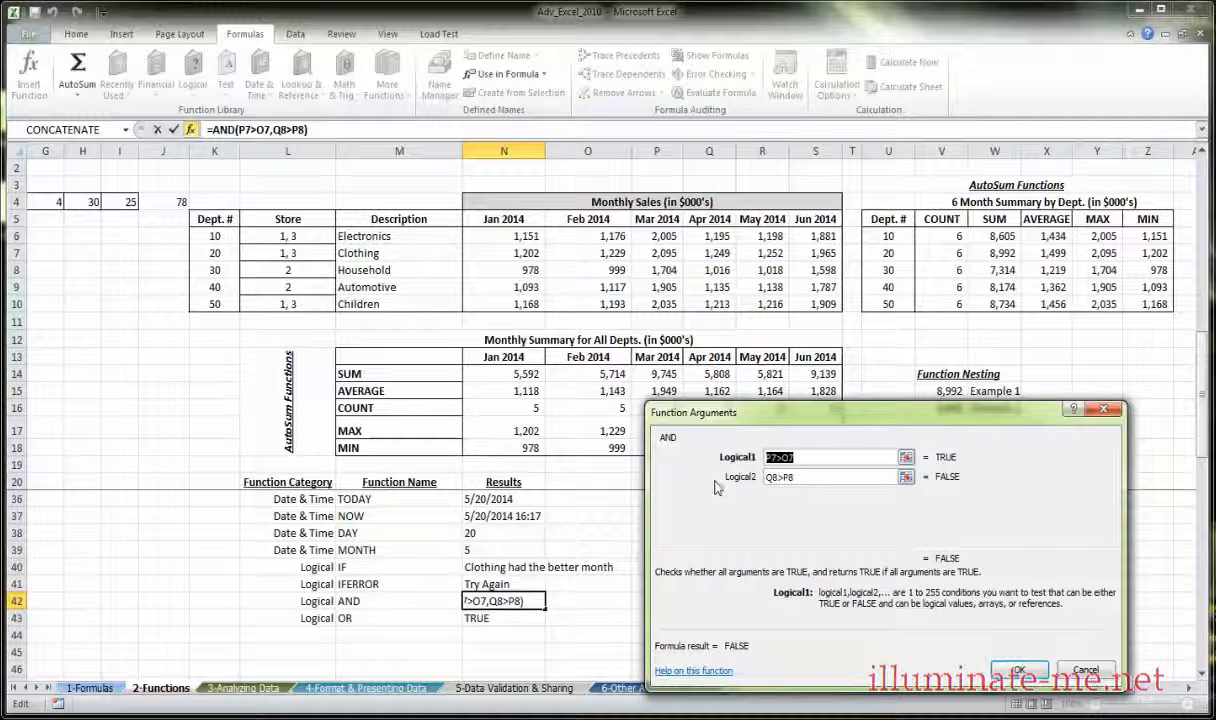
pyautogui.click(810, 477)
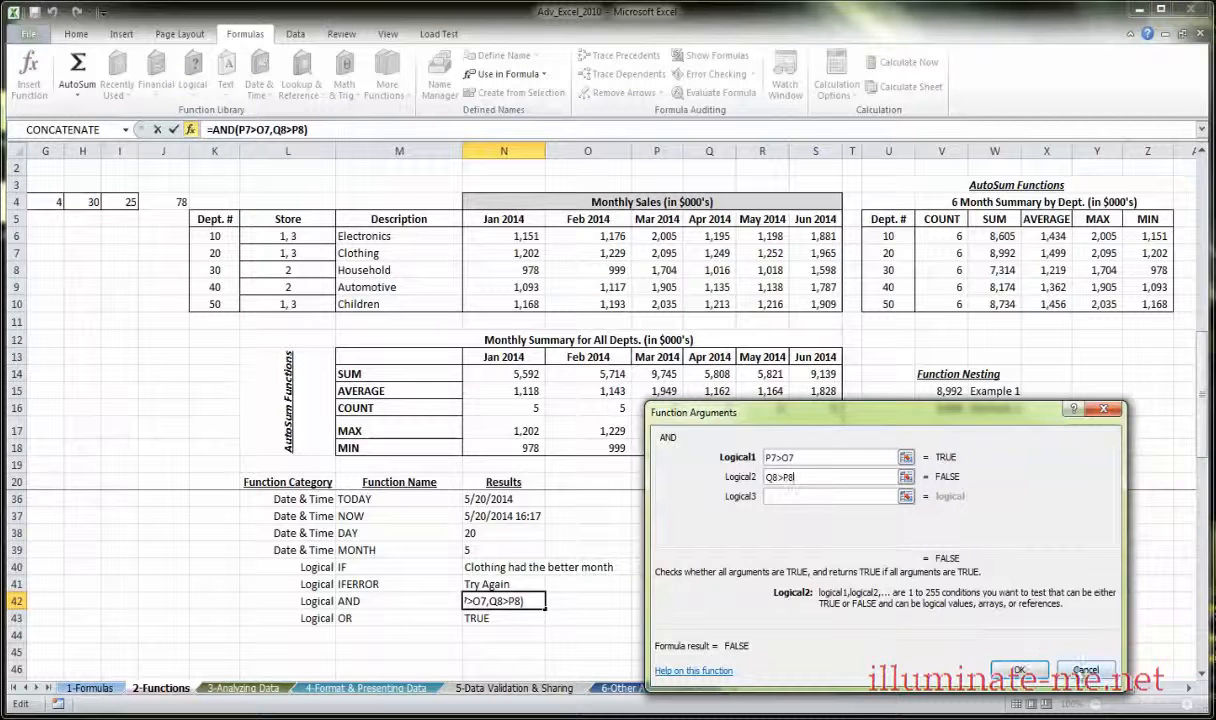
pyautogui.click(1020, 668)
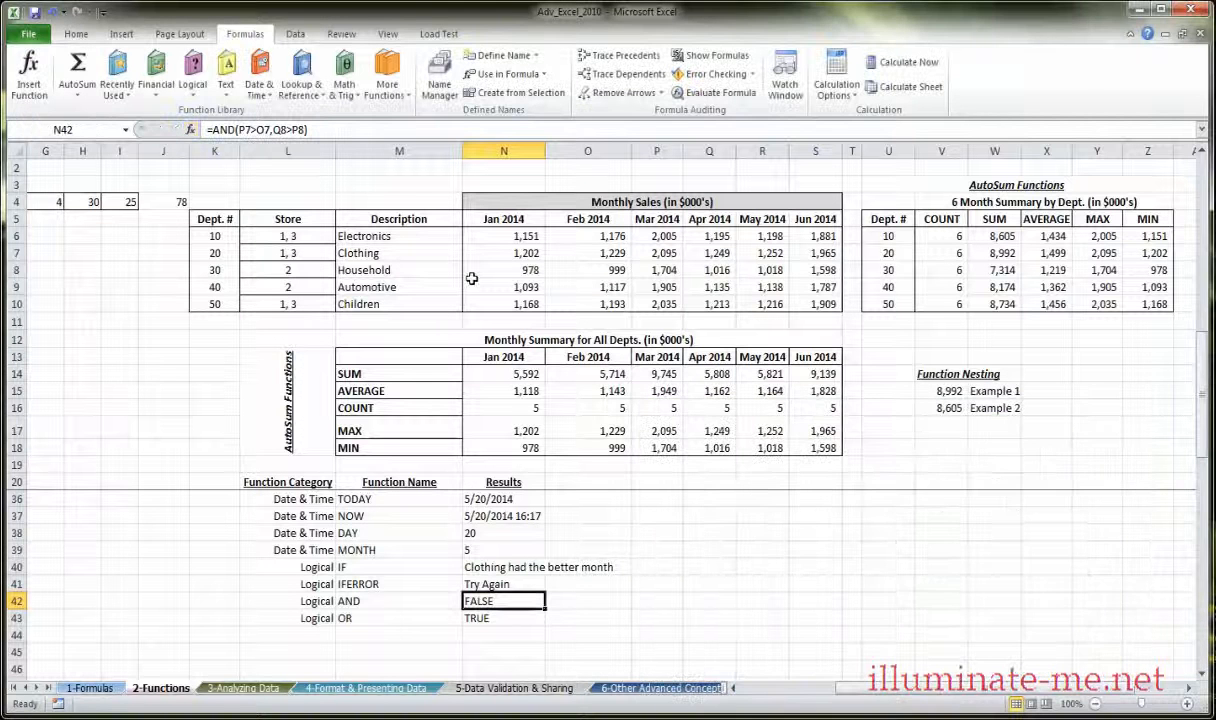
pyautogui.click(190, 129)
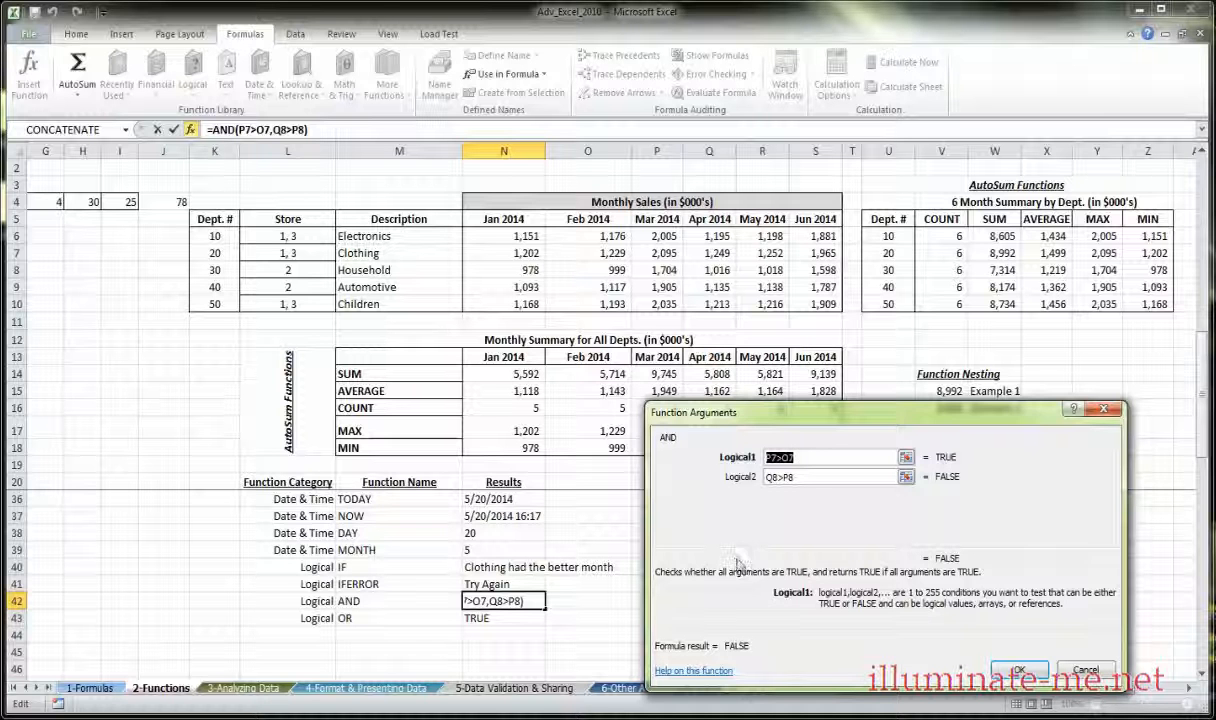
pyautogui.click(818, 459)
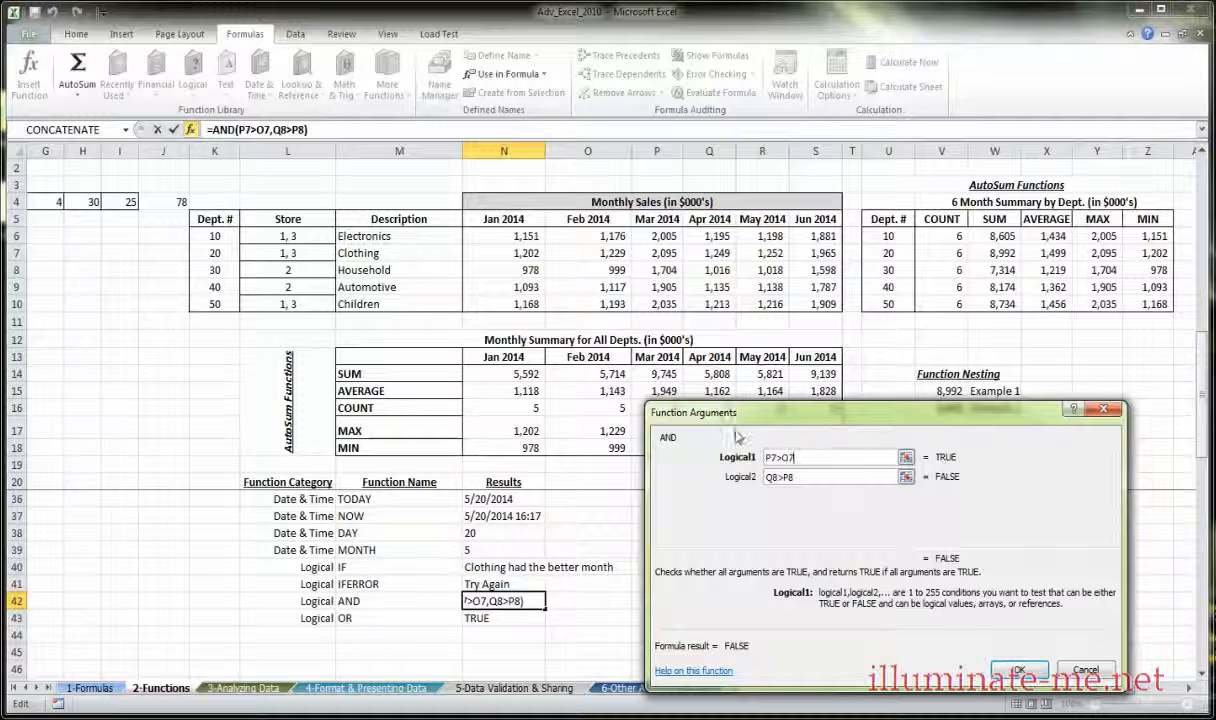
pyautogui.click(1017, 669)
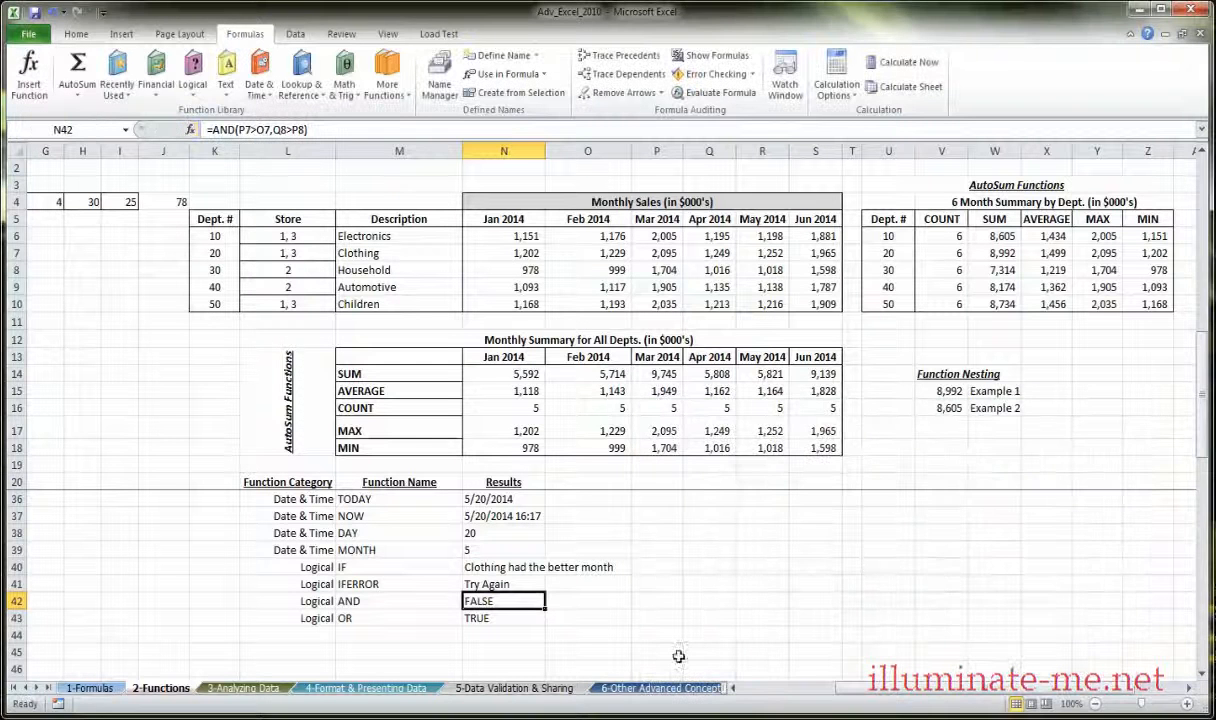
# Examine both logical conditions of the OR formula in N43 through its function arguments and accept it as it is.
pyautogui.press('Return')
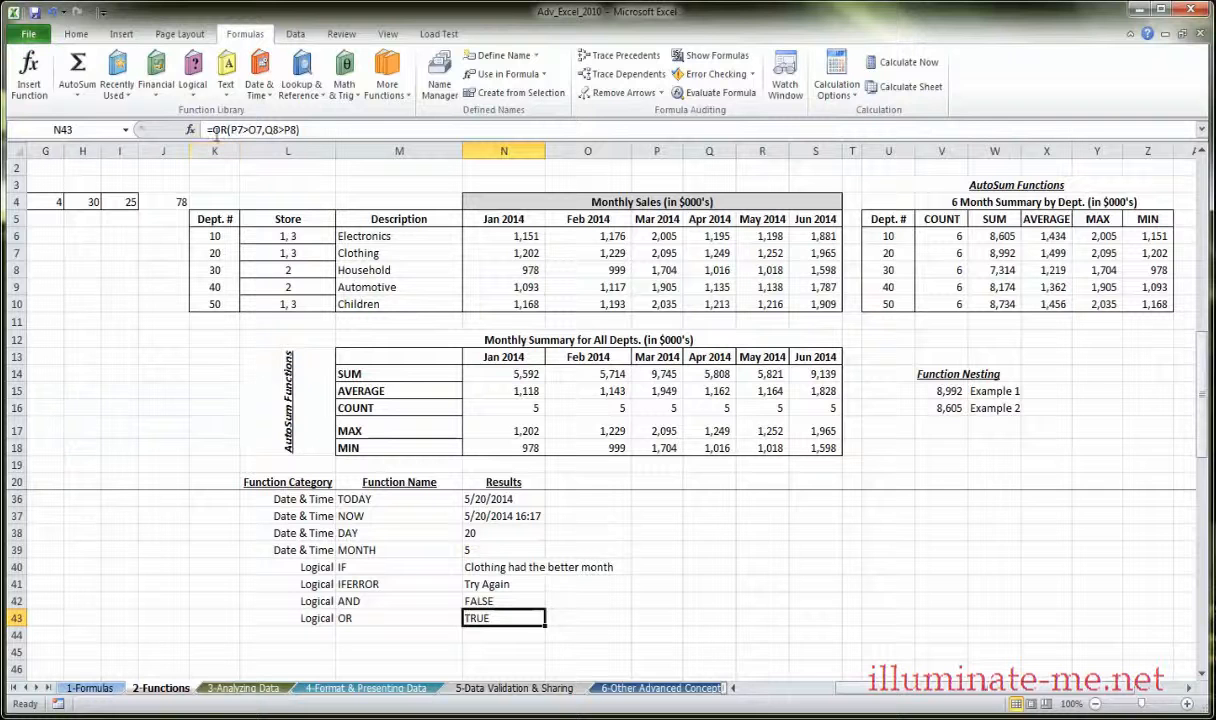
pyautogui.click(190, 129)
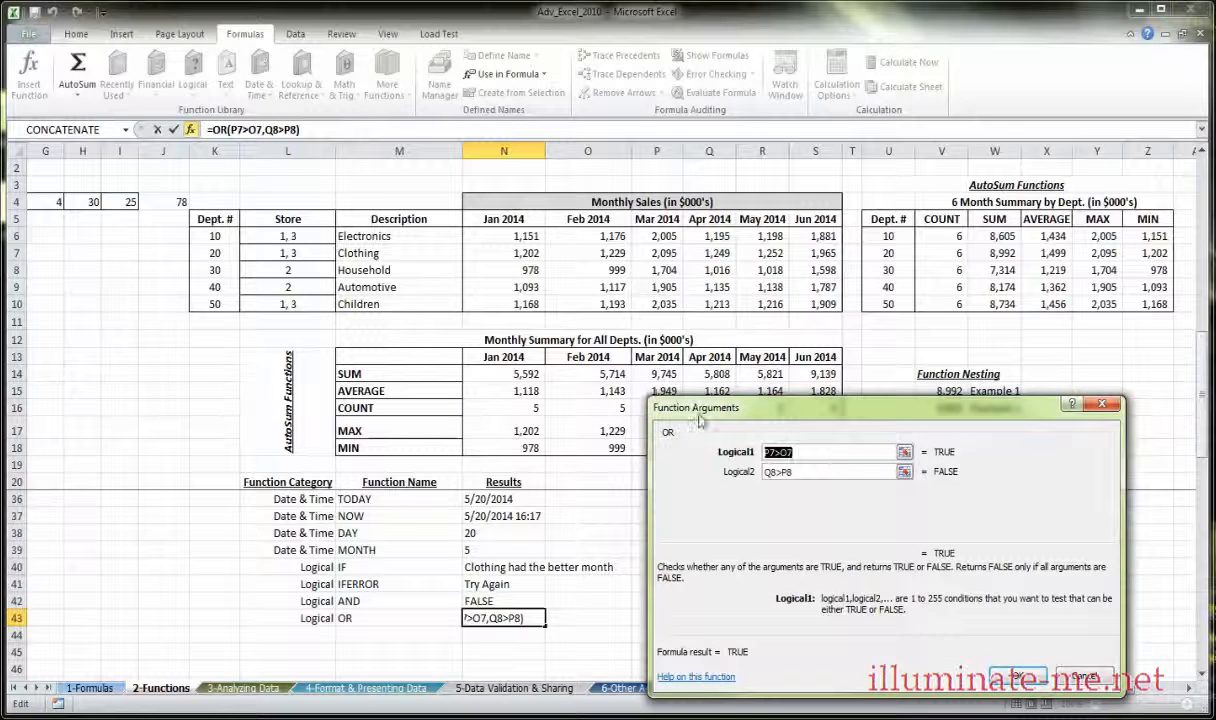
pyautogui.moveTo(698, 420); pyautogui.dragTo(680, 361)
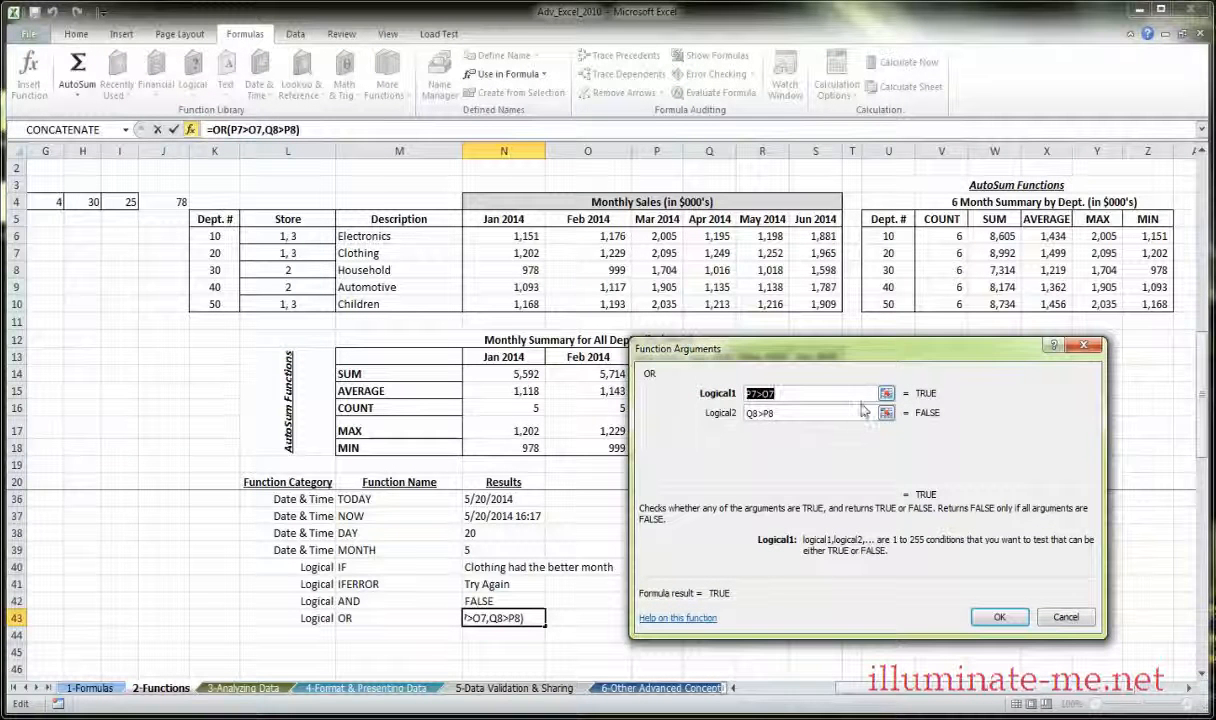
pyautogui.click(777, 393)
pyautogui.click(770, 412)
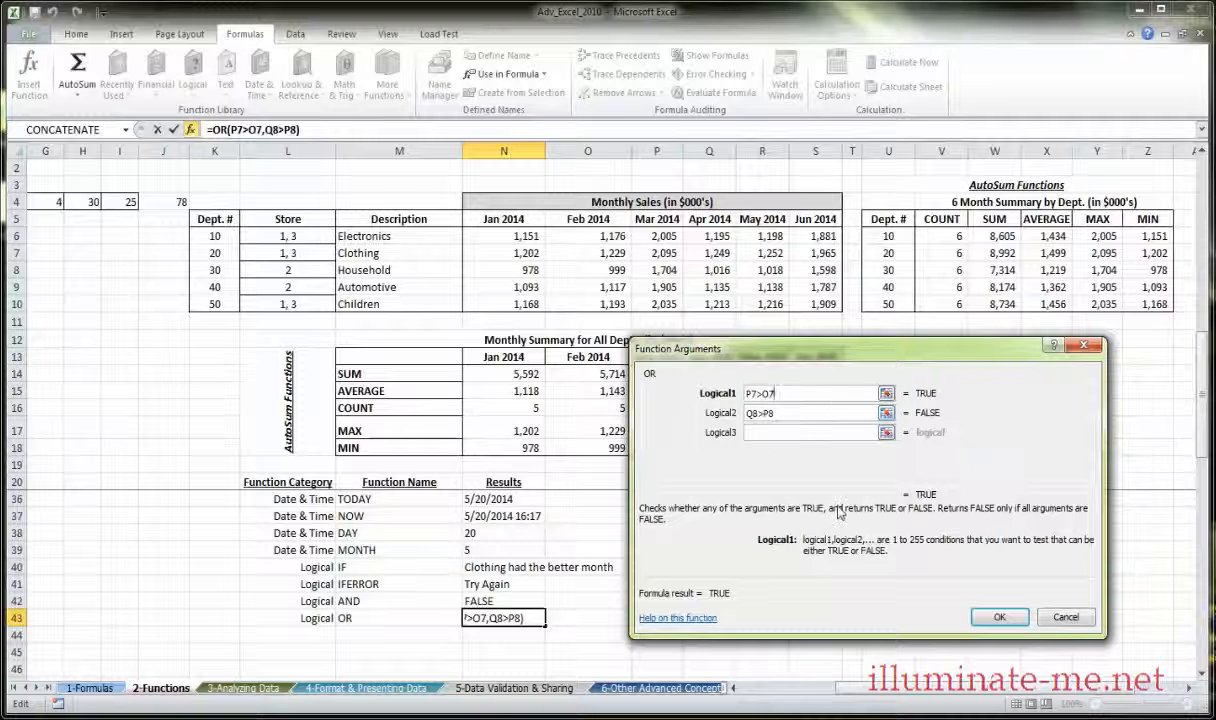
pyautogui.click(997, 619)
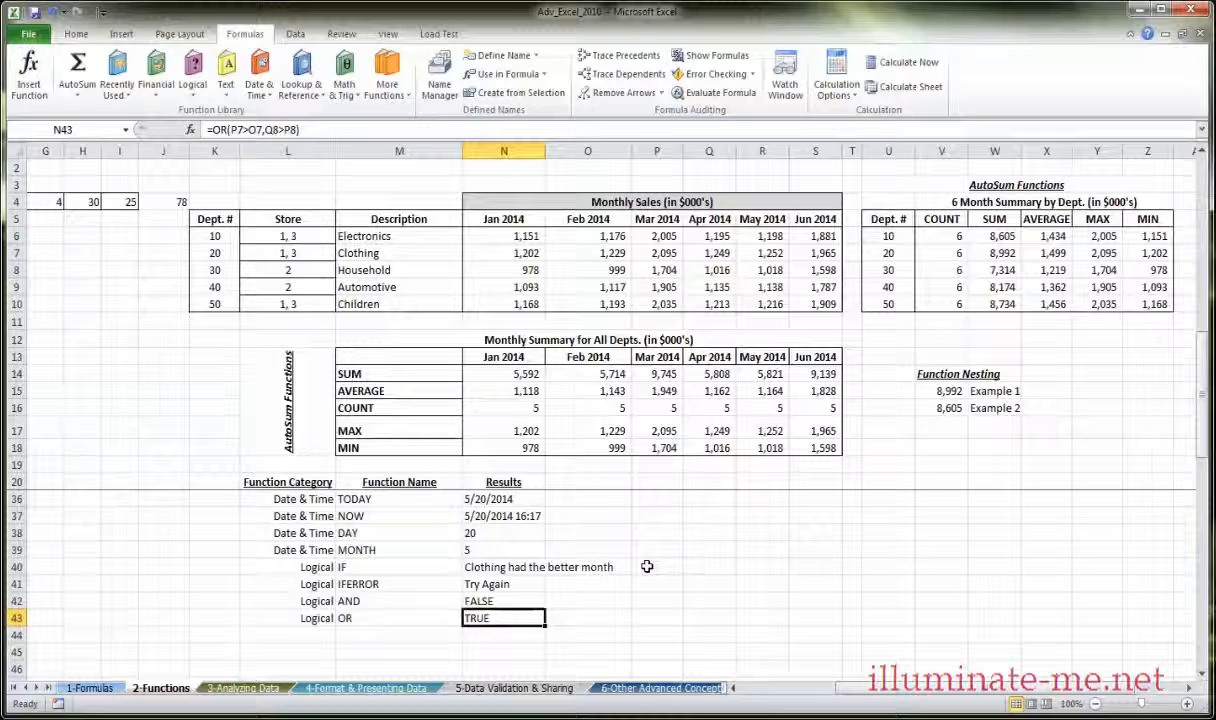
# Compare the two Function Nesting formulas, the SUM comparison inside IF in V15 and the IF within IF in V16.
pyautogui.scroll(2, 760, 505)
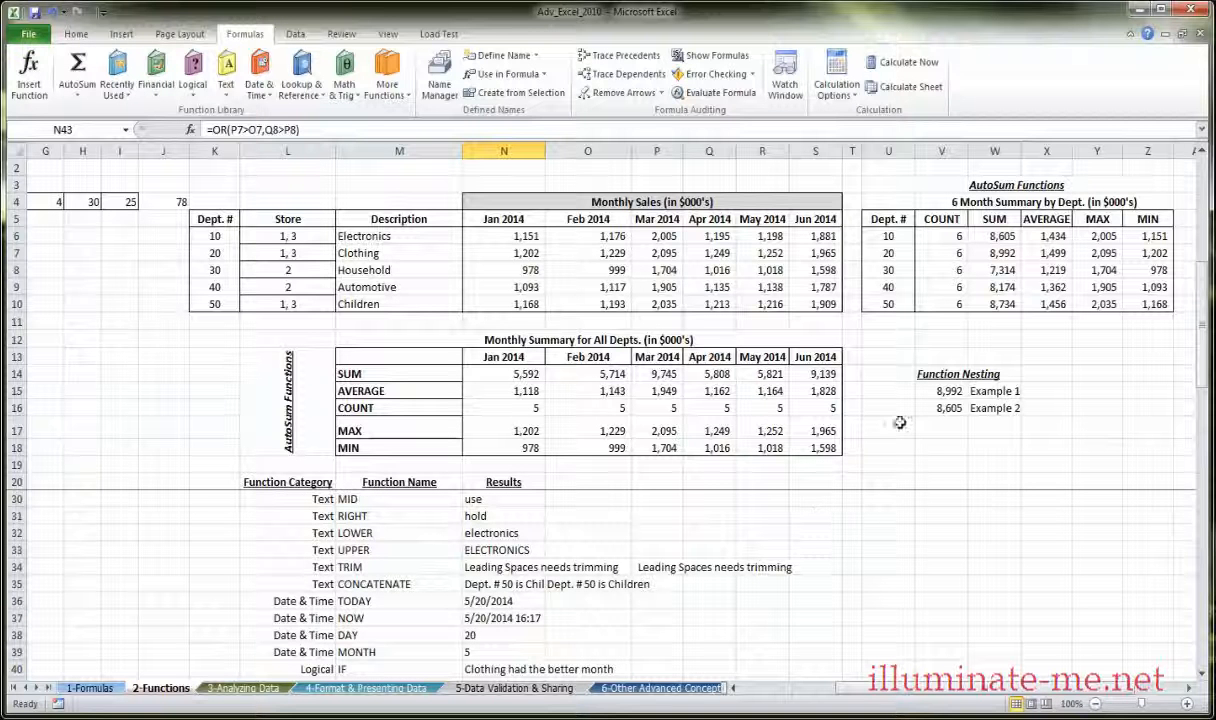
pyautogui.click(938, 390)
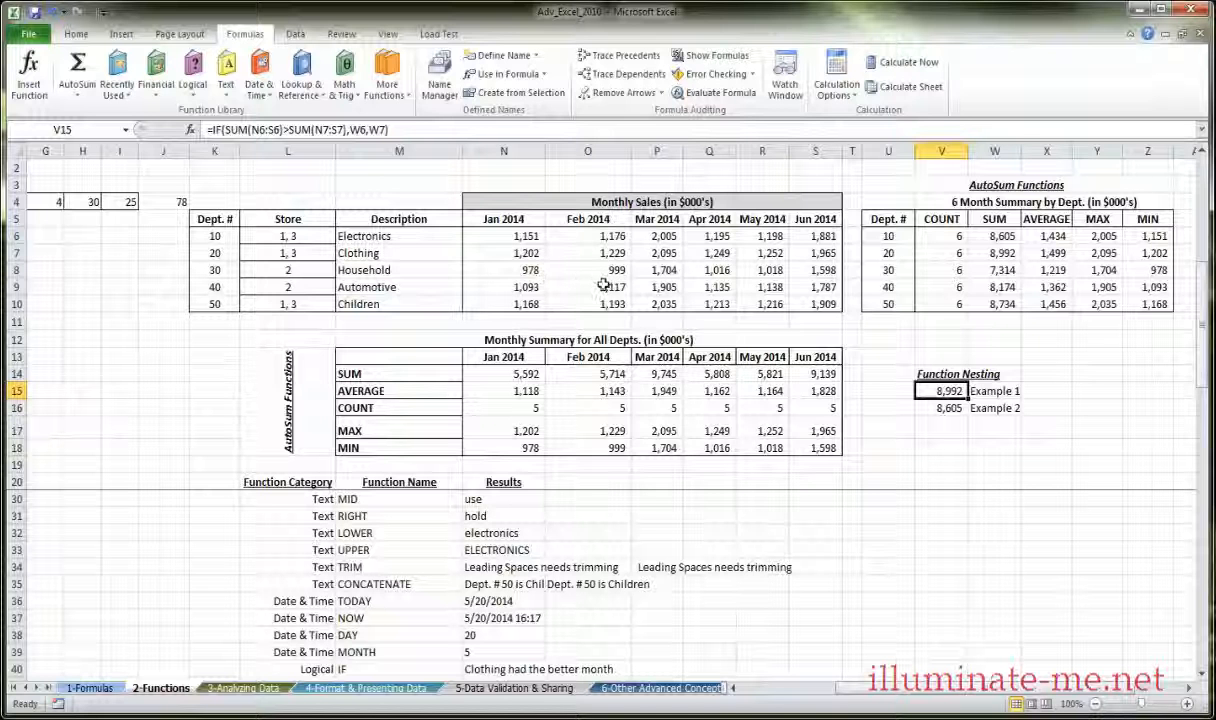
pyautogui.click(933, 408)
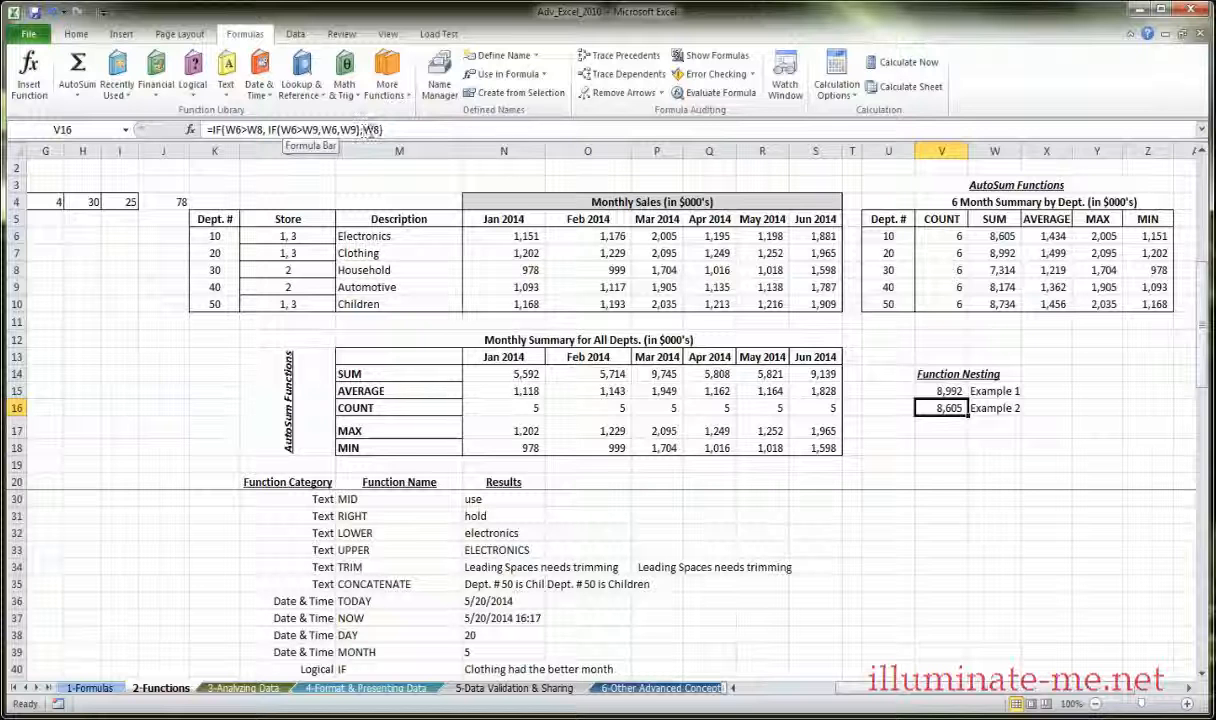
pyautogui.click(945, 391)
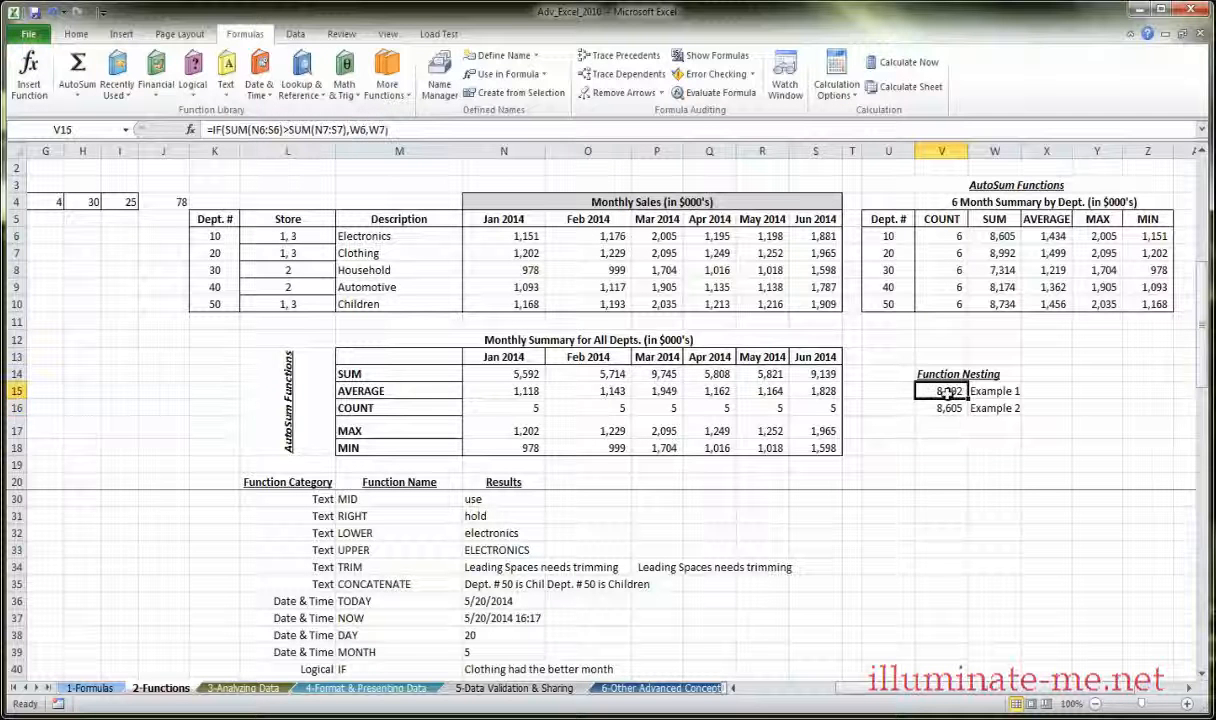
pyautogui.click(951, 408)
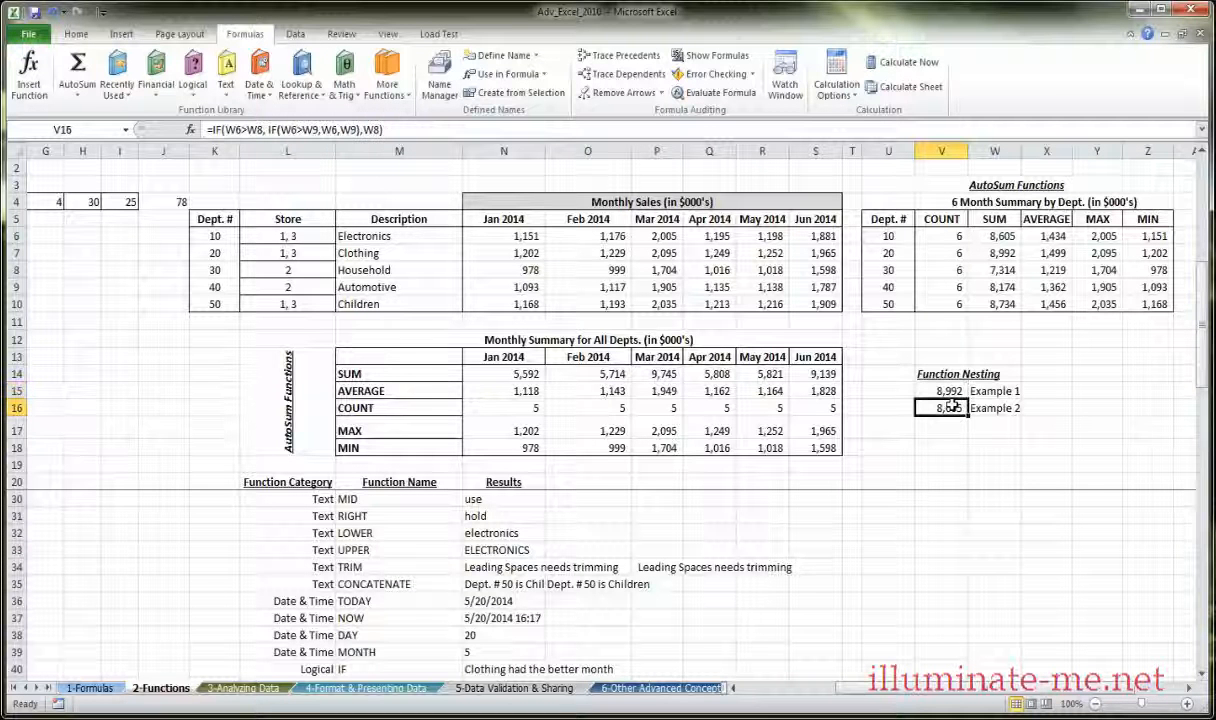